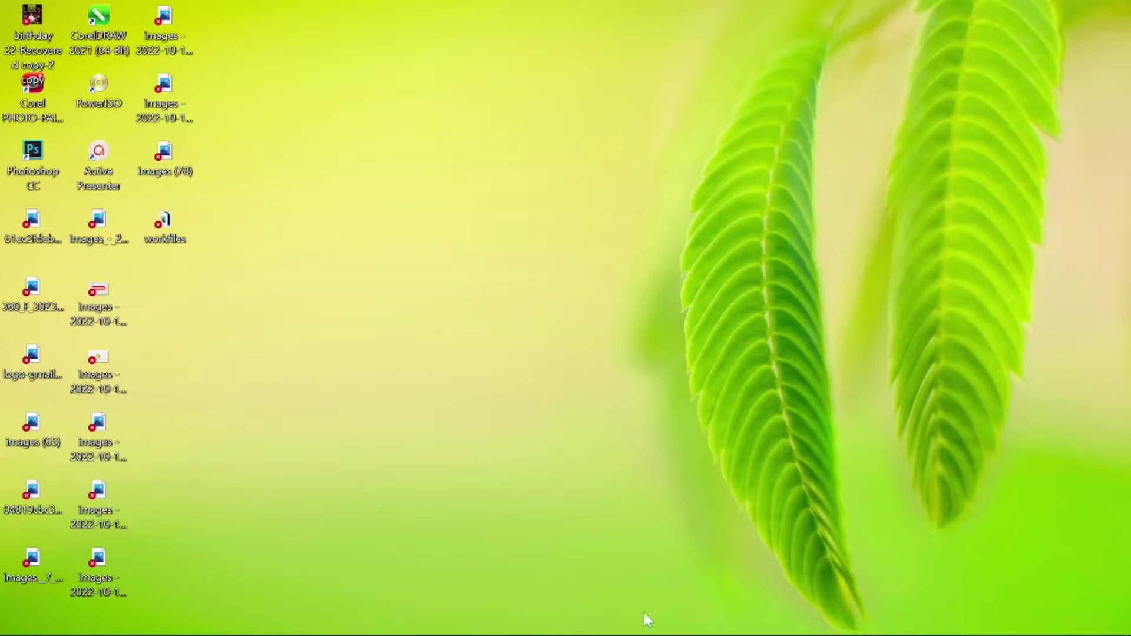
Bring Photoshop to the front to show its Home screen with recent JPEG files.
{"action": "mouse_move", "coordinate": [486, 631]}
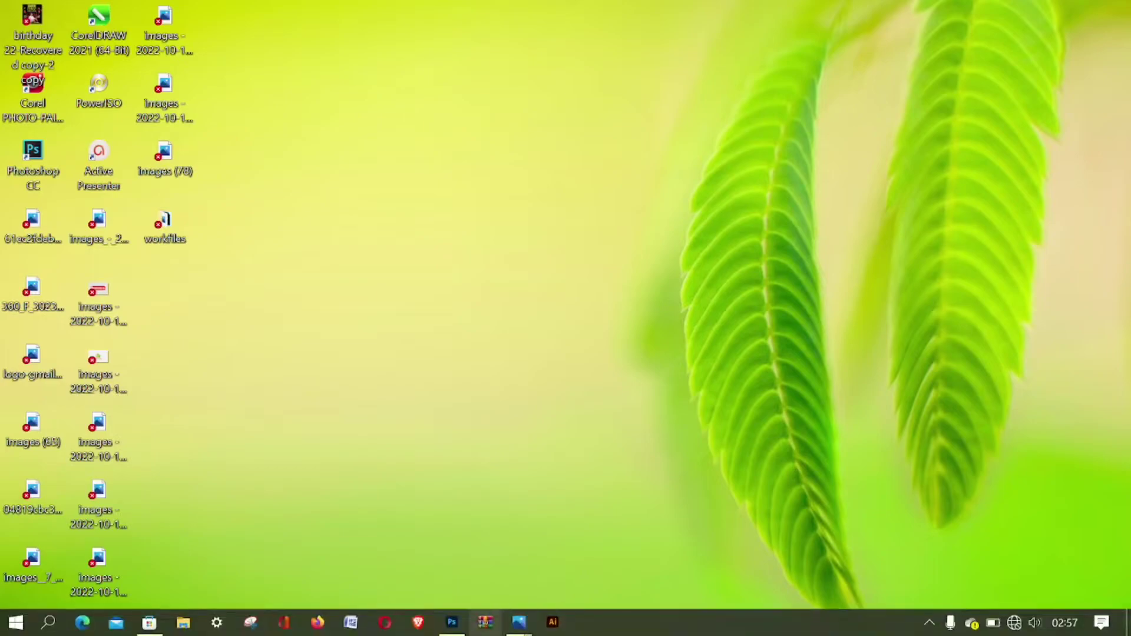
{"action": "left_click", "coordinate": [452, 623]}
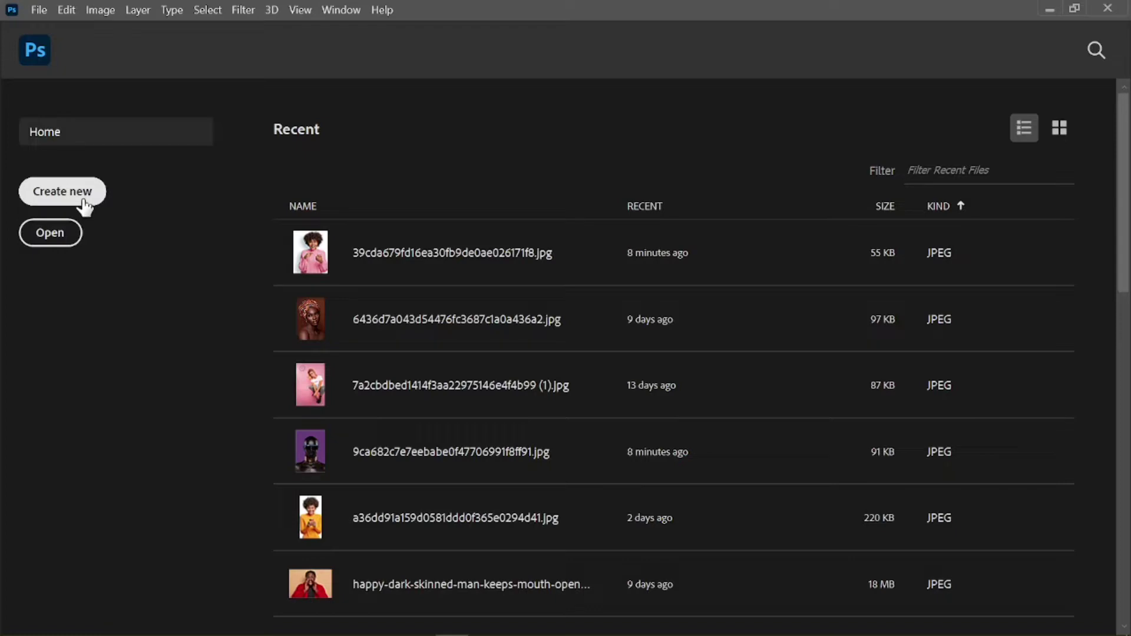
Create a blank 1080 x 1080 px document using the Custom preset.
{"action": "left_click", "coordinate": [84, 205]}
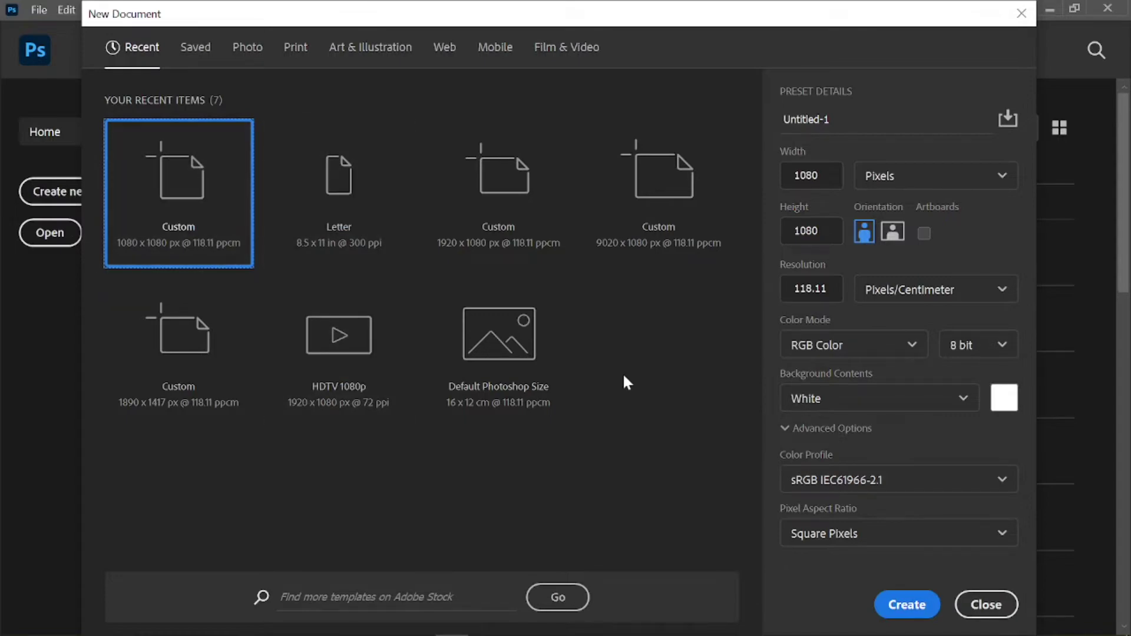
{"action": "left_click", "coordinate": [907, 605]}
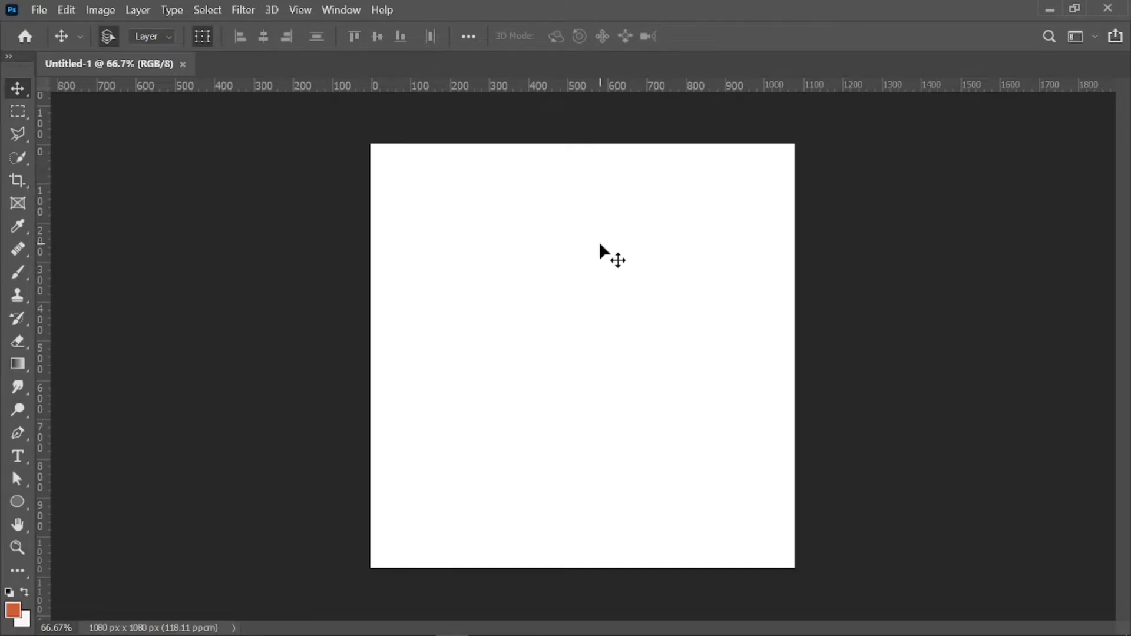
Add a Solid Color fill layer in very light grey #eceae9 above the Background.
{"action": "key", "text": "F7"}
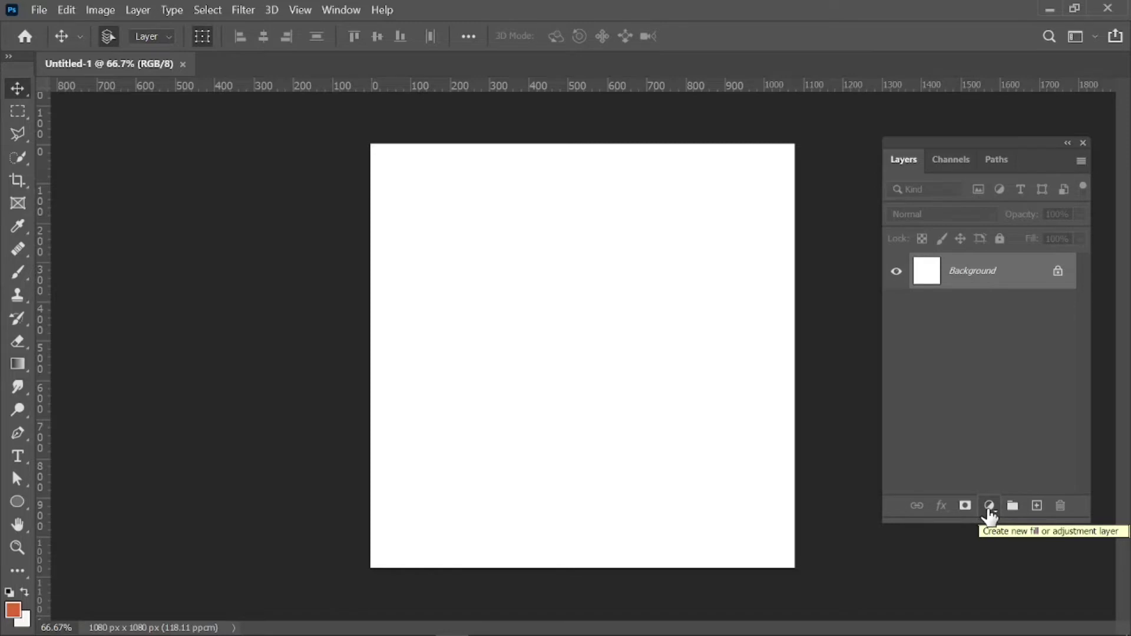
{"action": "left_click", "coordinate": [990, 508]}
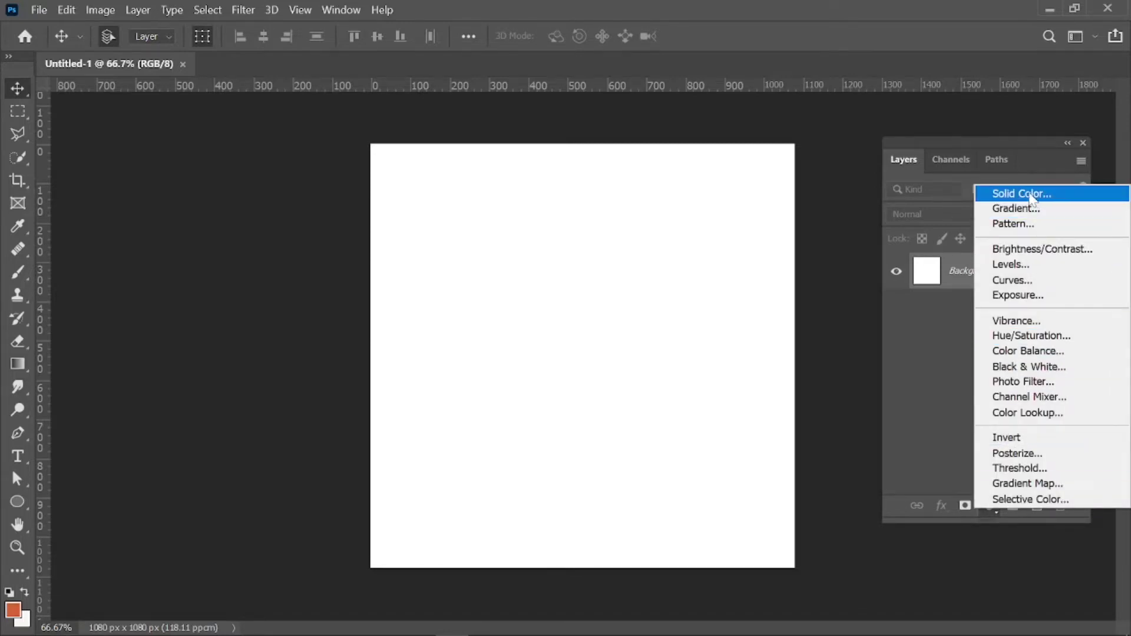
{"action": "left_click", "coordinate": [1033, 199]}
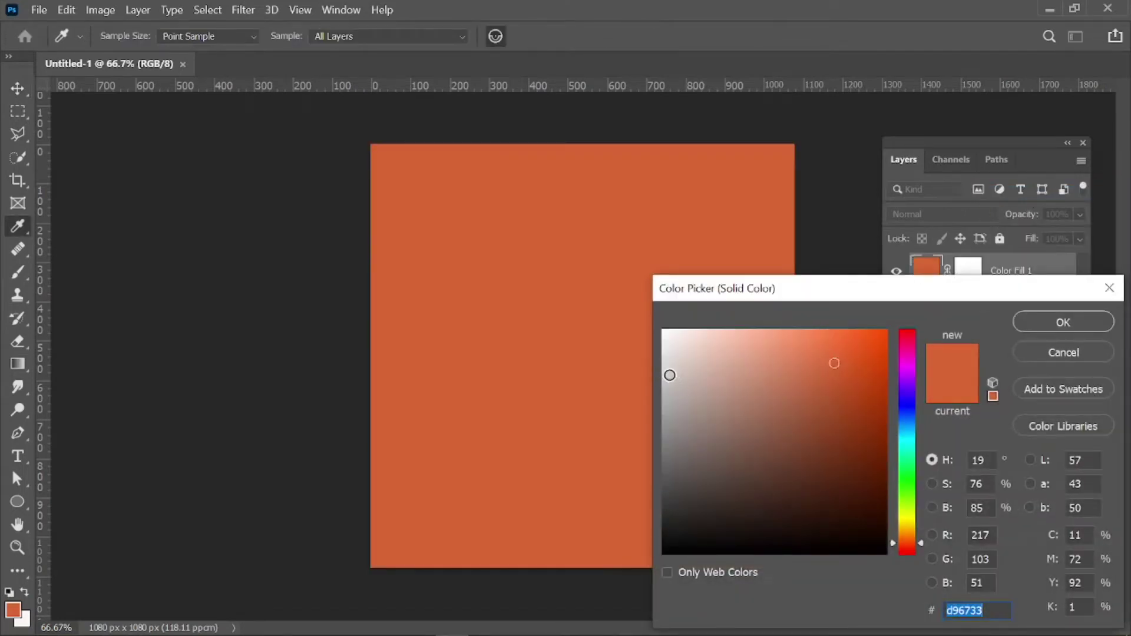
{"action": "left_click", "coordinate": [670, 373]}
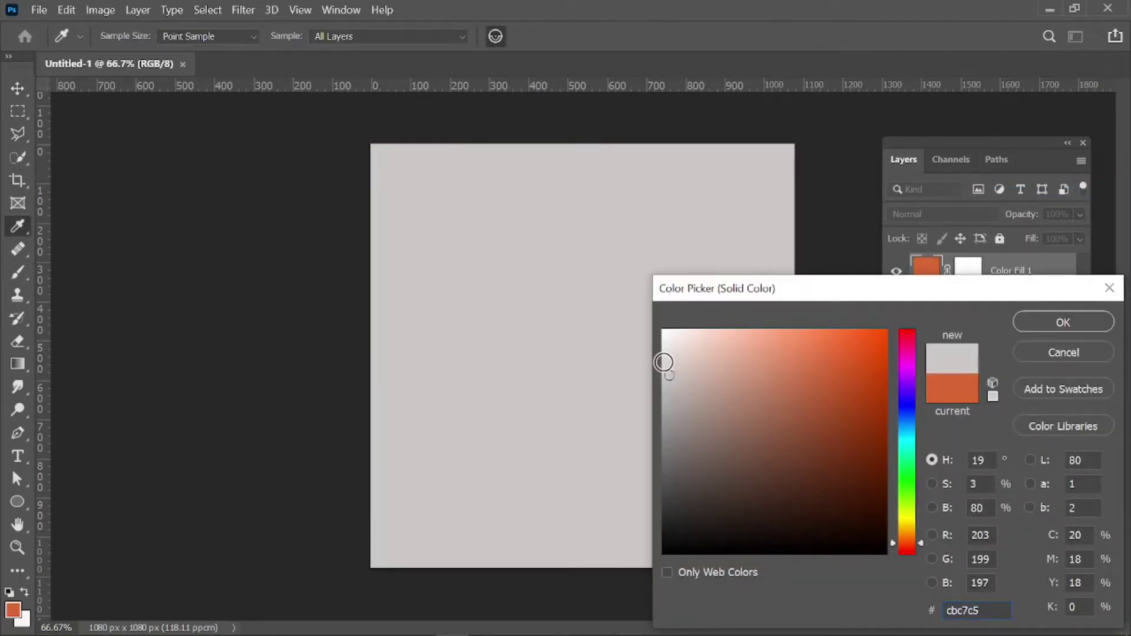
{"action": "left_click", "coordinate": [663, 360]}
{"action": "left_click", "coordinate": [665, 355]}
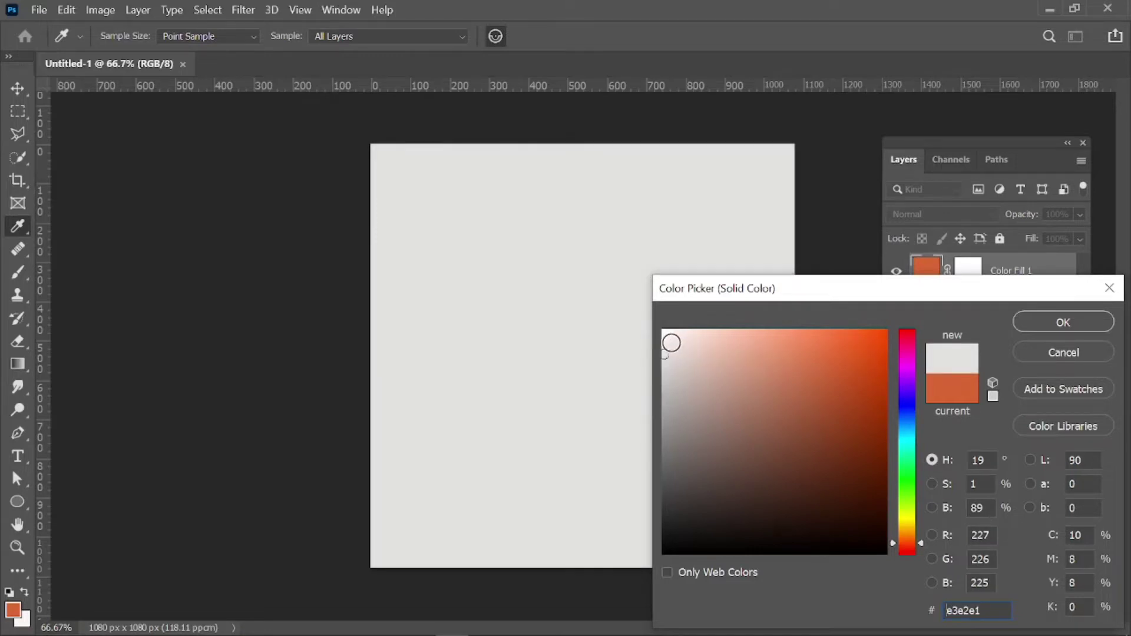
{"action": "left_click", "coordinate": [665, 347]}
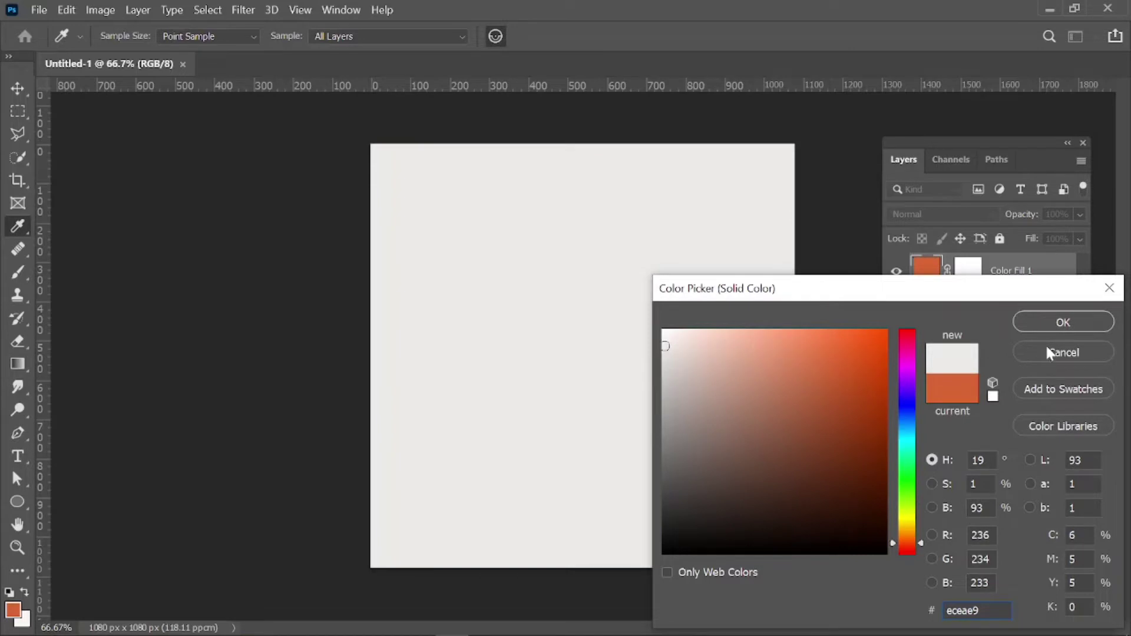
{"action": "left_click", "coordinate": [1071, 323]}
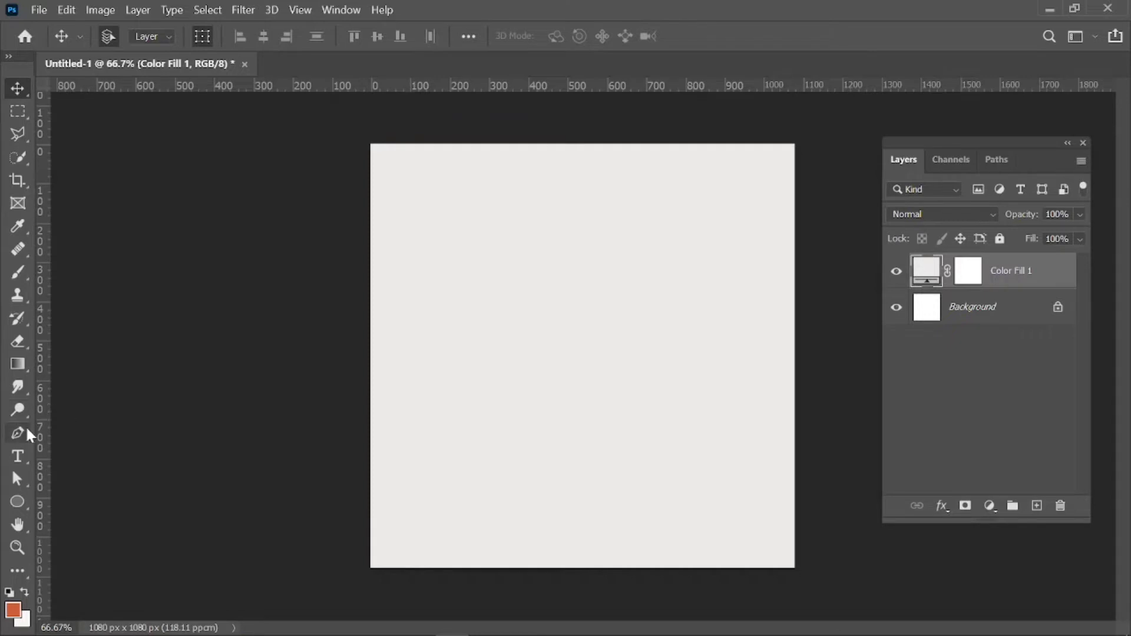
Place top, bottom, left and right guides about 100 px inside the canvas edges.
{"action": "right_click", "coordinate": [17, 502]}
{"action": "left_click", "coordinate": [71, 502]}
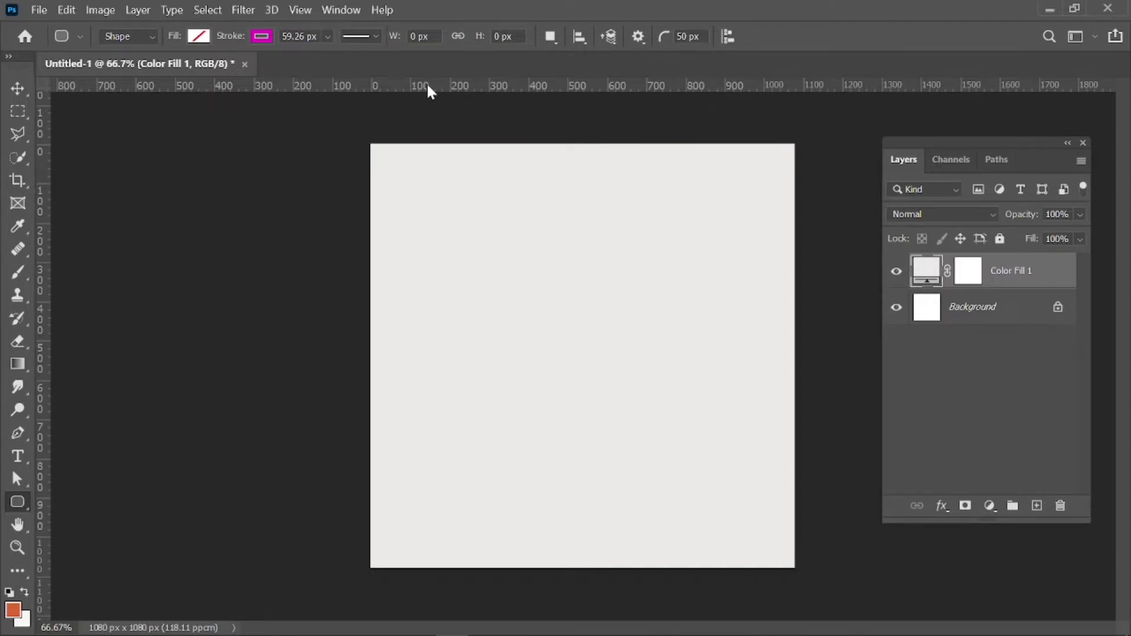
{"action": "left_click_drag", "start_coordinate": [429, 87], "coordinate": [419, 183]}
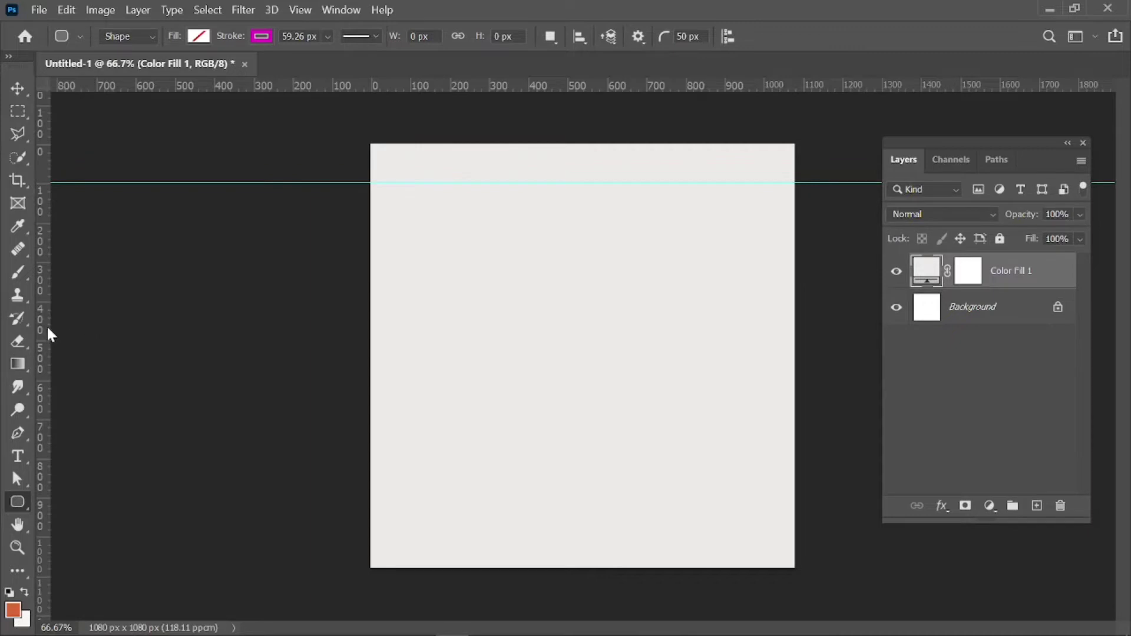
{"action": "left_click_drag", "start_coordinate": [46, 329], "coordinate": [411, 336]}
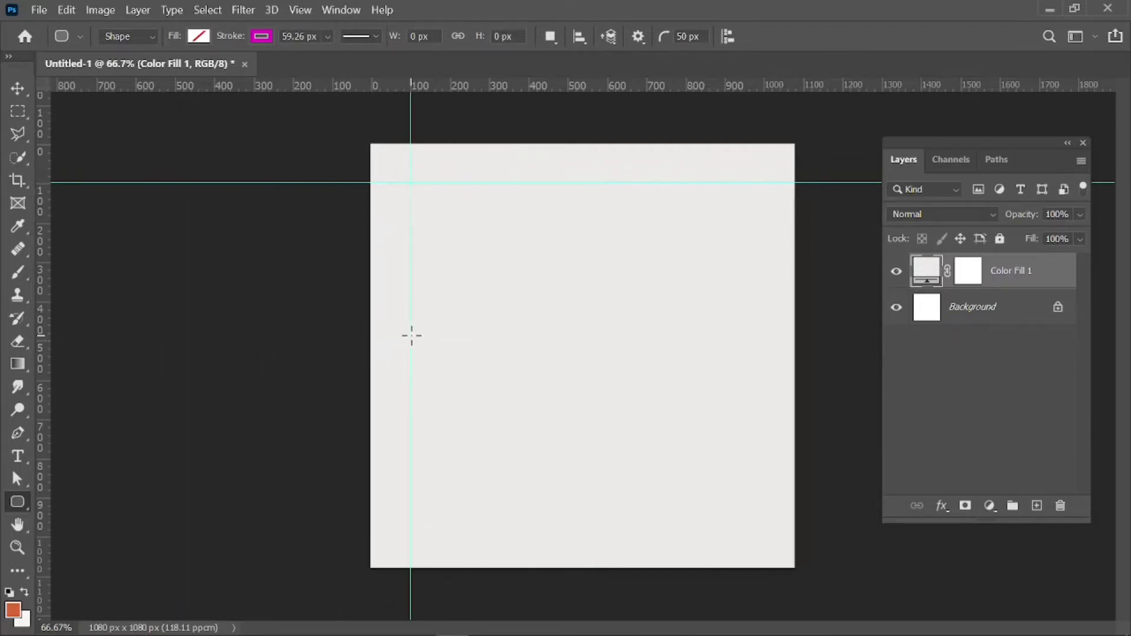
{"action": "left_click_drag", "start_coordinate": [45, 344], "coordinate": [765, 338]}
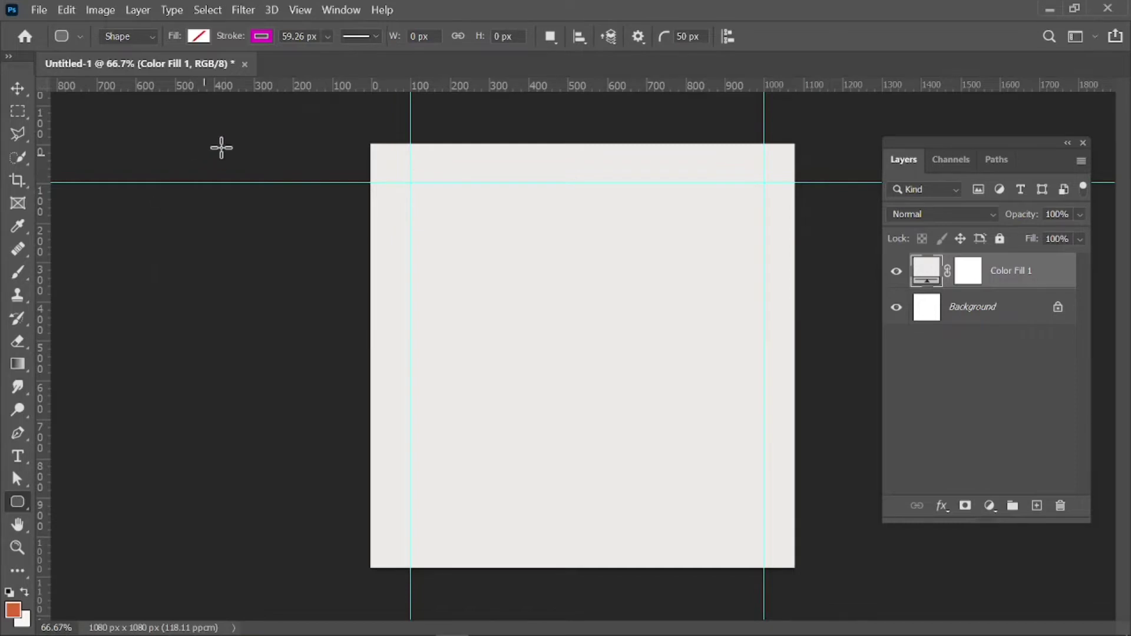
{"action": "left_click_drag", "start_coordinate": [266, 91], "coordinate": [306, 538]}
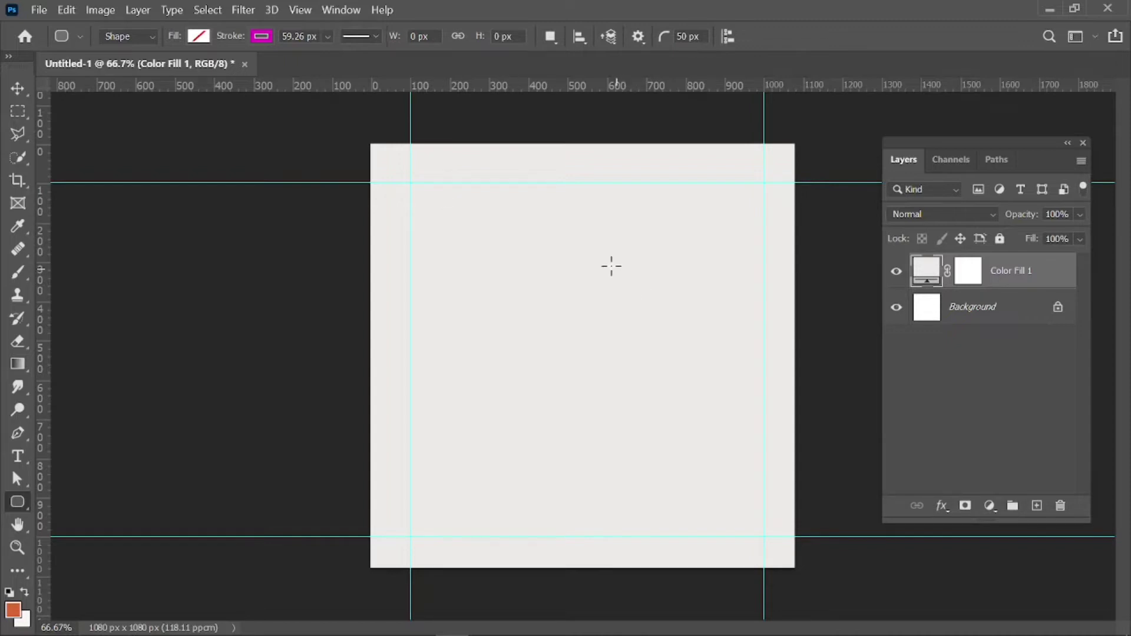
{"action": "right_click", "coordinate": [23, 503]}
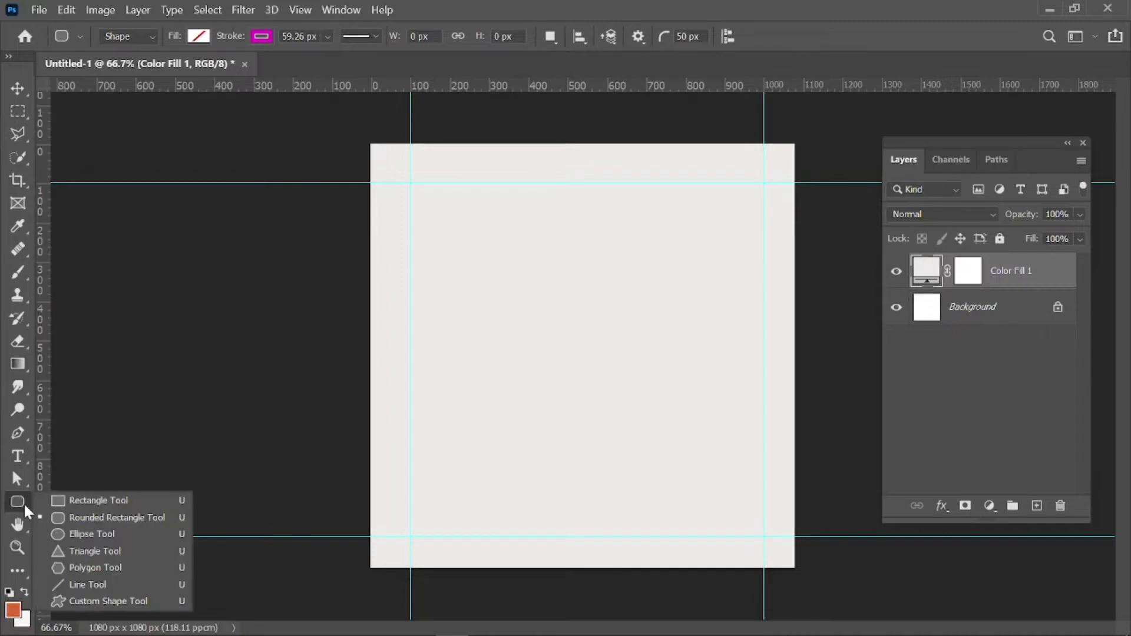
Draw a tall 354 x 702 px rounded rectangle on the right with purple fill and no stroke.
{"action": "left_click", "coordinate": [104, 522]}
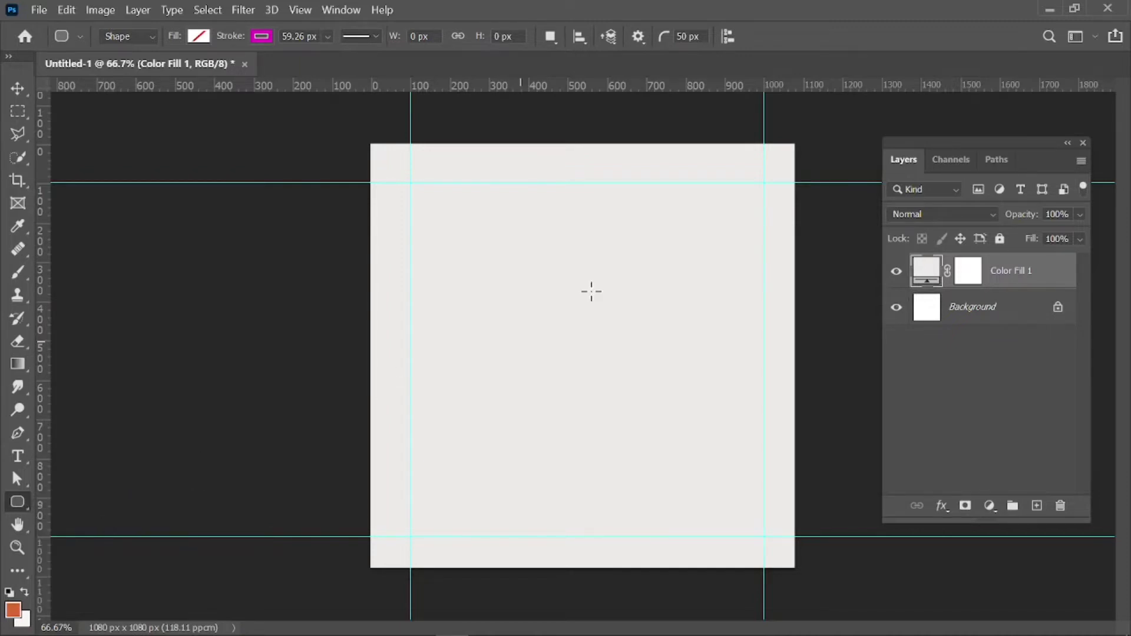
{"action": "mouse_move", "coordinate": [626, 255]}
{"action": "left_mouse_down"}
{"action": "mouse_move", "coordinate": [723, 313]}
{"action": "mouse_move", "coordinate": [757, 440]}
{"action": "mouse_move", "coordinate": [746, 487]}
{"action": "mouse_move", "coordinate": [764, 529]}
{"action": "left_mouse_up"}
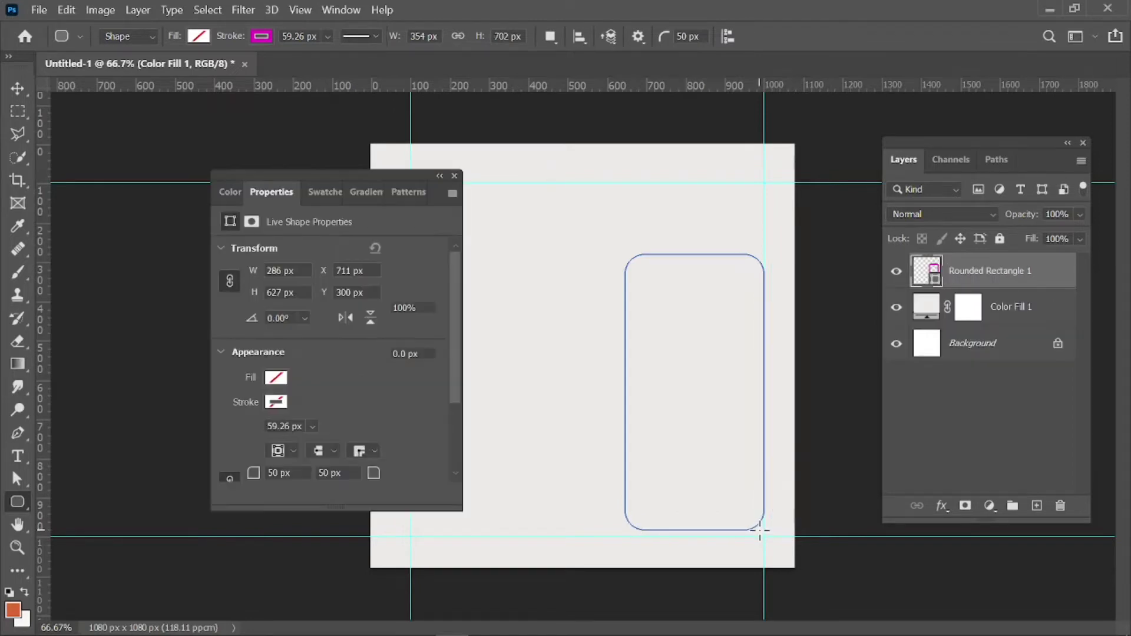
{"action": "left_click", "coordinate": [254, 38]}
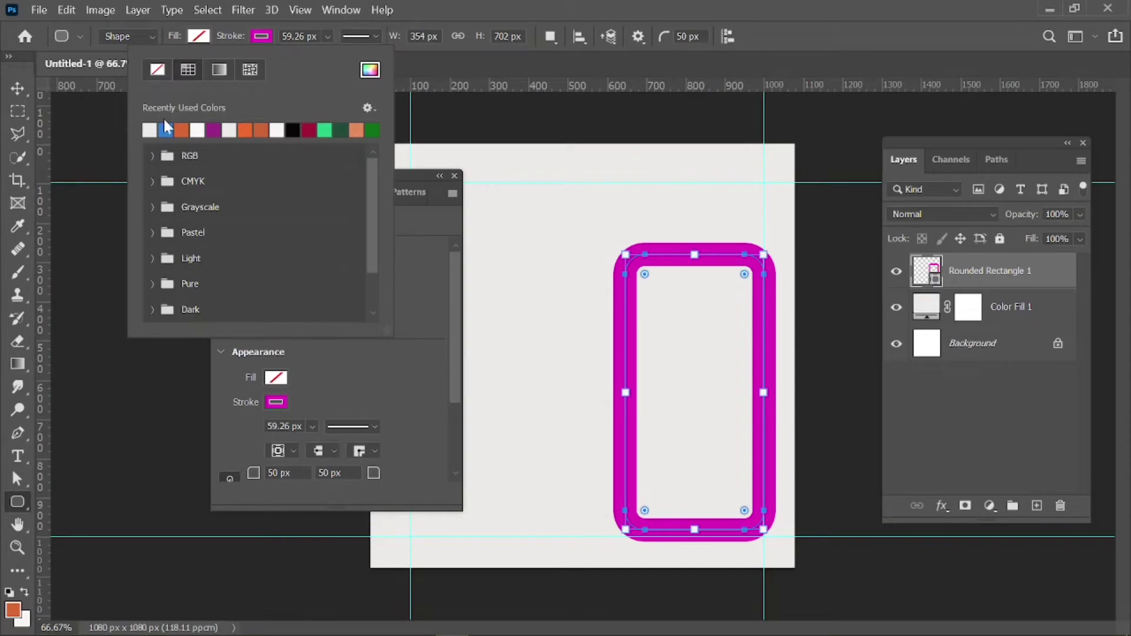
{"action": "left_click", "coordinate": [158, 70]}
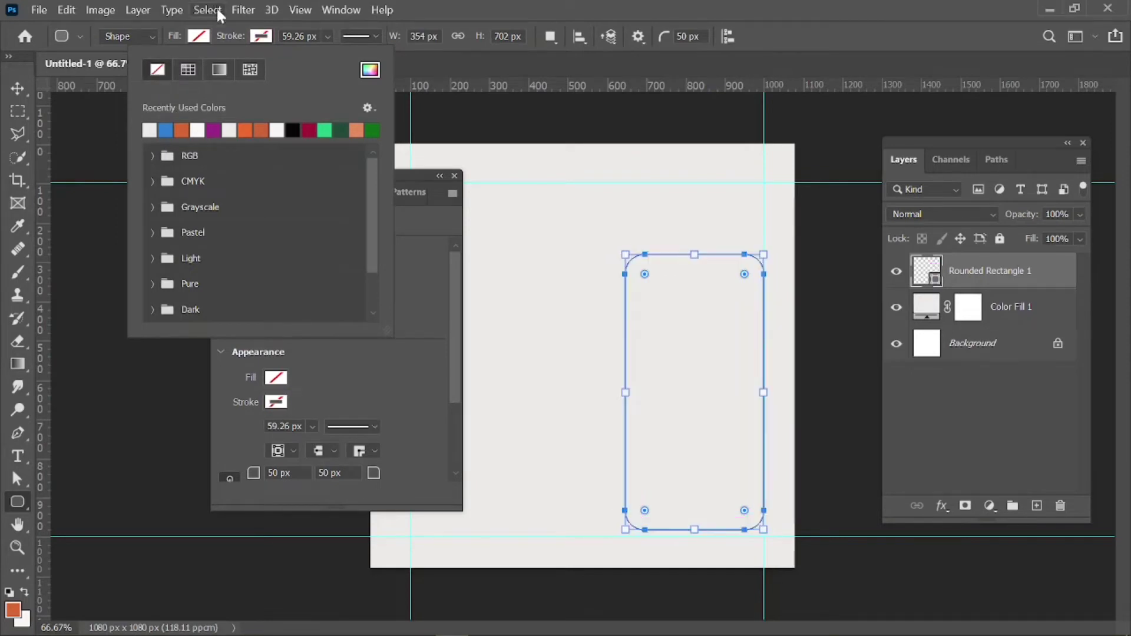
{"action": "left_click", "coordinate": [201, 37]}
{"action": "left_click", "coordinate": [201, 38]}
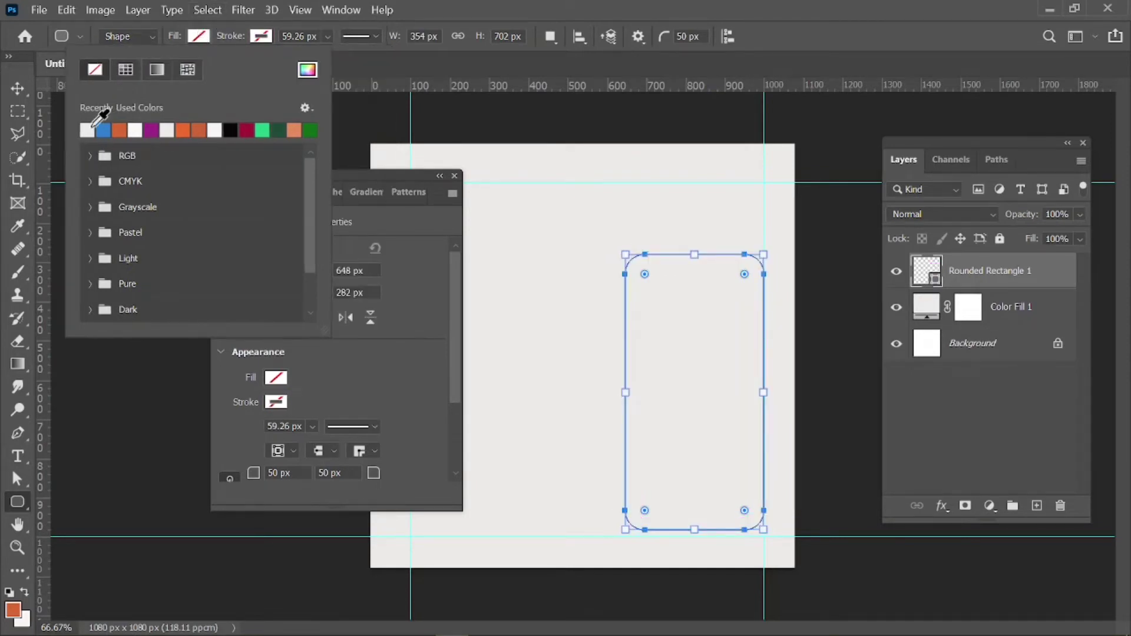
{"action": "left_click", "coordinate": [152, 126]}
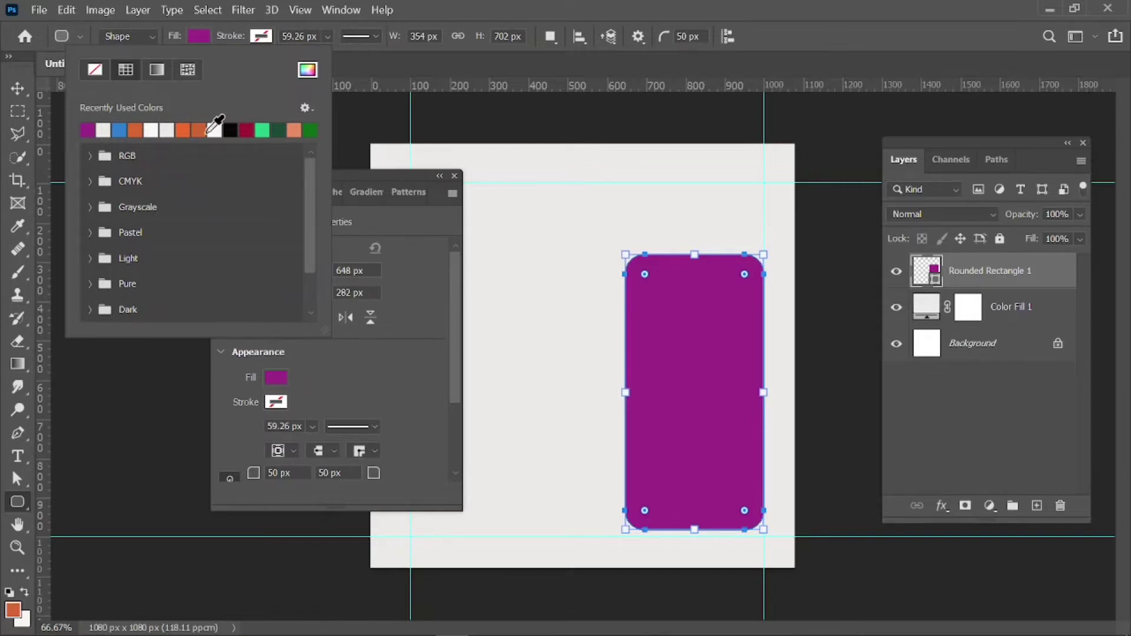
{"action": "left_click", "coordinate": [262, 40]}
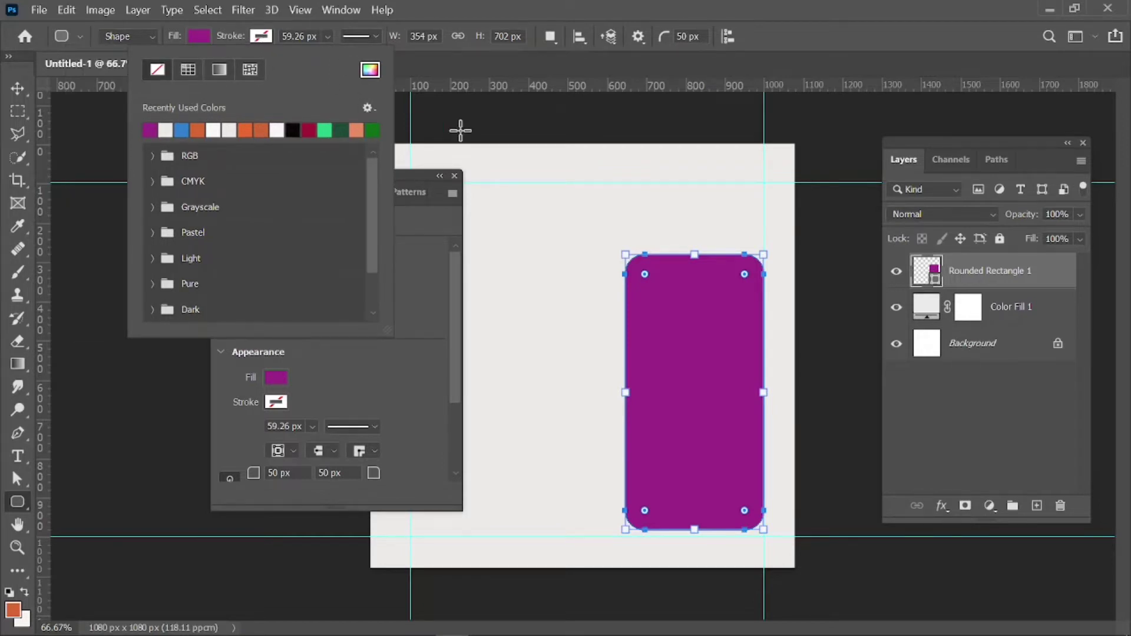
{"action": "left_click", "coordinate": [462, 137]}
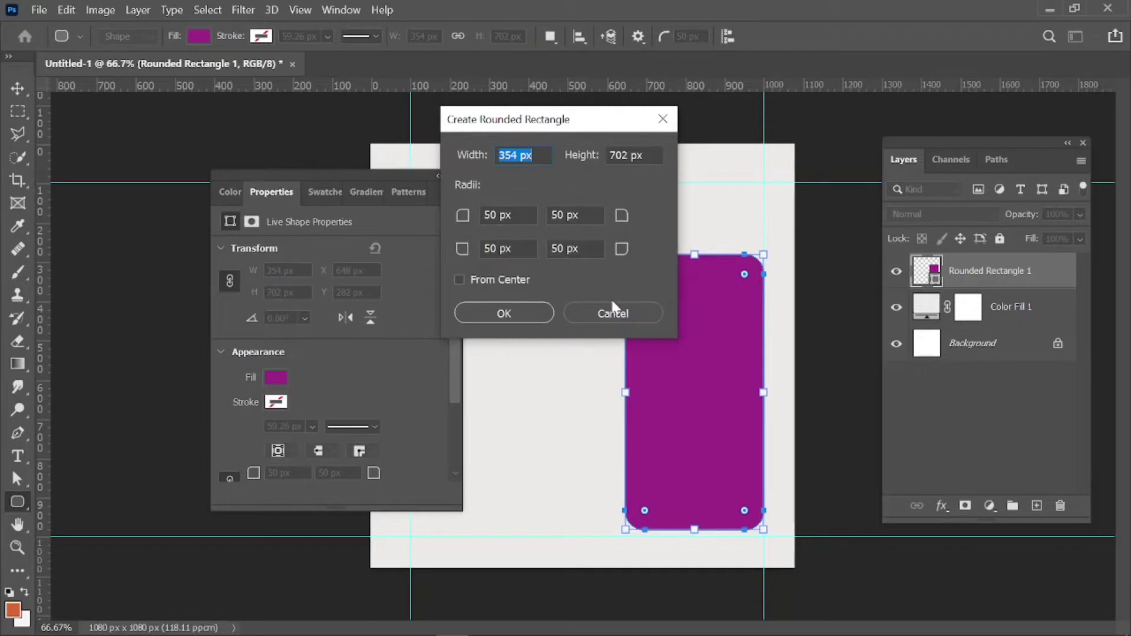
Round the rectangle's corners further and stretch it down to the bottom guide, 354 x 743 px.
{"action": "left_click", "coordinate": [614, 309]}
{"action": "left_click", "coordinate": [454, 176]}
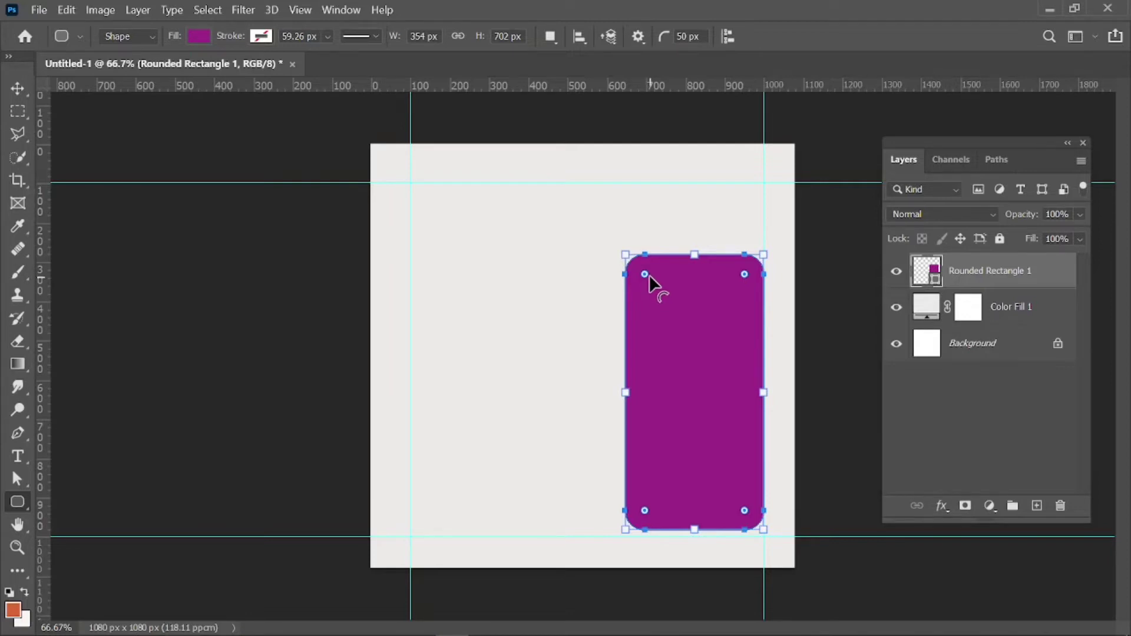
{"action": "left_click_drag", "start_coordinate": [647, 274], "coordinate": [653, 281]}
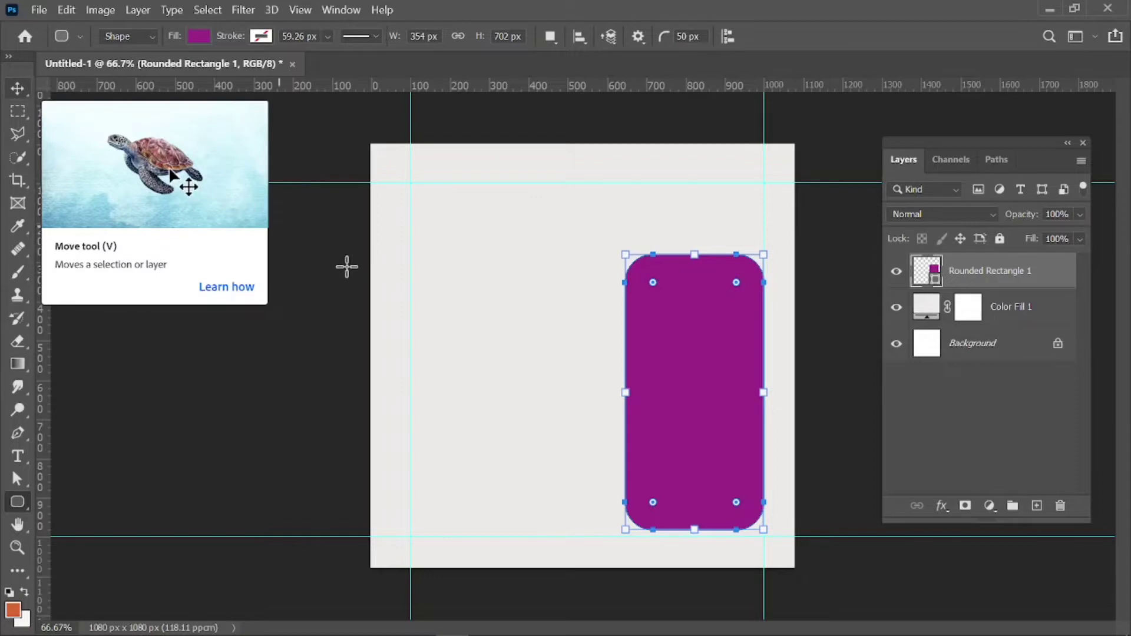
{"action": "left_click", "coordinate": [17, 88]}
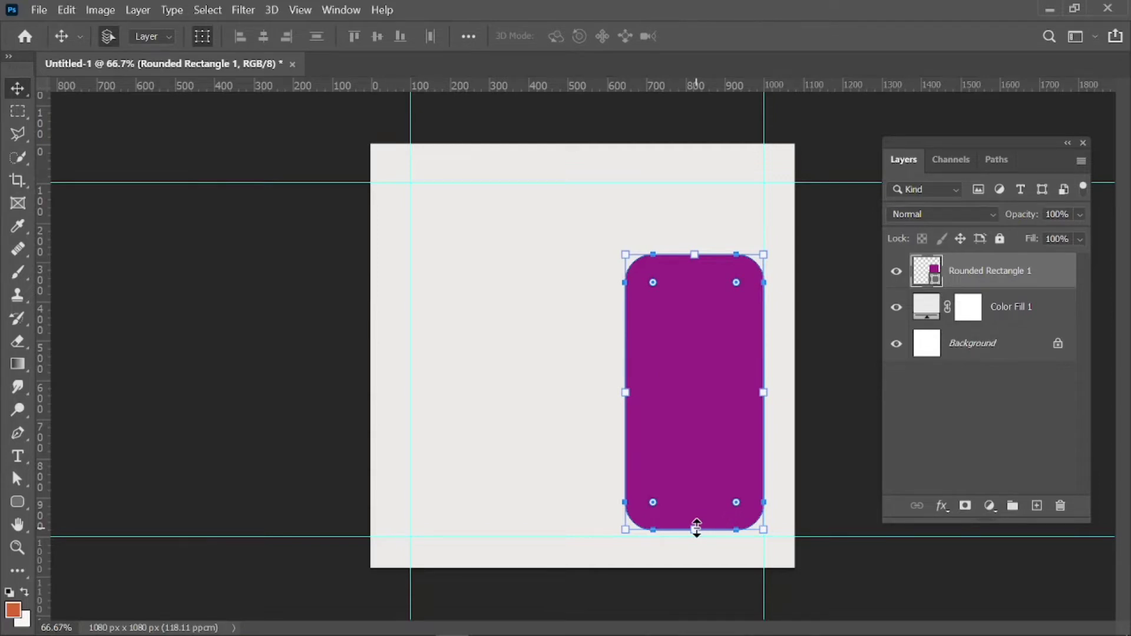
{"action": "left_click_drag", "start_coordinate": [696, 529], "coordinate": [697, 545]}
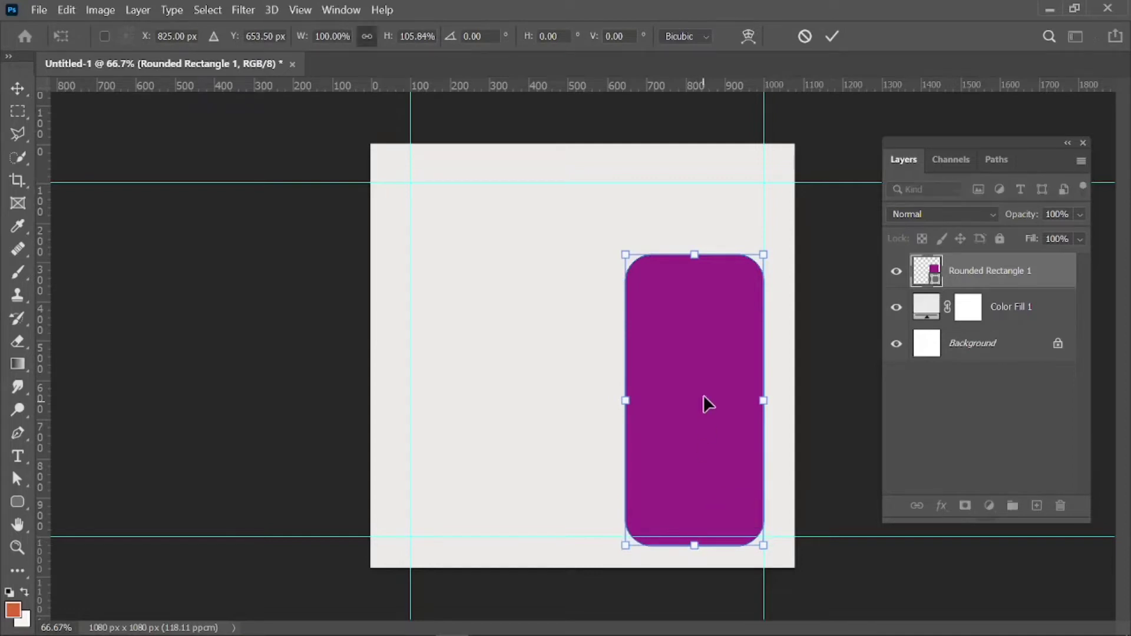
Commit the resize and centre the purple rectangle vertically, aligned to the canvas.
{"action": "left_click", "coordinate": [831, 37]}
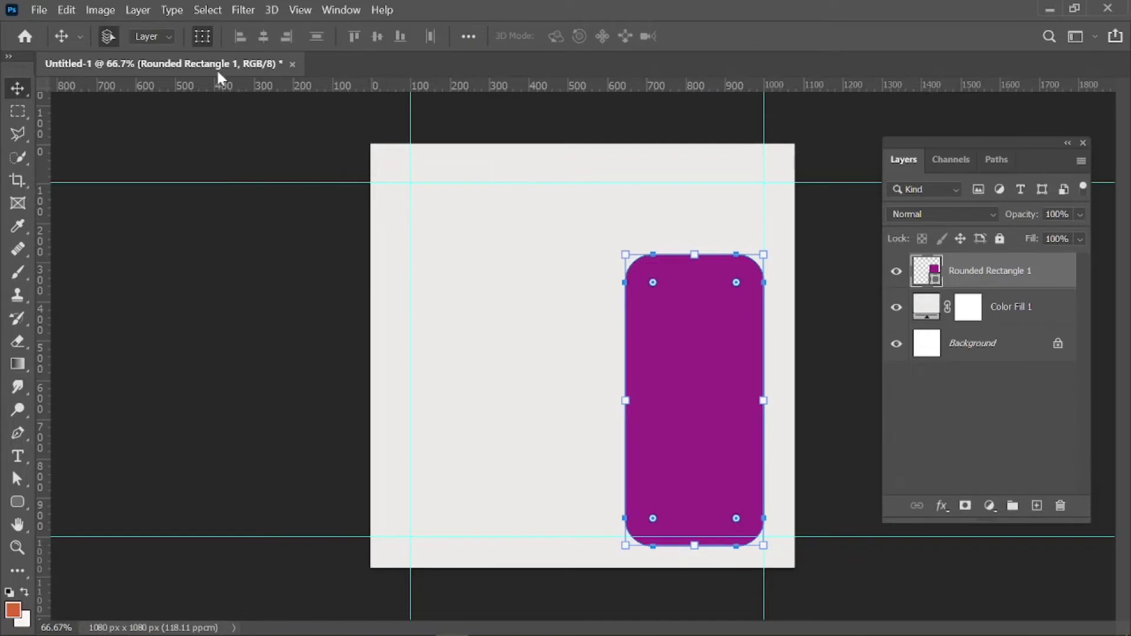
{"action": "left_click", "coordinate": [469, 36]}
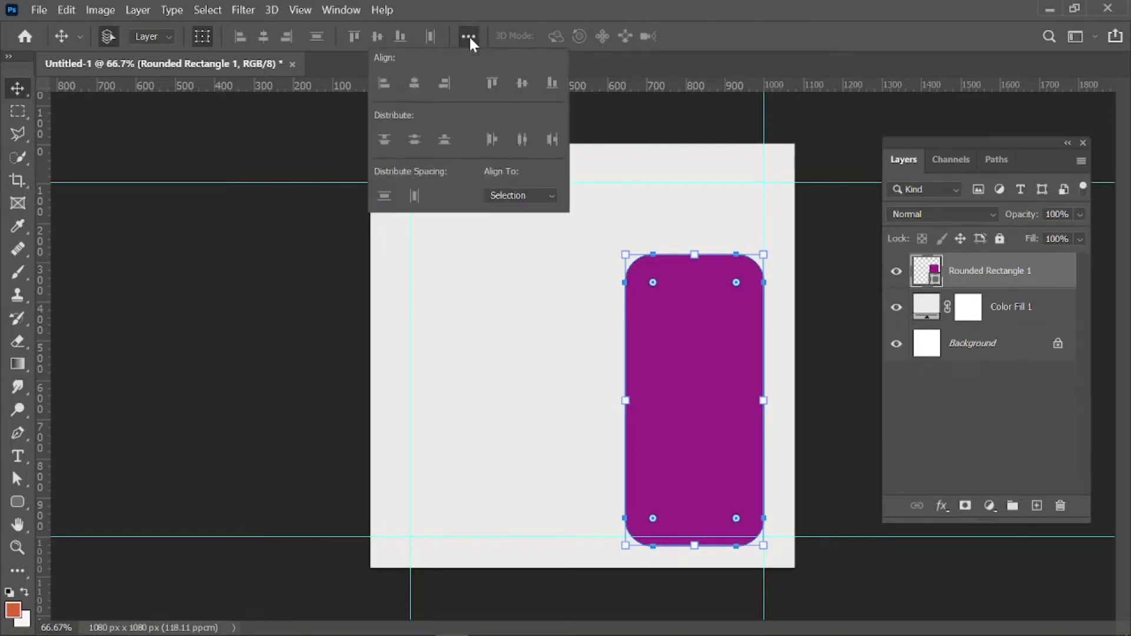
{"action": "left_click", "coordinate": [507, 195]}
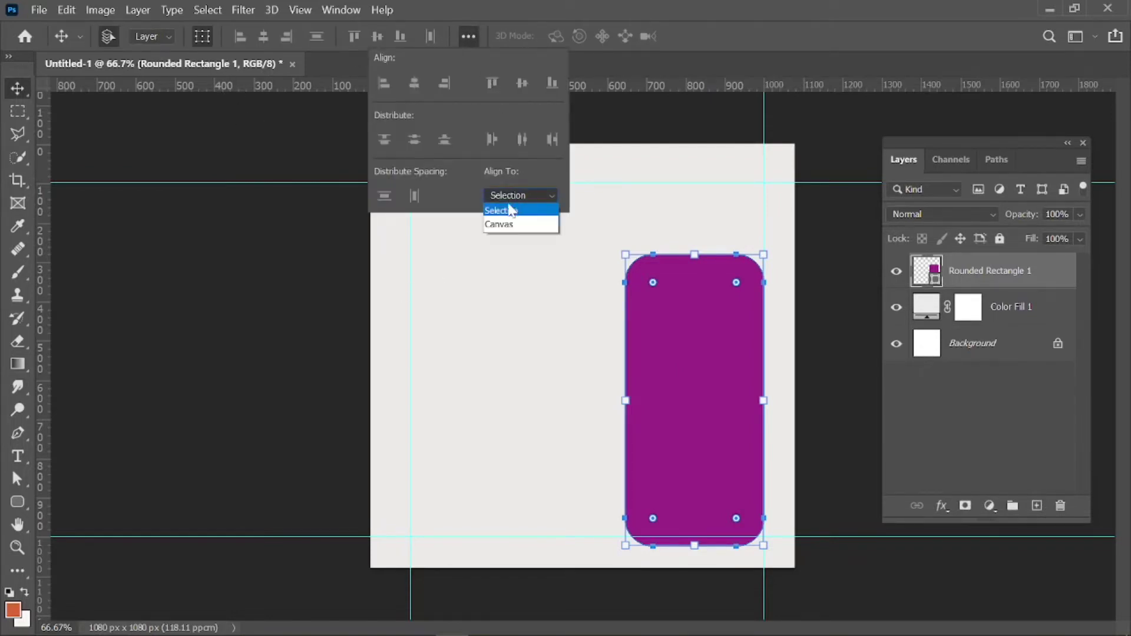
{"action": "left_click", "coordinate": [508, 222]}
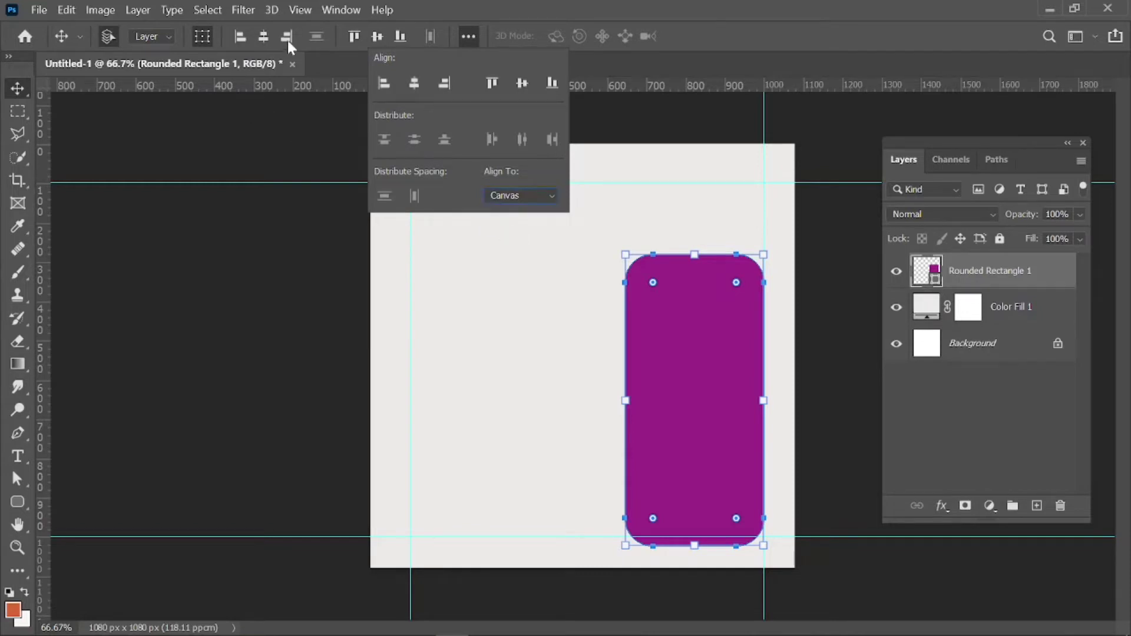
{"action": "left_click", "coordinate": [522, 83]}
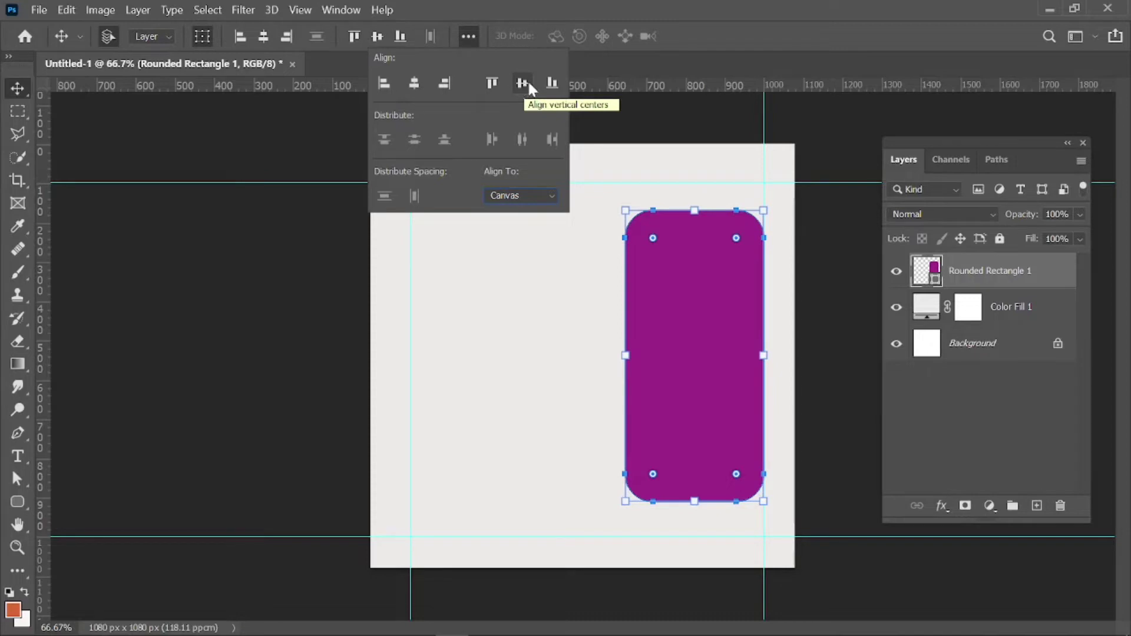
{"action": "left_click", "coordinate": [317, 288]}
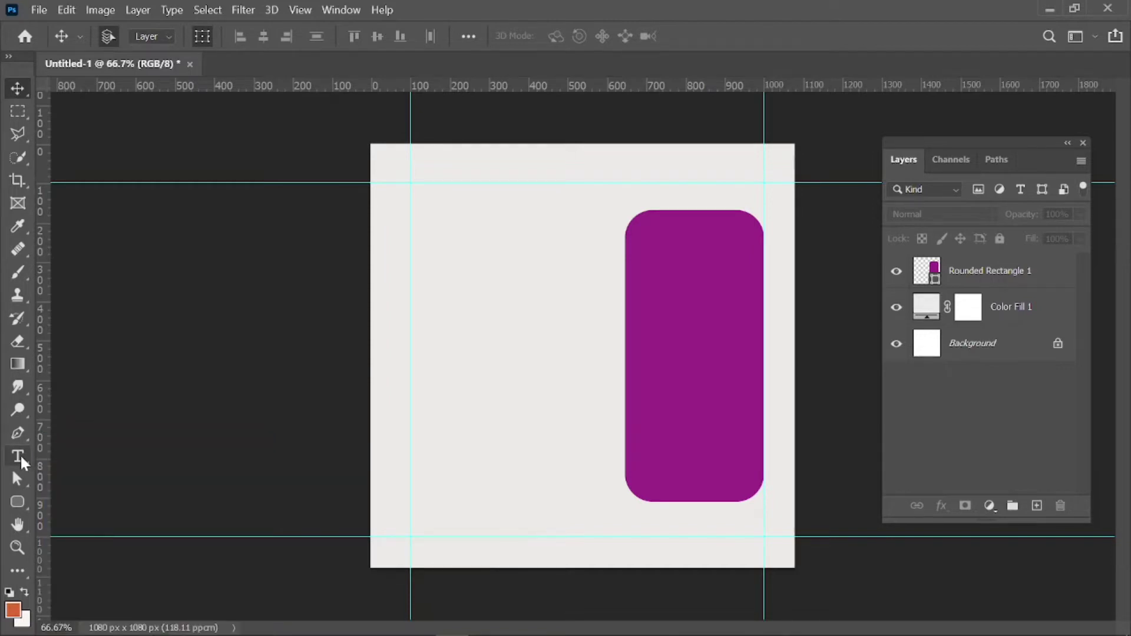
Replace the Lorem Ipsum placeholder with a small Montserrat 8 pt 'Grace' text left of the rectangle.
{"action": "left_click", "coordinate": [20, 458]}
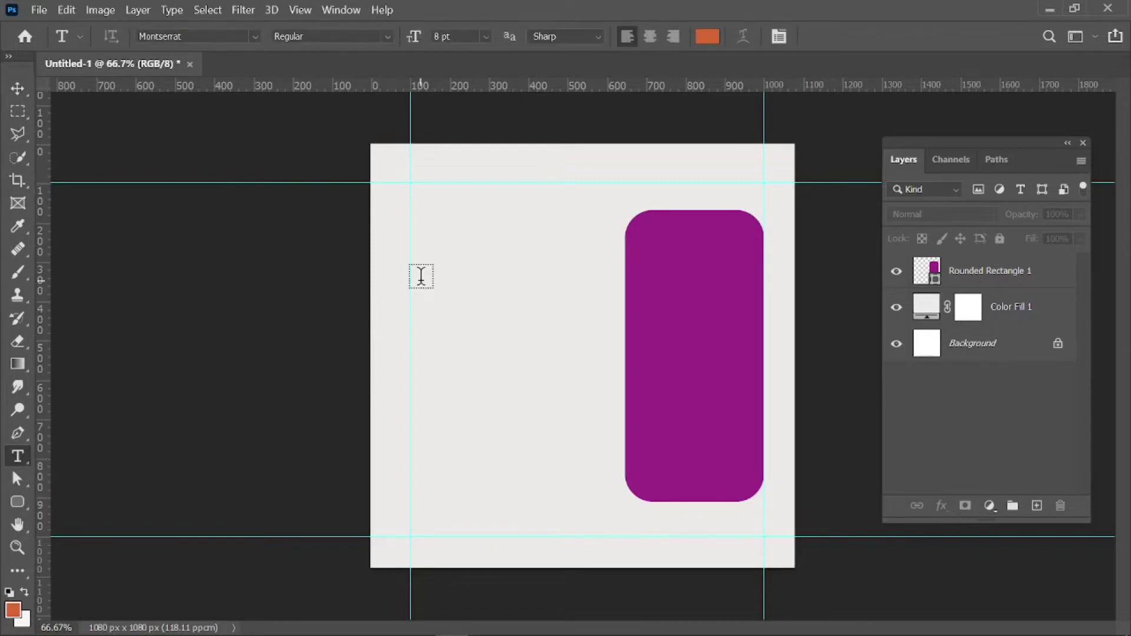
{"action": "left_click", "coordinate": [422, 276]}
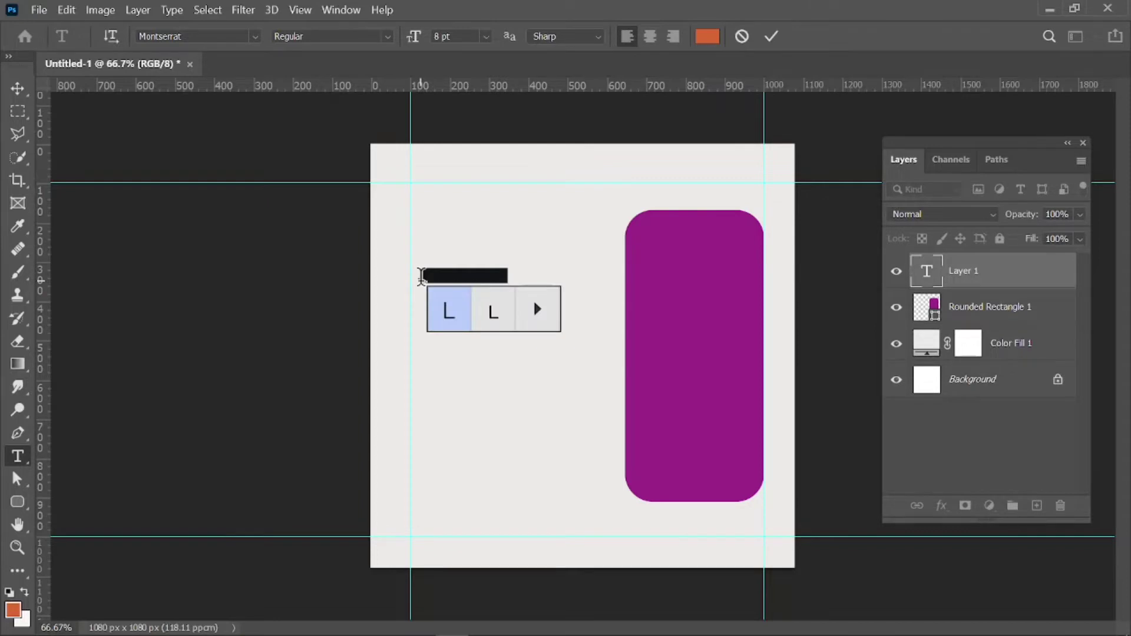
{"action": "double_click", "coordinate": [422, 275]}
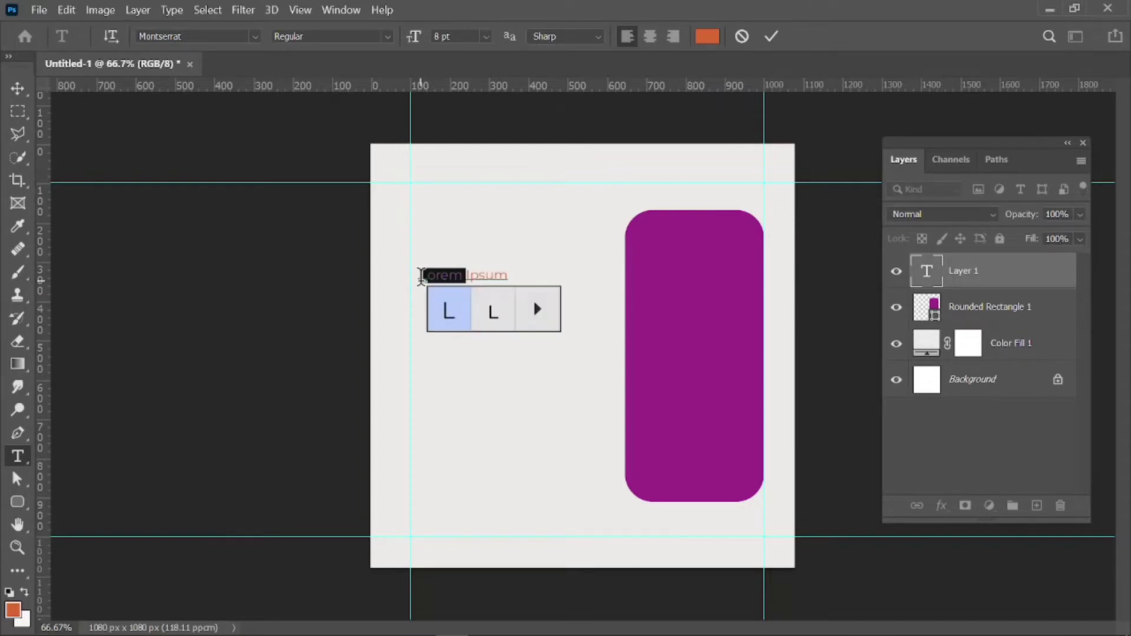
{"action": "double_click", "coordinate": [470, 274]}
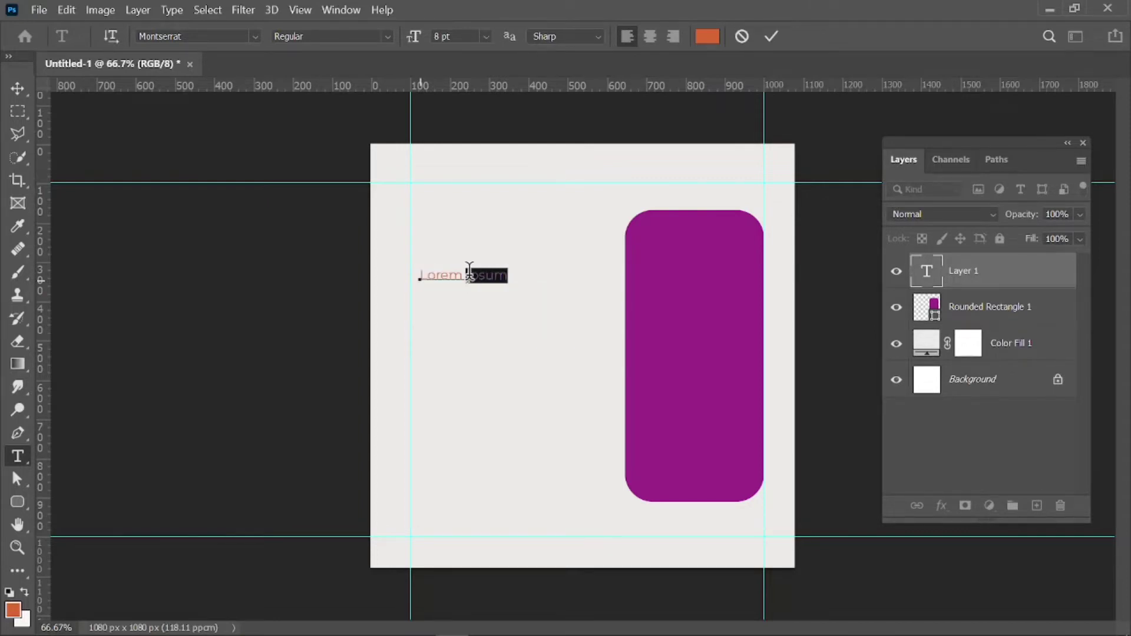
{"action": "double_click", "coordinate": [470, 274]}
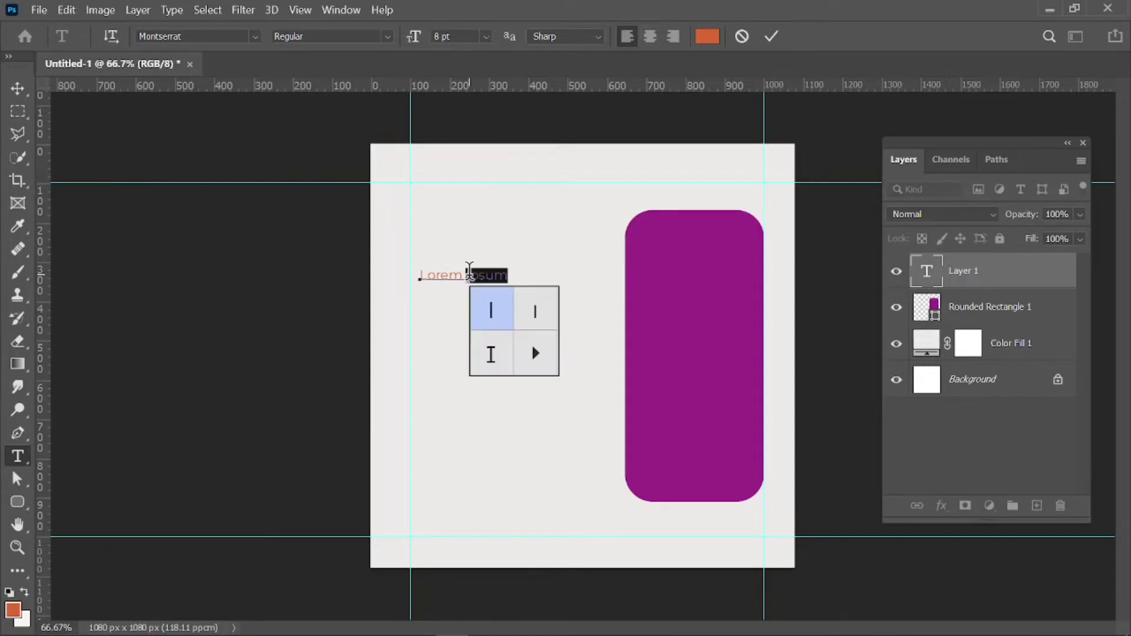
{"action": "triple_click", "coordinate": [458, 275]}
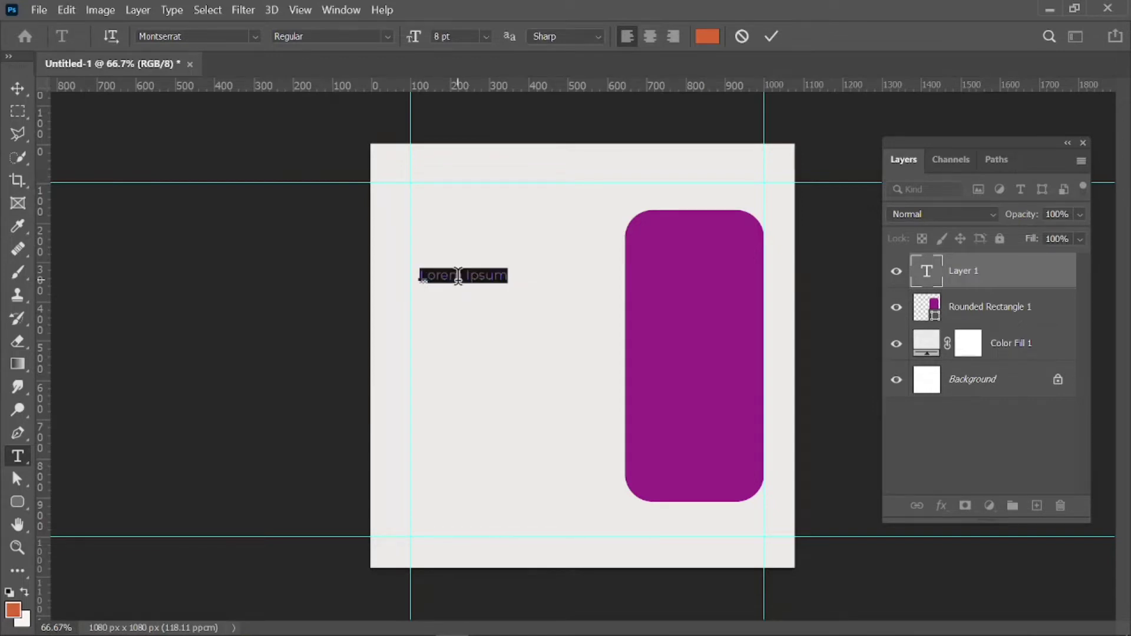
{"action": "left_click", "coordinate": [458, 275]}
{"action": "triple_click", "coordinate": [458, 275]}
{"action": "key", "text": "BackSpace"}
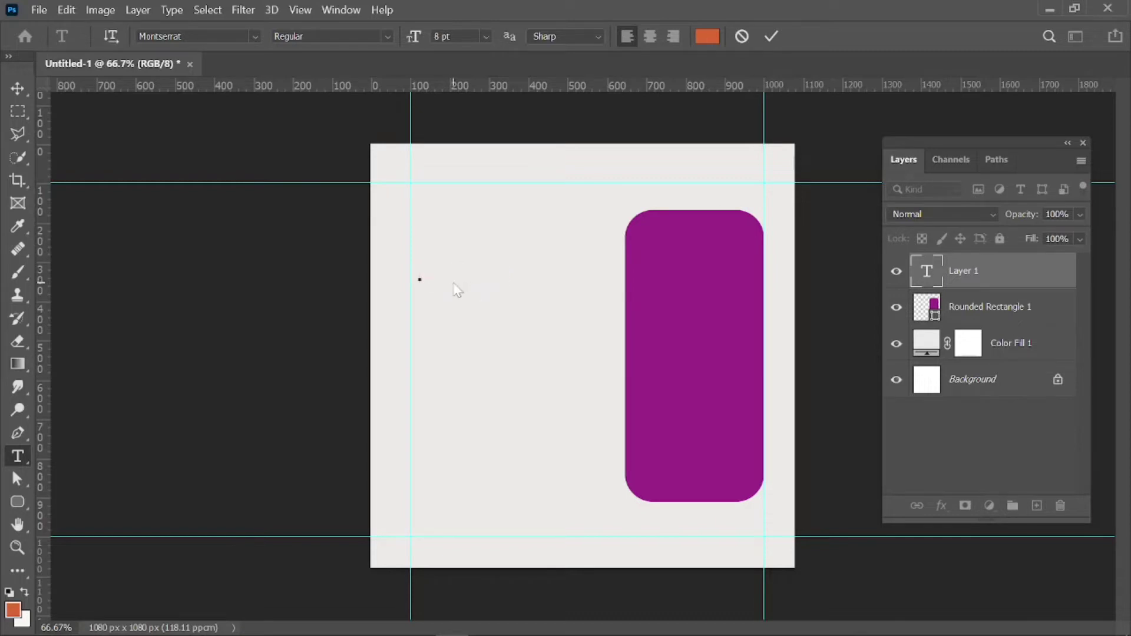
{"action": "type", "text": "O"}
{"action": "type", "text": "race"}
{"action": "double_click", "coordinate": [446, 276]}
Bring up File Explorer at Quick access from the taskbar.
{"action": "mouse_move", "coordinate": [177, 633]}
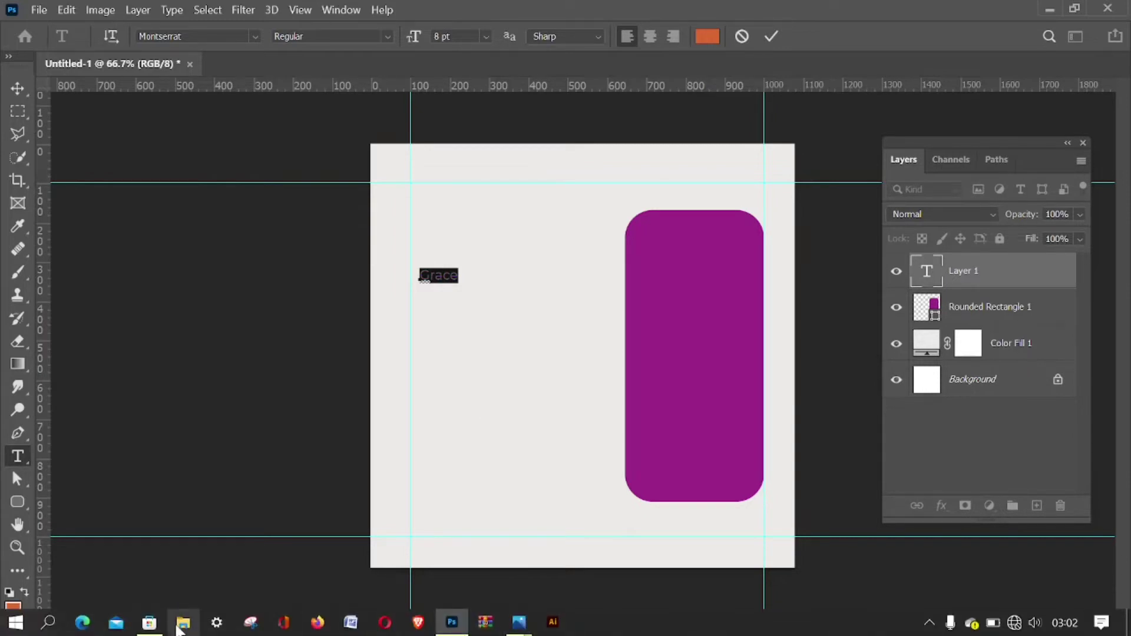
{"action": "mouse_move", "coordinate": [519, 622]}
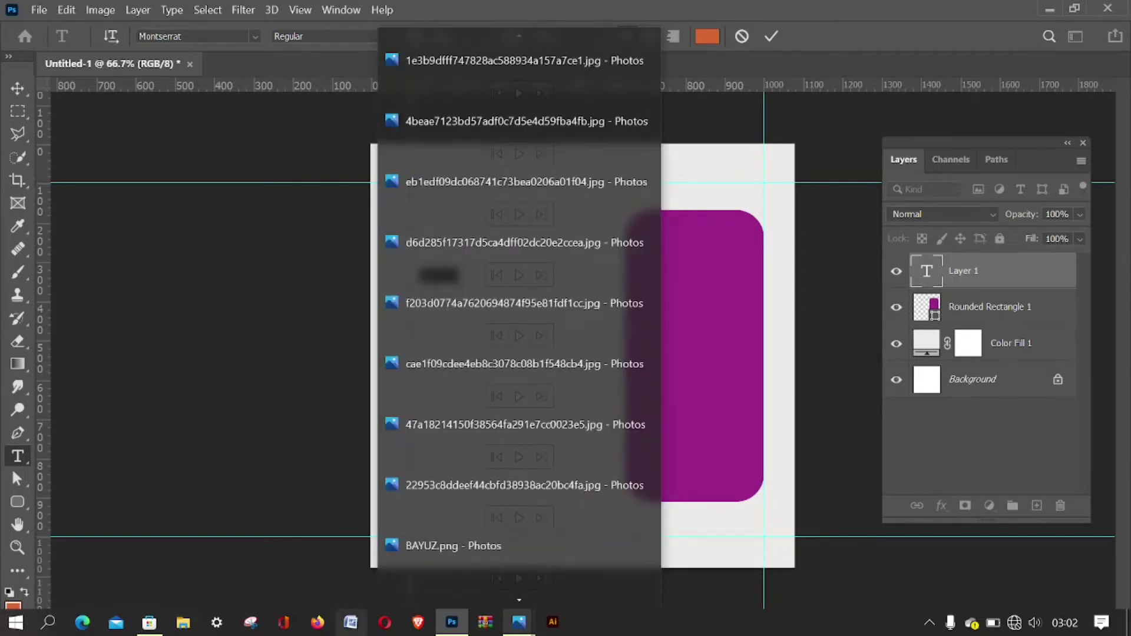
{"action": "mouse_move", "coordinate": [143, 631]}
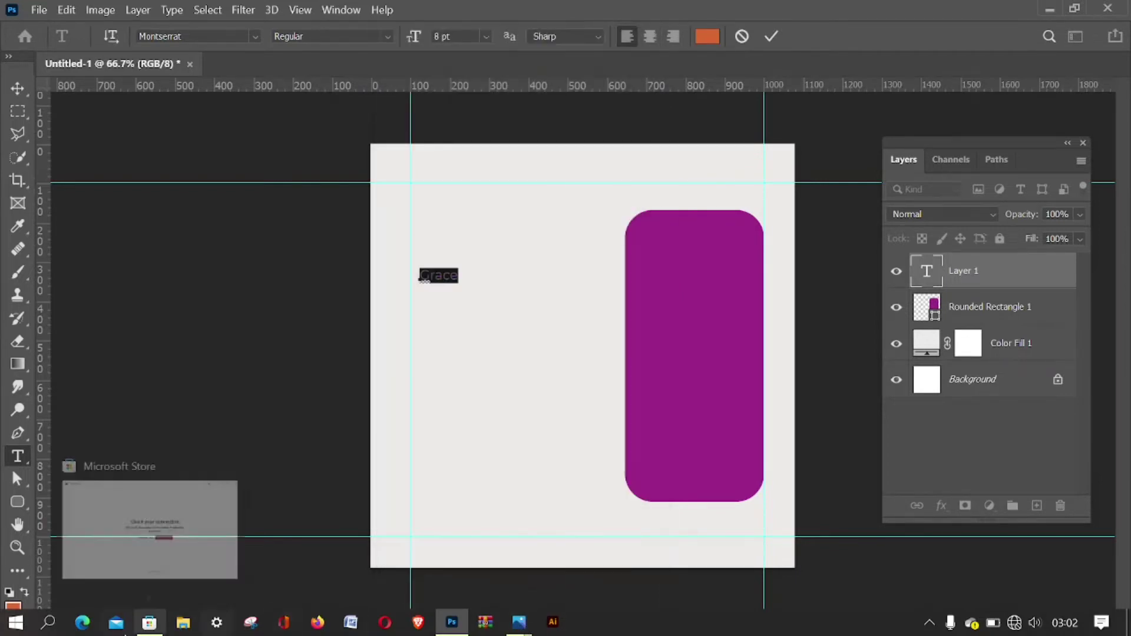
{"action": "left_click", "coordinate": [182, 624]}
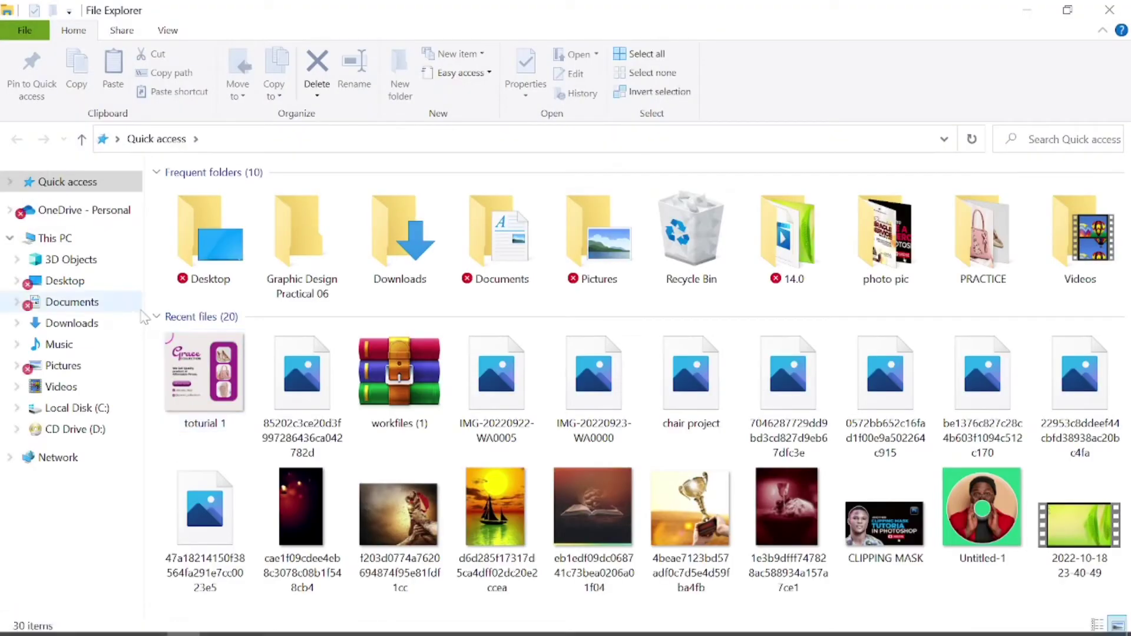
View the toturial 1 reference flyer in Photos, then minimise Photos and File Explorer.
{"action": "double_click", "coordinate": [236, 364]}
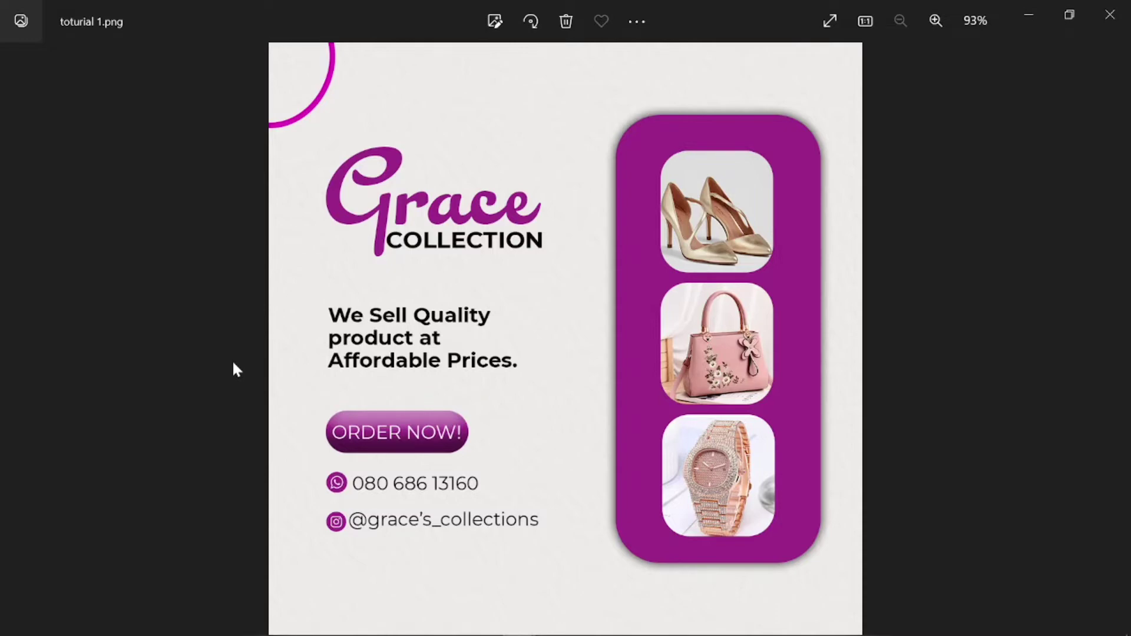
{"action": "left_click", "coordinate": [1044, 6]}
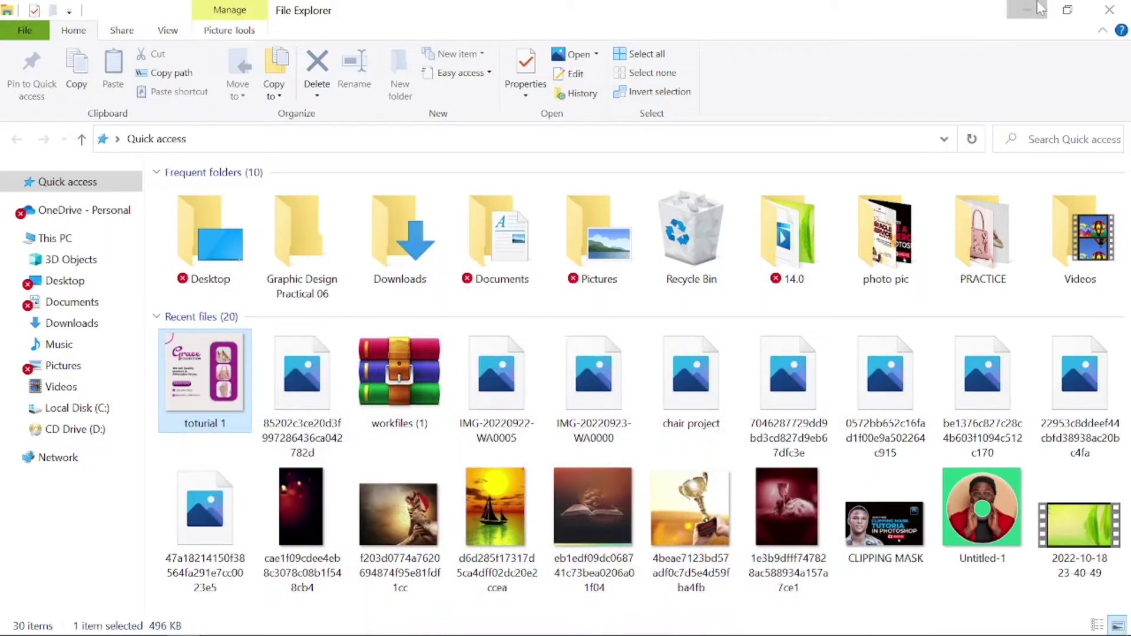
{"action": "left_click", "coordinate": [1039, 3]}
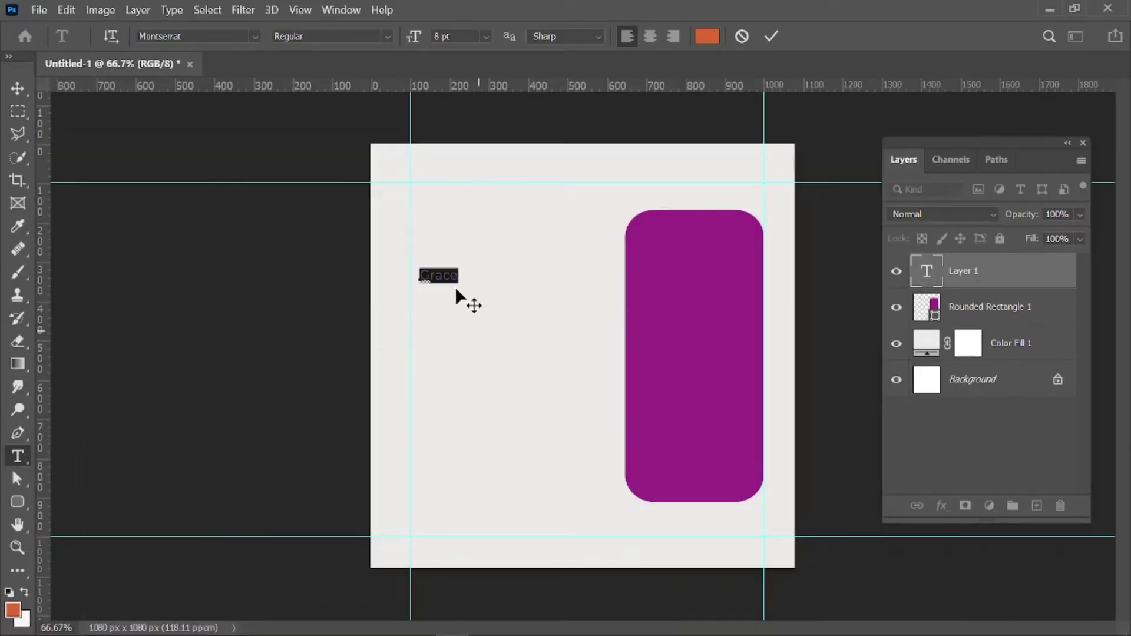
Delete the small Grace text layer, leaving the purple rectangle on the grey canvas.
{"action": "left_click_drag", "start_coordinate": [420, 275], "coordinate": [430, 274]}
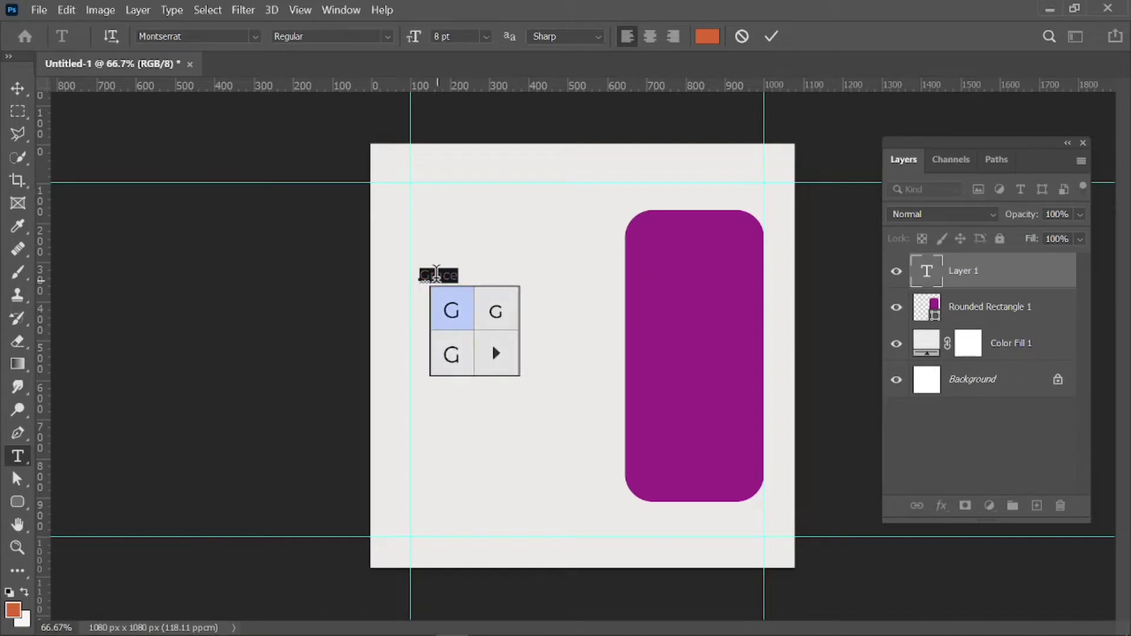
{"action": "left_click", "coordinate": [464, 272], "text": "shift"}
{"action": "left_click", "coordinate": [16, 86]}
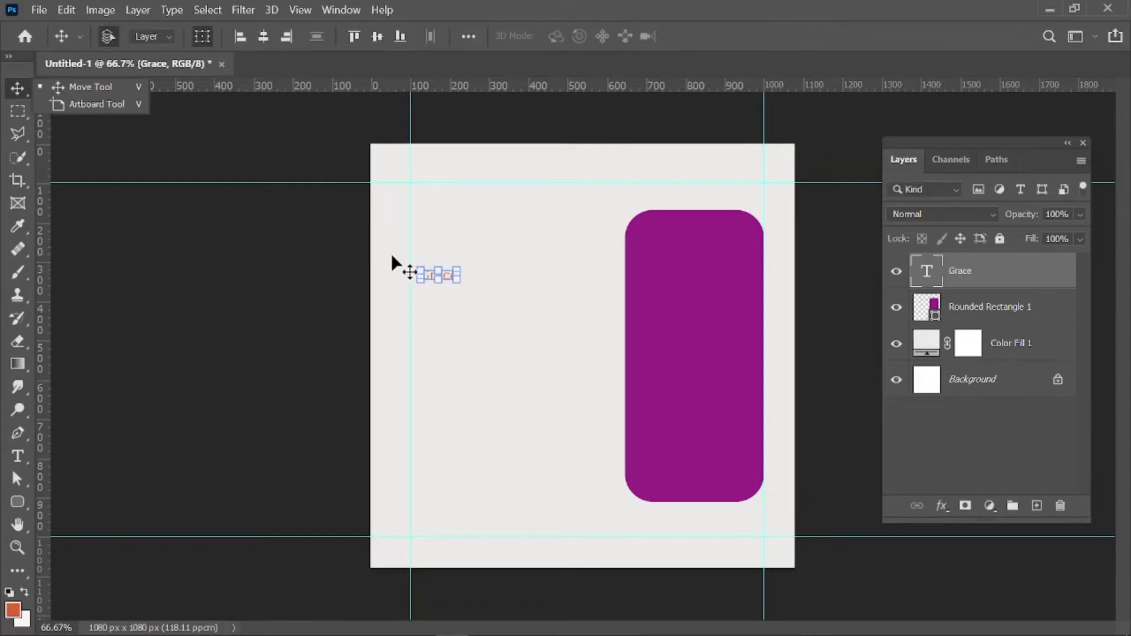
{"action": "left_click", "coordinate": [452, 277]}
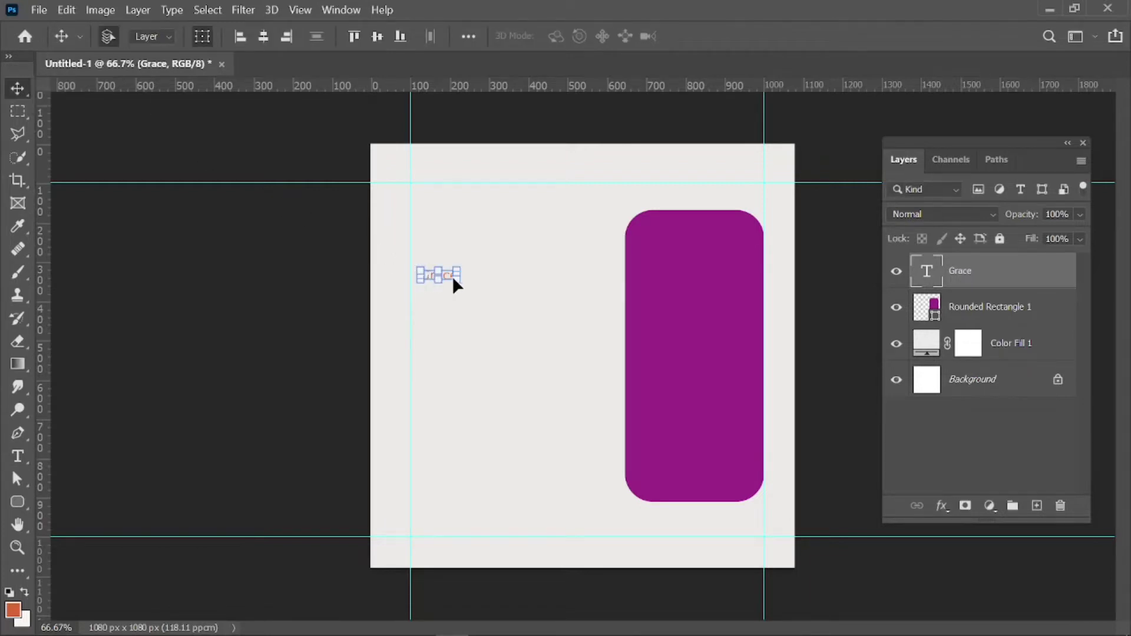
{"action": "key", "text": "Delete"}
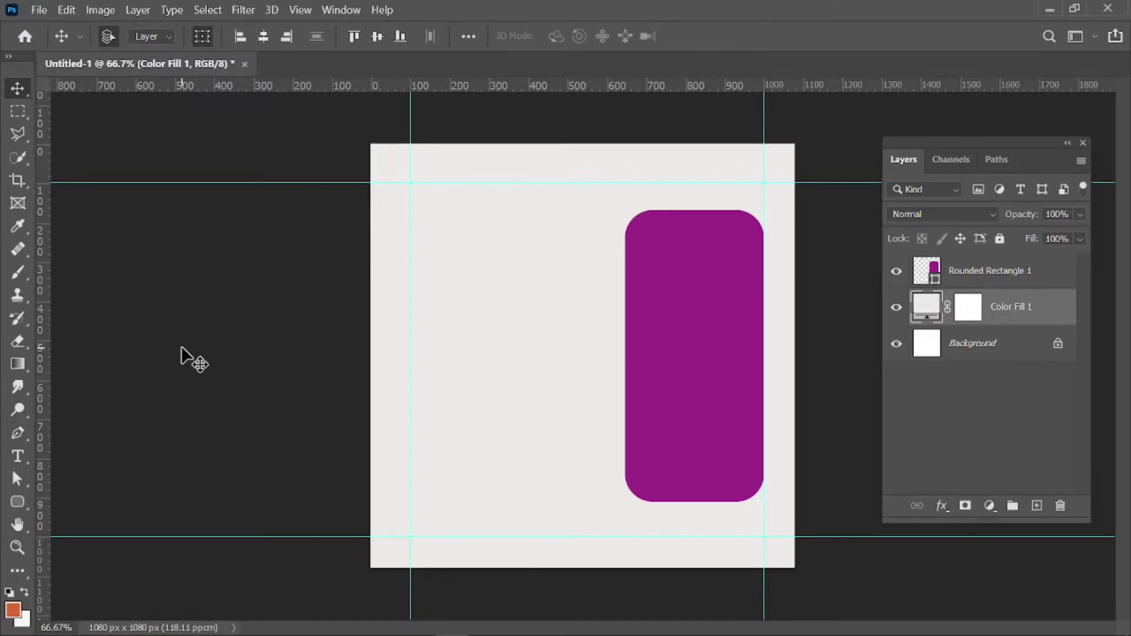
Add a text layer reading 'Grace' at the top-left of the canvas.
{"action": "left_click", "coordinate": [19, 459]}
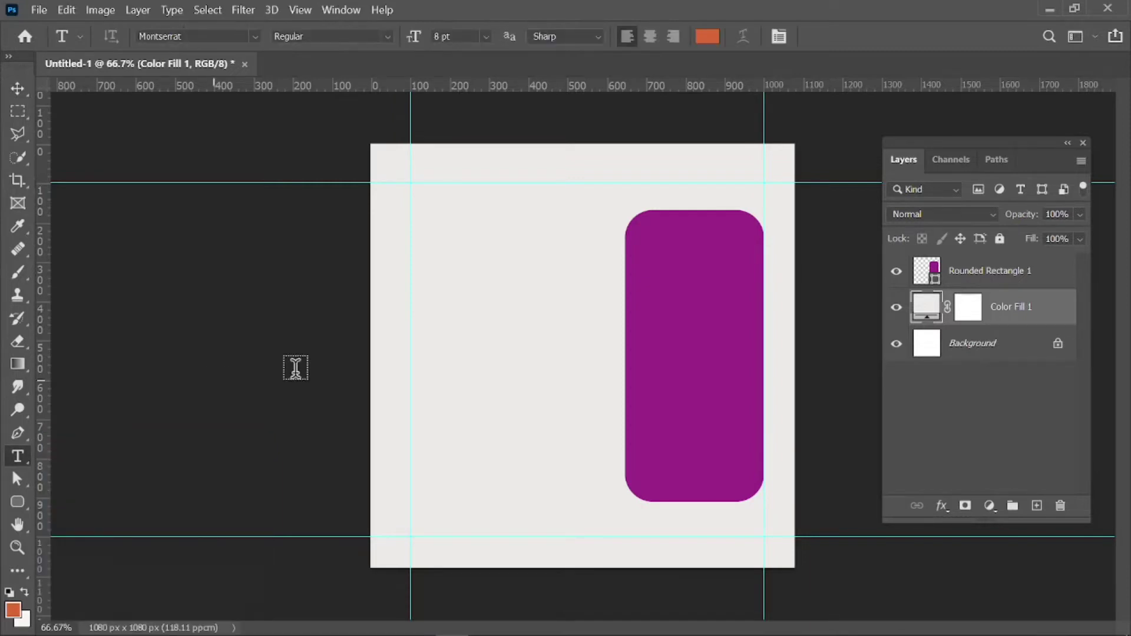
{"action": "left_click", "coordinate": [424, 255]}
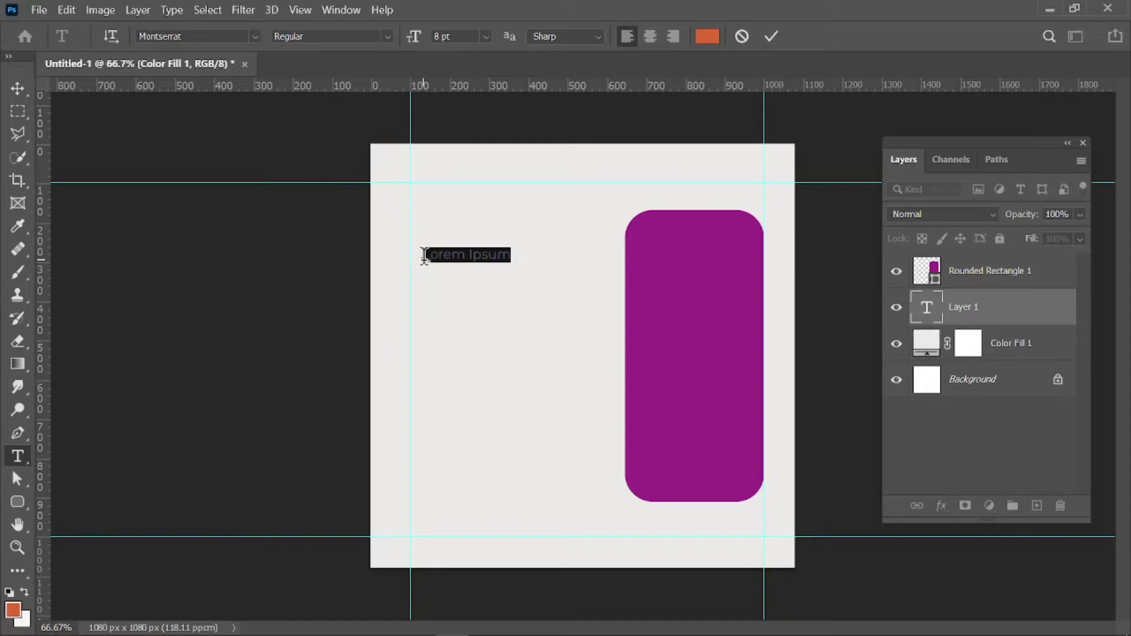
{"action": "key", "text": "BackSpace"}
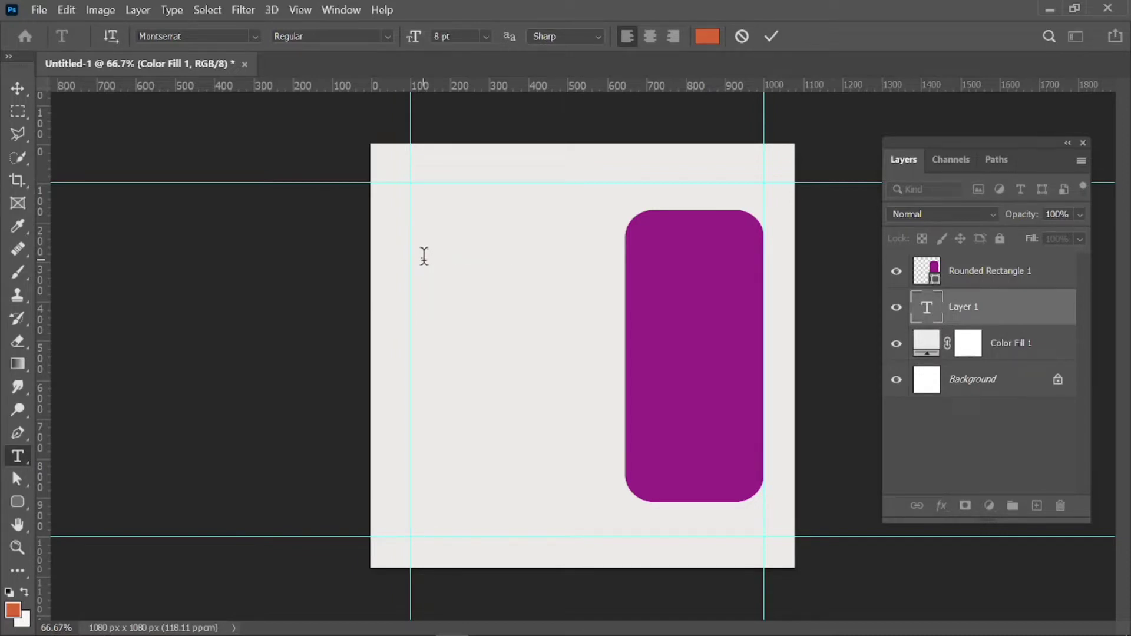
{"action": "type", "text": "Grace"}
Set Grace in the Barton Graph font at 48 pt and commit the text.
{"action": "double_click", "coordinate": [442, 255]}
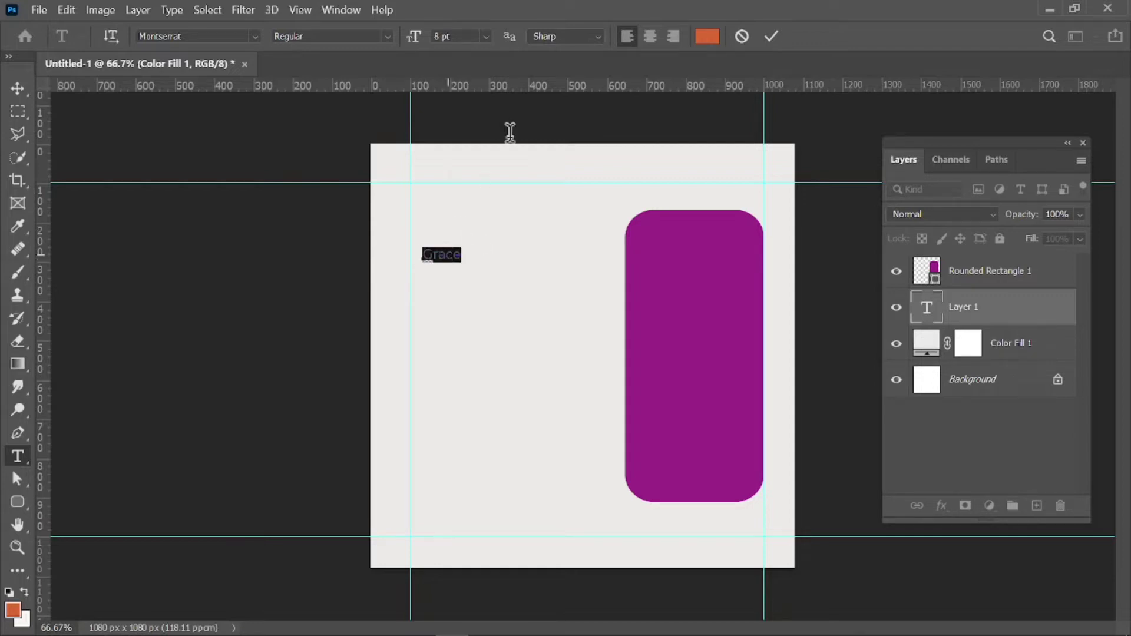
{"action": "left_click", "coordinate": [256, 36]}
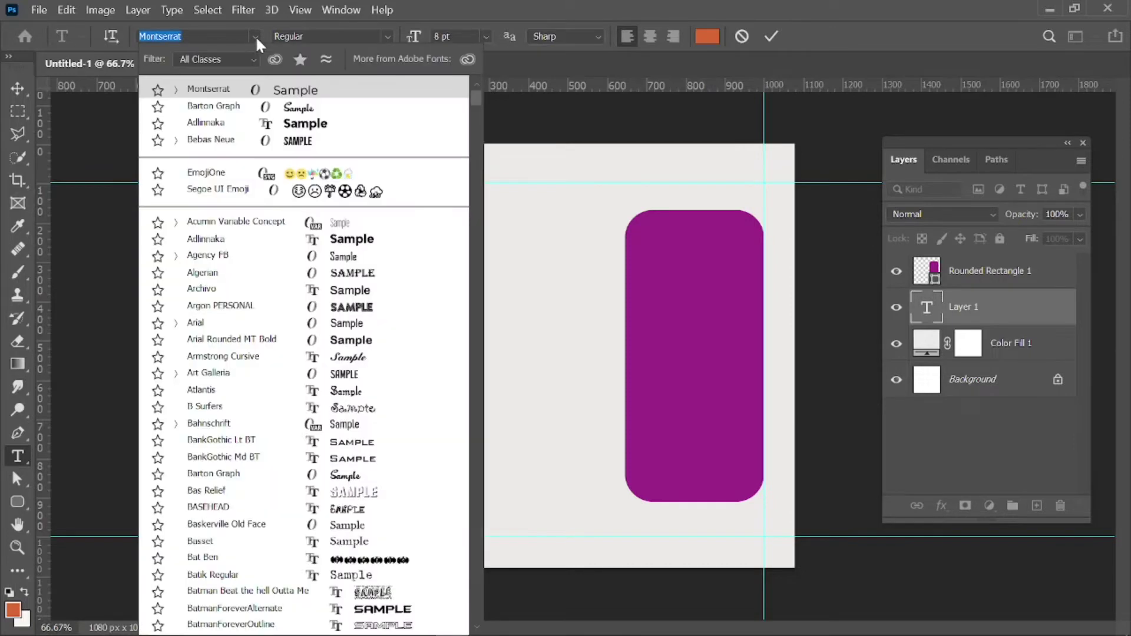
{"action": "left_click", "coordinate": [250, 108]}
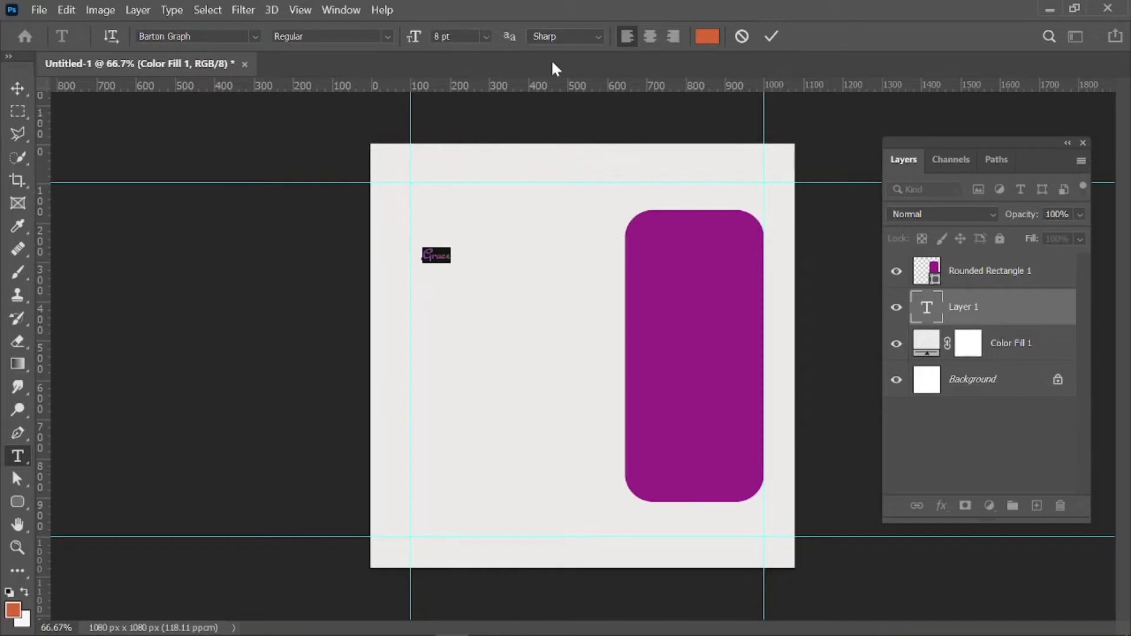
{"action": "left_click", "coordinate": [489, 43]}
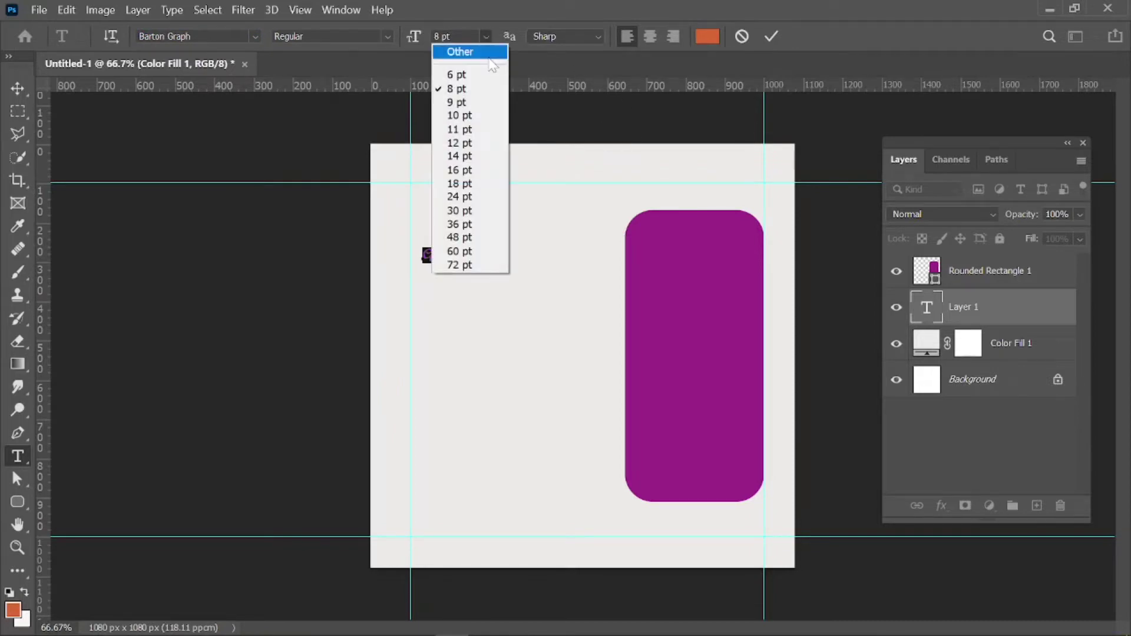
{"action": "left_click", "coordinate": [466, 170]}
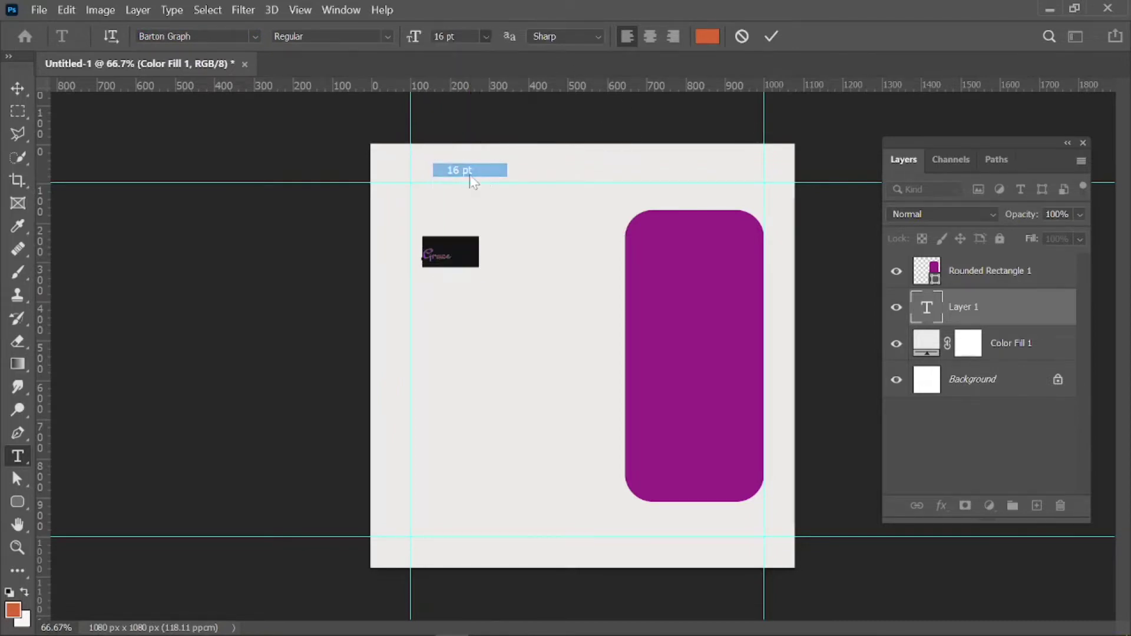
{"action": "left_click", "coordinate": [486, 39]}
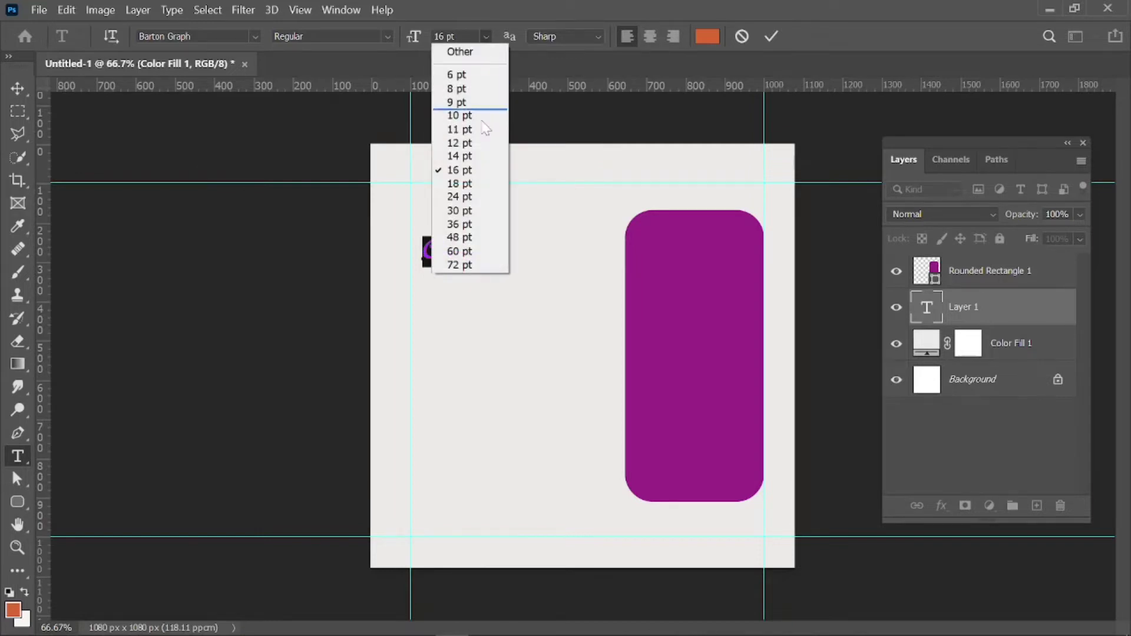
{"action": "left_click", "coordinate": [463, 237]}
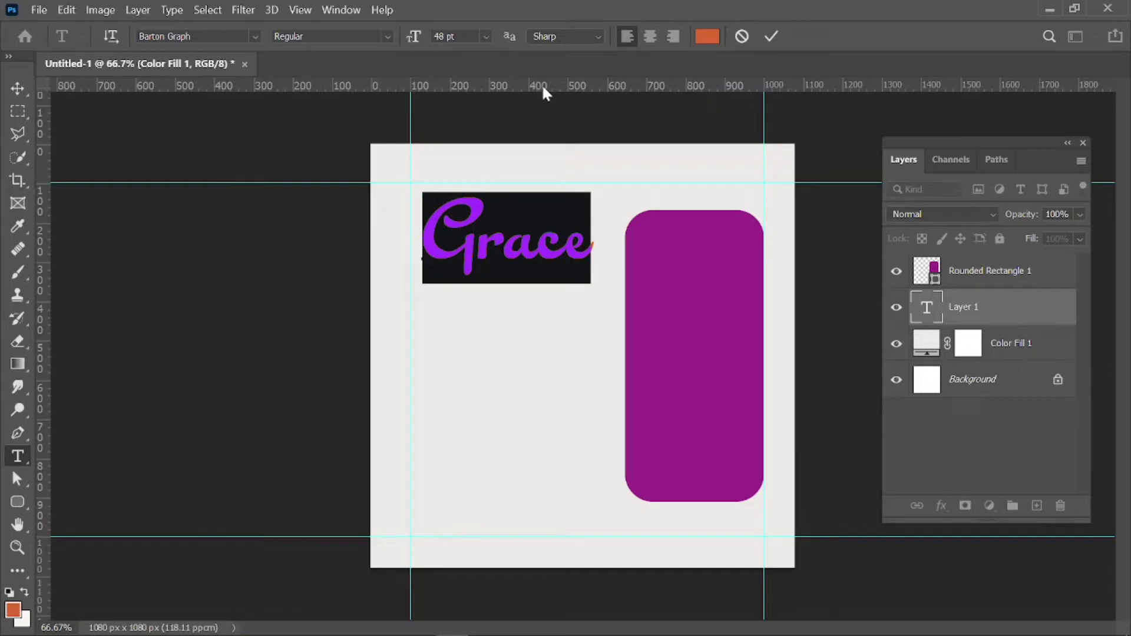
{"action": "left_click", "coordinate": [771, 36]}
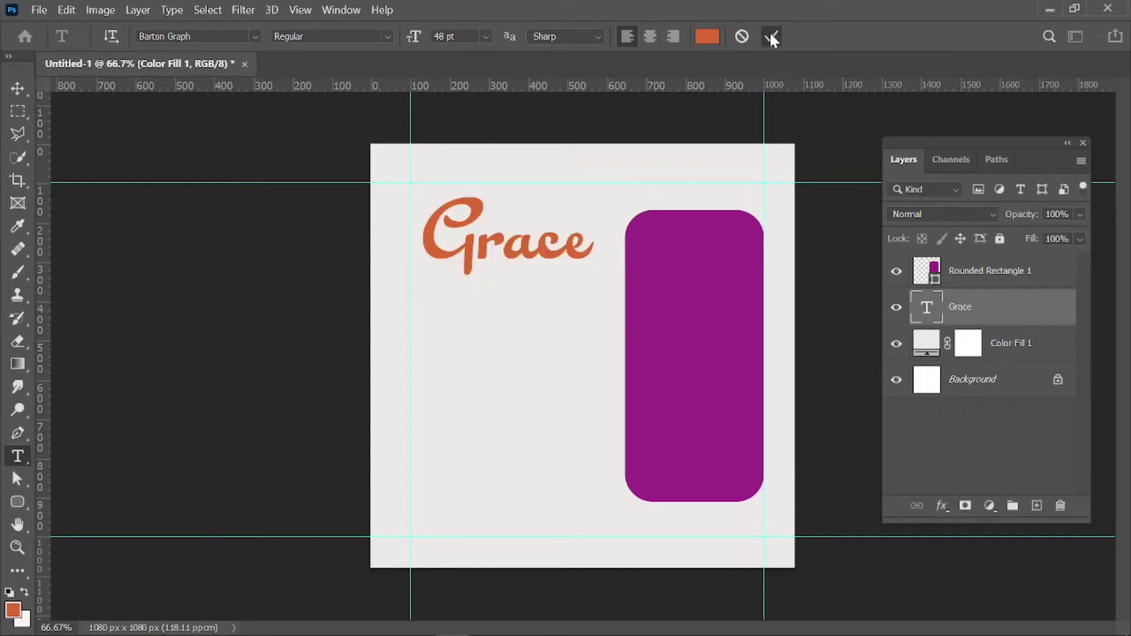
Move Grace down-left onto the guide, scale it to about 95.65%, and deselect.
{"action": "left_click", "coordinate": [19, 88]}
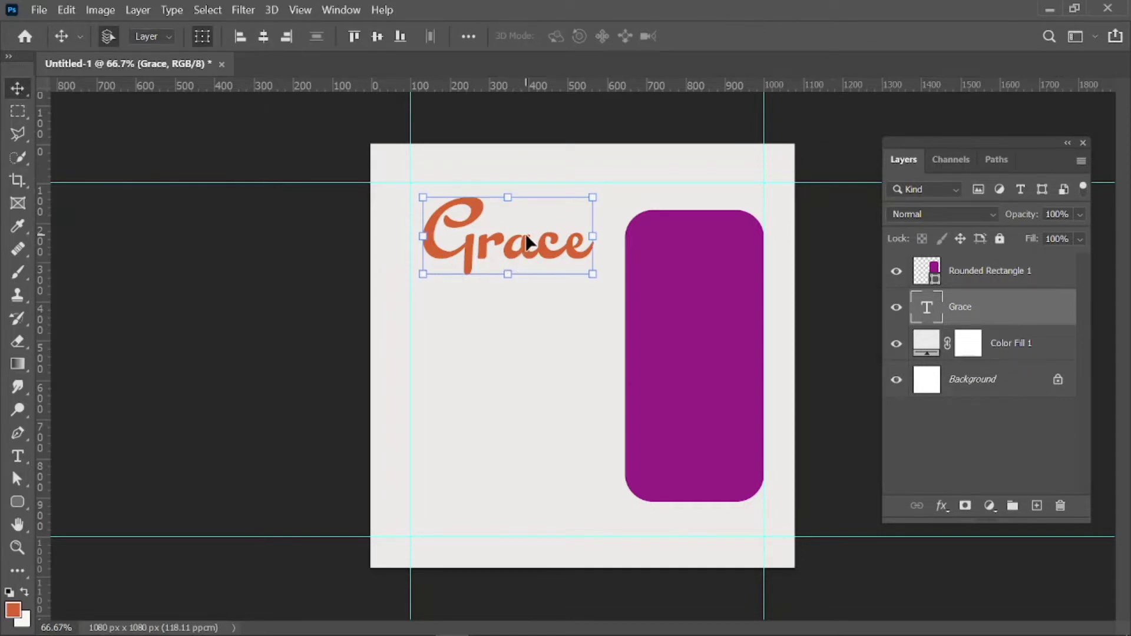
{"action": "key", "text": "ctrl+minus"}
{"action": "key", "text": "ctrl+plus"}
{"action": "key", "text": "ctrl+plus"}
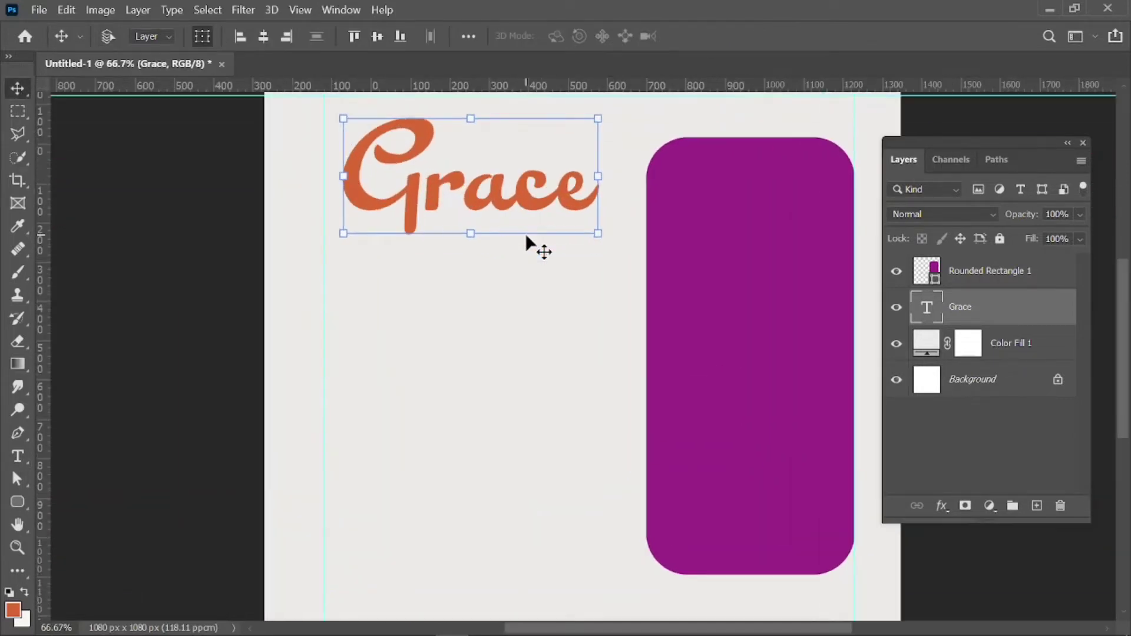
{"action": "left_click_drag", "start_coordinate": [521, 193], "coordinate": [507, 238]}
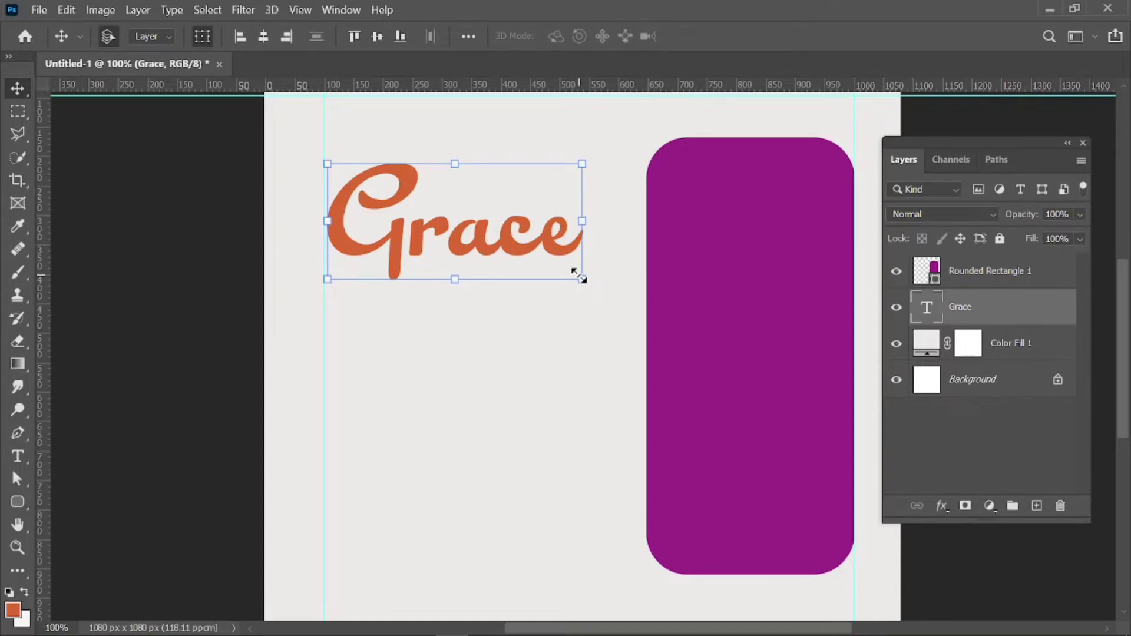
{"action": "mouse_move", "coordinate": [580, 275]}
{"action": "left_mouse_down"}
{"action": "mouse_move", "coordinate": [595, 310]}
{"action": "mouse_move", "coordinate": [568, 293]}
{"action": "left_mouse_up"}
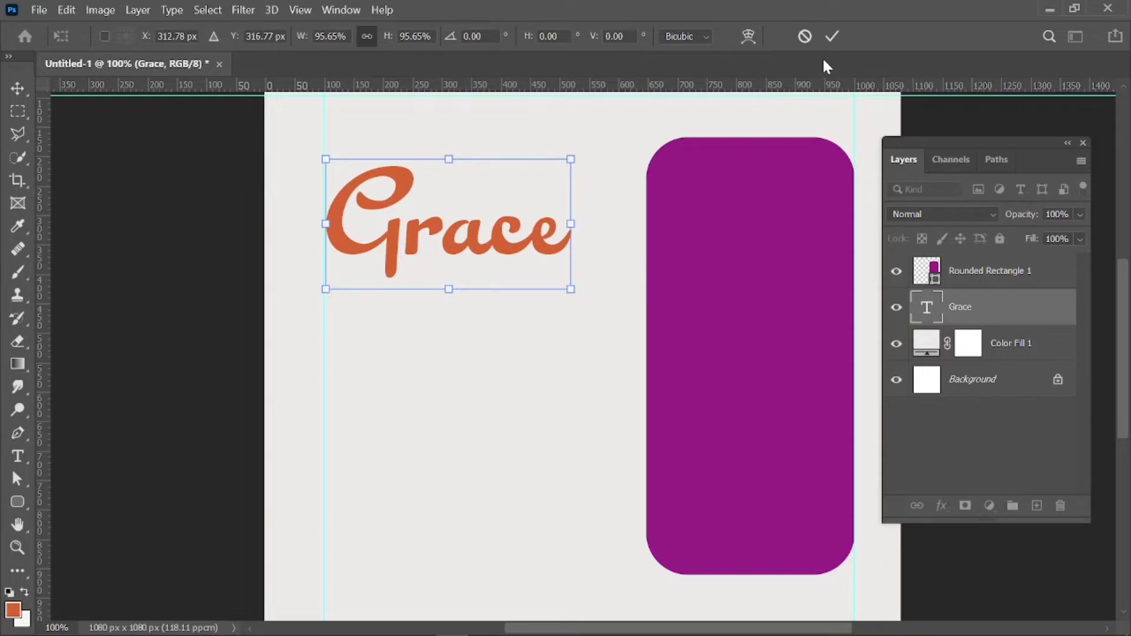
{"action": "left_click", "coordinate": [832, 37]}
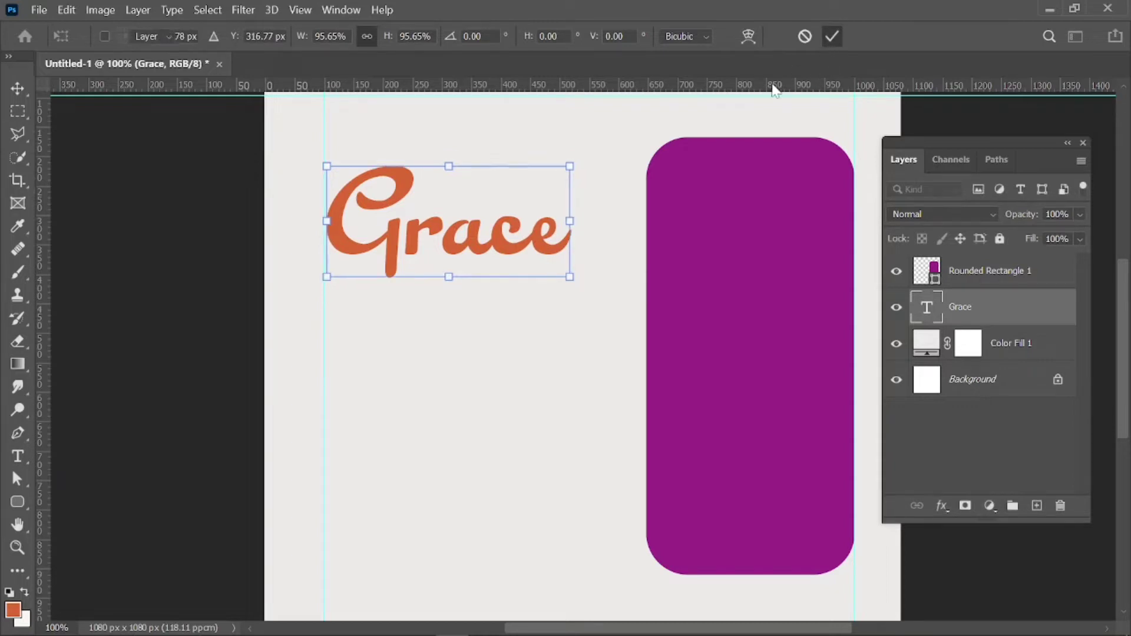
{"action": "left_click", "coordinate": [448, 320]}
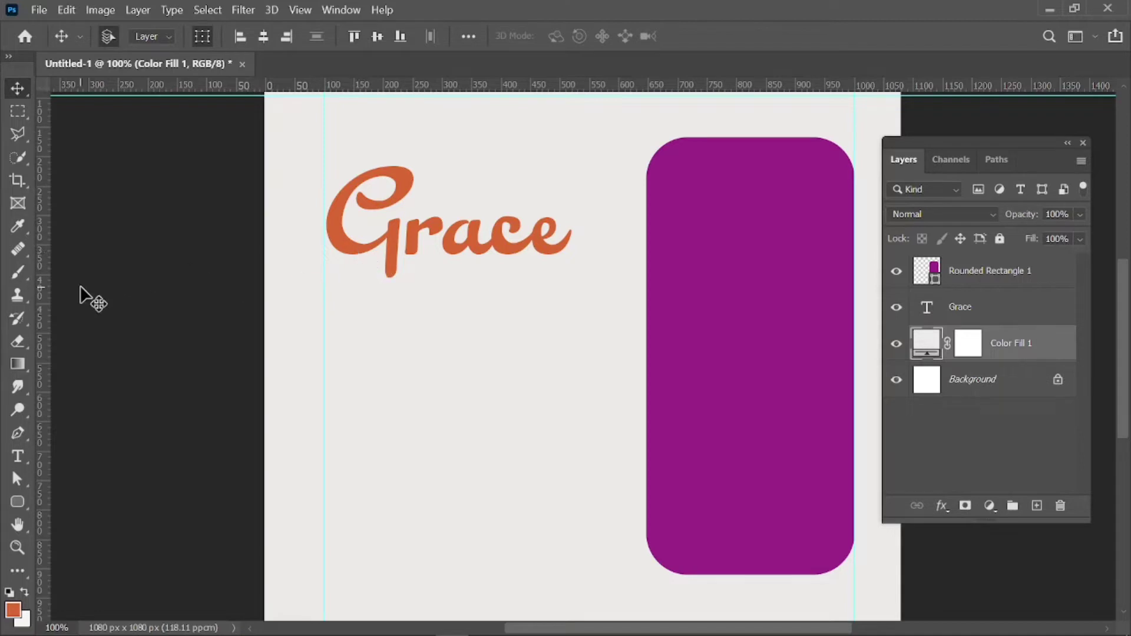
Start a new text line below Grace and type COLLECTION in capitals.
{"action": "left_click", "coordinate": [18, 456]}
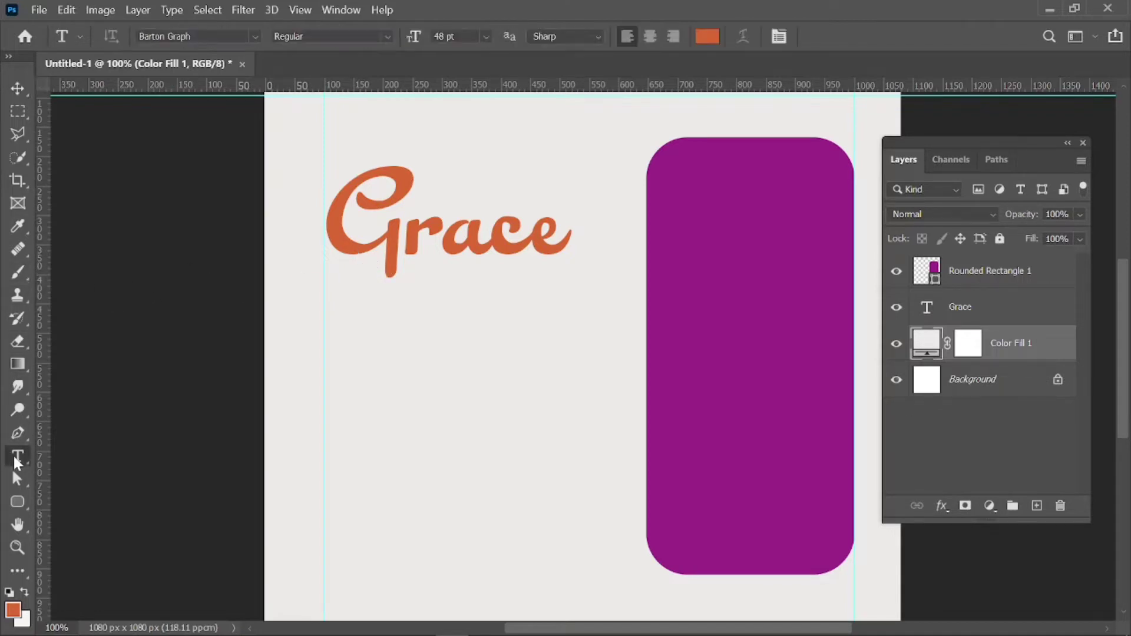
{"action": "left_click", "coordinate": [417, 268]}
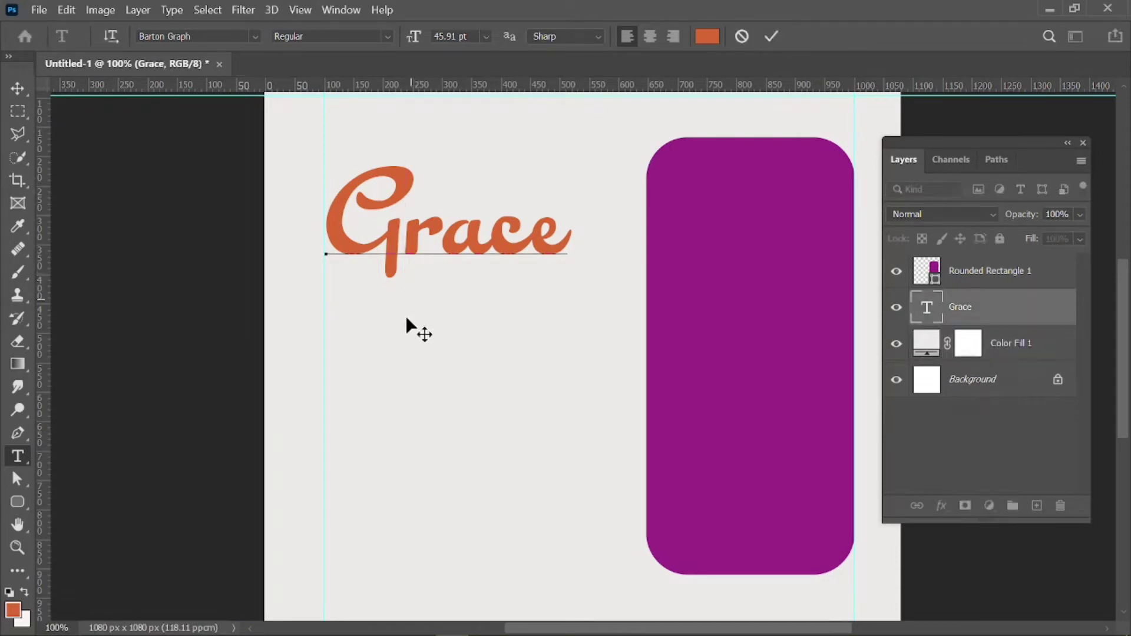
{"action": "left_click", "coordinate": [774, 36]}
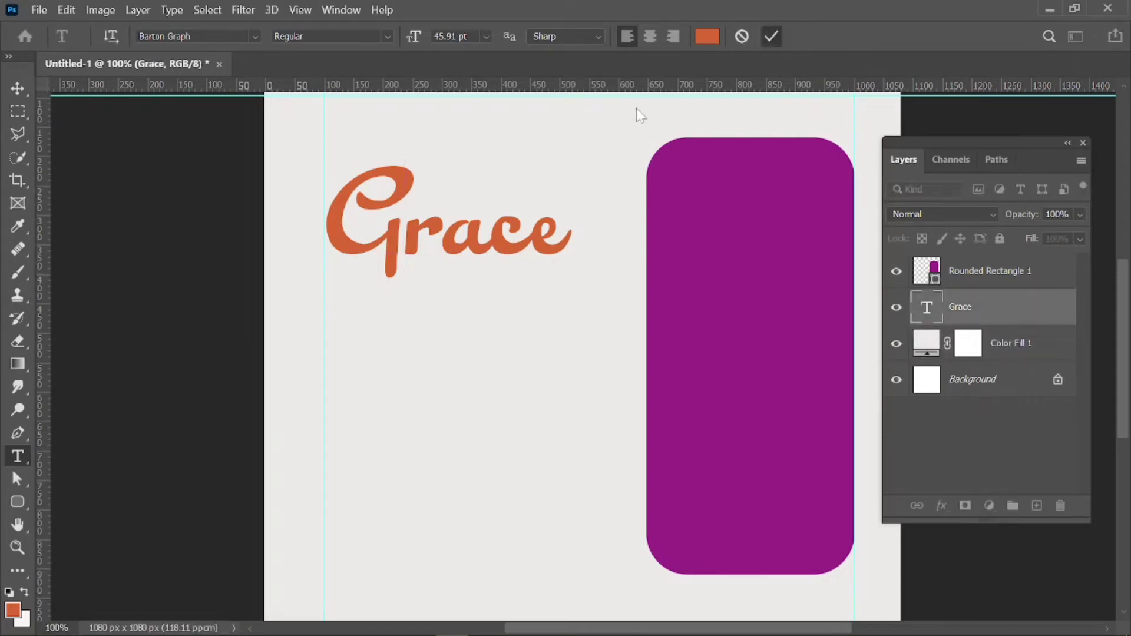
{"action": "left_click", "coordinate": [417, 290]}
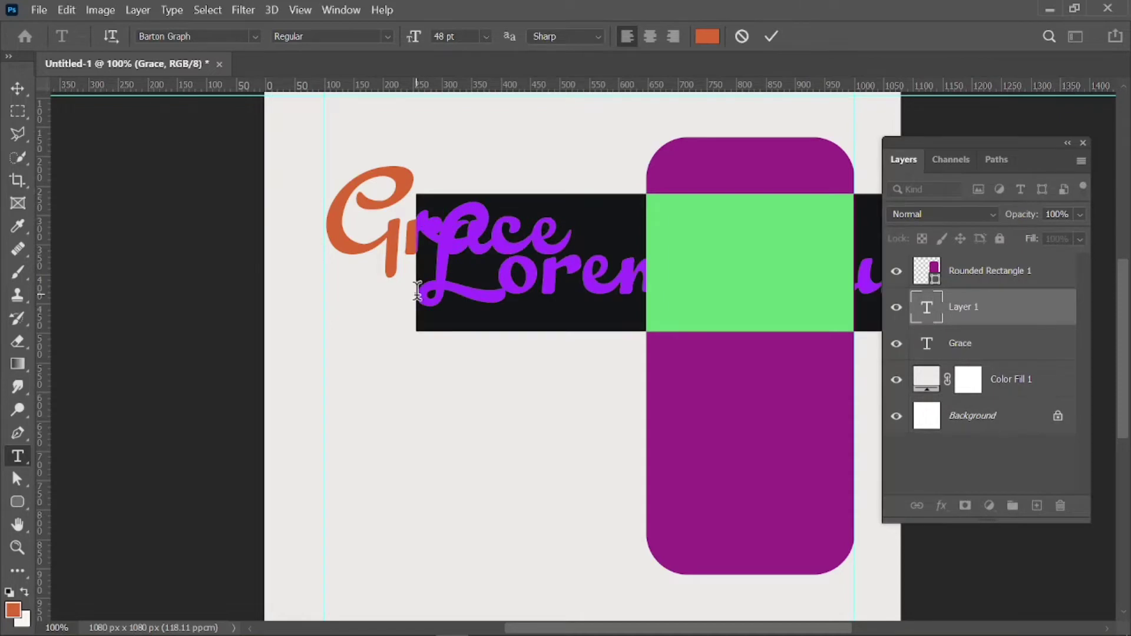
{"action": "key", "text": "BackSpace"}
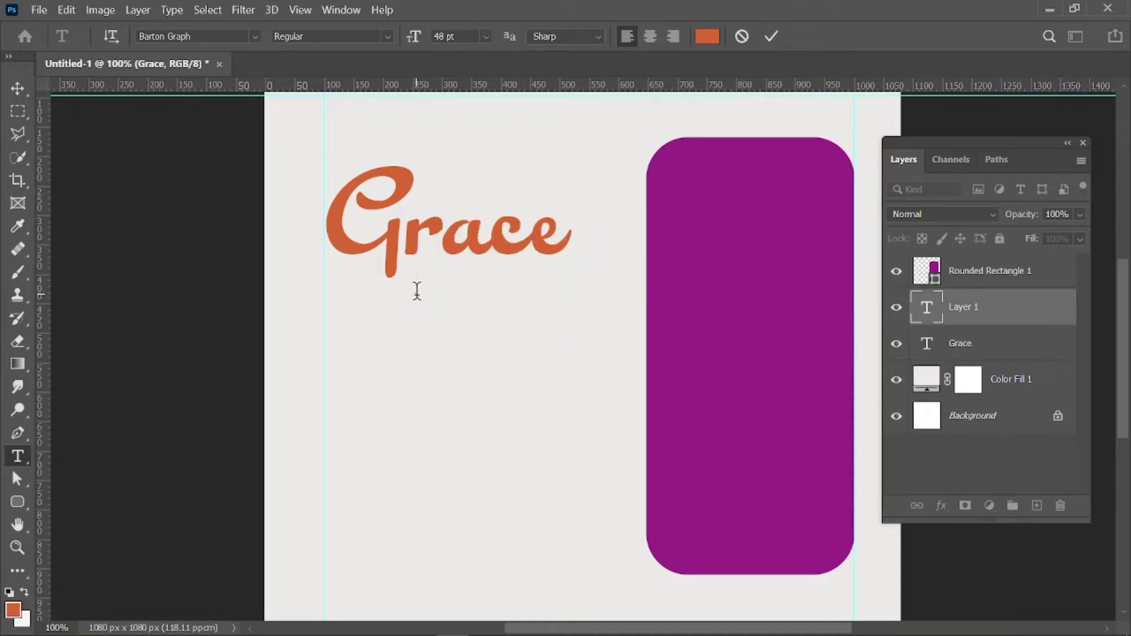
{"action": "type", "text": "co"}
{"action": "key", "text": "BackSpace"}
{"action": "key", "text": "BackSpace"}
{"action": "type", "text": "CO"}
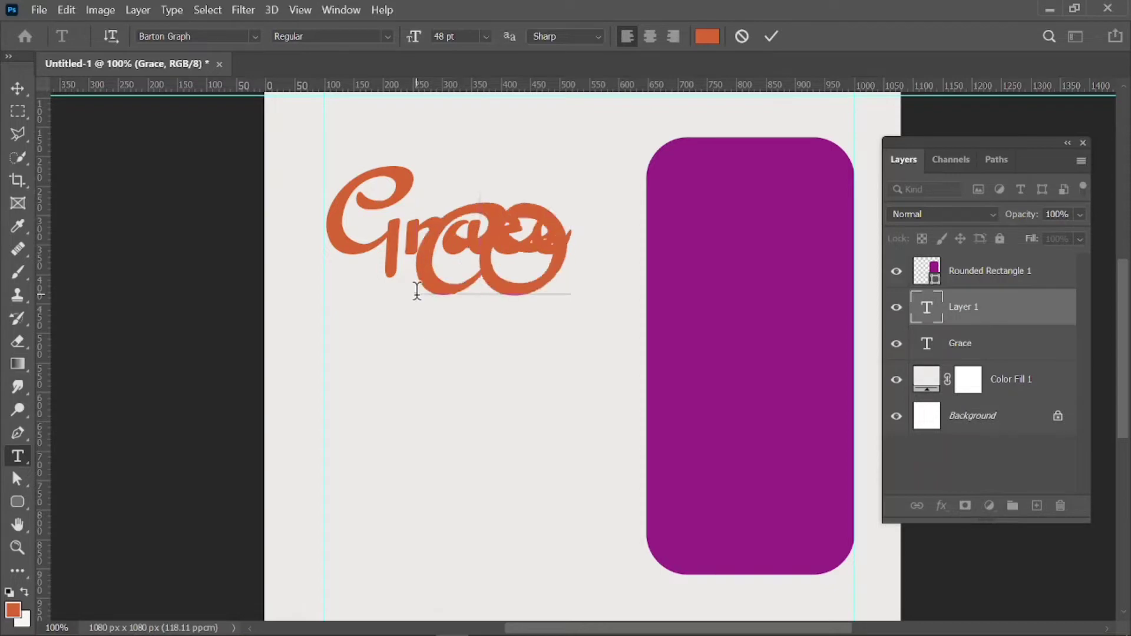
{"action": "type", "text": "LOR"}
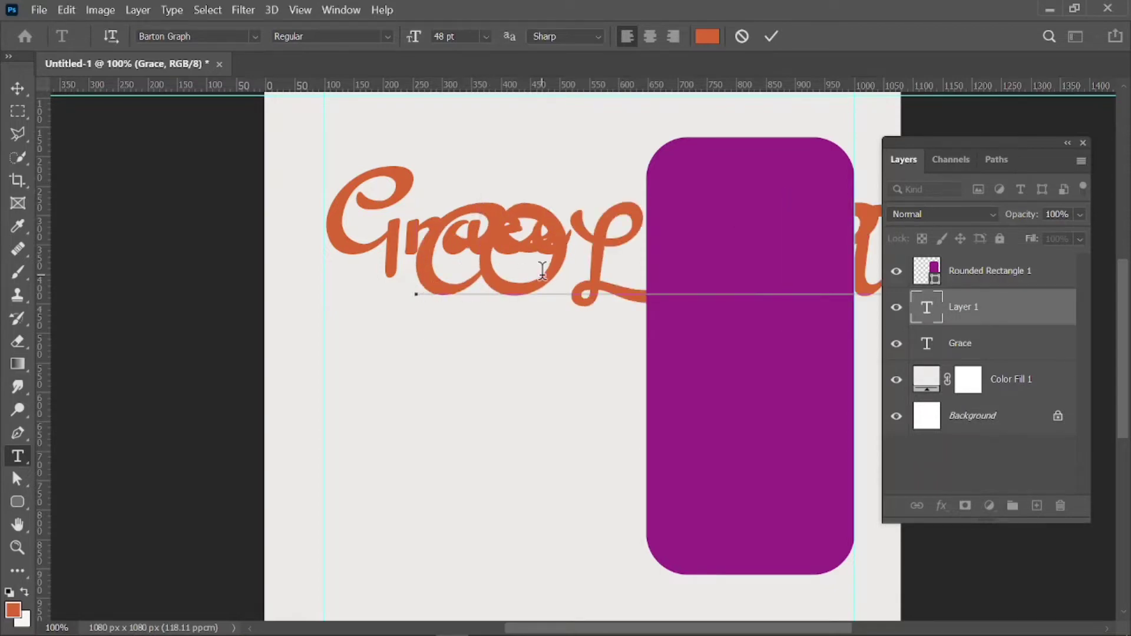
{"action": "key", "text": "ctrl+a"}
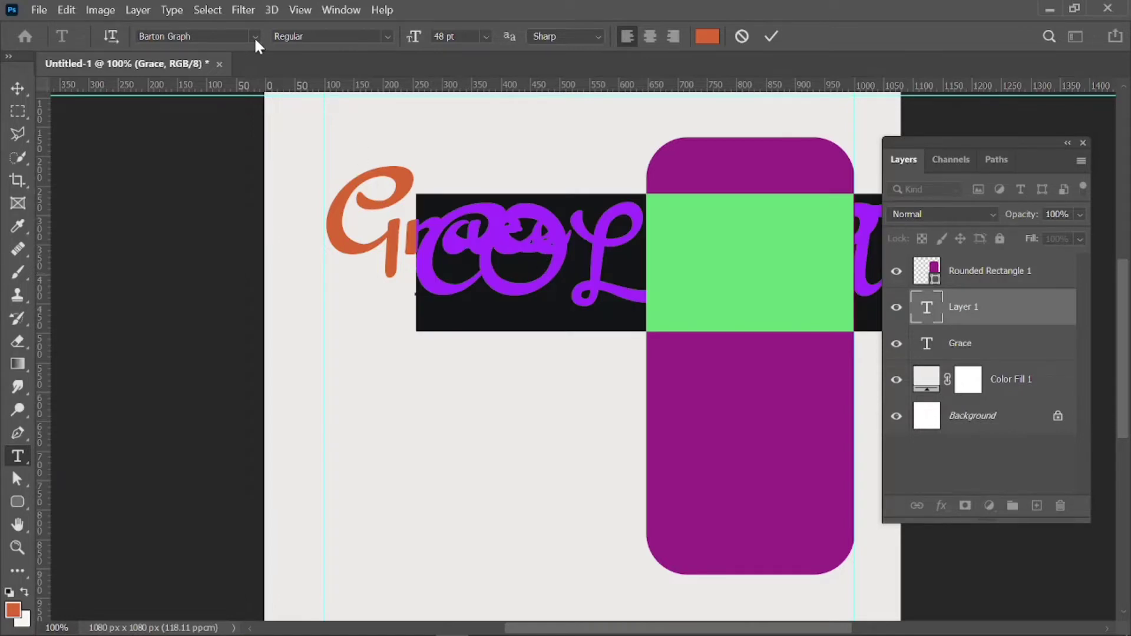
Set the COLLECTION text to Montserrat Bold and close the Layers panel.
{"action": "left_click", "coordinate": [255, 36]}
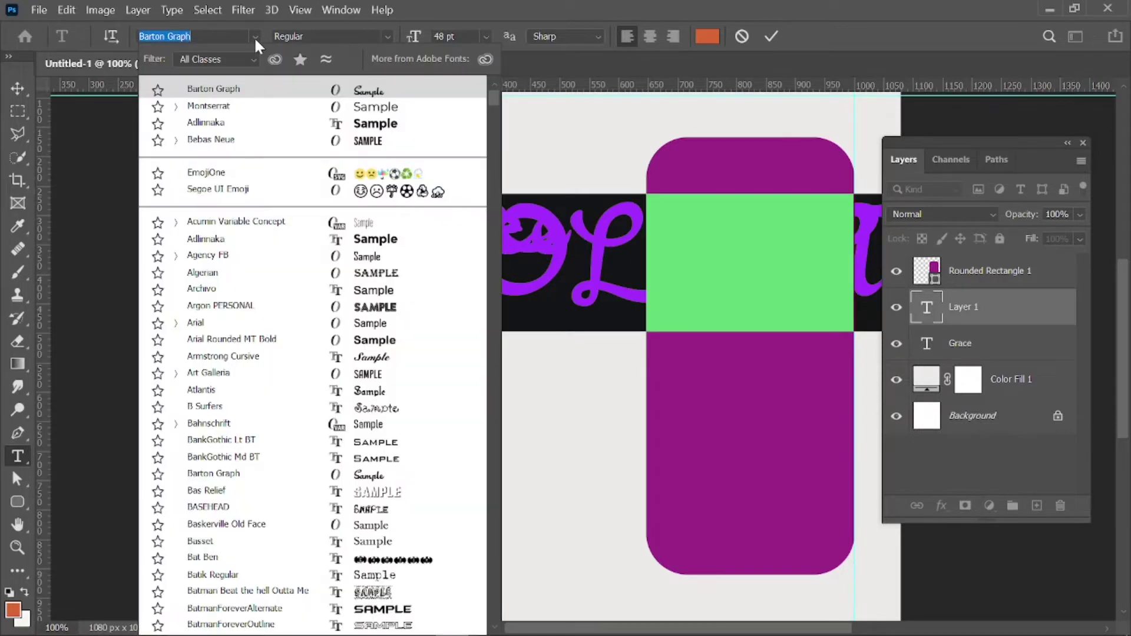
{"action": "left_click", "coordinate": [234, 106]}
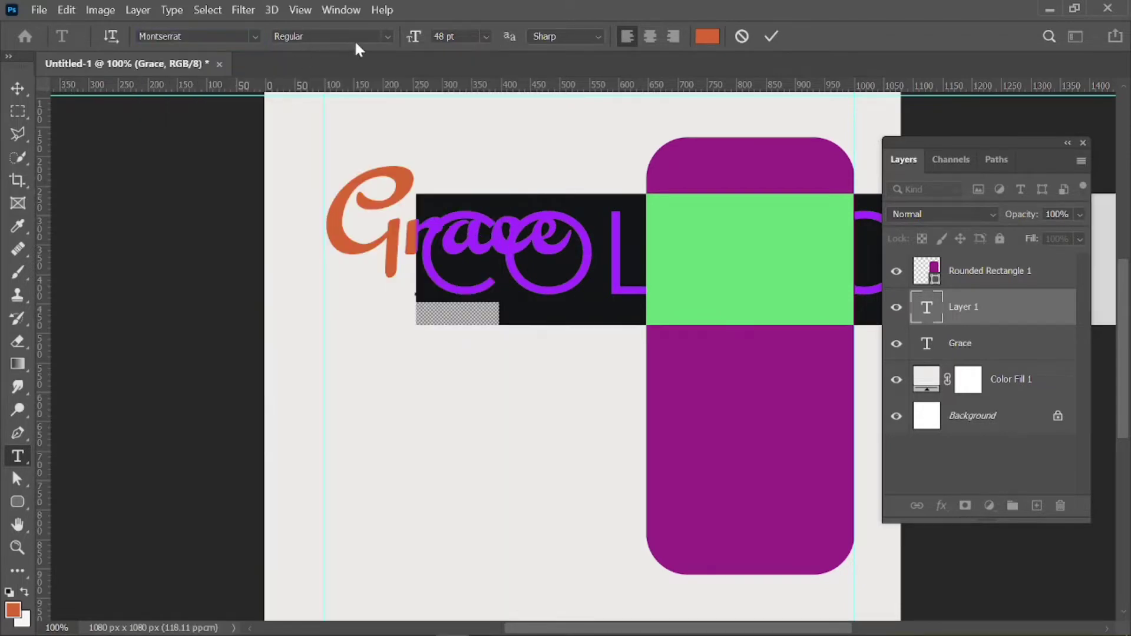
{"action": "left_click", "coordinate": [389, 37]}
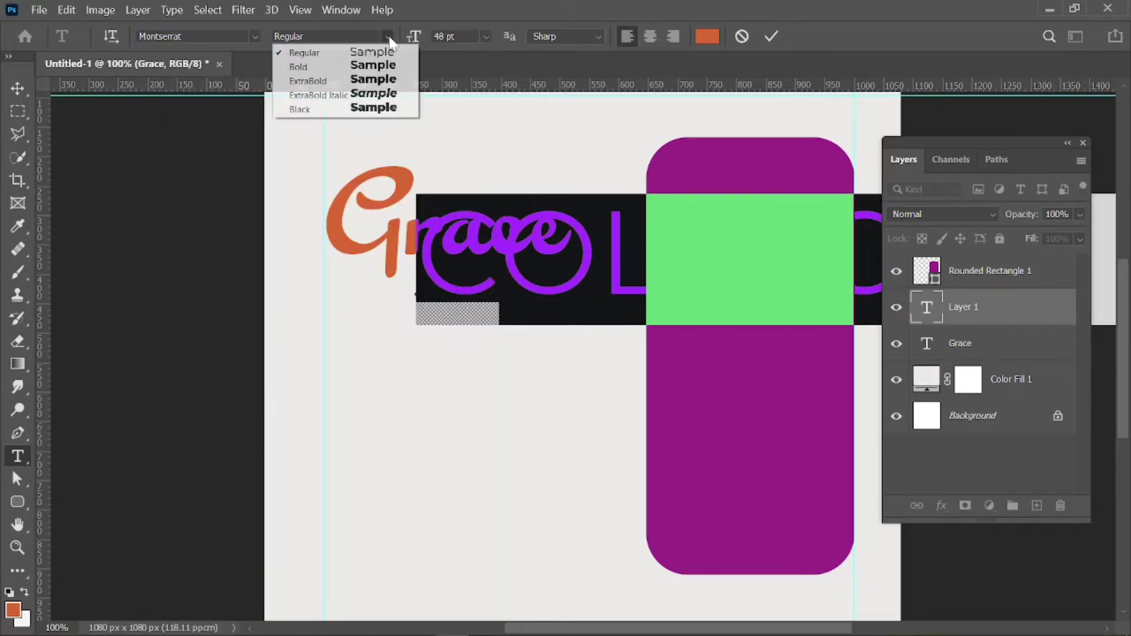
{"action": "left_click", "coordinate": [398, 67]}
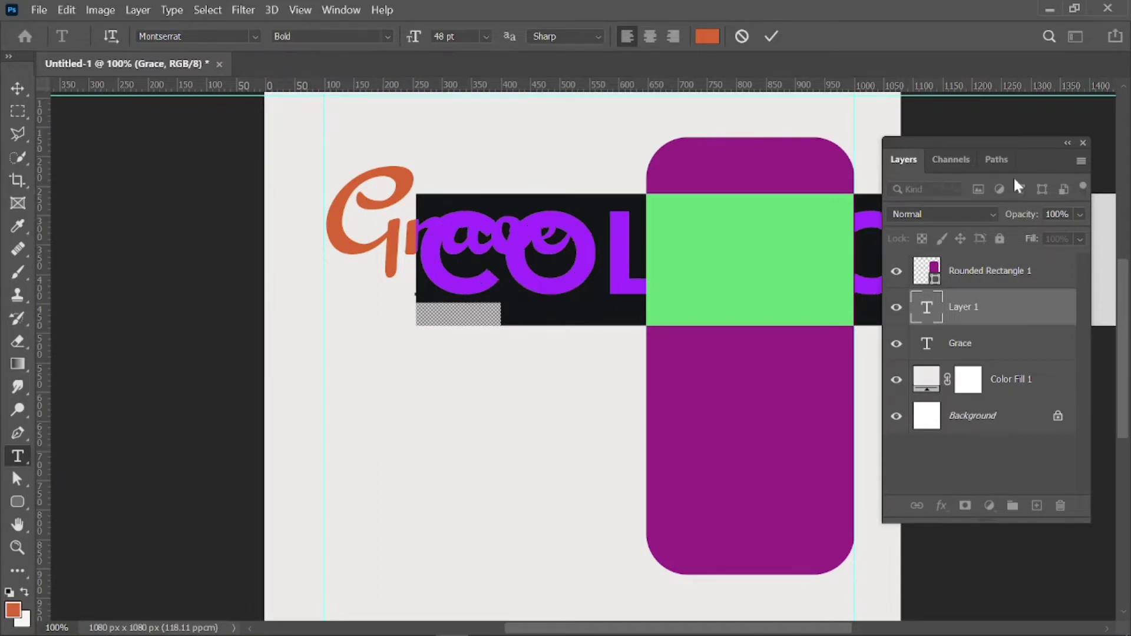
{"action": "left_click", "coordinate": [1083, 143]}
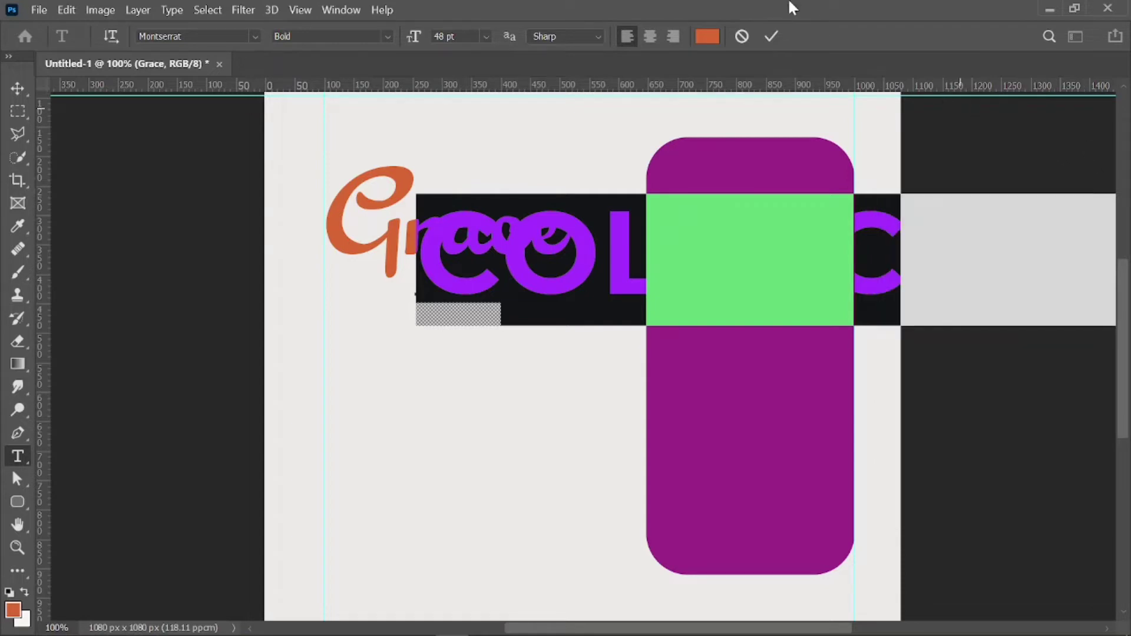
{"action": "left_click", "coordinate": [17, 88]}
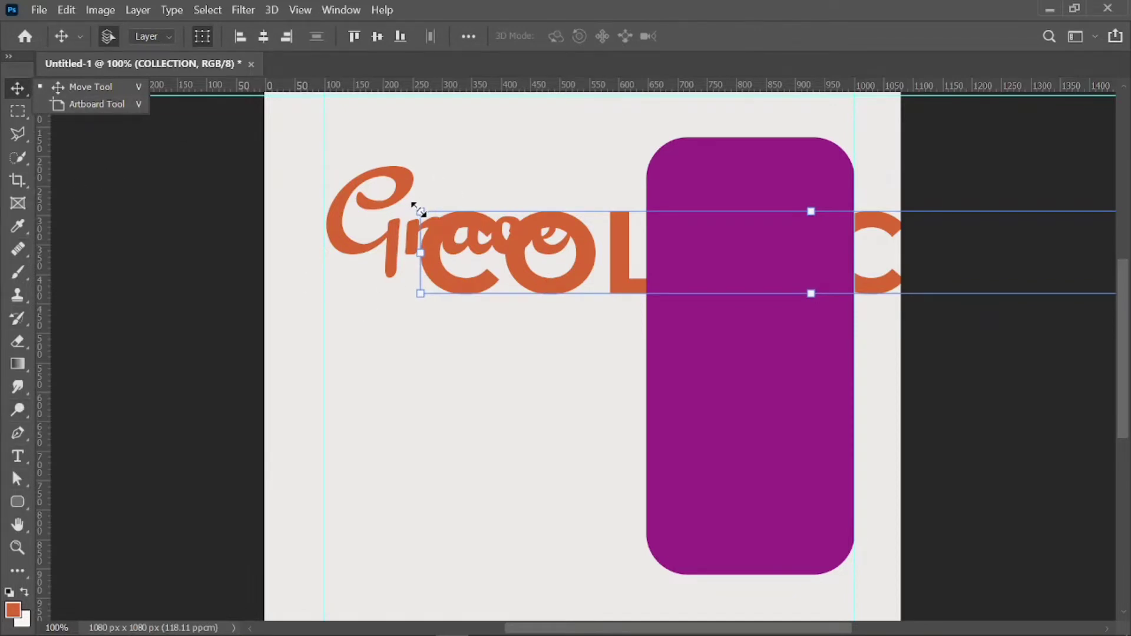
Scale COLLECTION down to about 20.74% and place it directly beneath Grace.
{"action": "left_click_drag", "start_coordinate": [418, 210], "coordinate": [536, 310]}
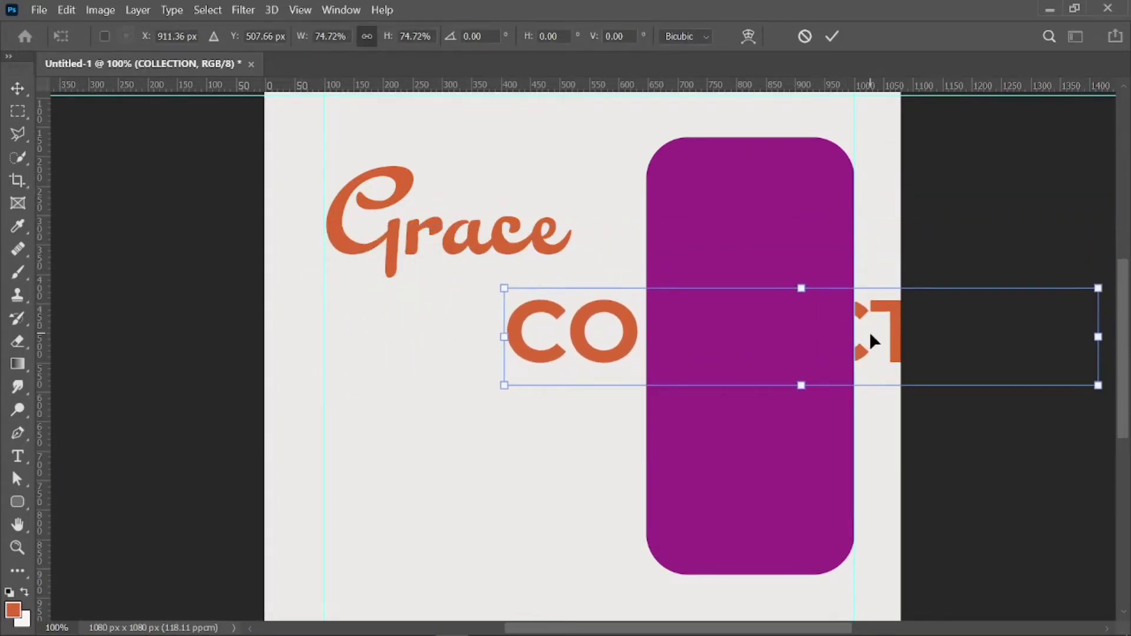
{"action": "left_click_drag", "start_coordinate": [871, 336], "coordinate": [654, 305]}
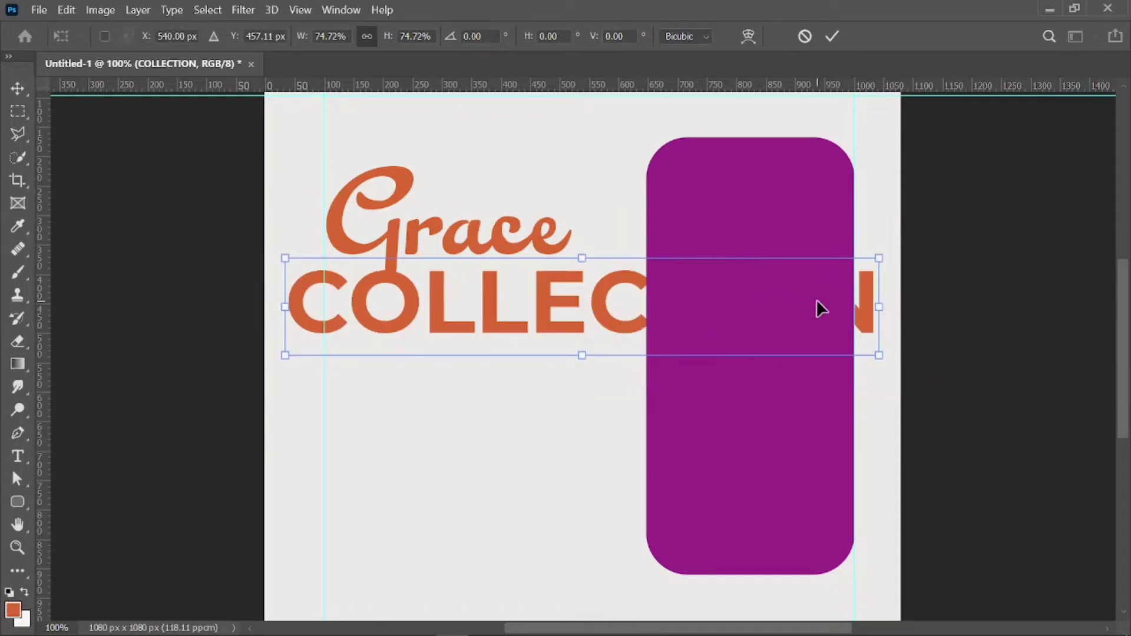
{"action": "left_click_drag", "start_coordinate": [877, 257], "coordinate": [628, 318]}
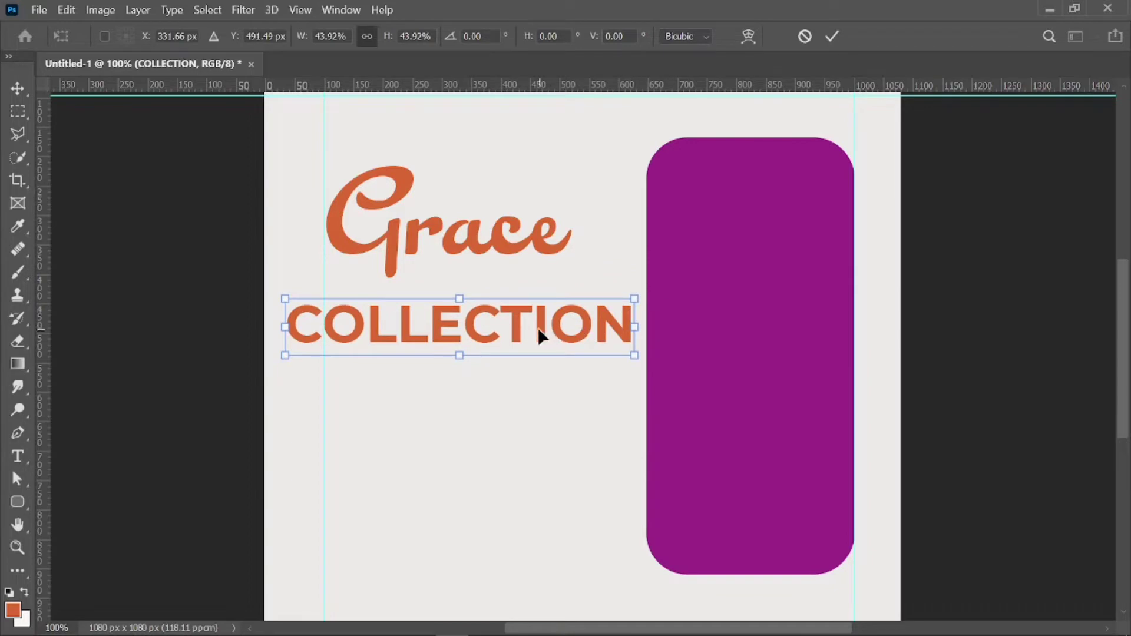
{"action": "left_click_drag", "start_coordinate": [537, 328], "coordinate": [579, 323]}
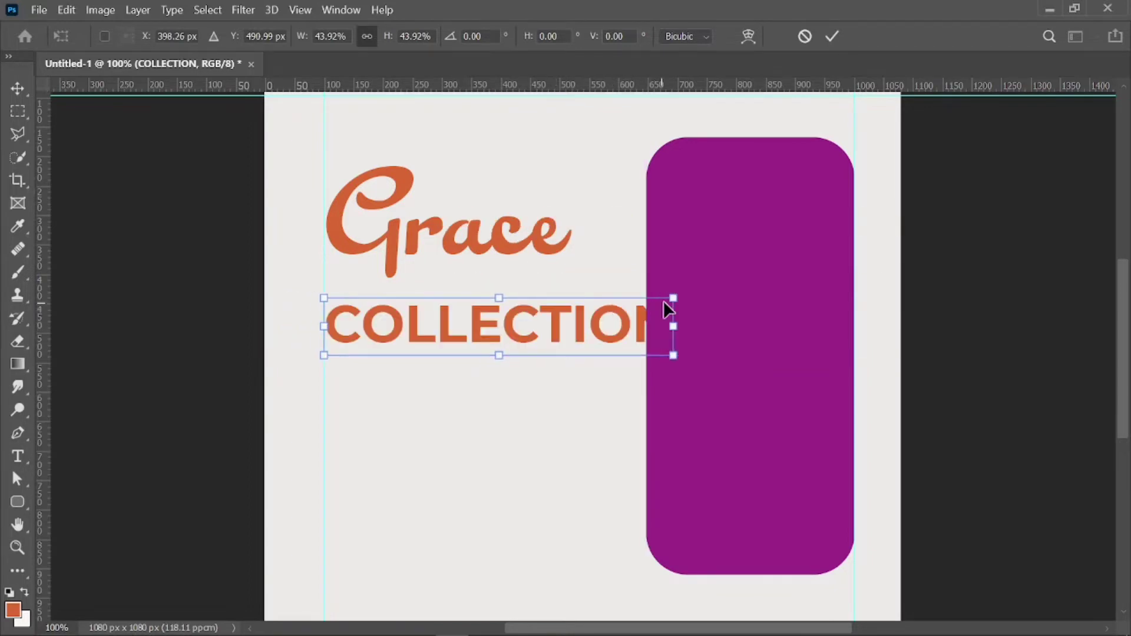
{"action": "left_click_drag", "start_coordinate": [674, 299], "coordinate": [532, 271]}
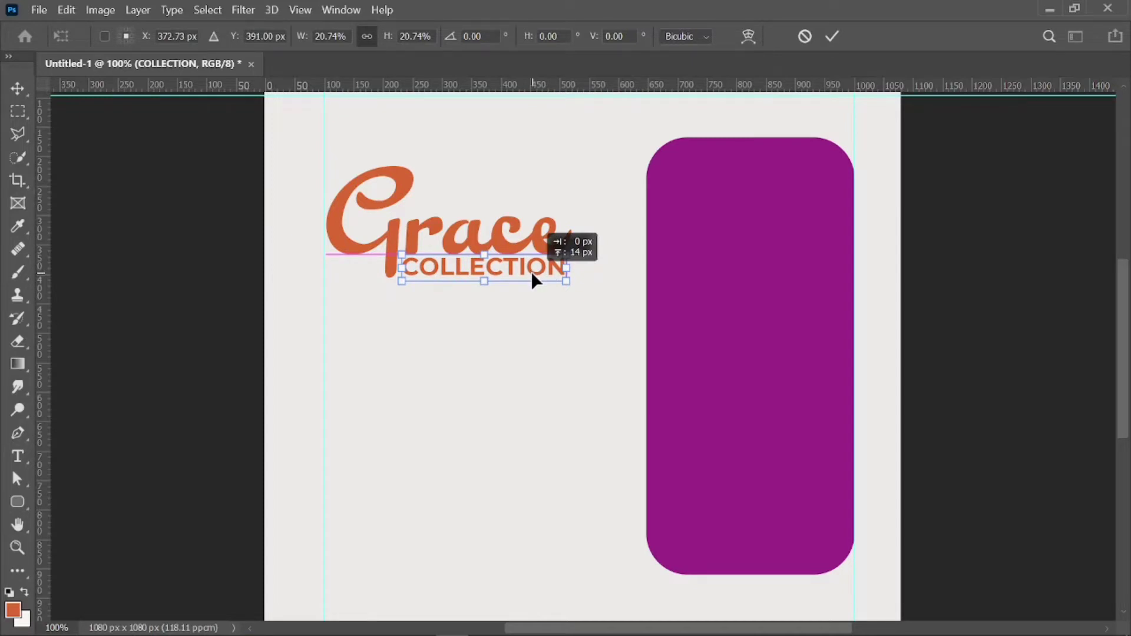
{"action": "left_click_drag", "start_coordinate": [531, 271], "coordinate": [532, 271]}
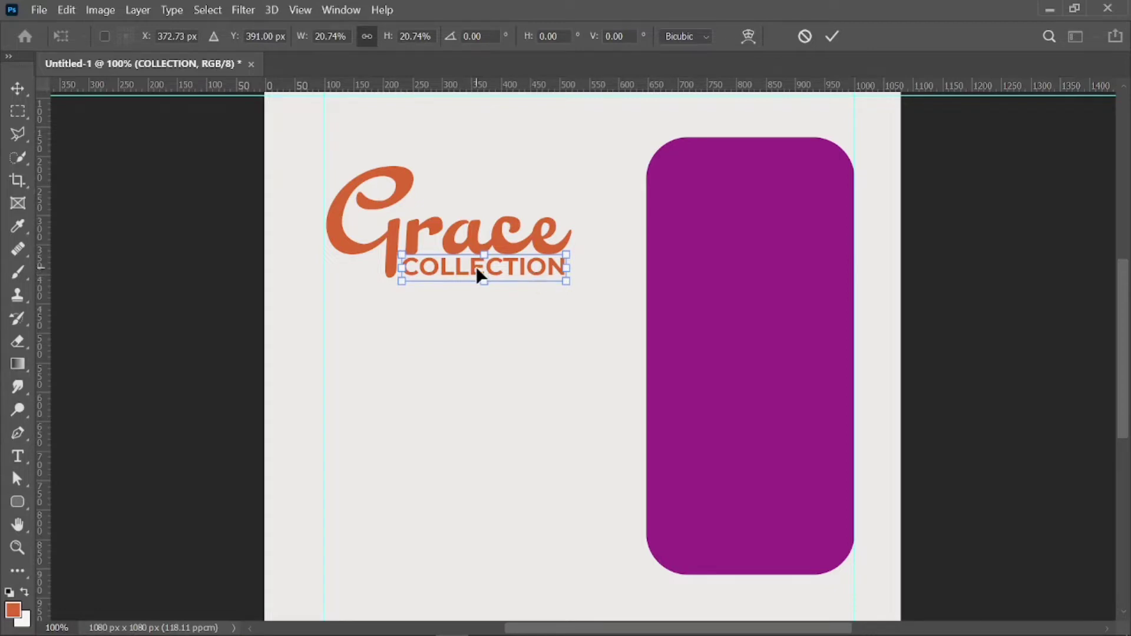
Extend the line to COLLECTIONS and colour it near-black #030201.
{"action": "left_click", "coordinate": [16, 456]}
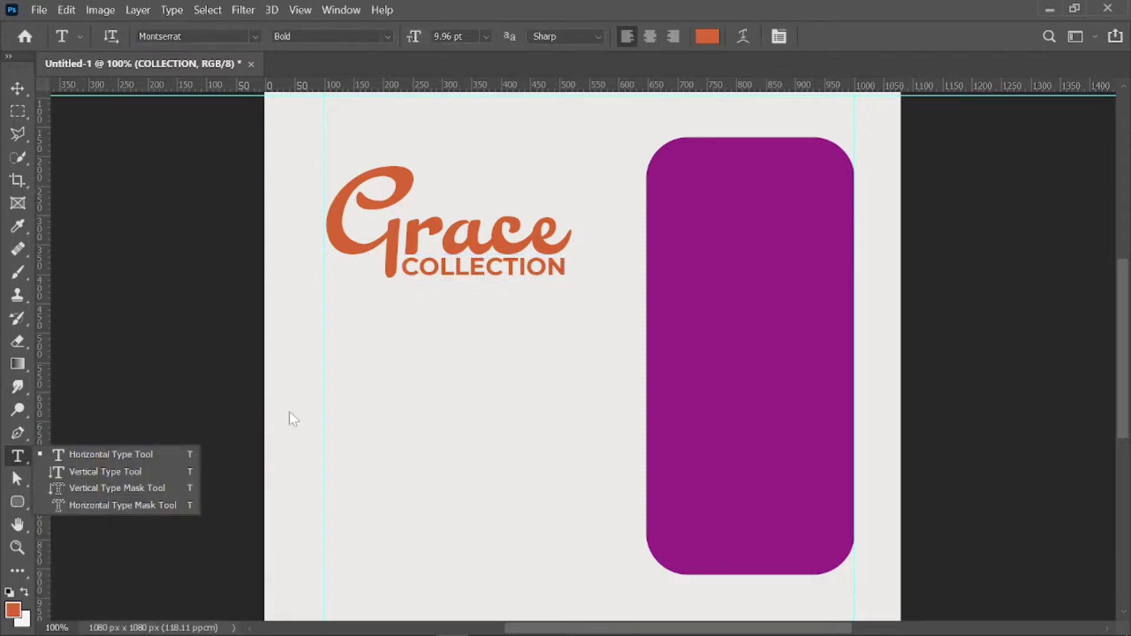
{"action": "left_click", "coordinate": [565, 268]}
{"action": "type", "text": "S"}
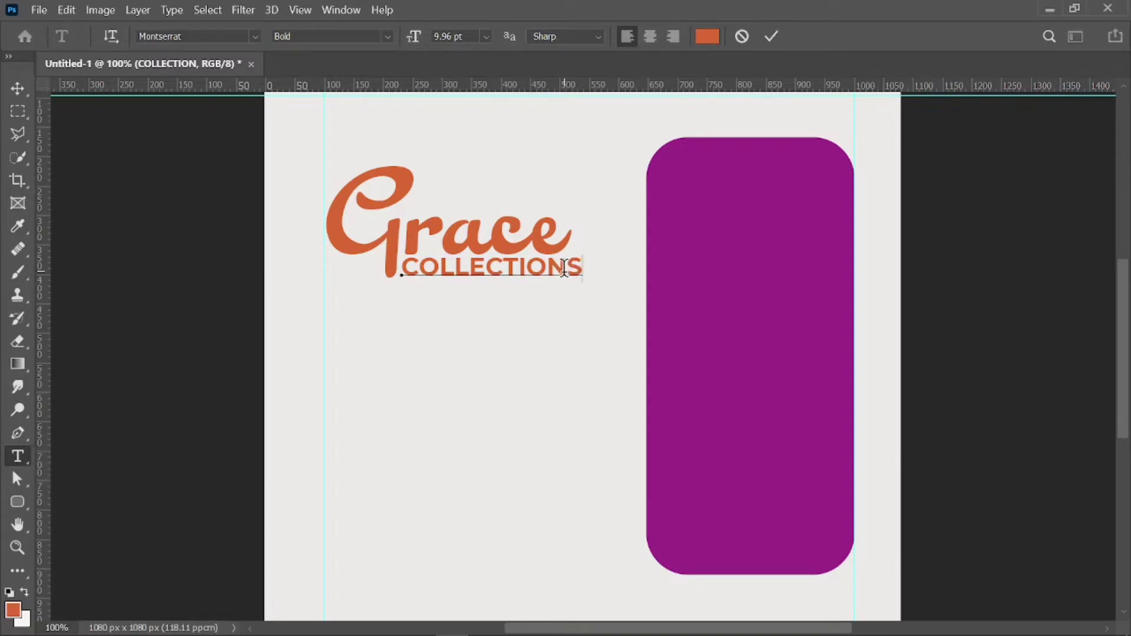
{"action": "key", "text": "ctrl+a"}
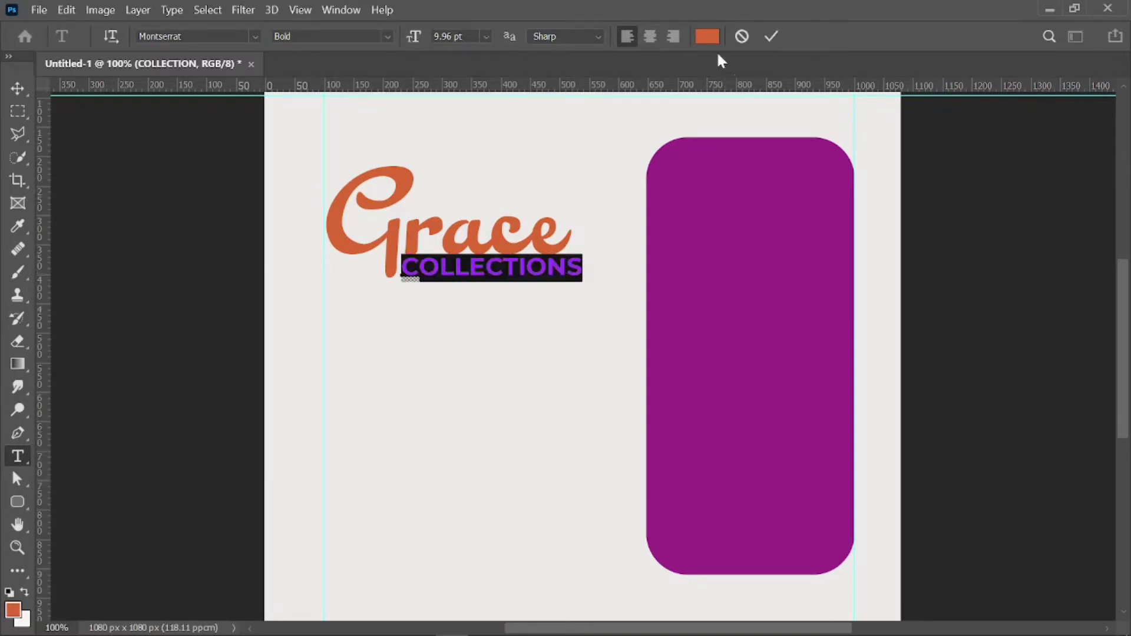
{"action": "left_click", "coordinate": [712, 41]}
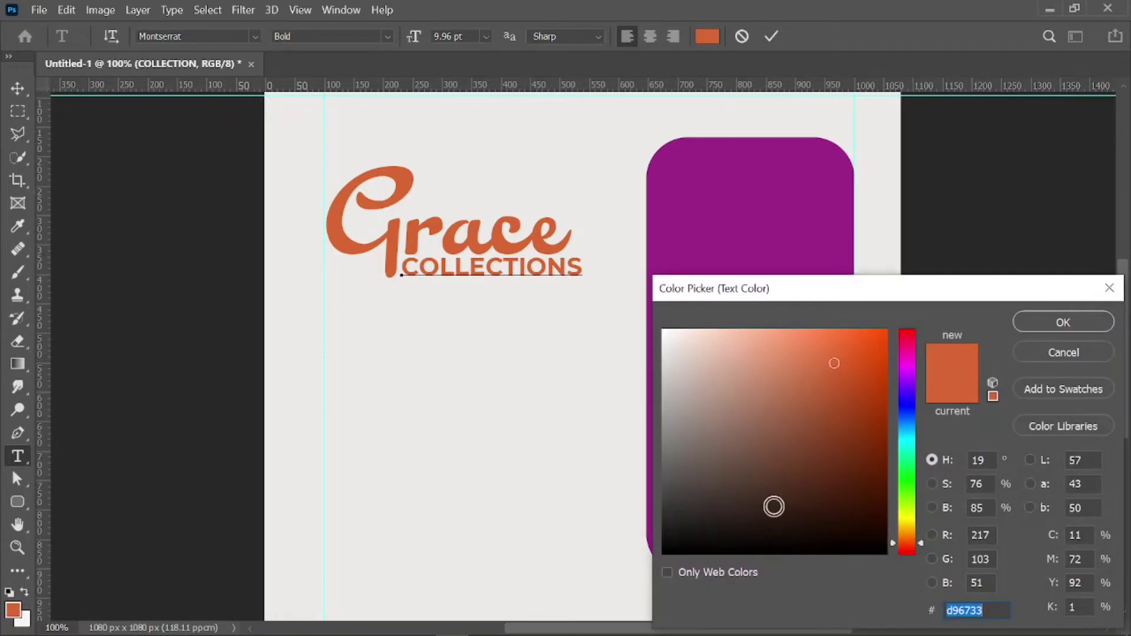
{"action": "left_click", "coordinate": [798, 538]}
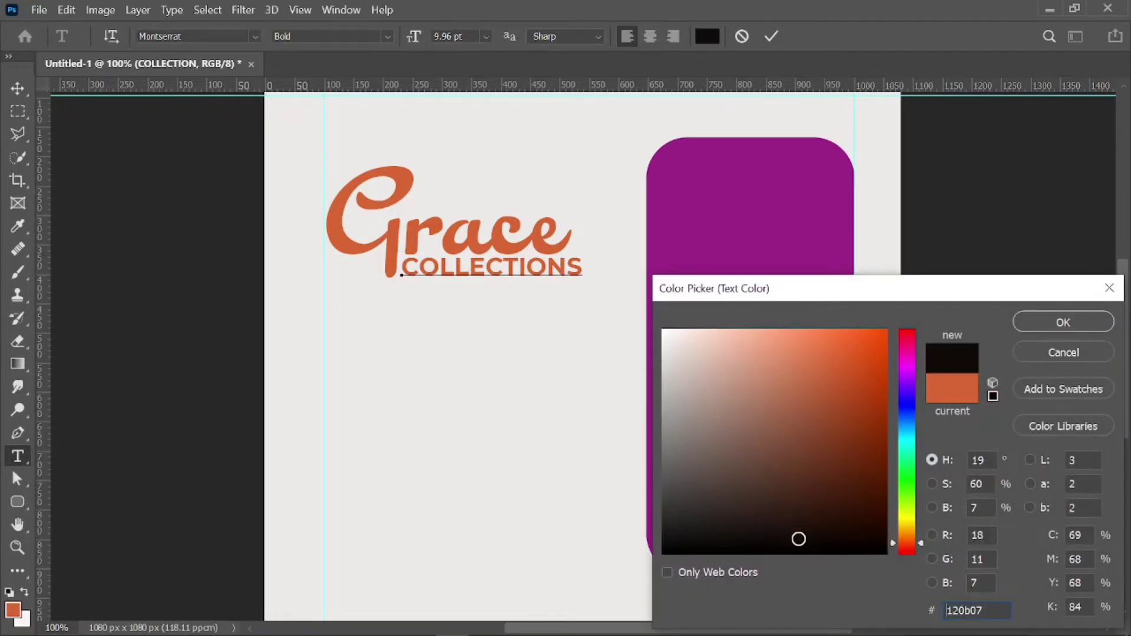
{"action": "left_click", "coordinate": [827, 552]}
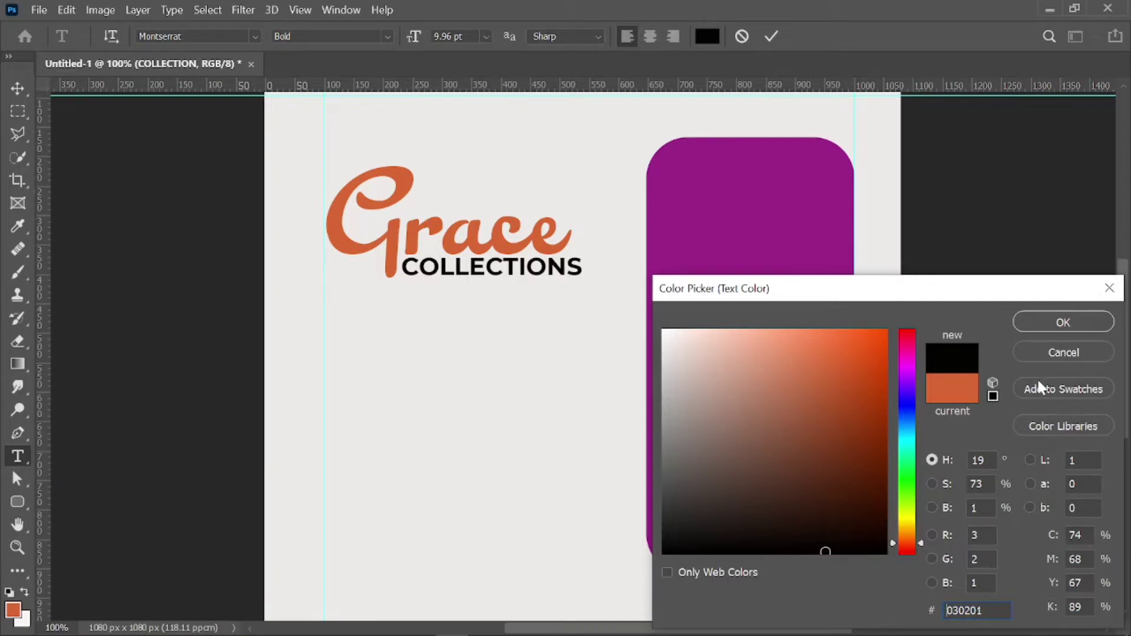
{"action": "left_click", "coordinate": [1045, 328]}
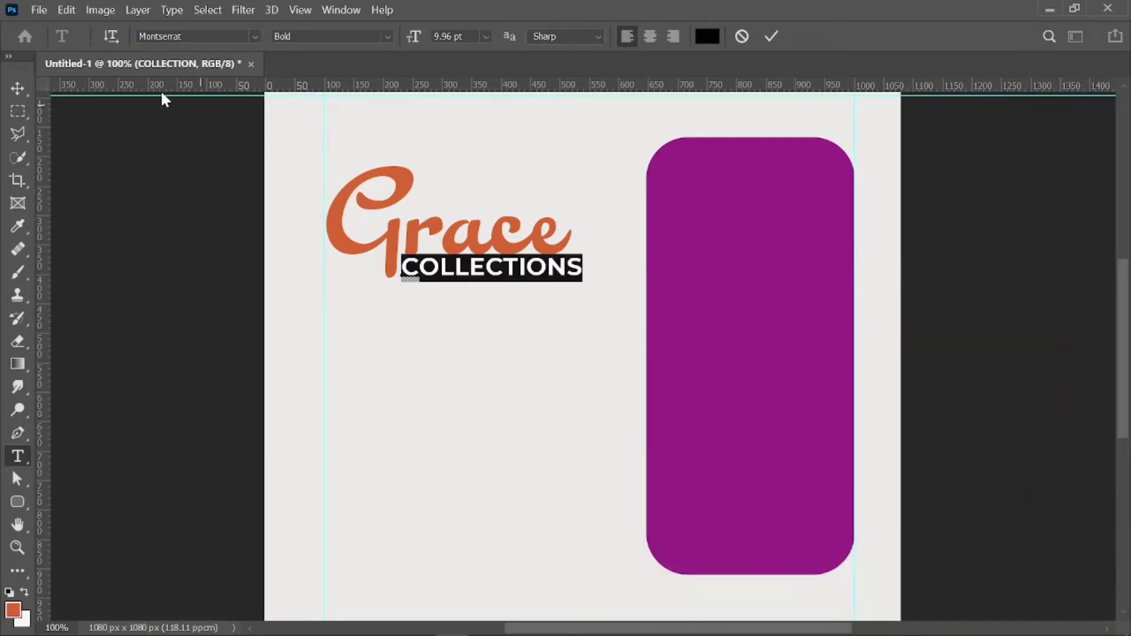
{"action": "left_click", "coordinate": [17, 88]}
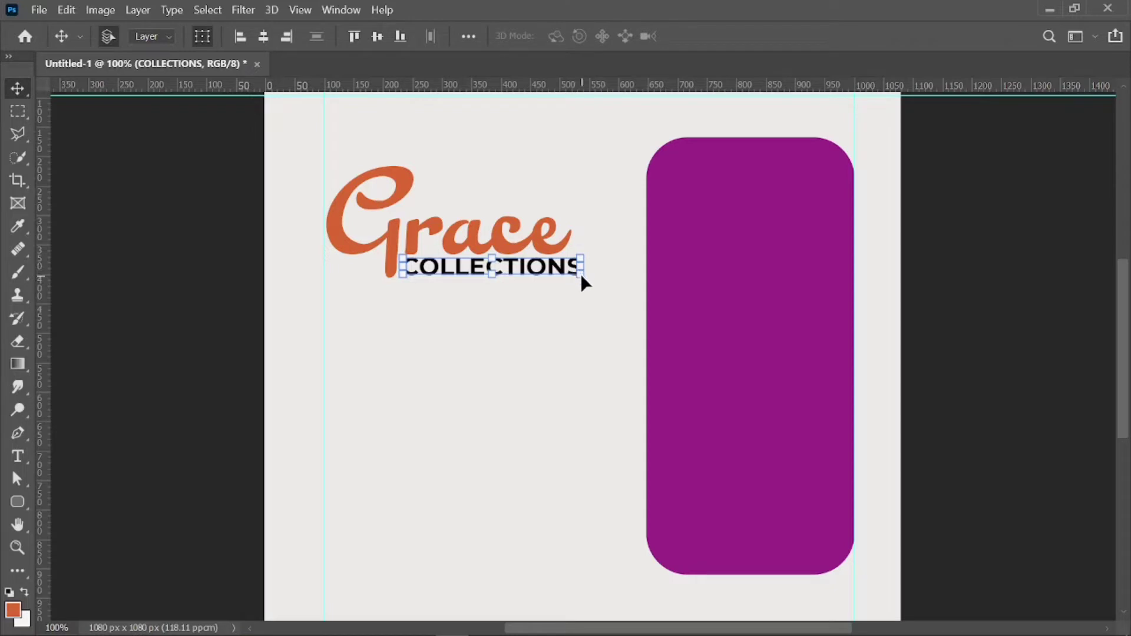
Scale COLLECTIONS to about 95% under Grace, apply it, and deselect.
{"action": "left_click", "coordinate": [582, 255]}
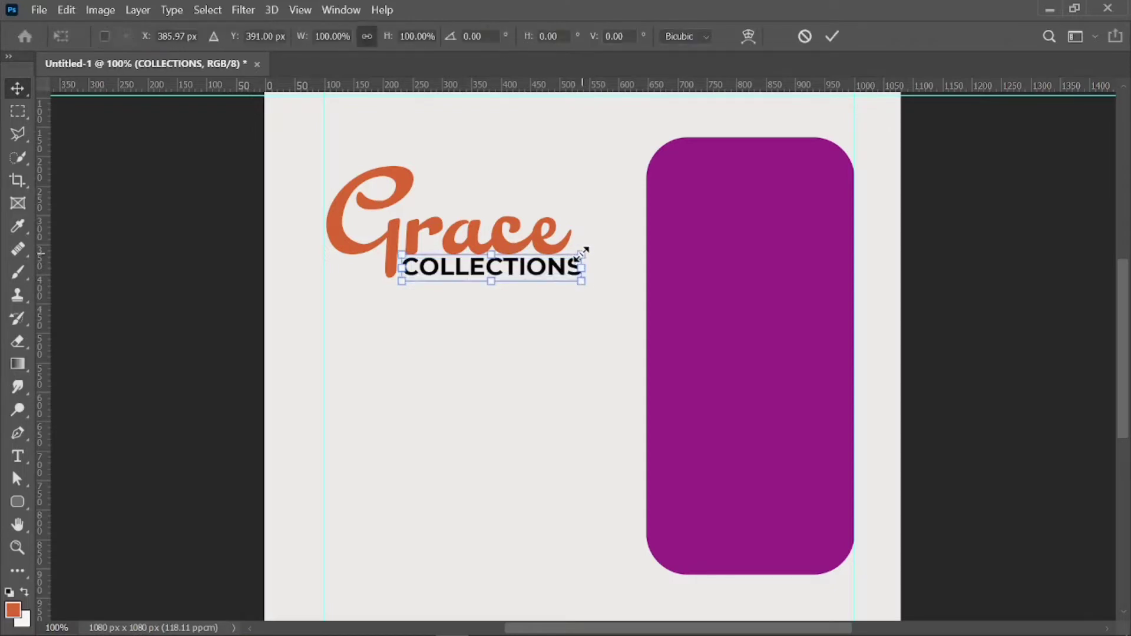
{"action": "left_click_drag", "start_coordinate": [584, 253], "coordinate": [576, 254]}
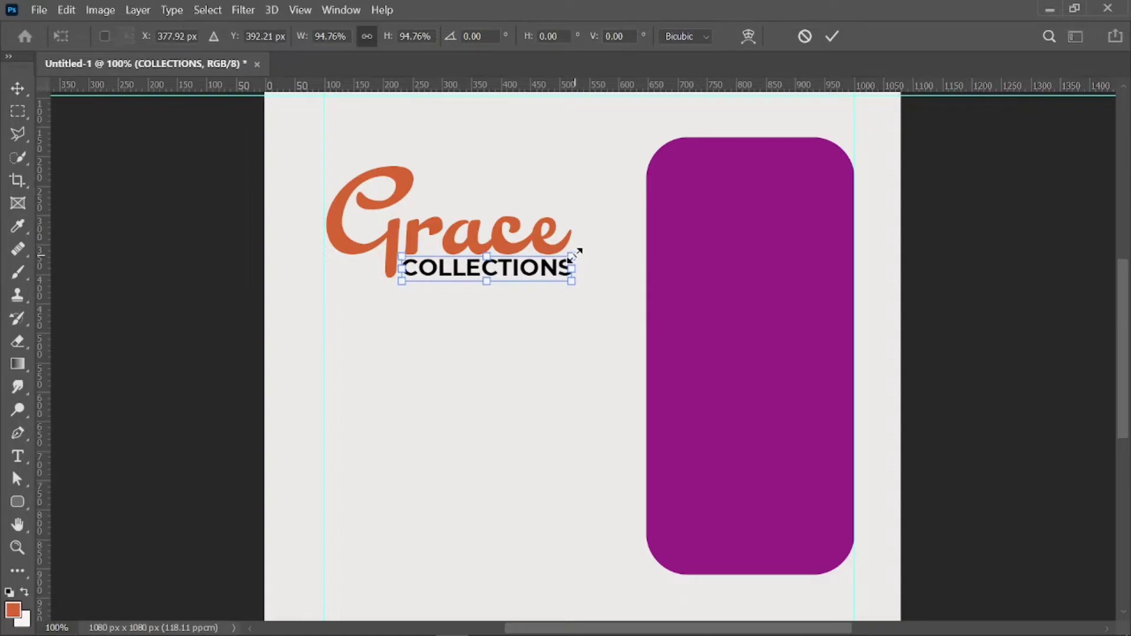
{"action": "left_click", "coordinate": [832, 37]}
{"action": "left_click", "coordinate": [479, 352]}
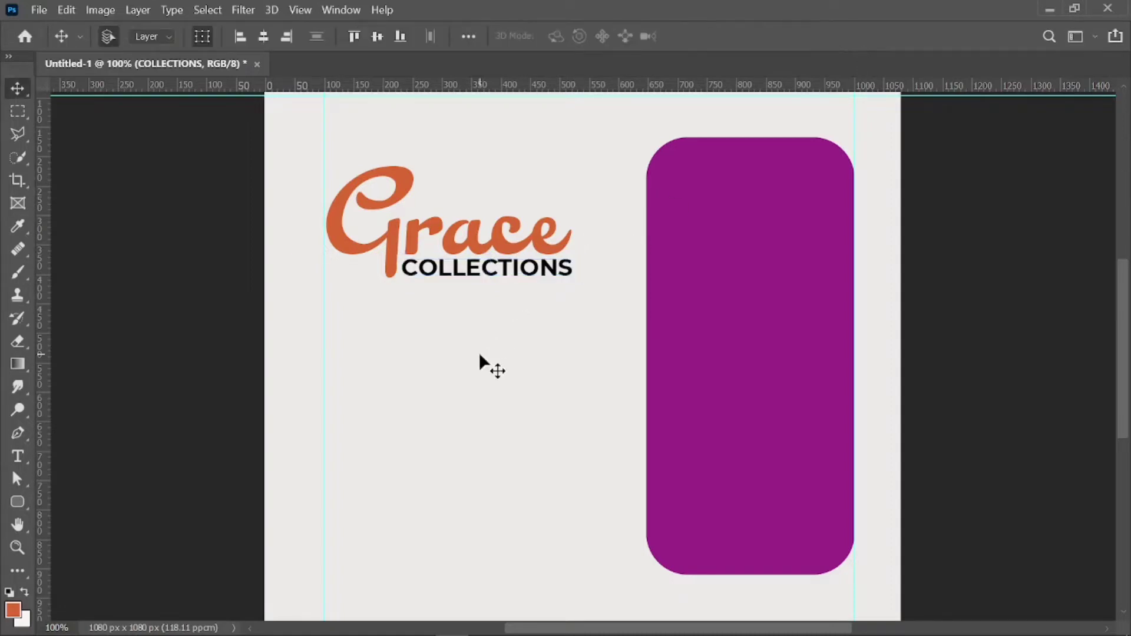
{"action": "left_click", "coordinate": [486, 268]}
{"action": "left_click", "coordinate": [475, 336]}
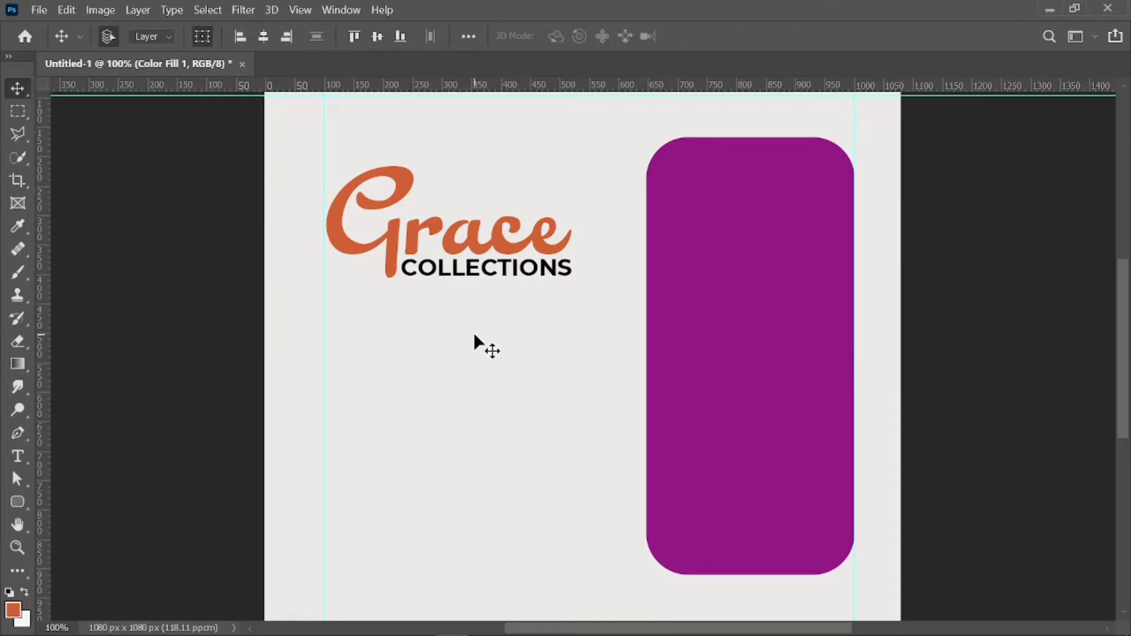
Start a 14 pt text layer below the logo and delete the Lorem Ipsum placeholder.
{"action": "left_click", "coordinate": [17, 456]}
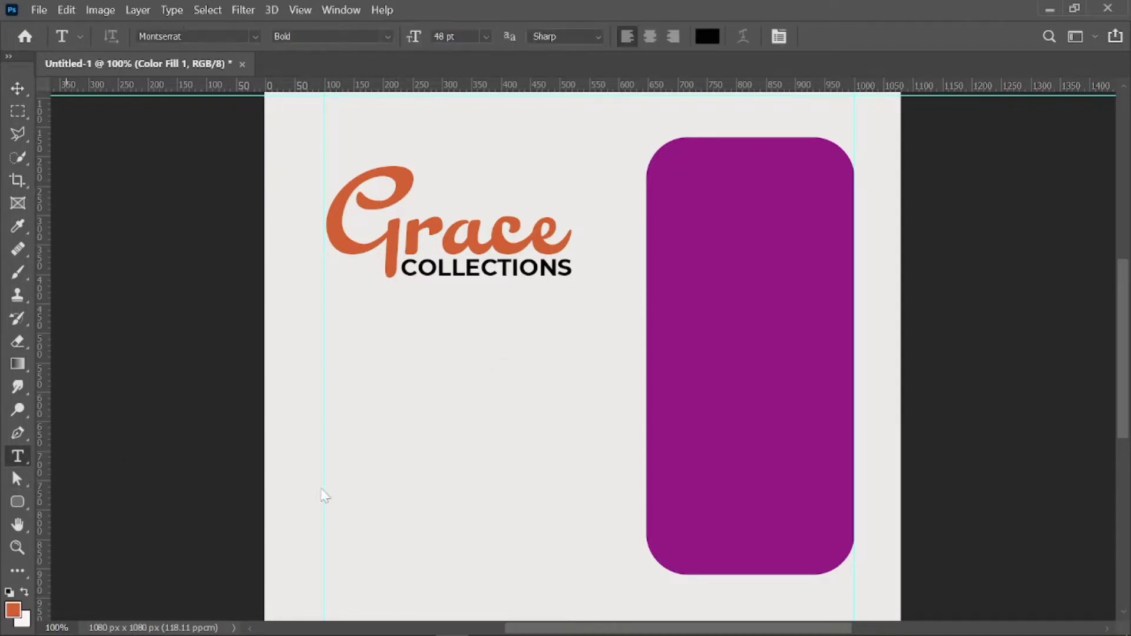
{"action": "left_click", "coordinate": [330, 373]}
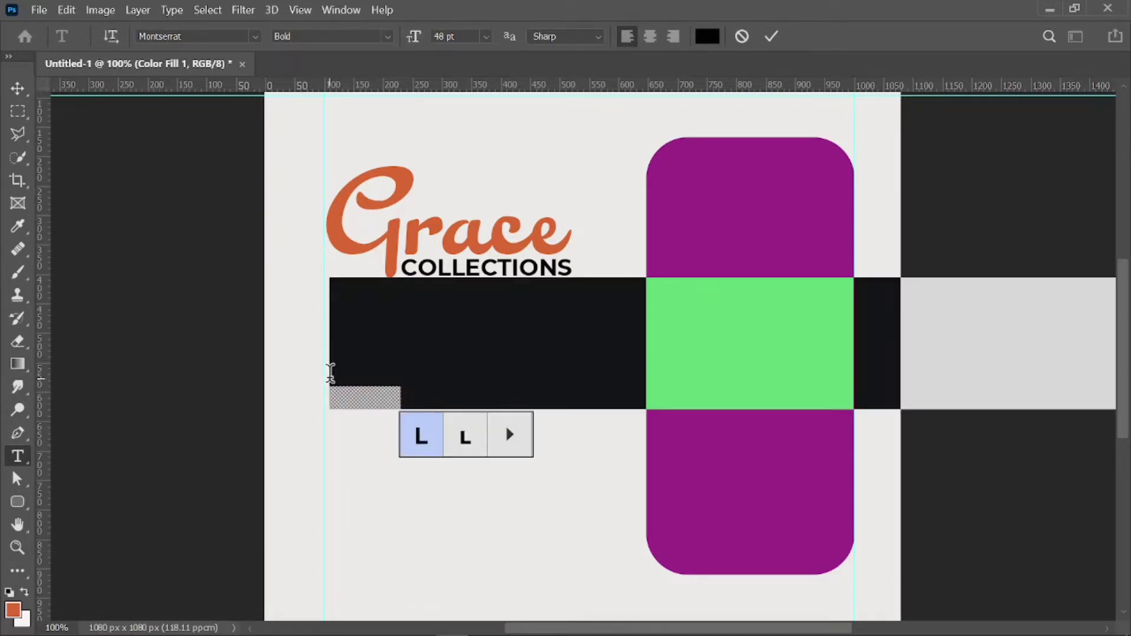
{"action": "left_click", "coordinate": [486, 36]}
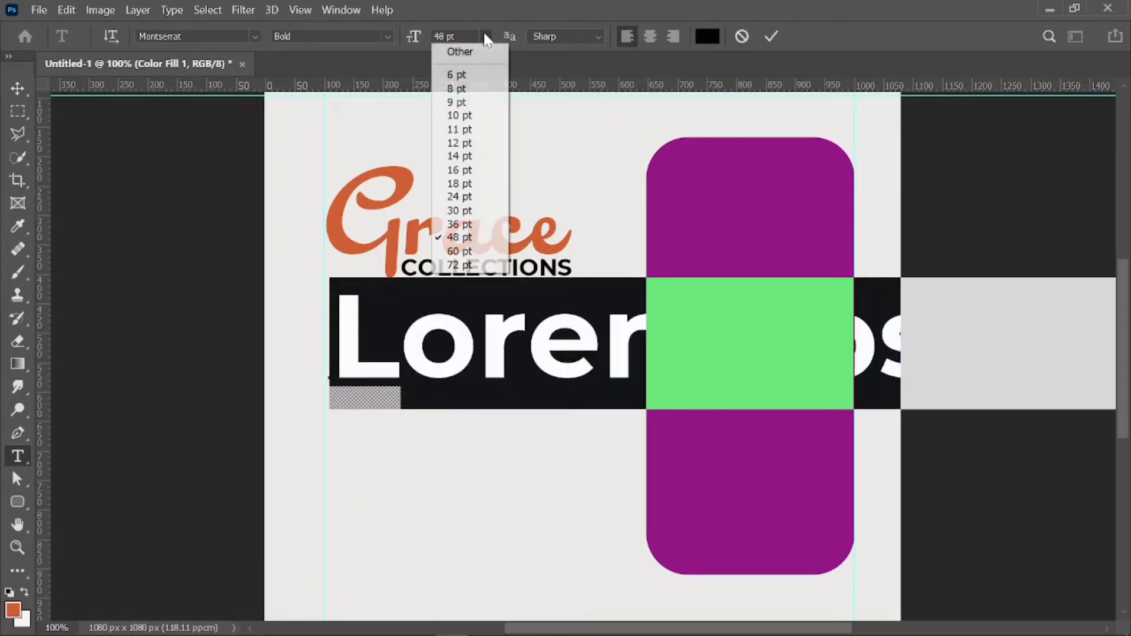
{"action": "left_click", "coordinate": [470, 157]}
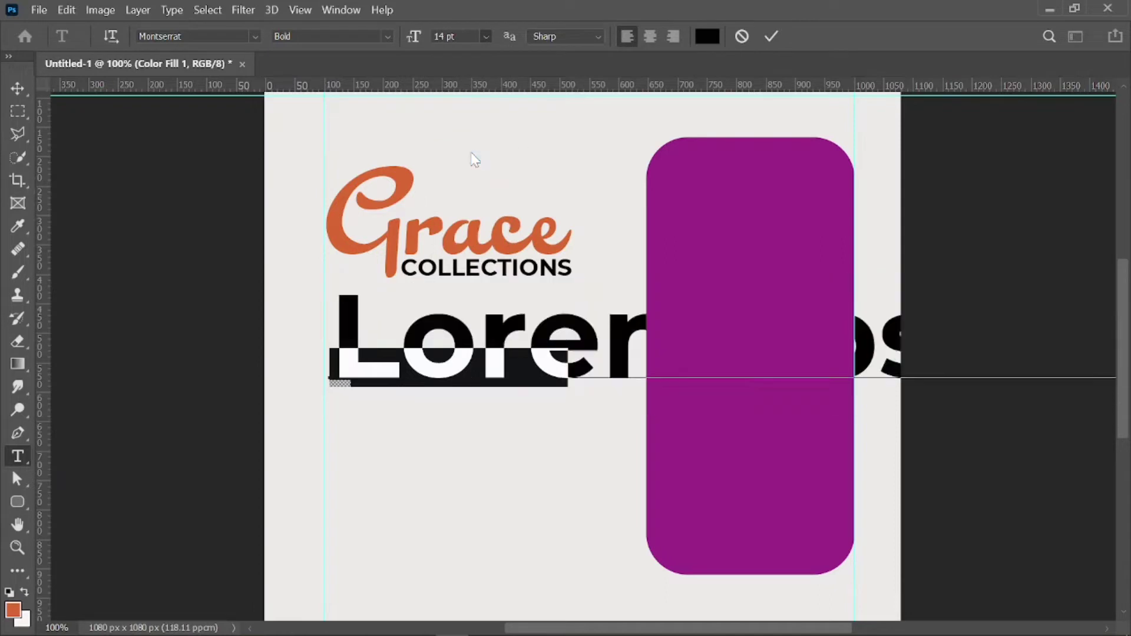
{"action": "left_click", "coordinate": [423, 376]}
{"action": "double_click", "coordinate": [422, 375]}
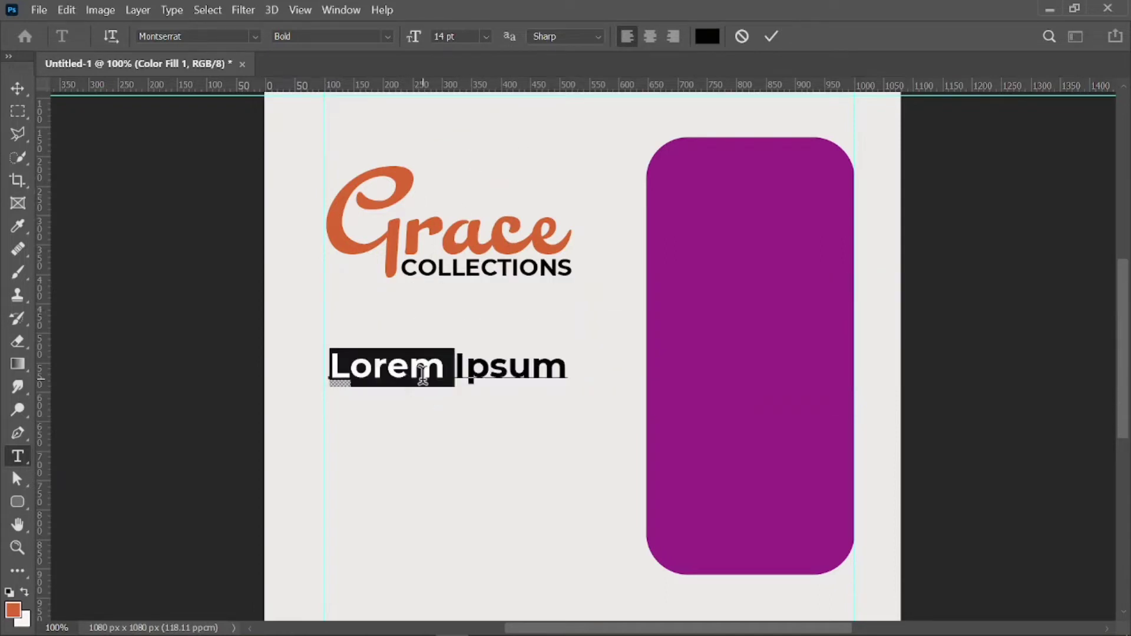
{"action": "triple_click", "coordinate": [423, 376]}
{"action": "key", "text": "BackSpace"}
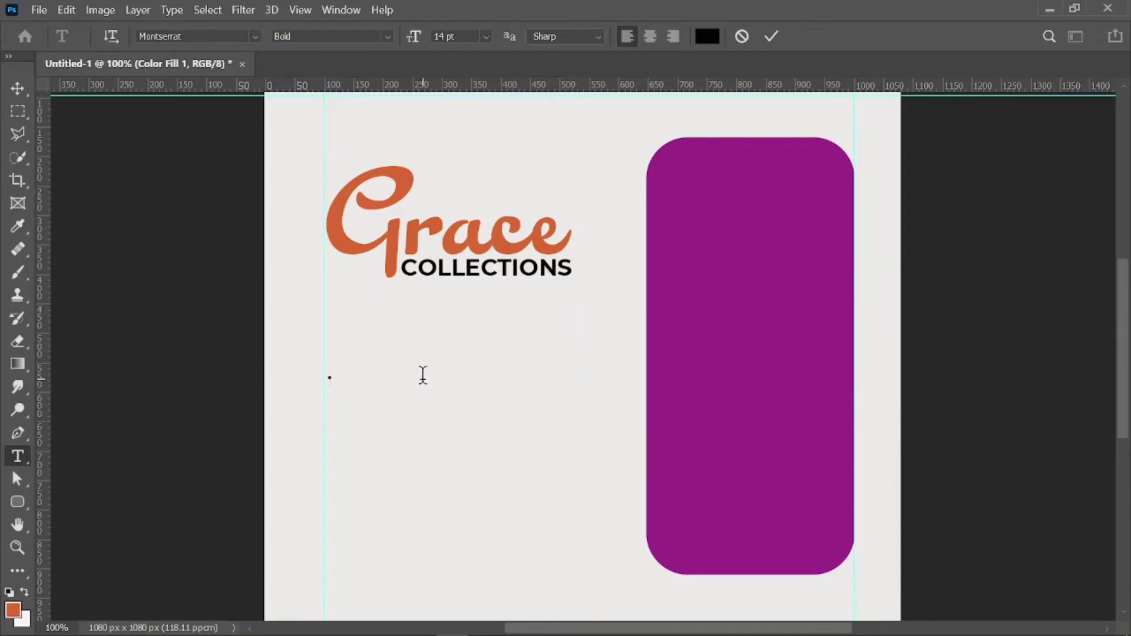
Type the tagline 'We Sell Quality product at affordable prices.'.
{"action": "type", "text": "We Sek"}
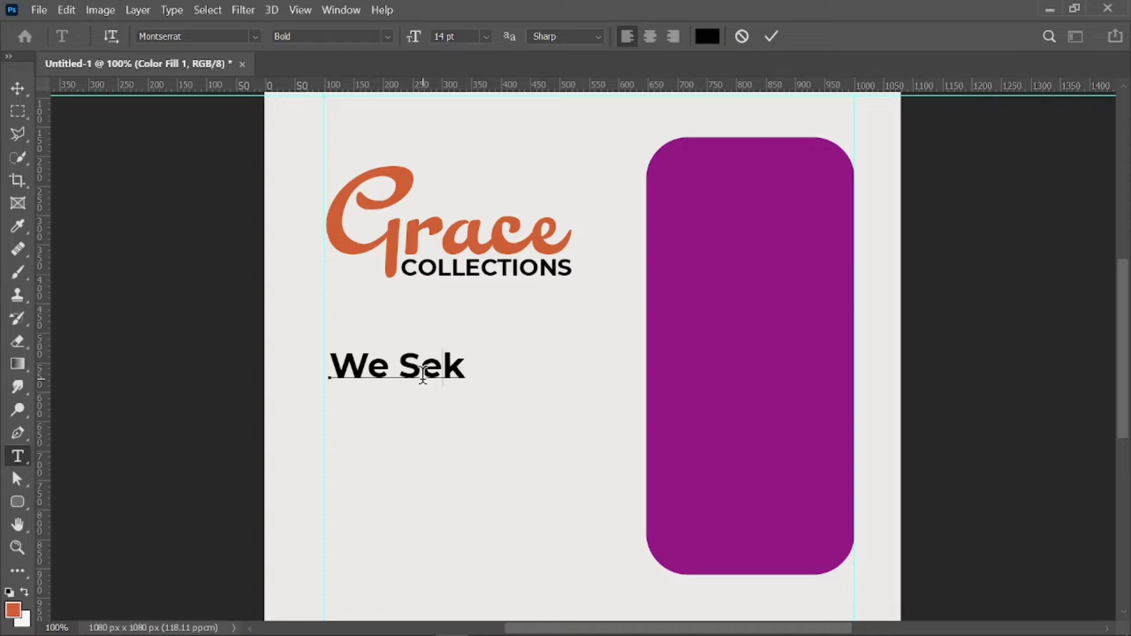
{"action": "key", "text": "BackSpace"}
{"action": "type", "text": "ll Q"}
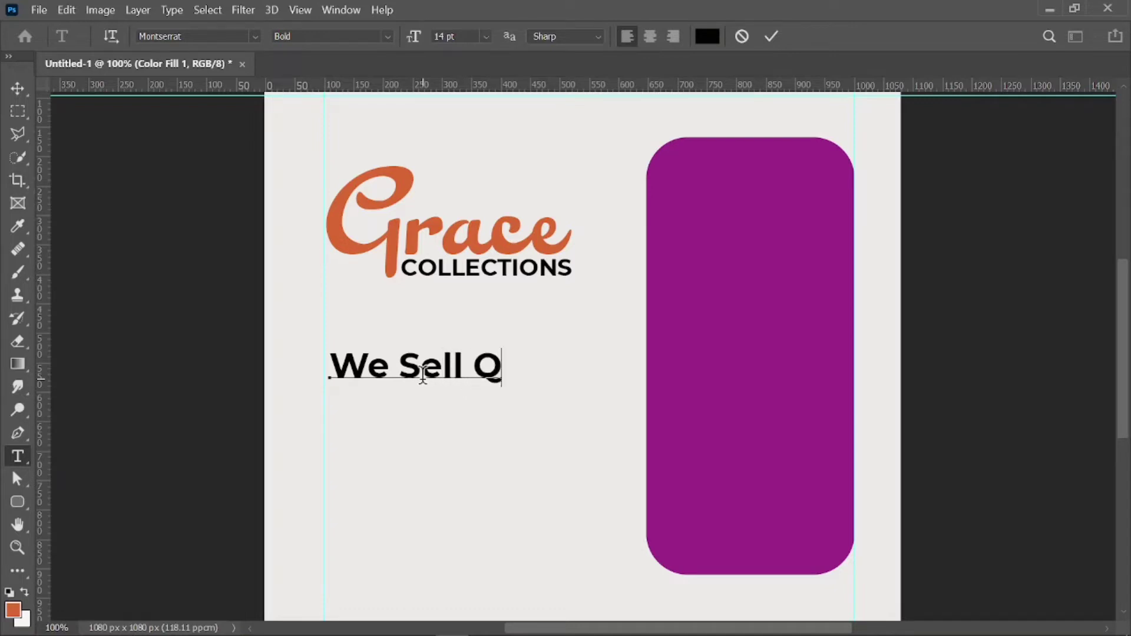
{"action": "type", "text": "ue"}
{"action": "key", "text": "BackSpace"}
{"action": "type", "text": "a"}
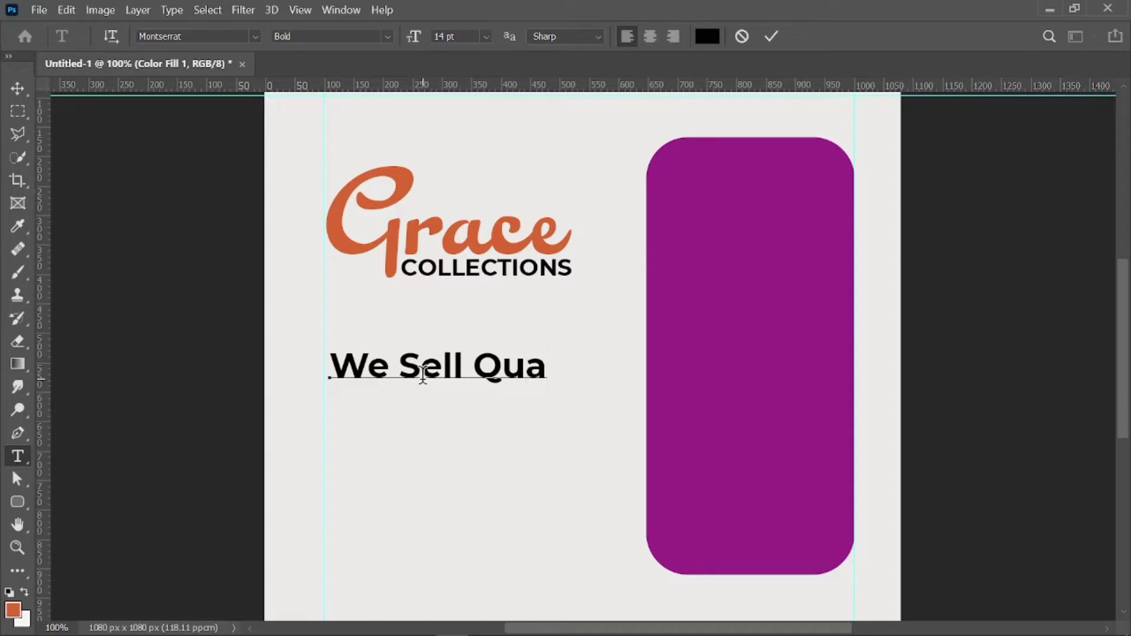
{"action": "type", "text": "lity"}
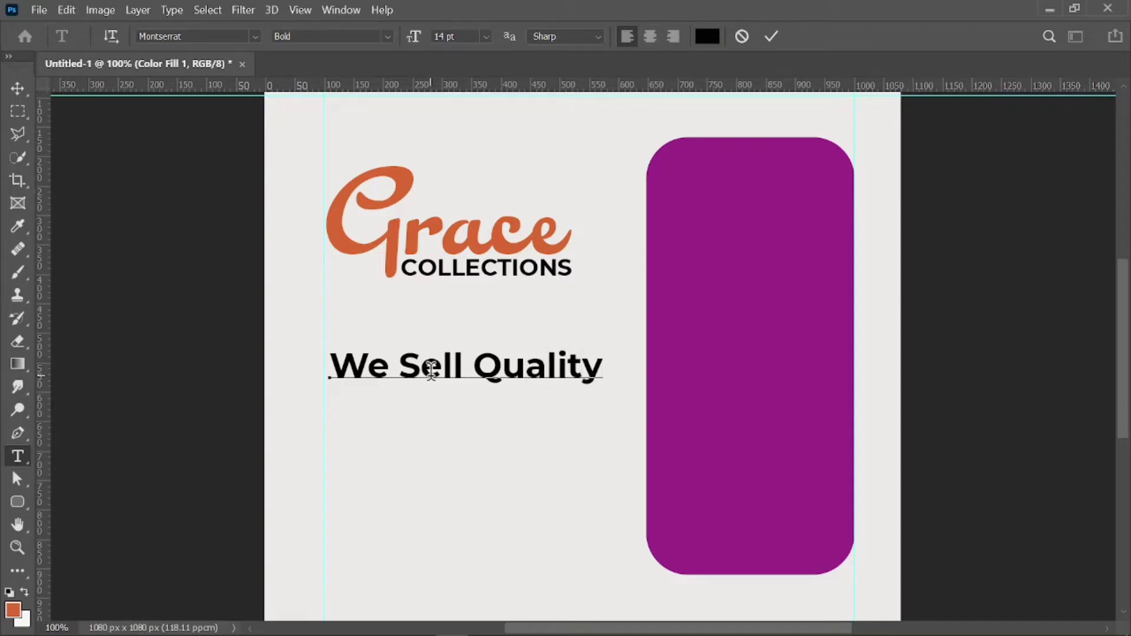
{"action": "type", "text": "prdu"}
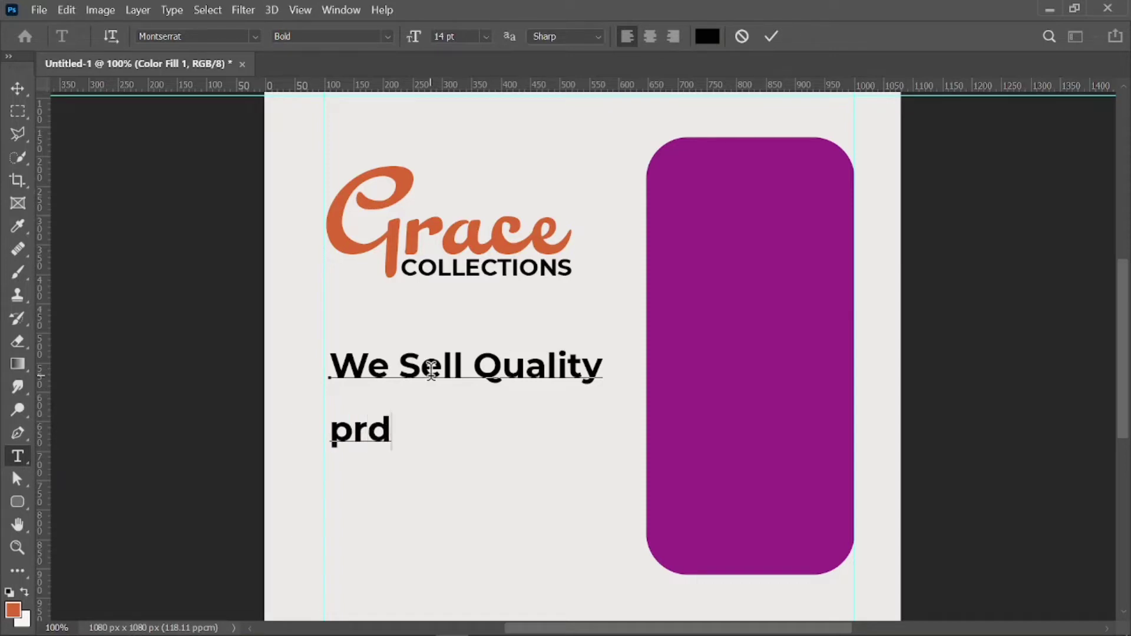
{"action": "key", "text": "BackSpace"}
{"action": "key", "text": "BackSpace"}
{"action": "type", "text": "oduc"}
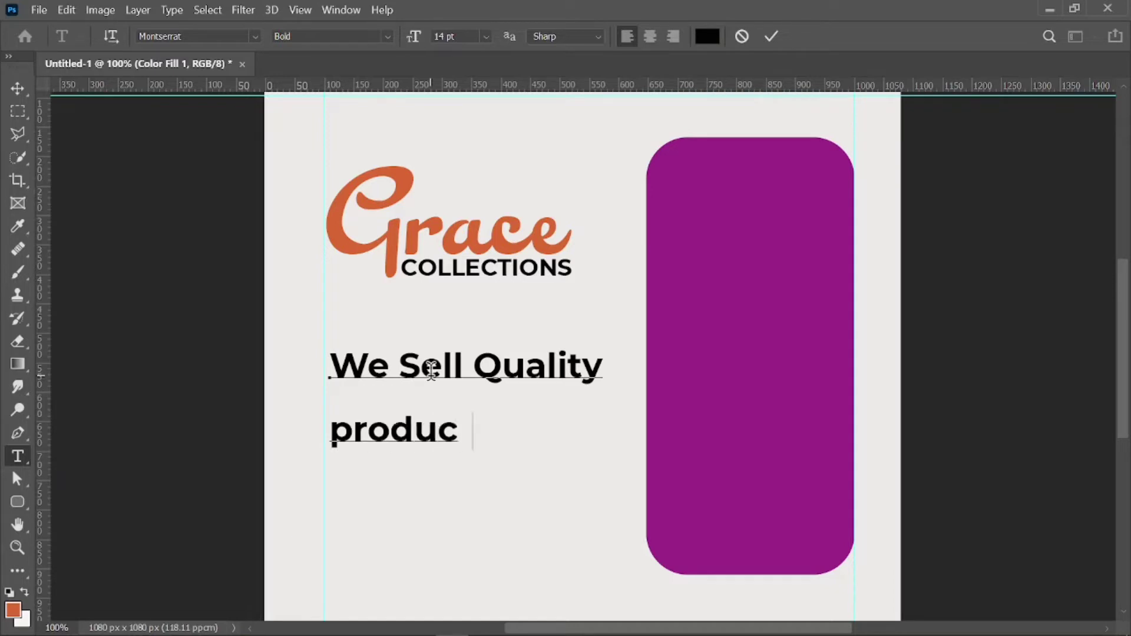
{"action": "type", "text": "t a"}
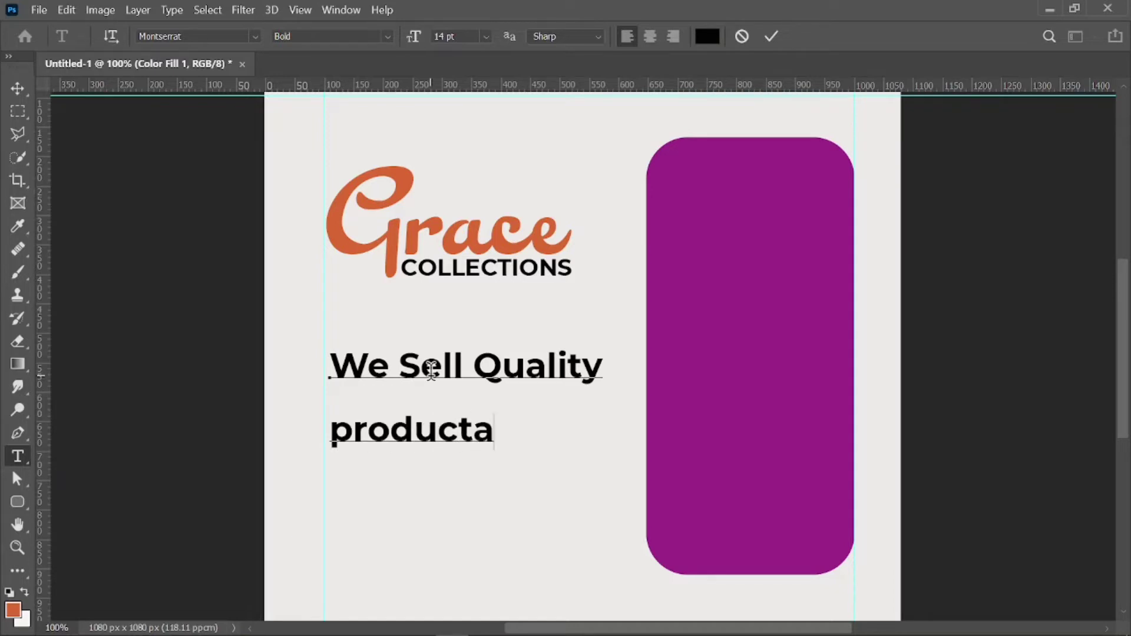
{"action": "key", "text": "BackSpace"}
{"action": "type", "text": "at"}
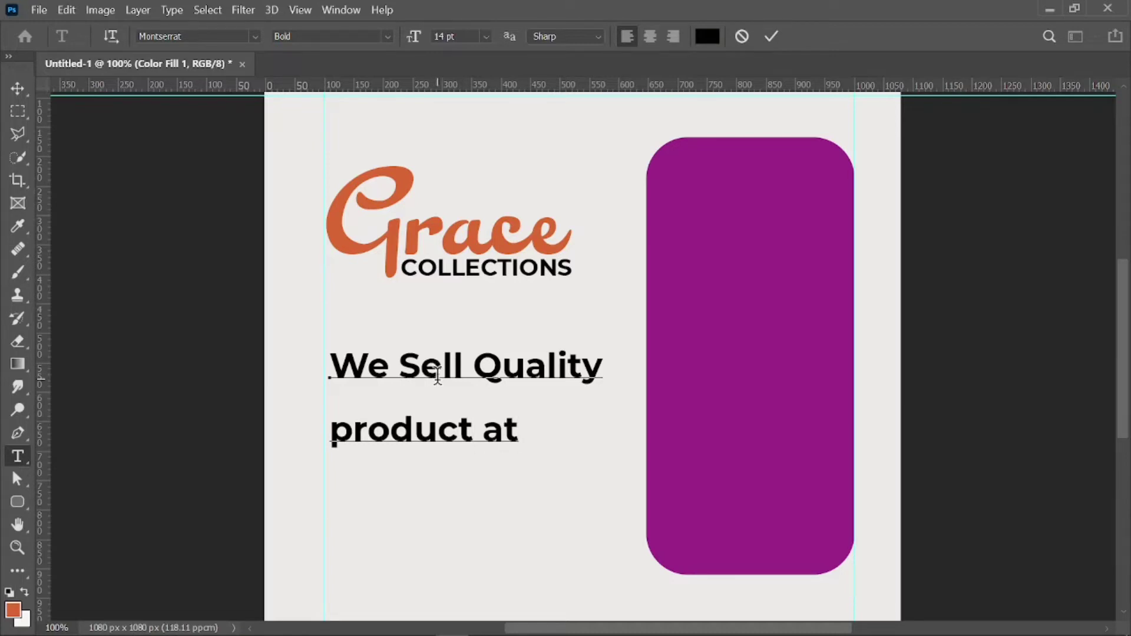
{"action": "type", "text": "affordable"}
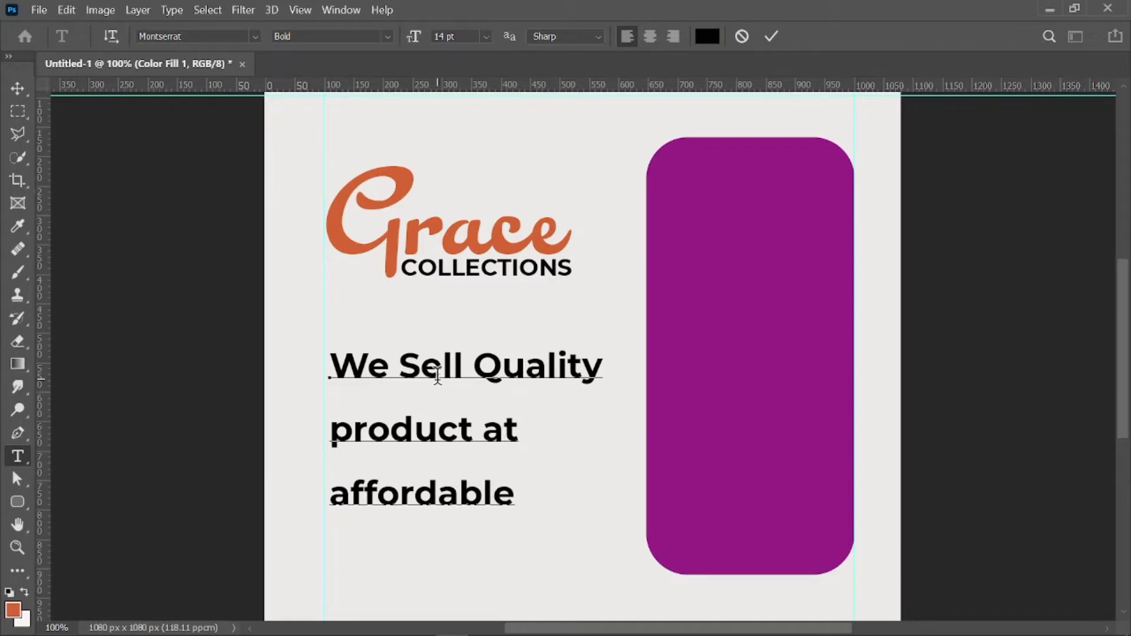
{"action": "type", "text": " price"}
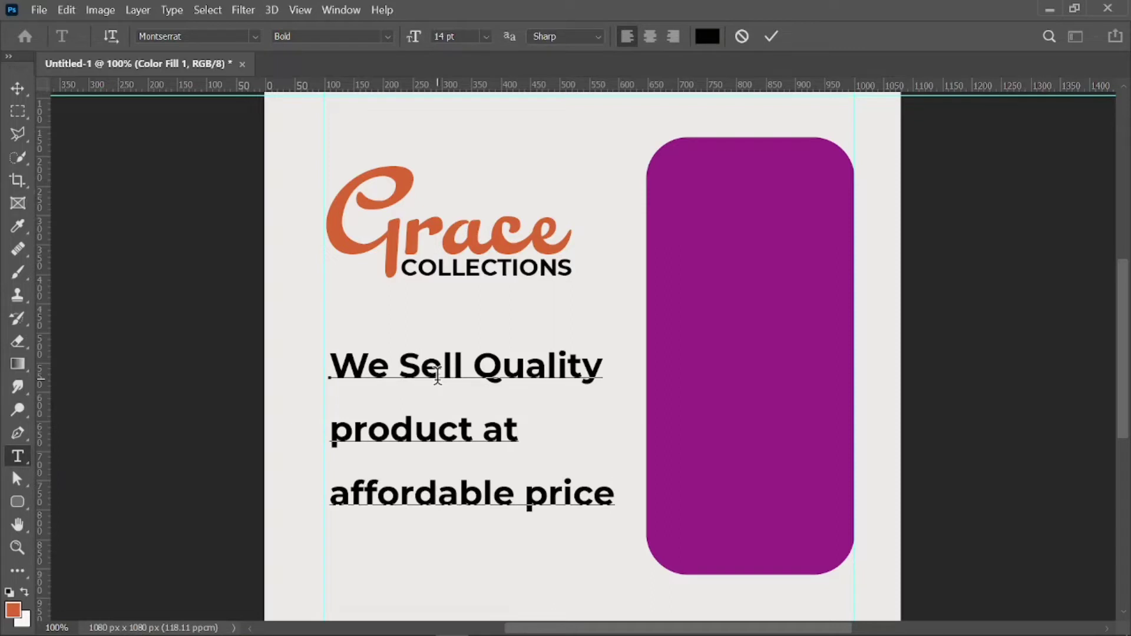
{"action": "type", "text": "s."}
Change 'affordable prices.' to 'Affordable Prices.' and select all the tagline text.
{"action": "left_click", "coordinate": [352, 492]}
{"action": "key", "text": "BackSpace"}
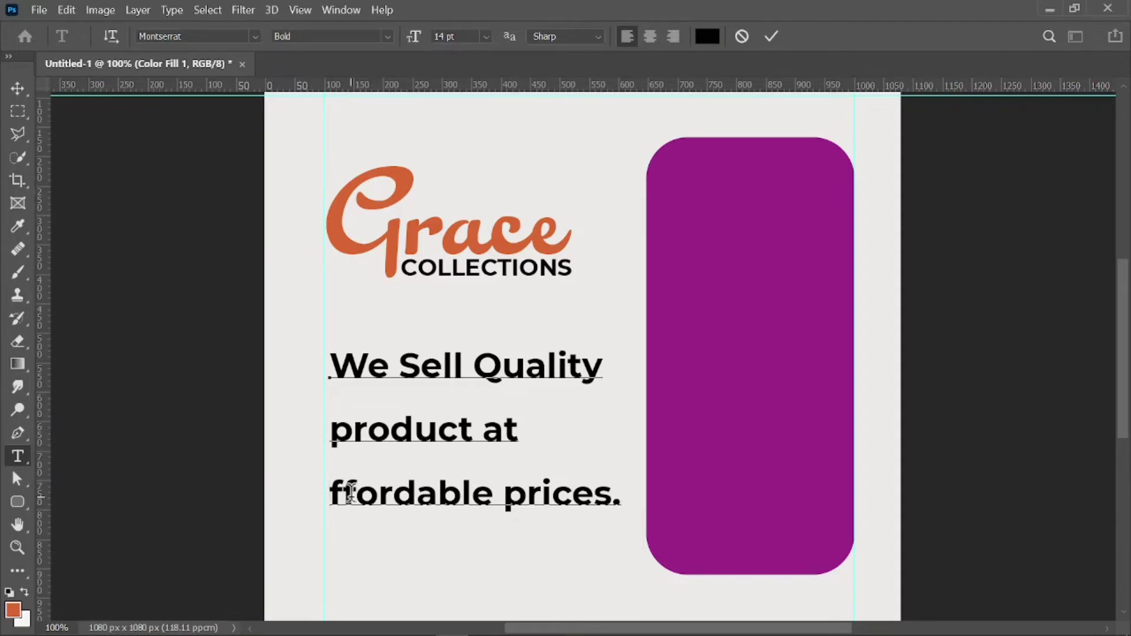
{"action": "type", "text": "A"}
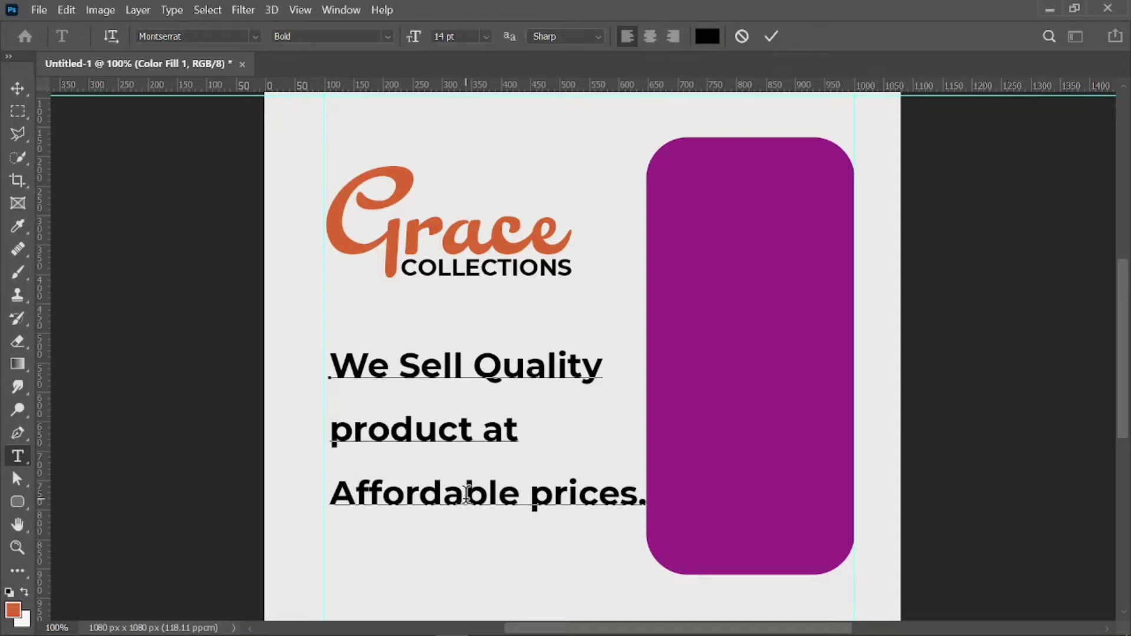
{"action": "left_click", "coordinate": [553, 495]}
{"action": "key", "text": "BackSpace"}
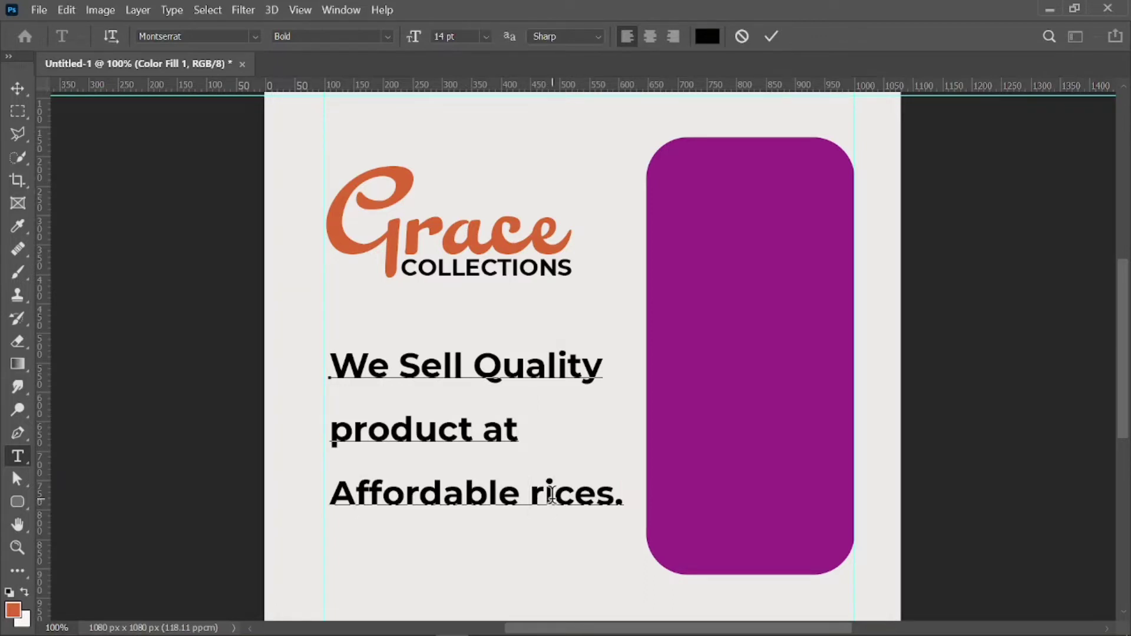
{"action": "type", "text": "P"}
{"action": "double_click", "coordinate": [553, 495]}
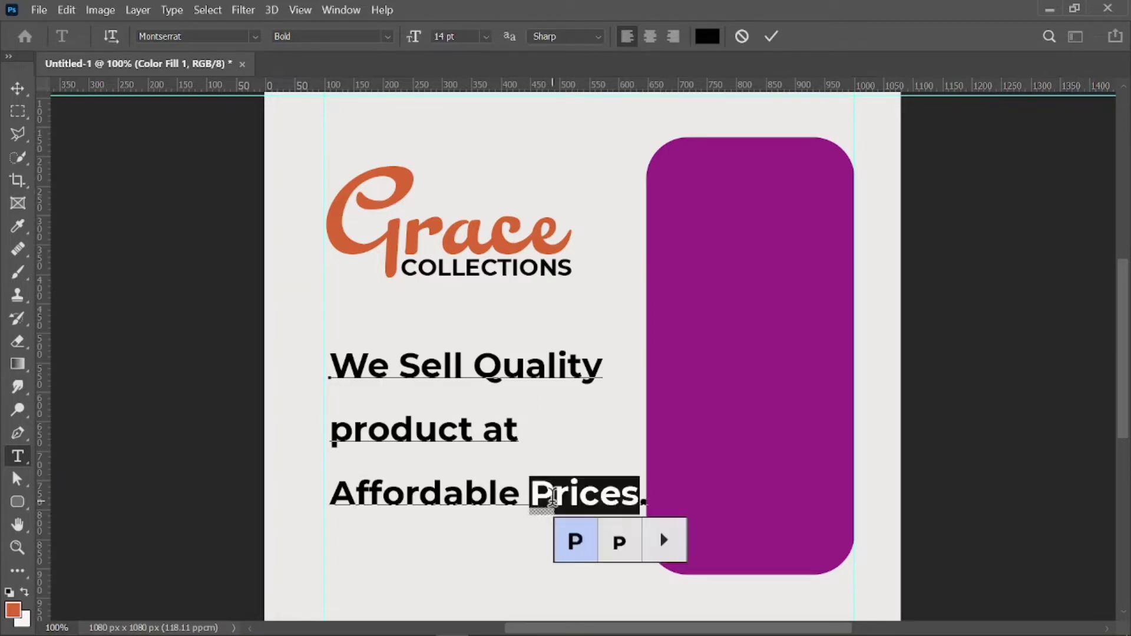
{"action": "triple_click", "coordinate": [498, 493]}
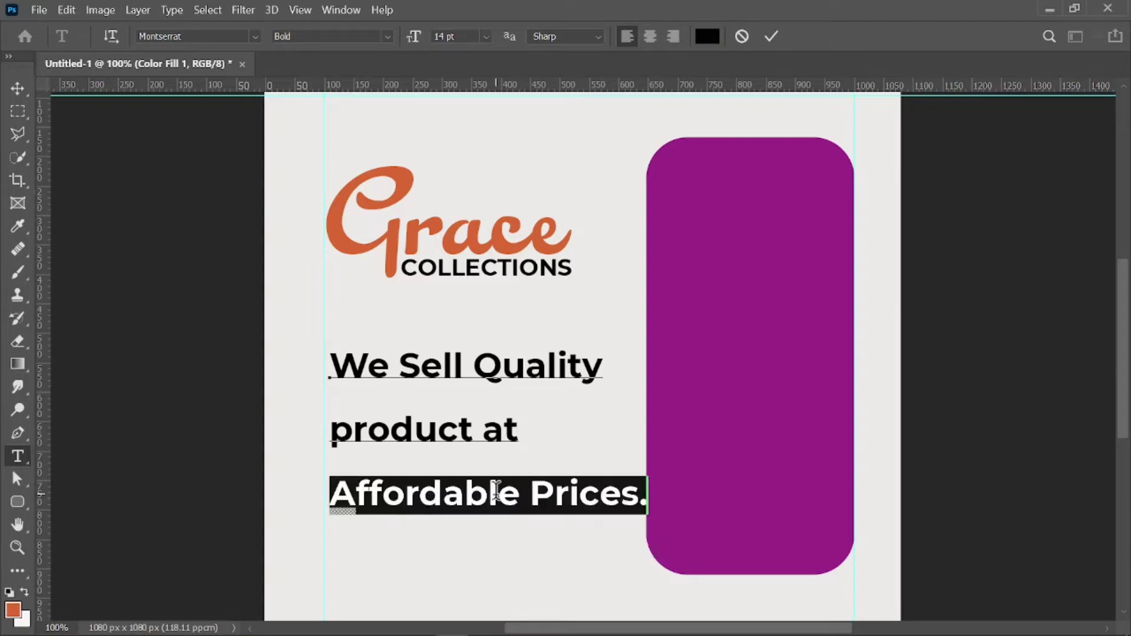
{"action": "key", "text": "ctrl+a"}
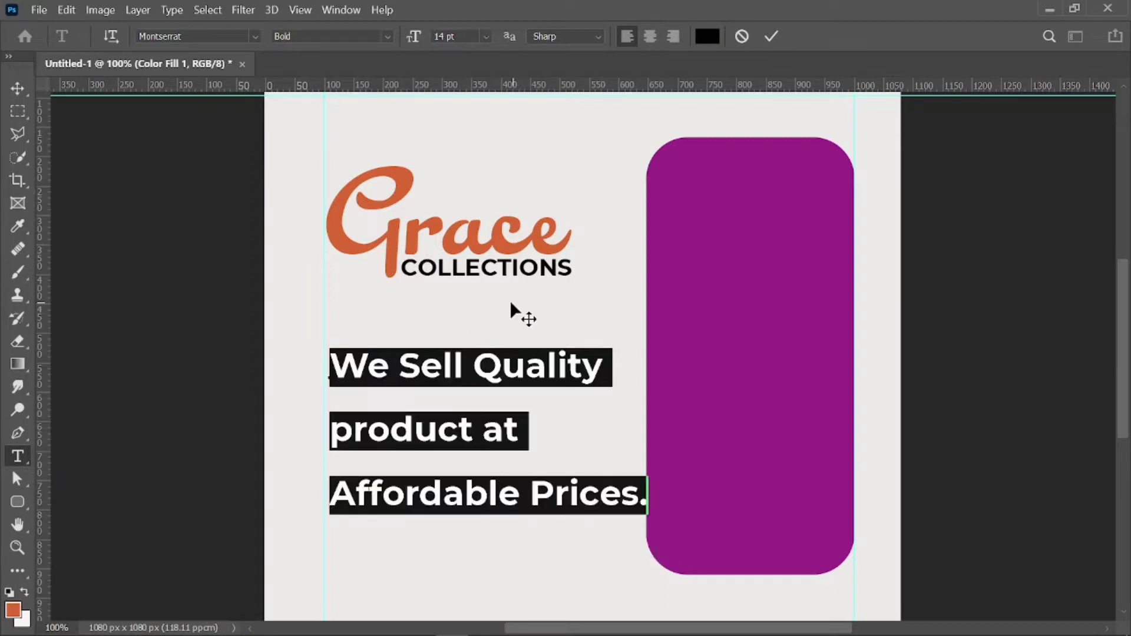
Scale the tagline to about 65% and align it to the left guide beneath the logo.
{"action": "left_click", "coordinate": [14, 91]}
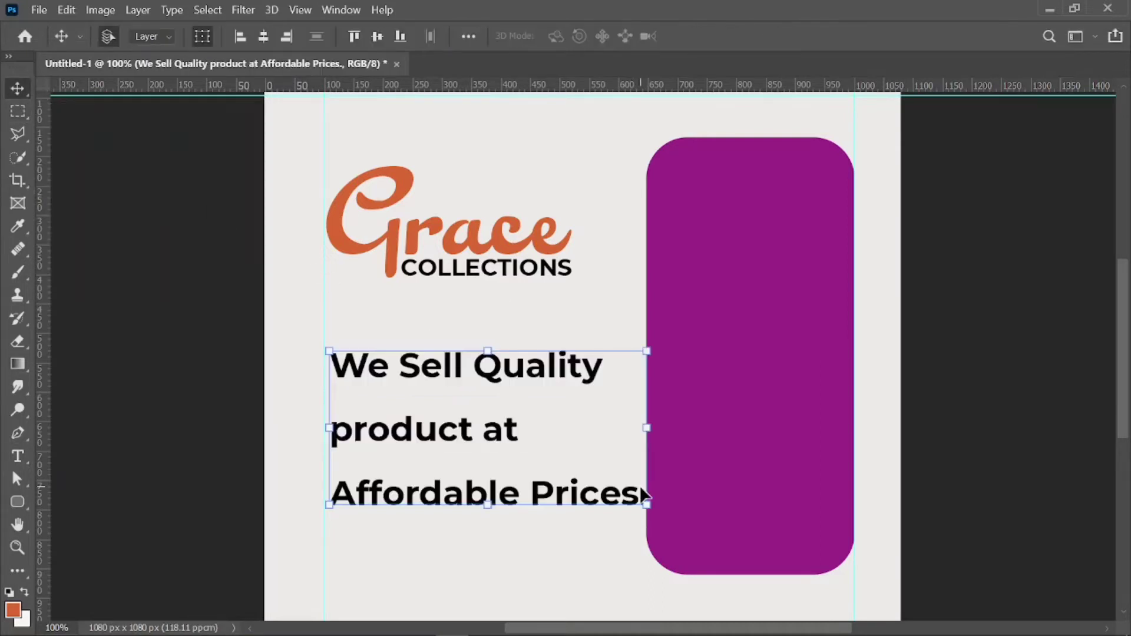
{"action": "left_click_drag", "start_coordinate": [648, 505], "coordinate": [518, 434]}
{"action": "left_click_drag", "start_coordinate": [425, 394], "coordinate": [432, 380]}
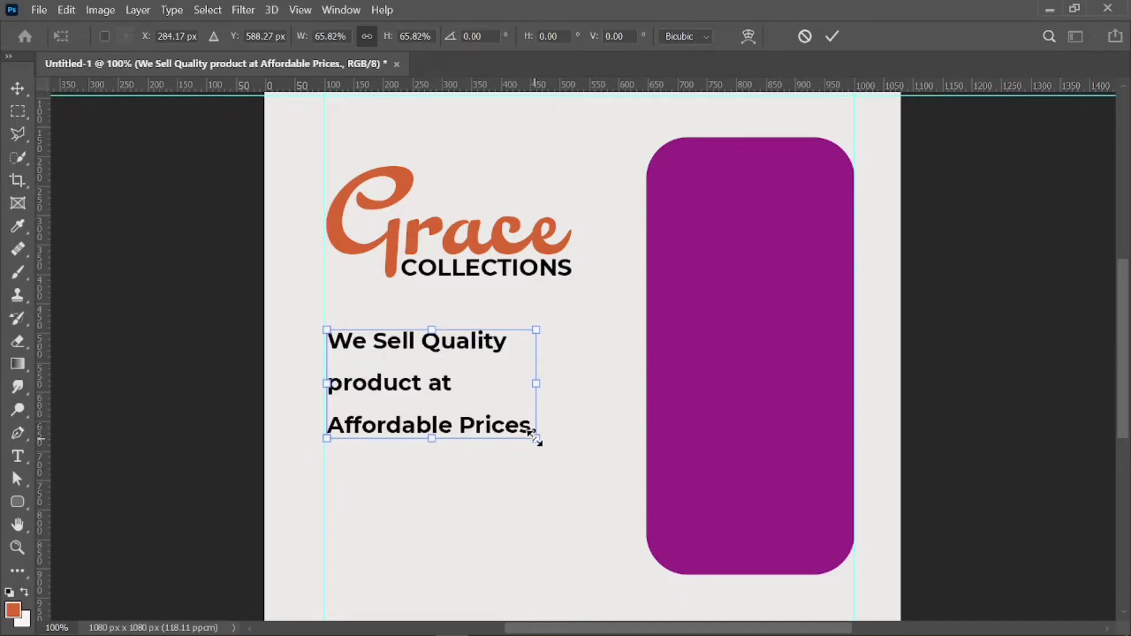
{"action": "mouse_move", "coordinate": [536, 439]}
{"action": "left_mouse_down"}
{"action": "mouse_move", "coordinate": [524, 432]}
{"action": "mouse_move", "coordinate": [534, 439]}
{"action": "left_mouse_up"}
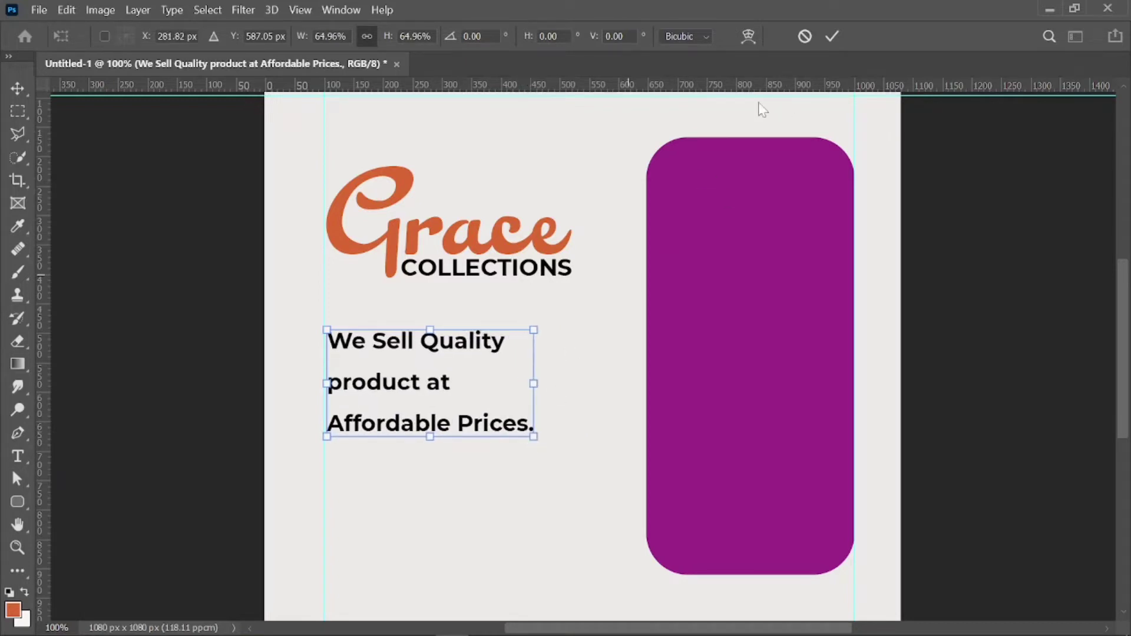
{"action": "left_click", "coordinate": [830, 36]}
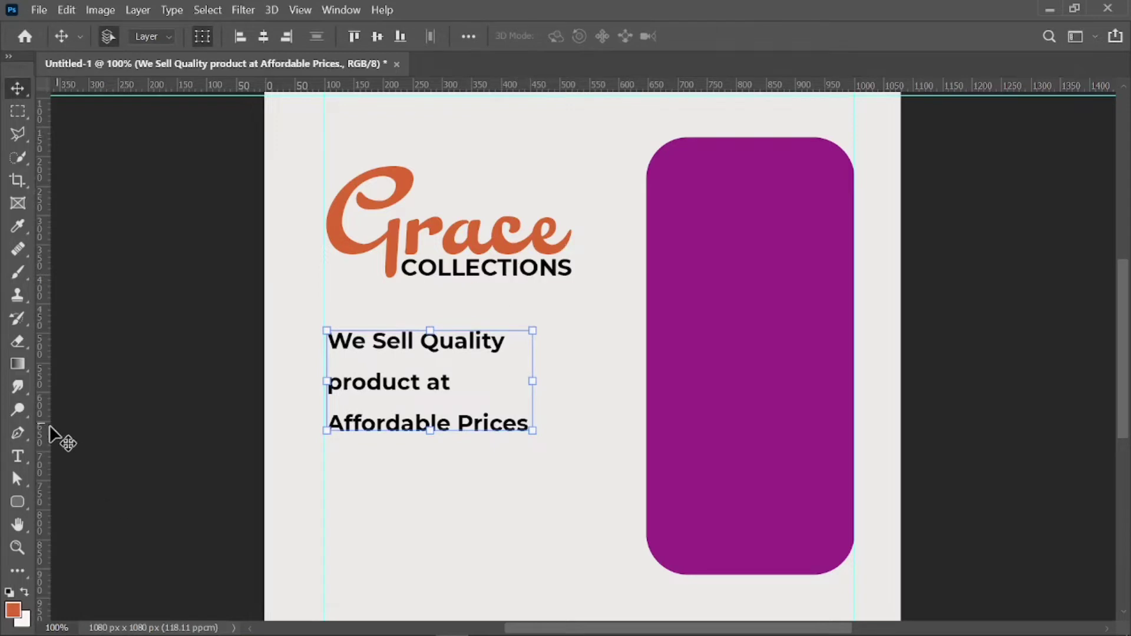
Select all of the tagline's text for editing.
{"action": "left_click", "coordinate": [18, 462]}
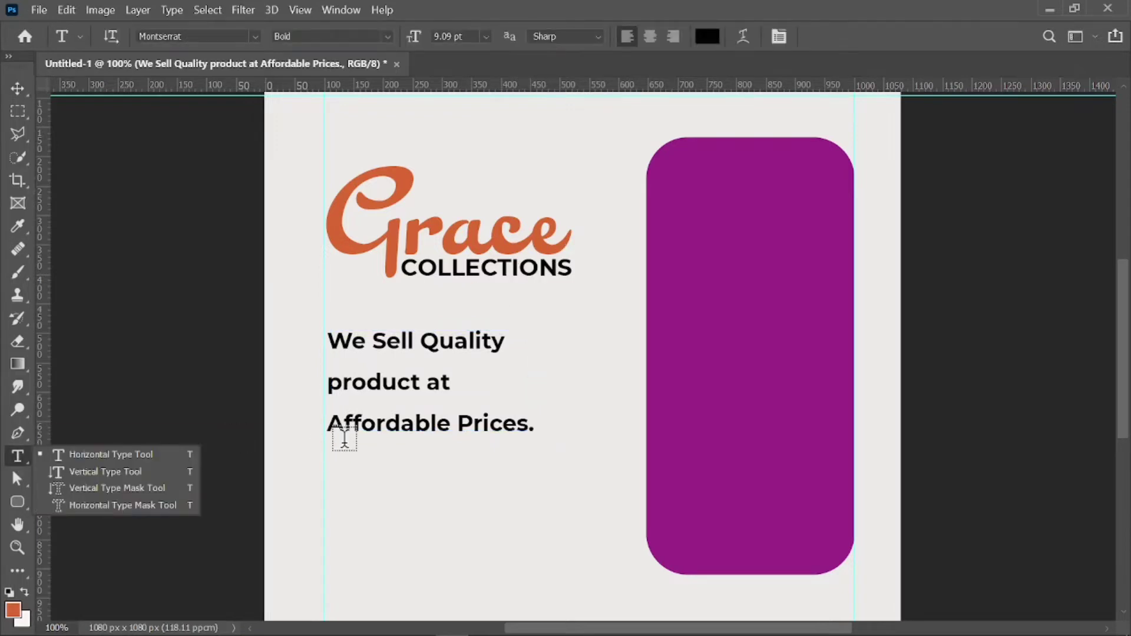
{"action": "left_click", "coordinate": [425, 418]}
{"action": "triple_click", "coordinate": [427, 420]}
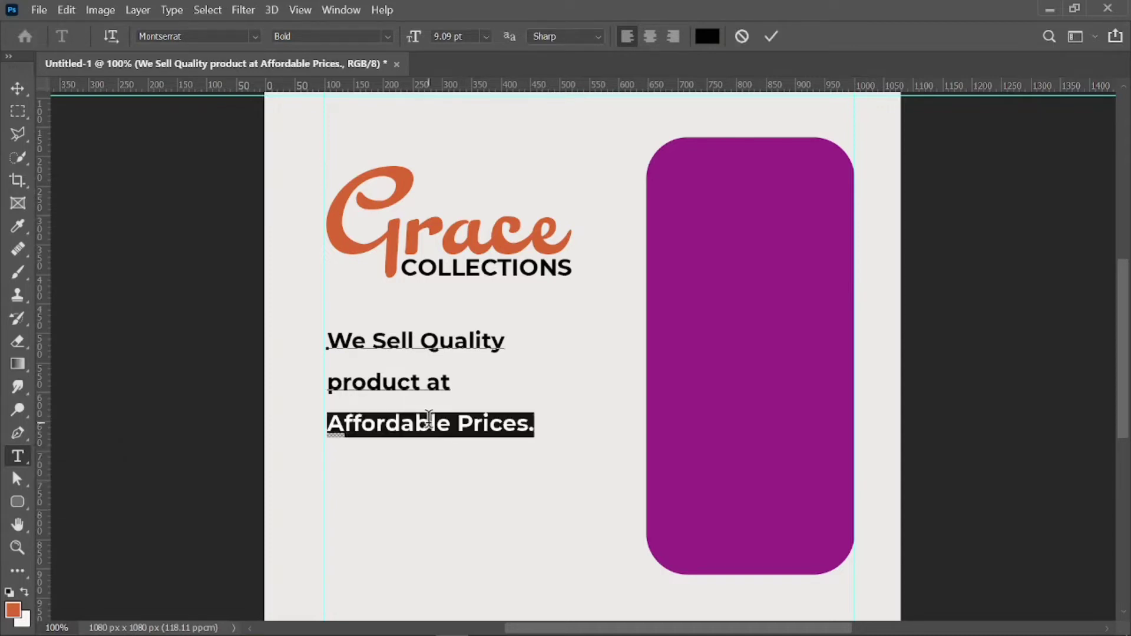
{"action": "left_click", "coordinate": [429, 419]}
{"action": "left_click", "coordinate": [429, 419]}
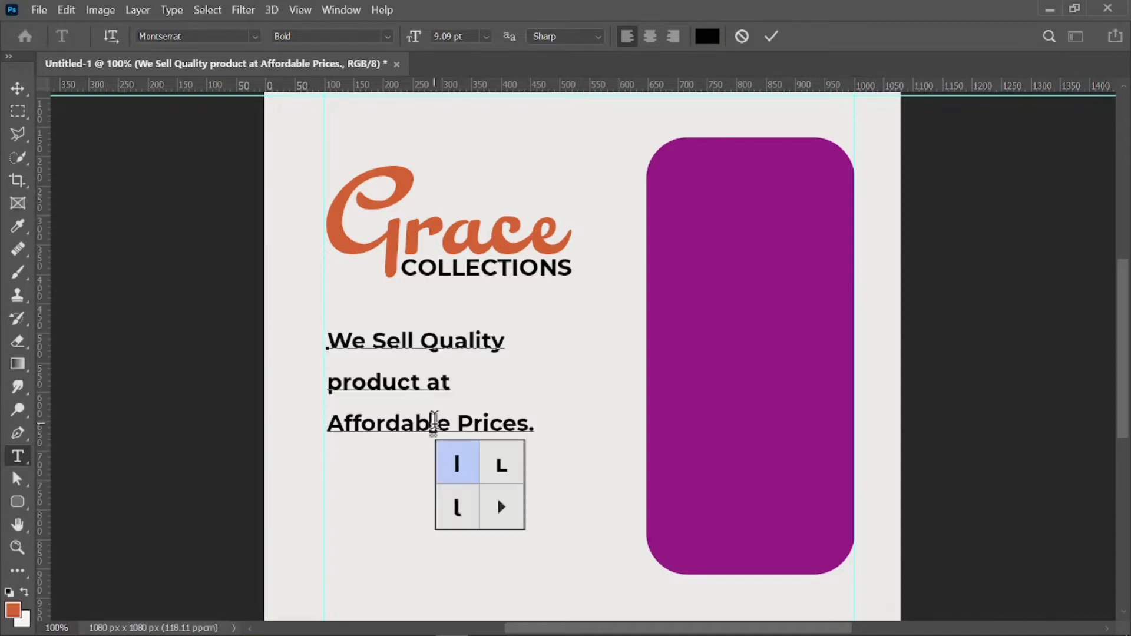
{"action": "double_click", "coordinate": [434, 419]}
{"action": "left_click", "coordinate": [434, 420]}
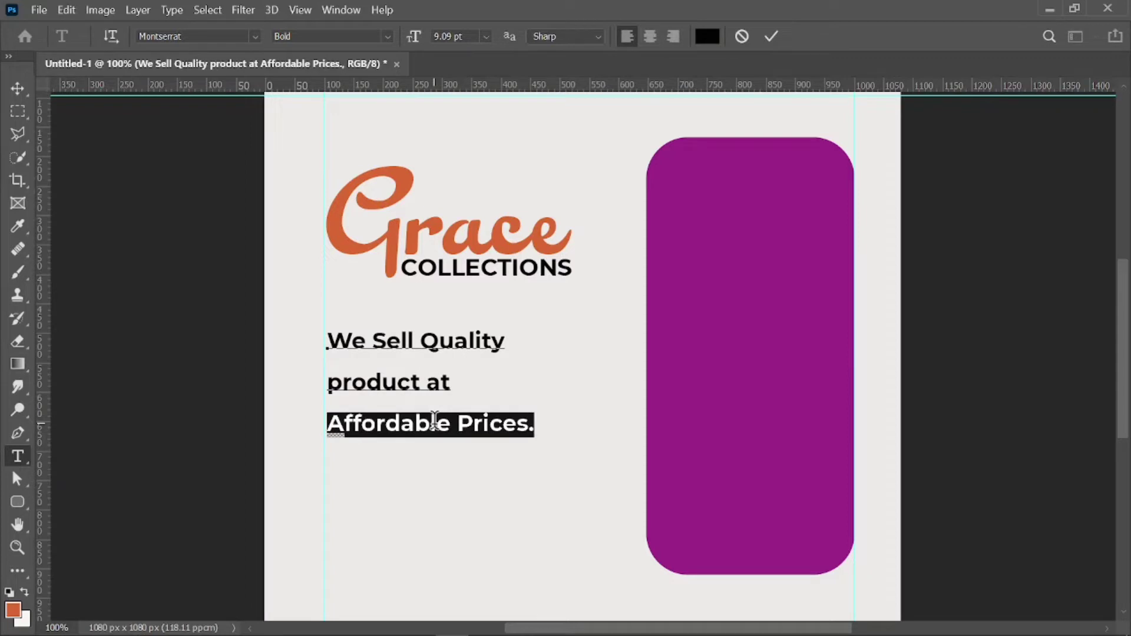
{"action": "double_click", "coordinate": [434, 420]}
{"action": "left_click", "coordinate": [435, 420]}
{"action": "left_click", "coordinate": [435, 419]}
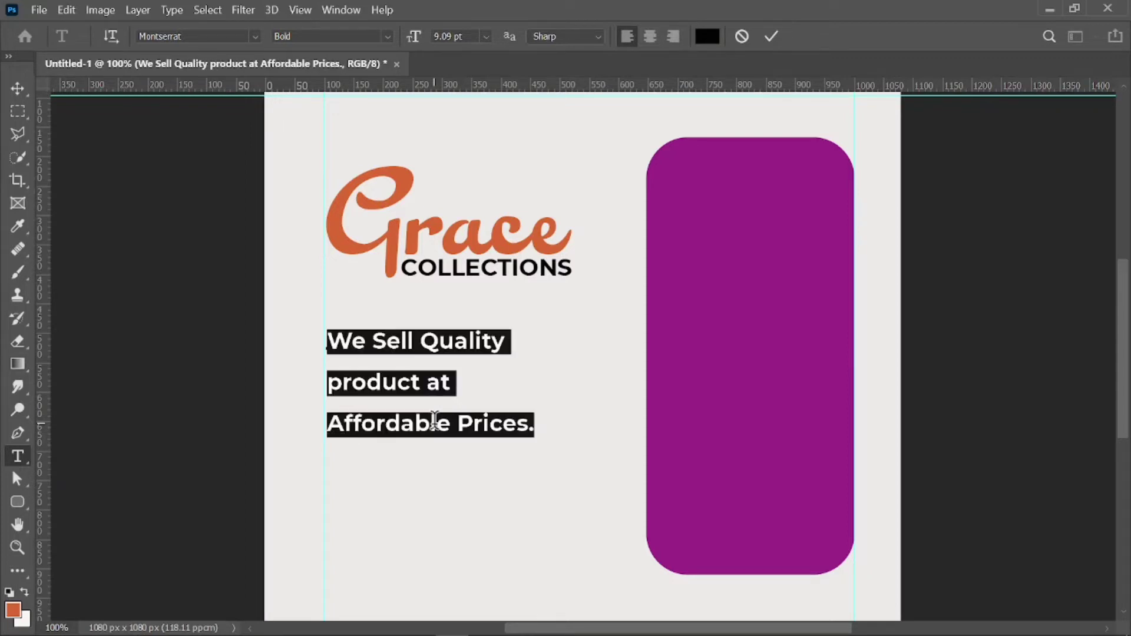
Set the tagline's leading to 11 pt in the Character panel and commit it.
{"action": "left_click", "coordinate": [339, 10]}
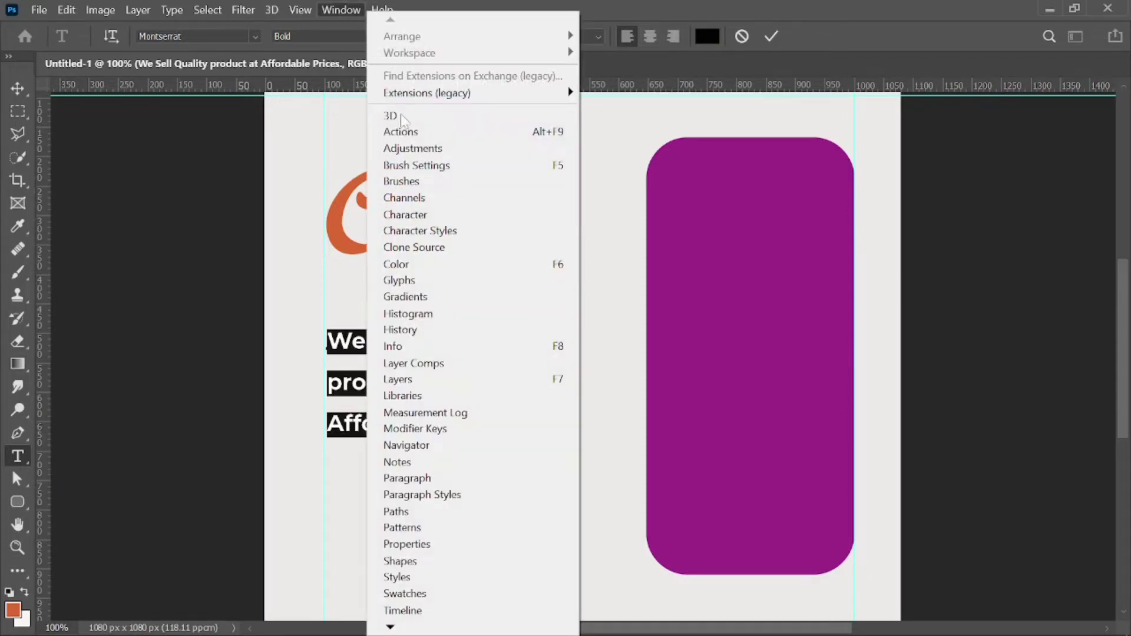
{"action": "left_click", "coordinate": [429, 215]}
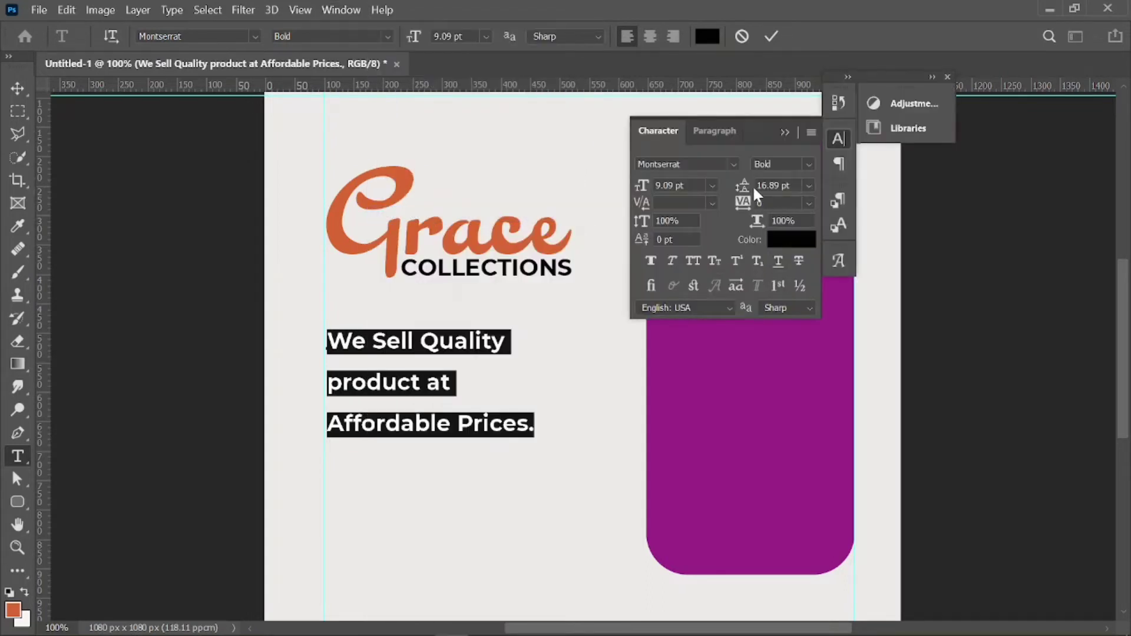
{"action": "left_click_drag", "start_coordinate": [750, 193], "coordinate": [746, 194]}
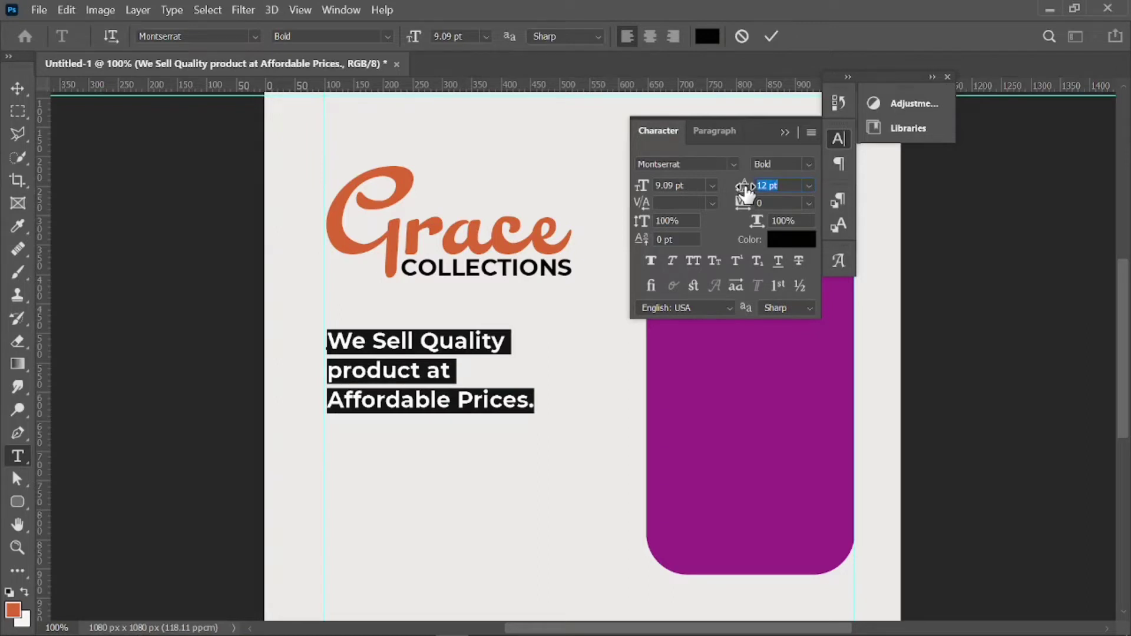
{"action": "left_click_drag", "start_coordinate": [746, 193], "coordinate": [746, 186]}
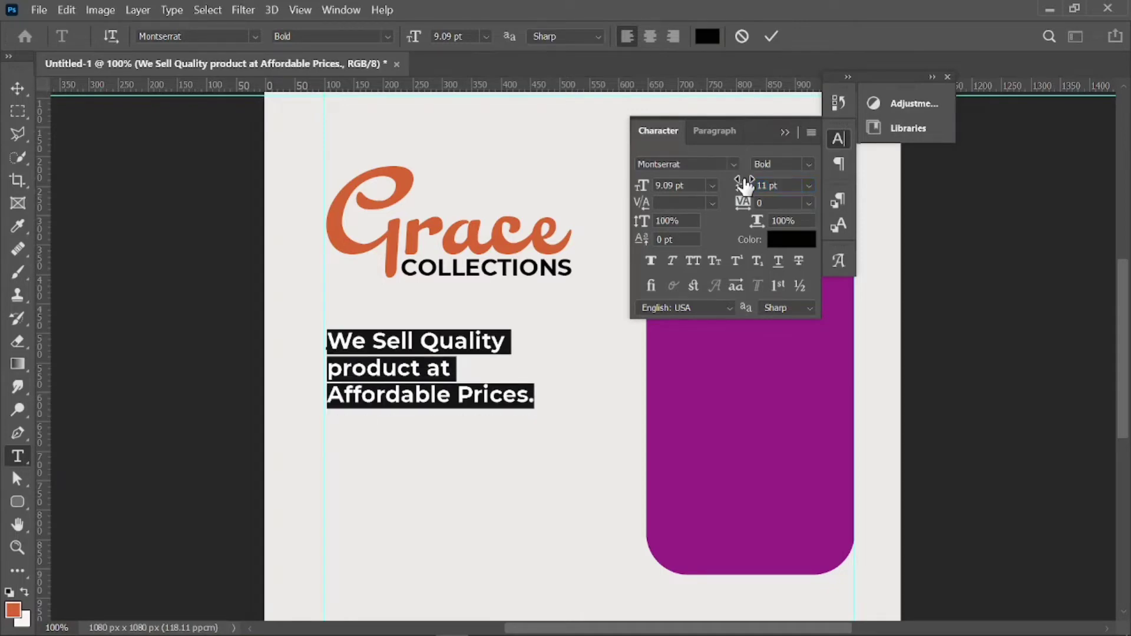
{"action": "left_click", "coordinate": [787, 134]}
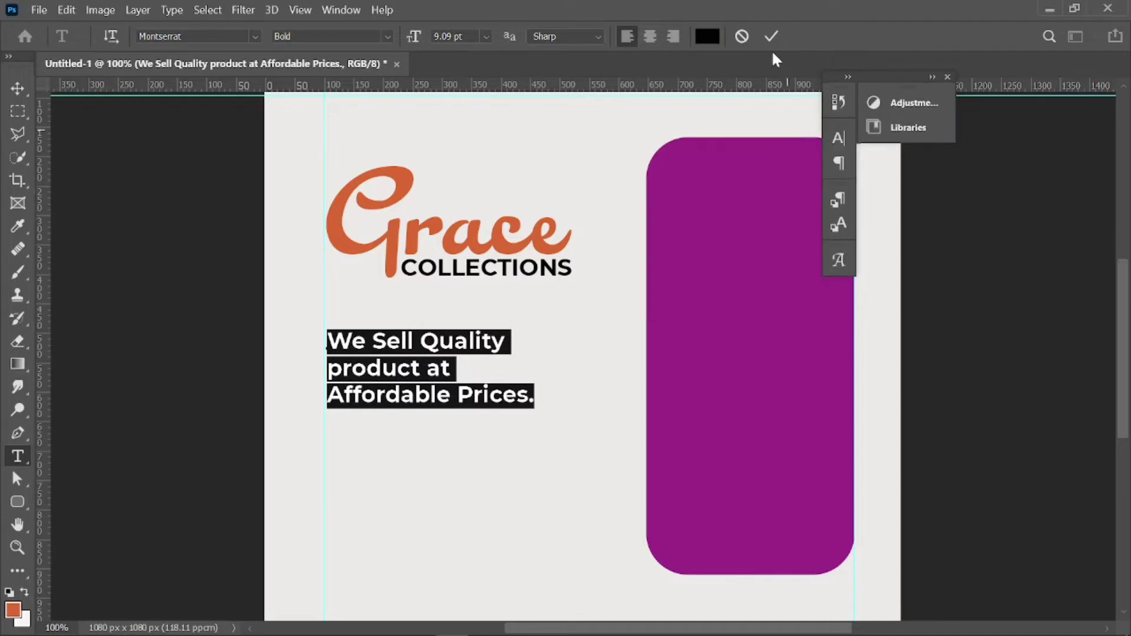
{"action": "left_click", "coordinate": [769, 36]}
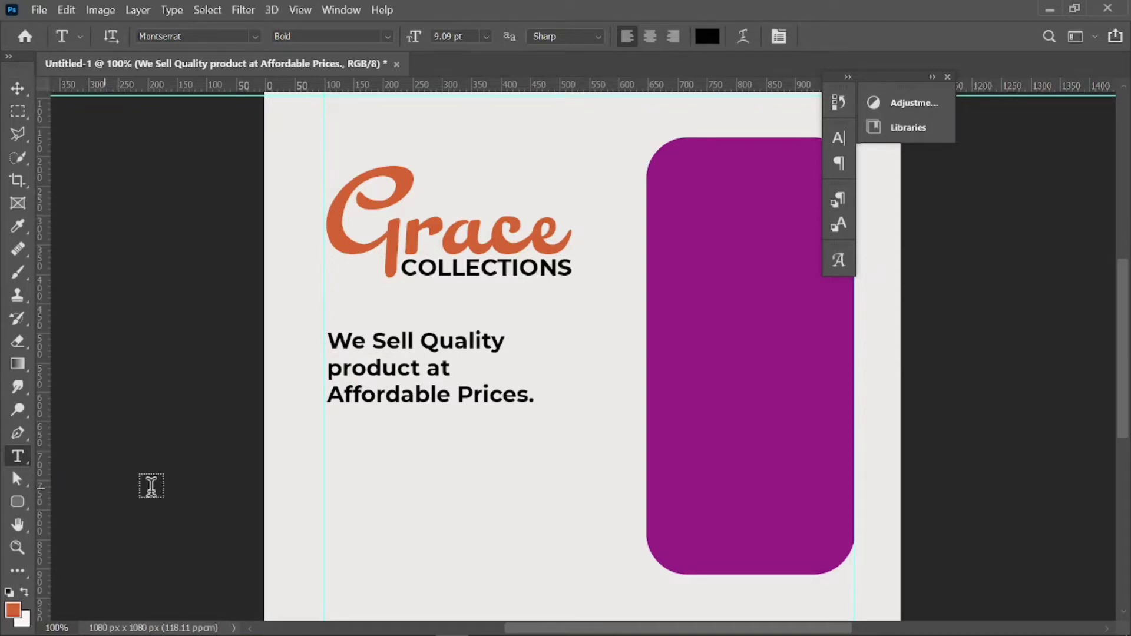
Draw a 277 x 71 px rounded rectangle below the tagline.
{"action": "left_click", "coordinate": [19, 506]}
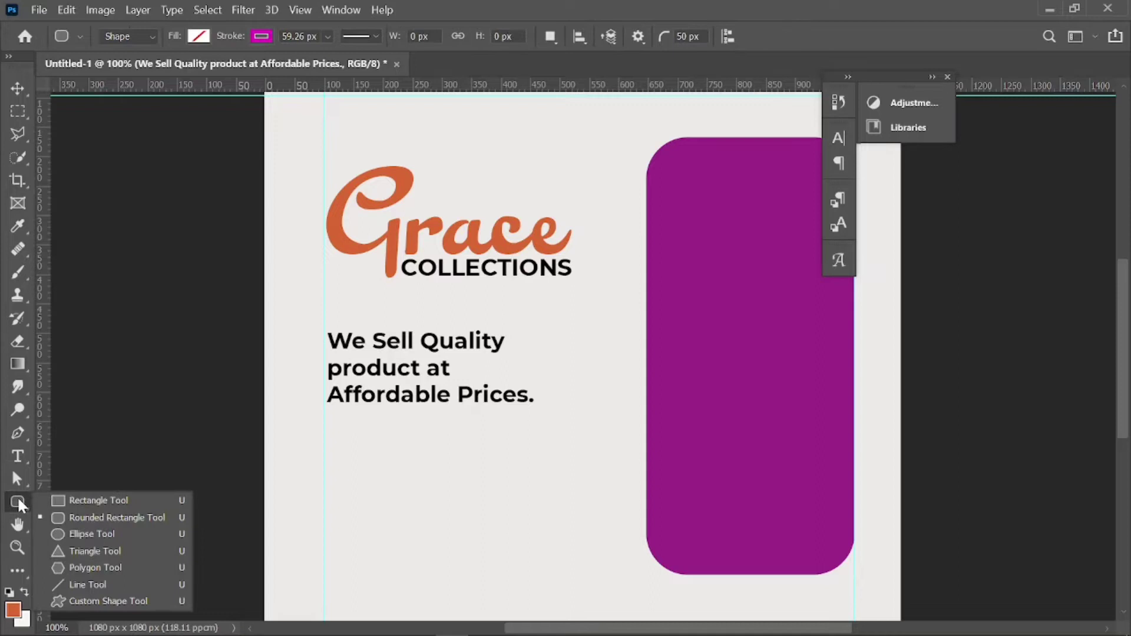
{"action": "left_click", "coordinate": [82, 512]}
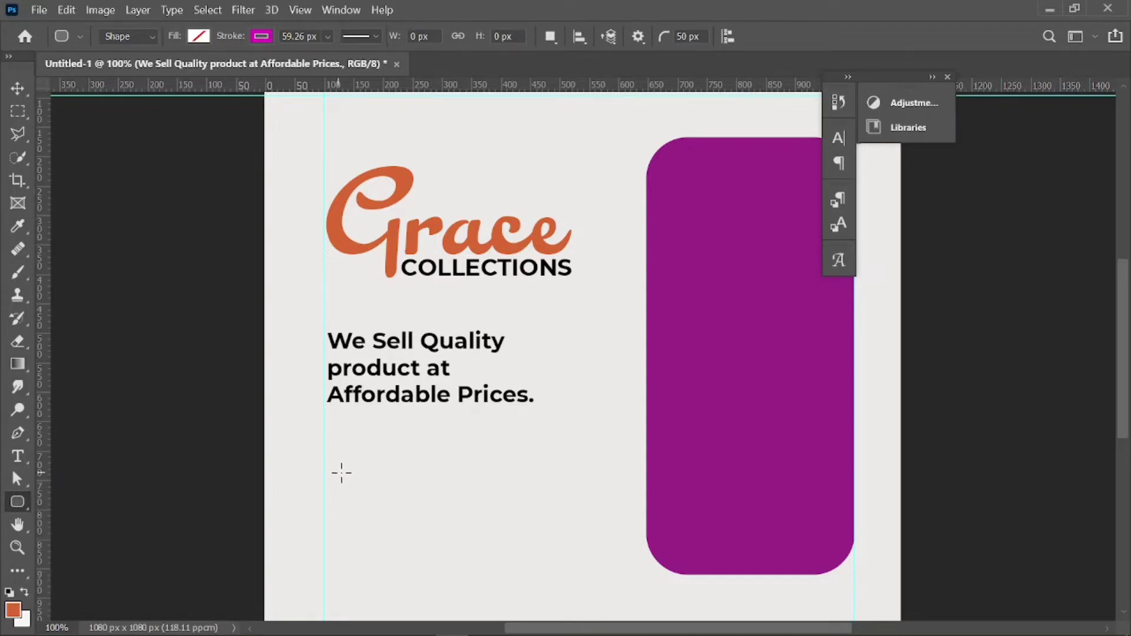
{"action": "left_click_drag", "start_coordinate": [327, 441], "coordinate": [487, 480]}
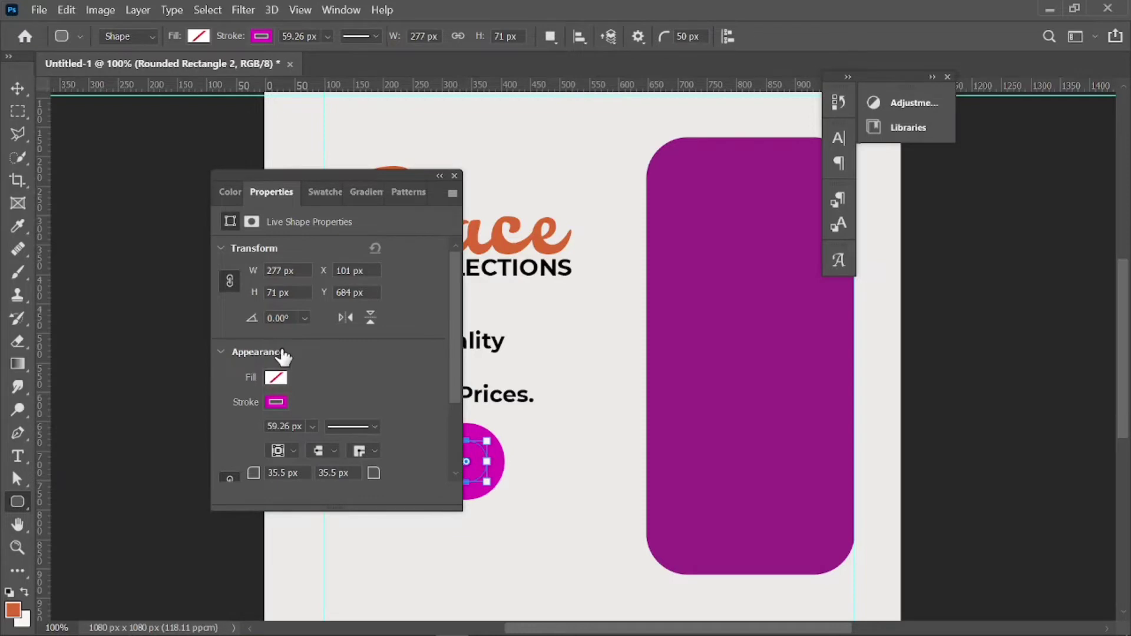
Give the pill a purple fill with no outline.
{"action": "left_click", "coordinate": [260, 36]}
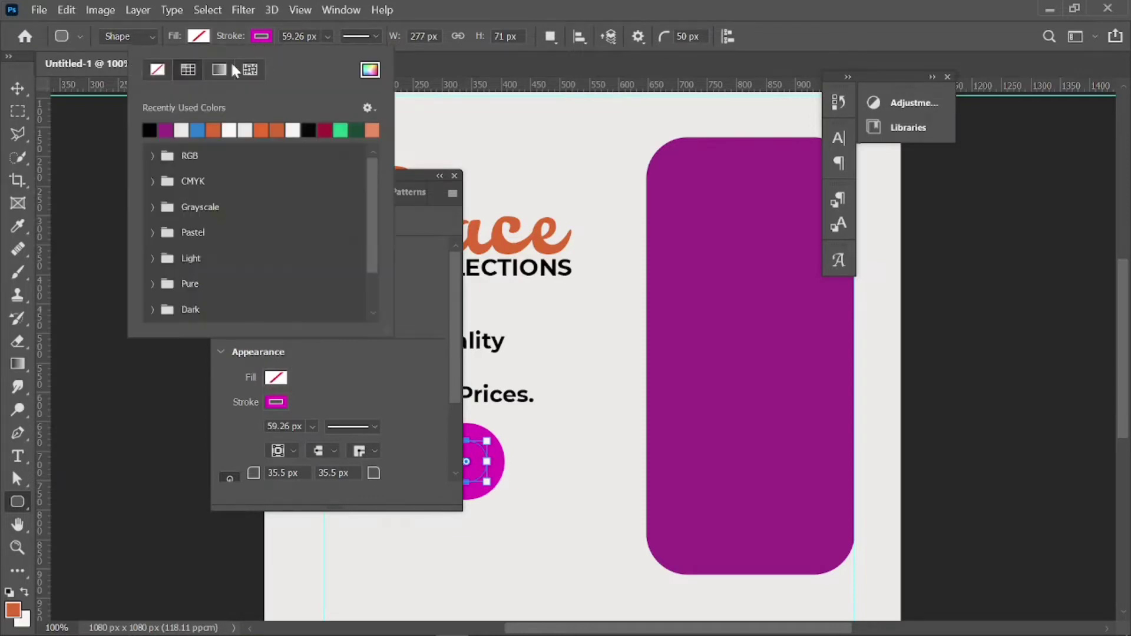
{"action": "left_click", "coordinate": [157, 71]}
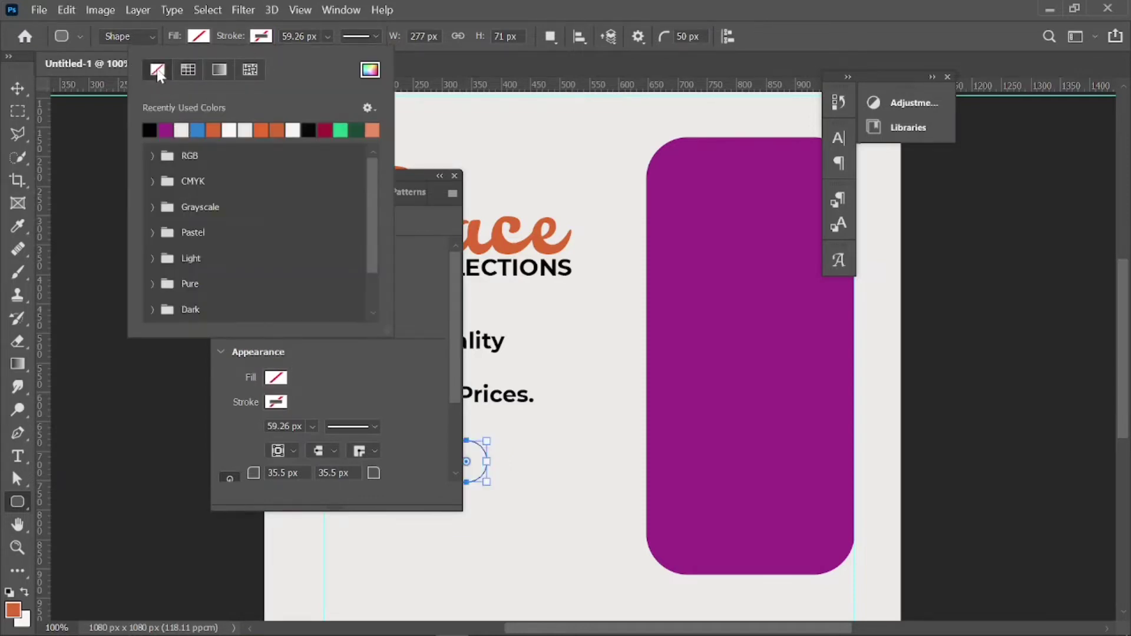
{"action": "left_click", "coordinate": [196, 37]}
{"action": "left_click", "coordinate": [109, 126]}
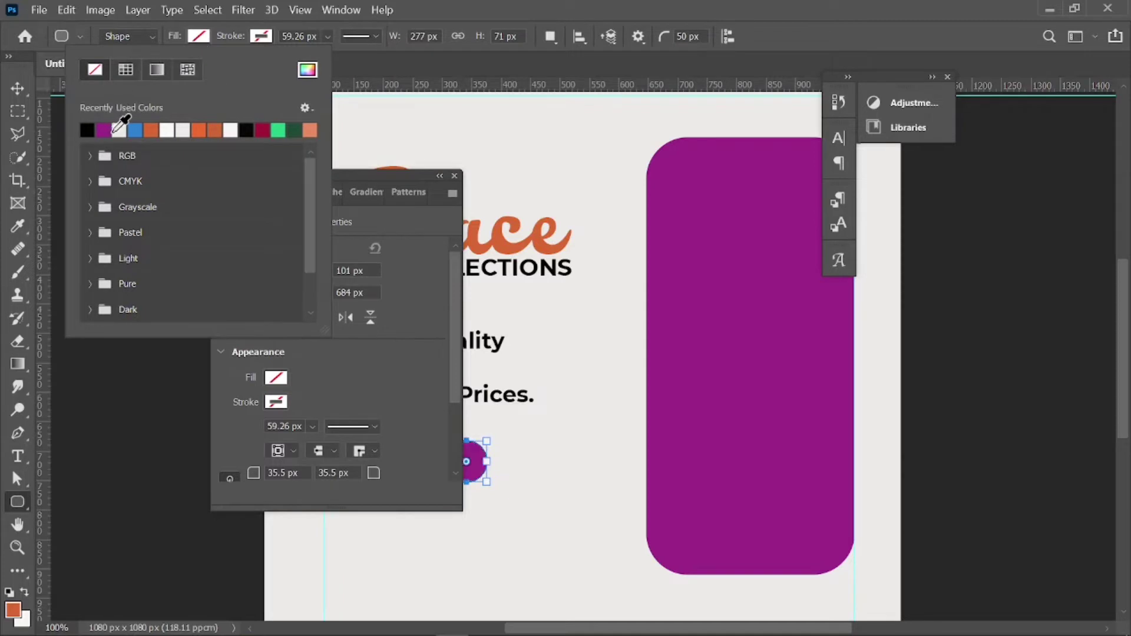
{"action": "left_click", "coordinate": [354, 97]}
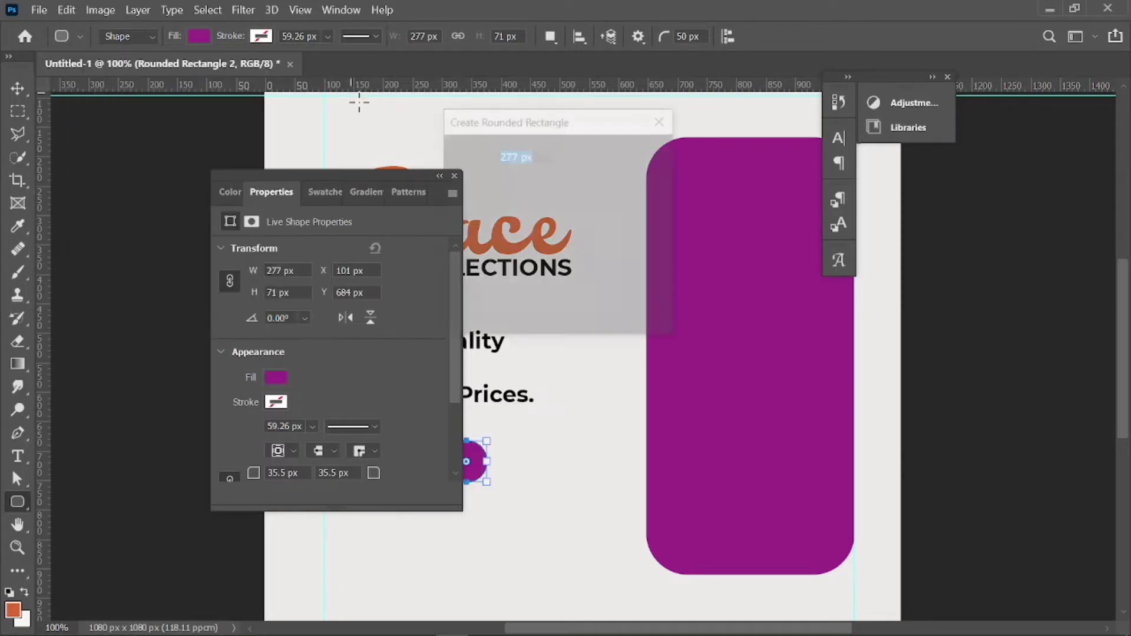
{"action": "left_click", "coordinate": [628, 303]}
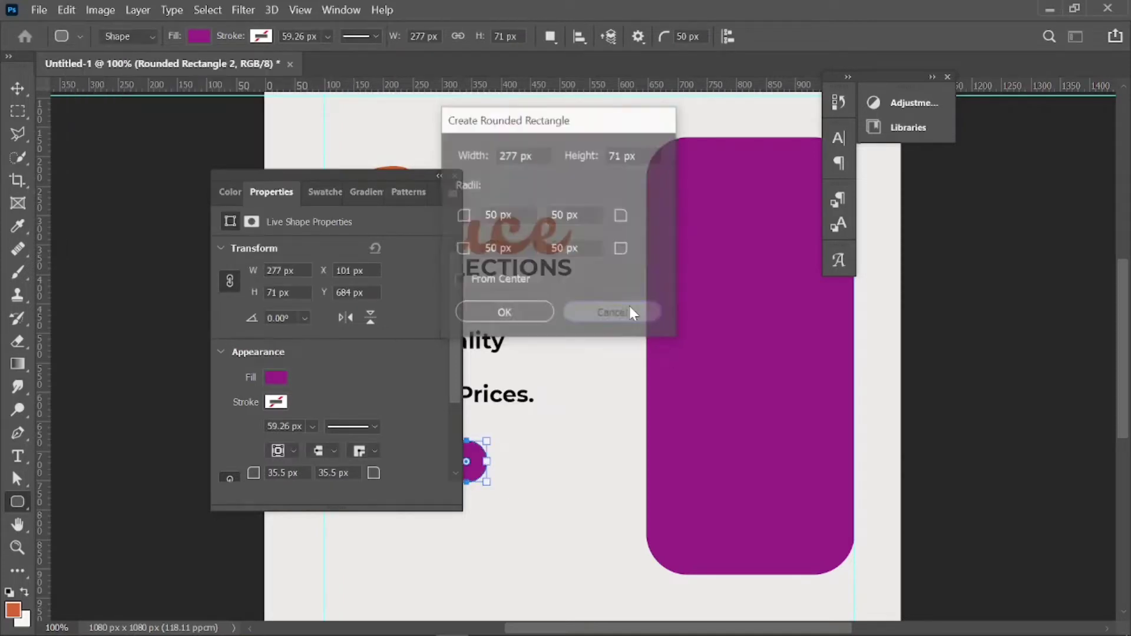
{"action": "left_click", "coordinate": [455, 176]}
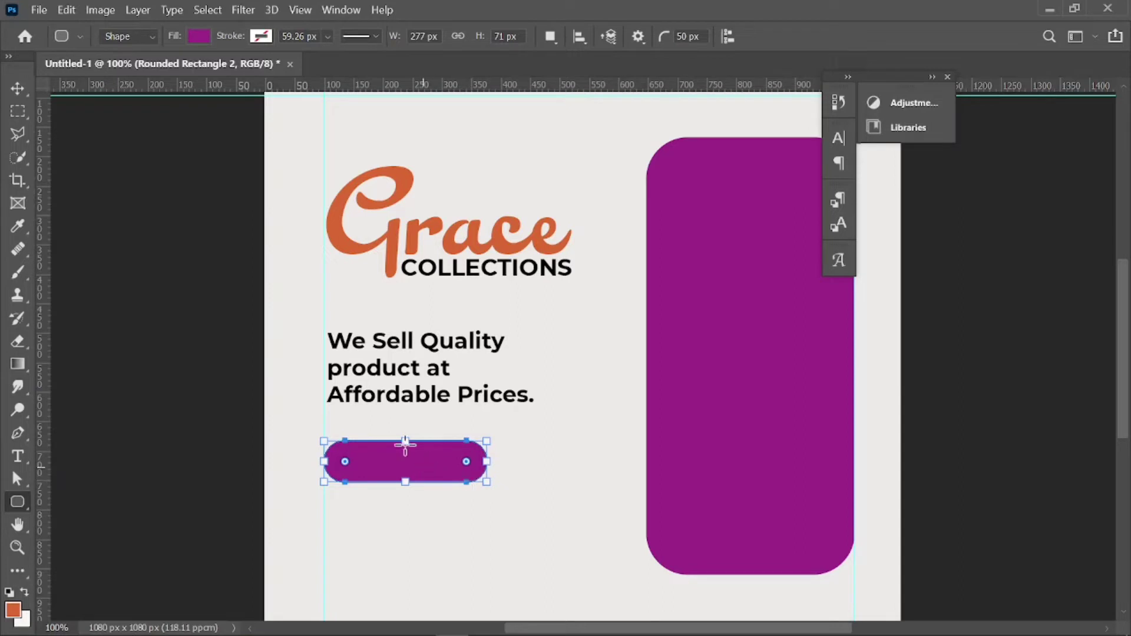
Nudge the purple pill a few pixels to line up with the tagline's left edge.
{"action": "left_click", "coordinate": [17, 88]}
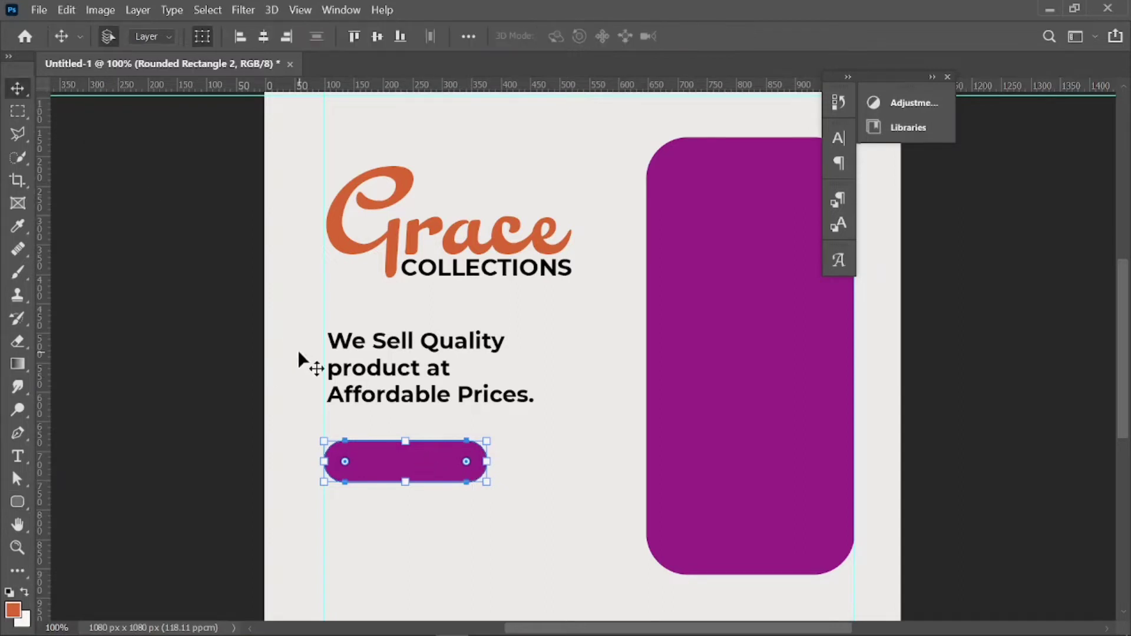
{"action": "left_click_drag", "start_coordinate": [382, 461], "coordinate": [384, 461]}
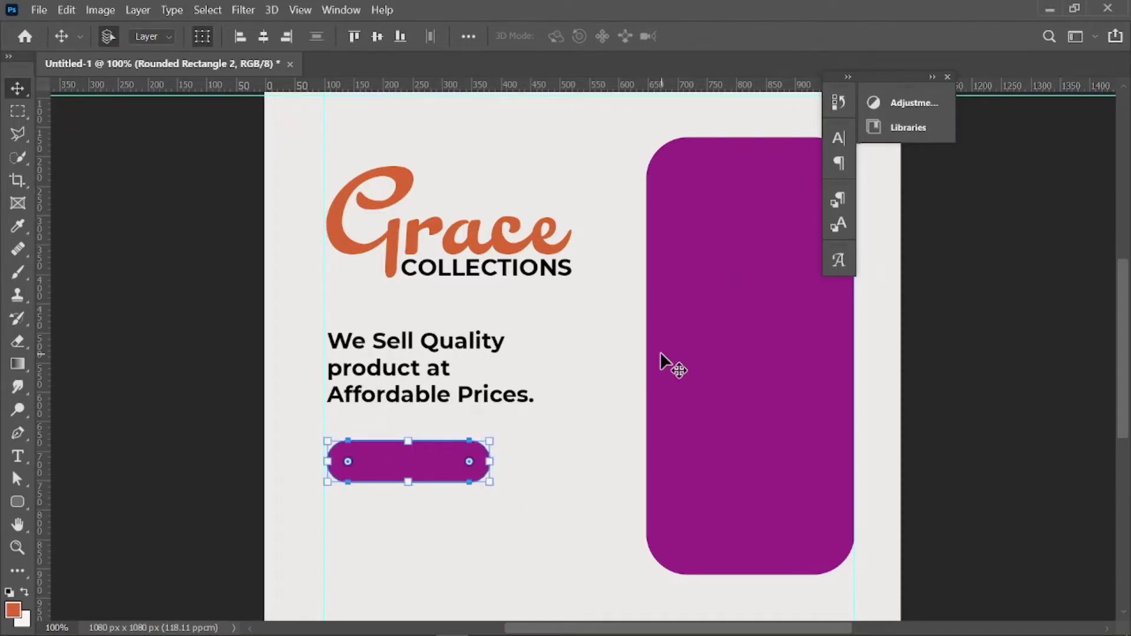
{"action": "left_click", "coordinate": [616, 390]}
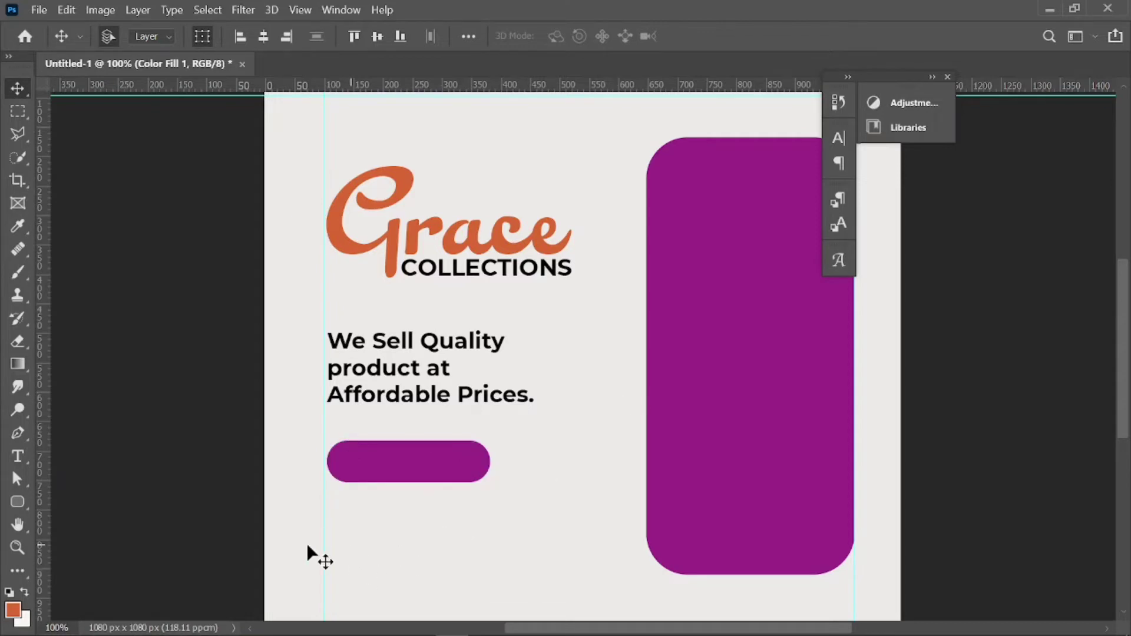
{"action": "left_click", "coordinate": [16, 479]}
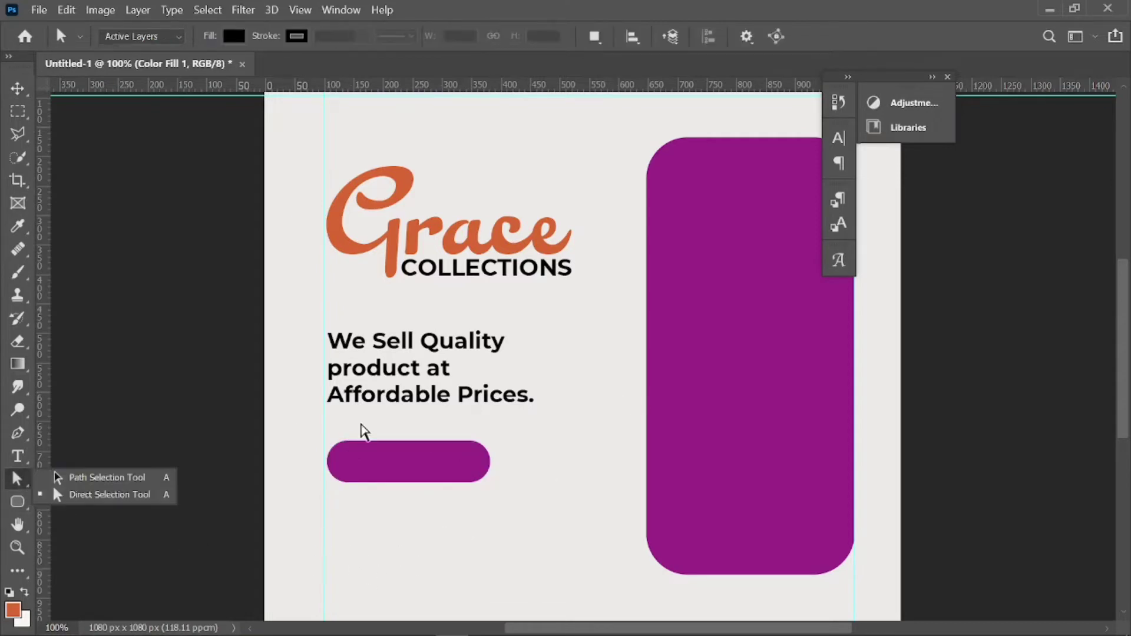
Add a new text layer beside the pill and replace its placeholder with ORDER NOW!
{"action": "left_click", "coordinate": [19, 455]}
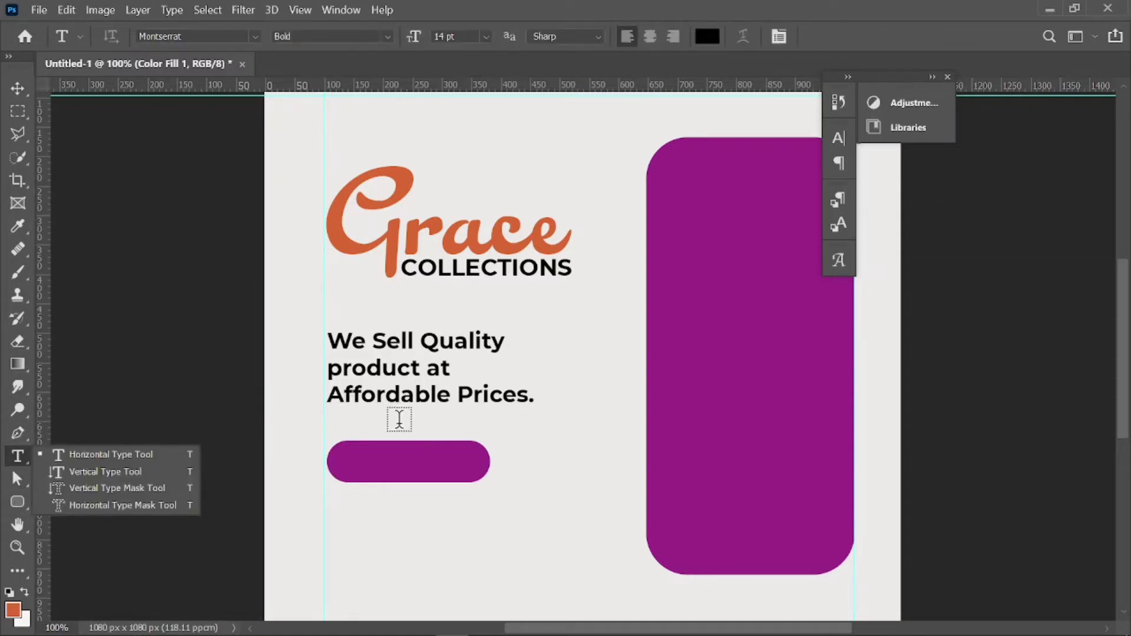
{"action": "left_click", "coordinate": [539, 468]}
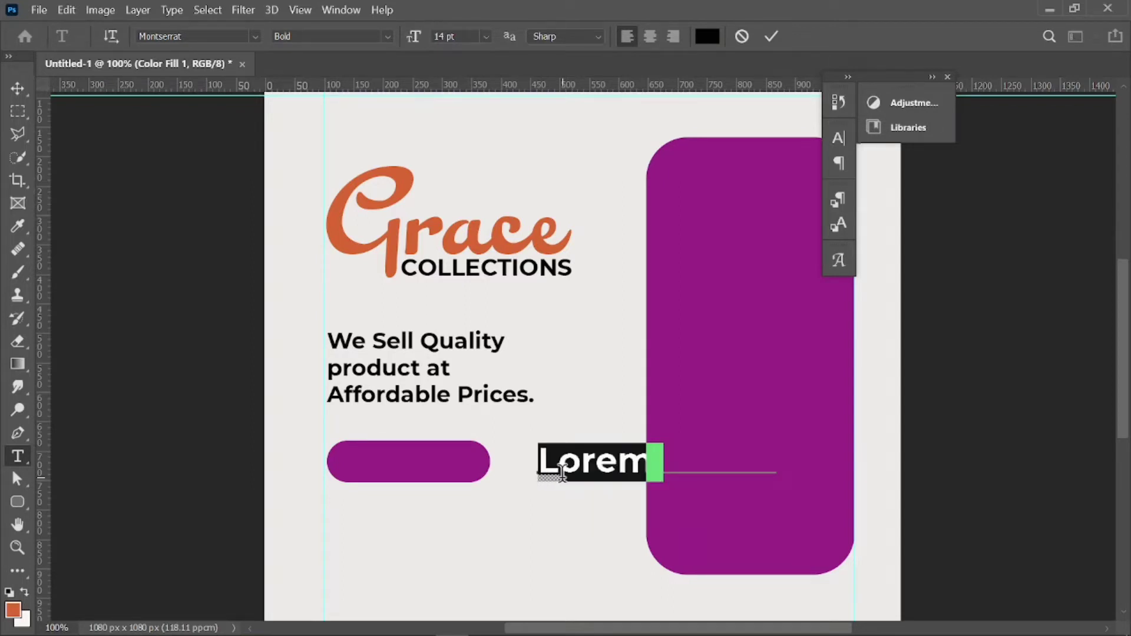
{"action": "type", "text": "Ipsum"}
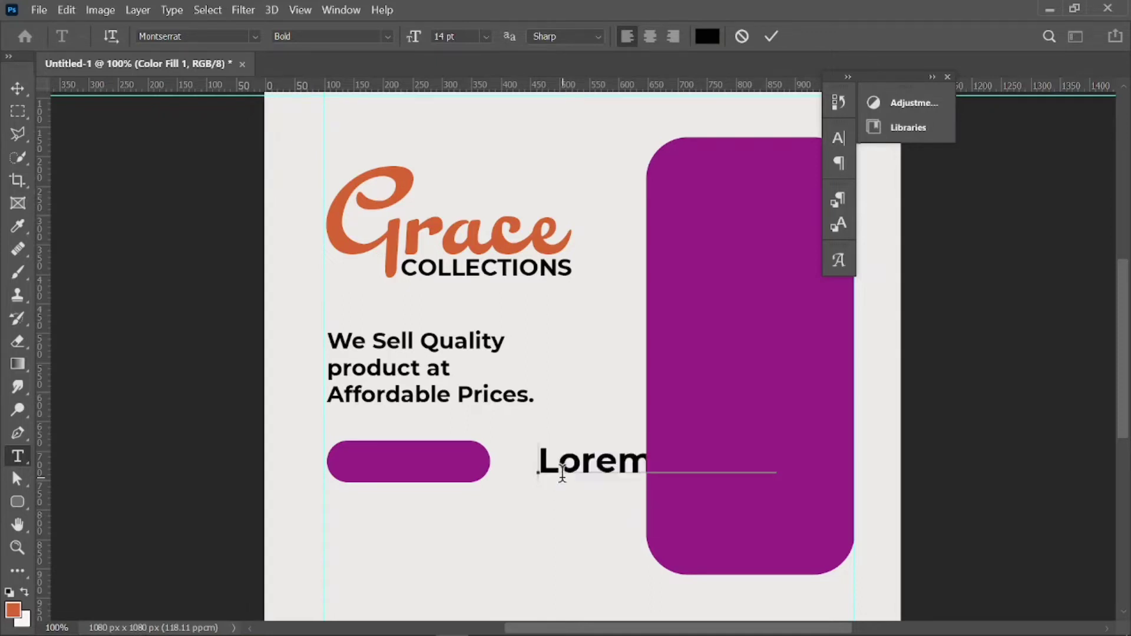
{"action": "double_click", "coordinate": [617, 471]}
{"action": "key", "text": "BackSpace"}
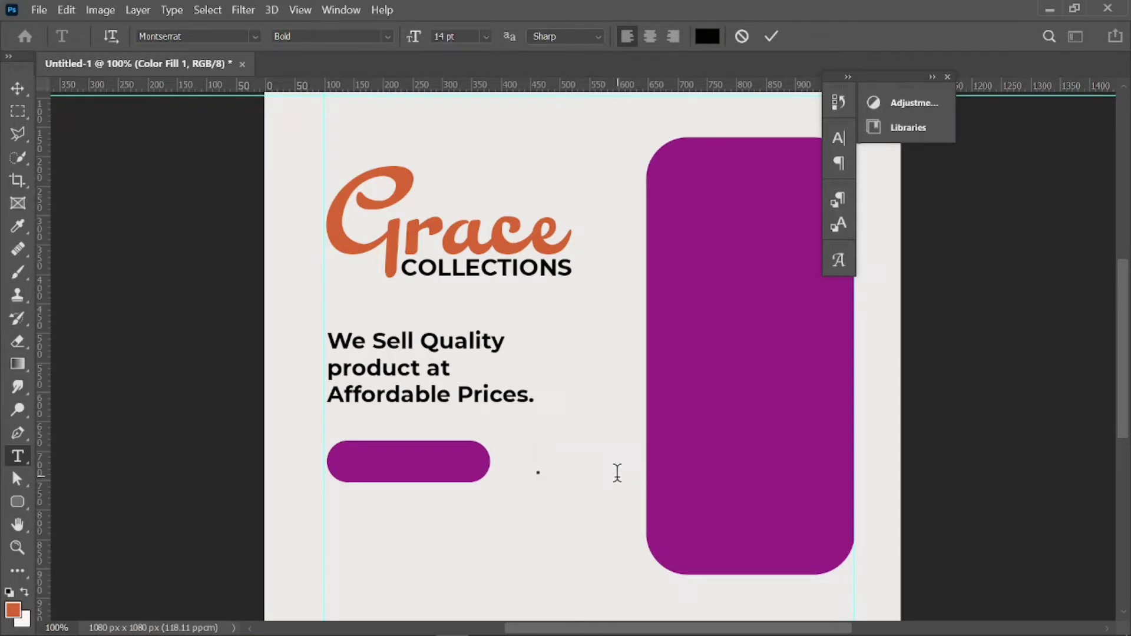
{"action": "type", "text": "OR"}
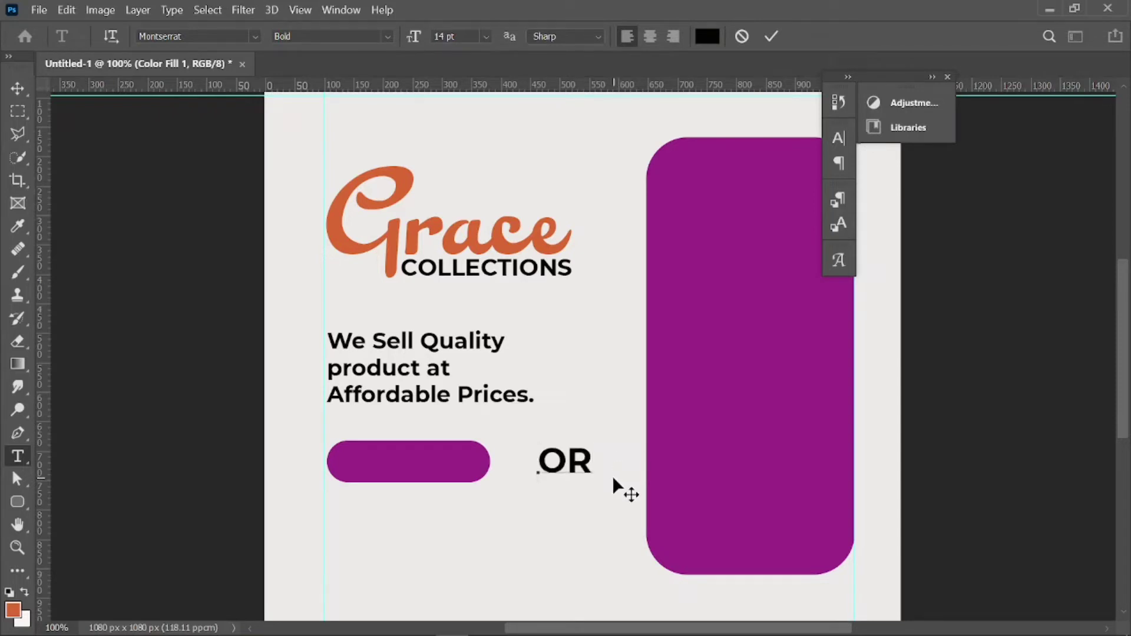
{"action": "type", "text": "DE"}
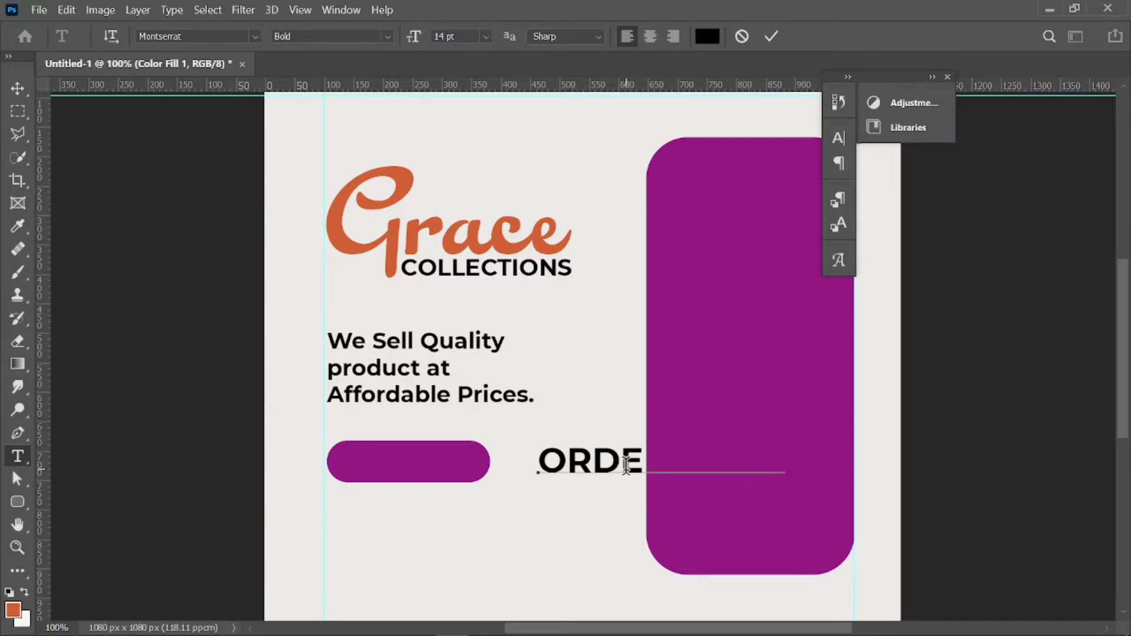
Set the ORDER NOW! text to 9 pt Montserrat Regular and commit it.
{"action": "key", "text": "ctrl+a"}
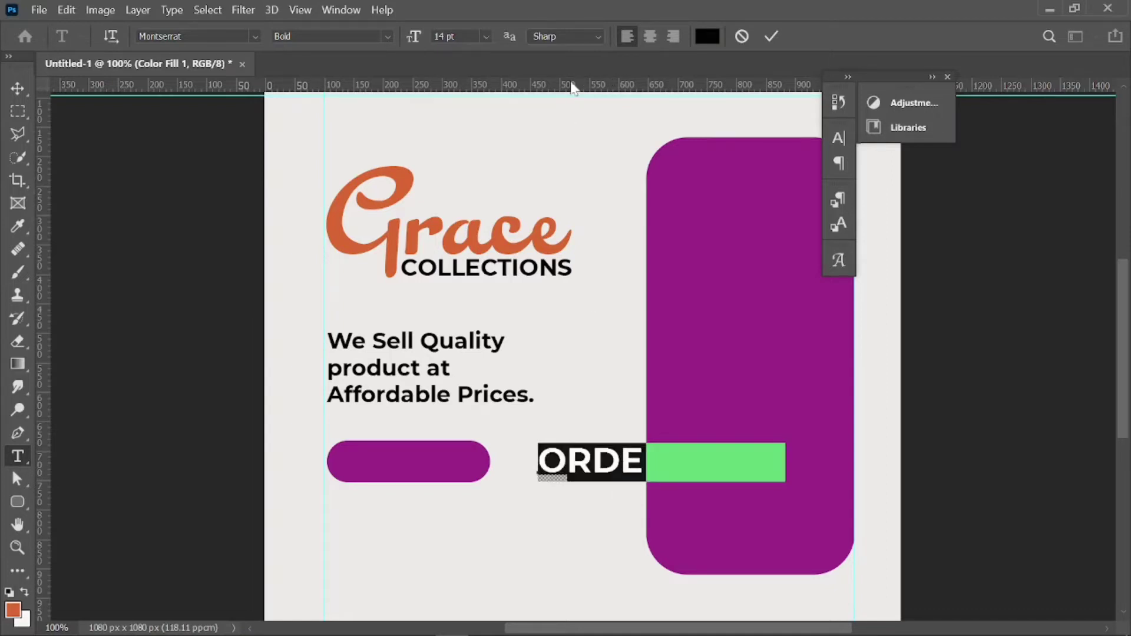
{"action": "left_click", "coordinate": [486, 37]}
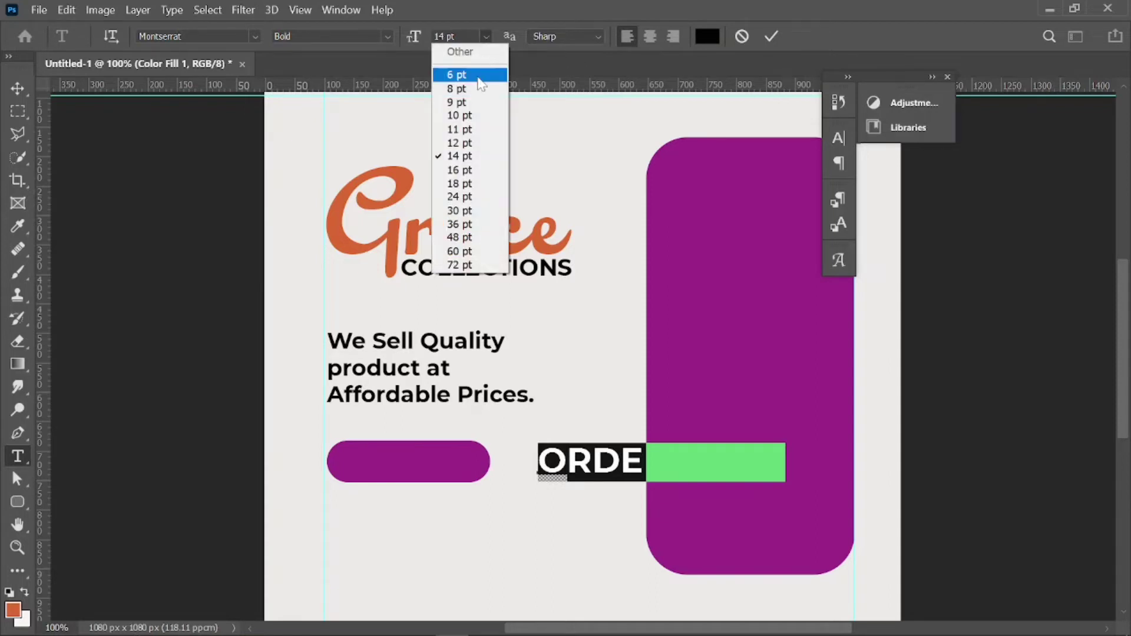
{"action": "left_click", "coordinate": [465, 108]}
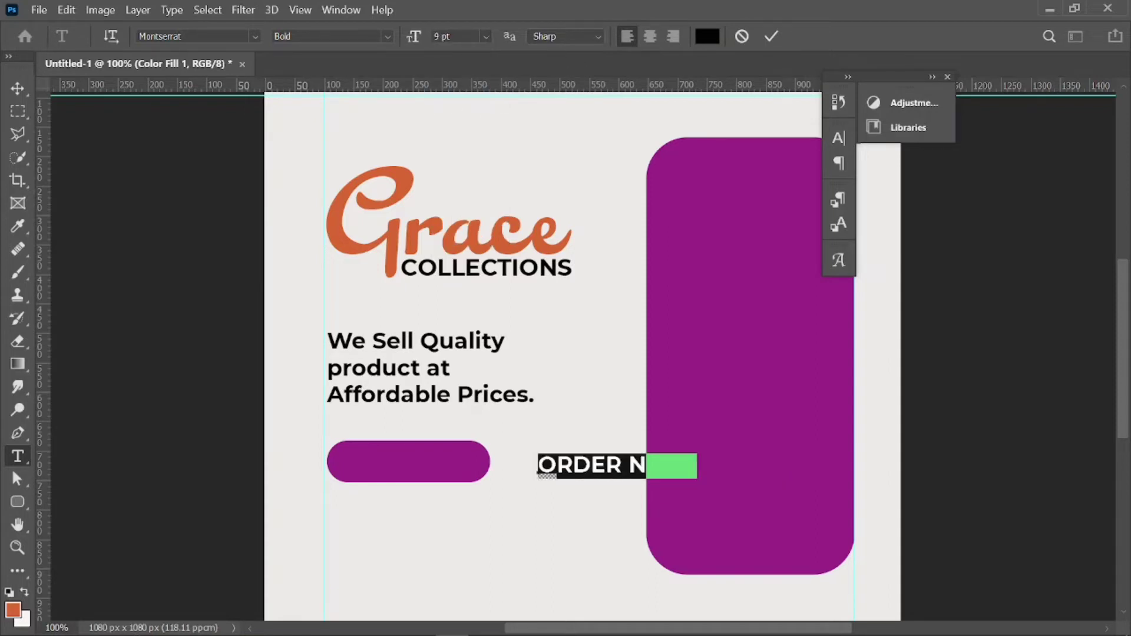
{"action": "left_click", "coordinate": [386, 36]}
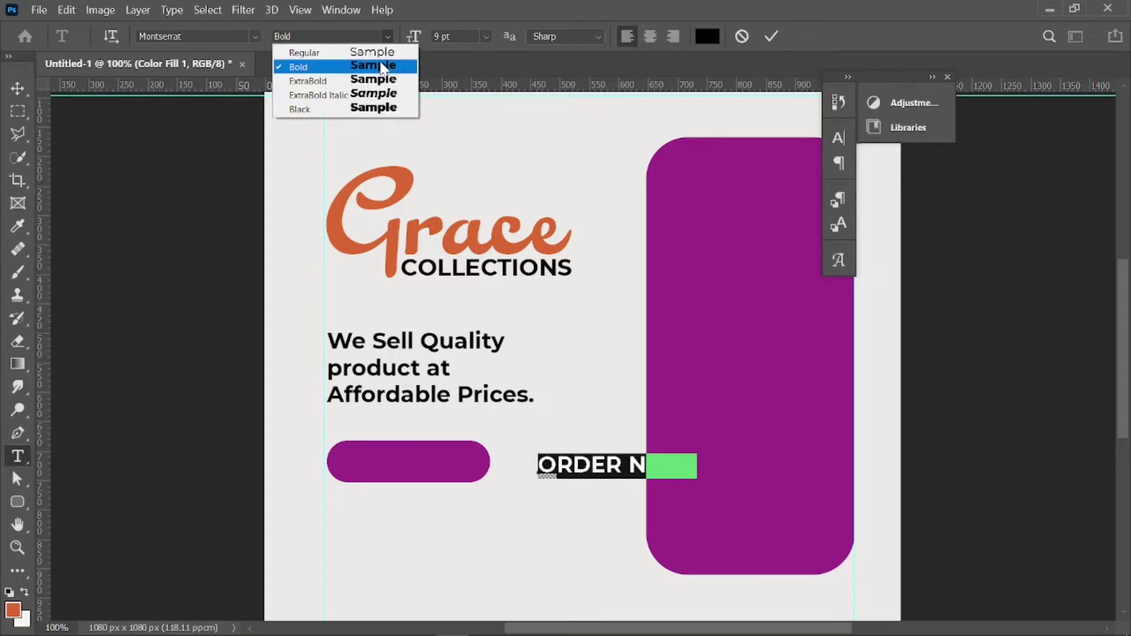
{"action": "left_click", "coordinate": [379, 50]}
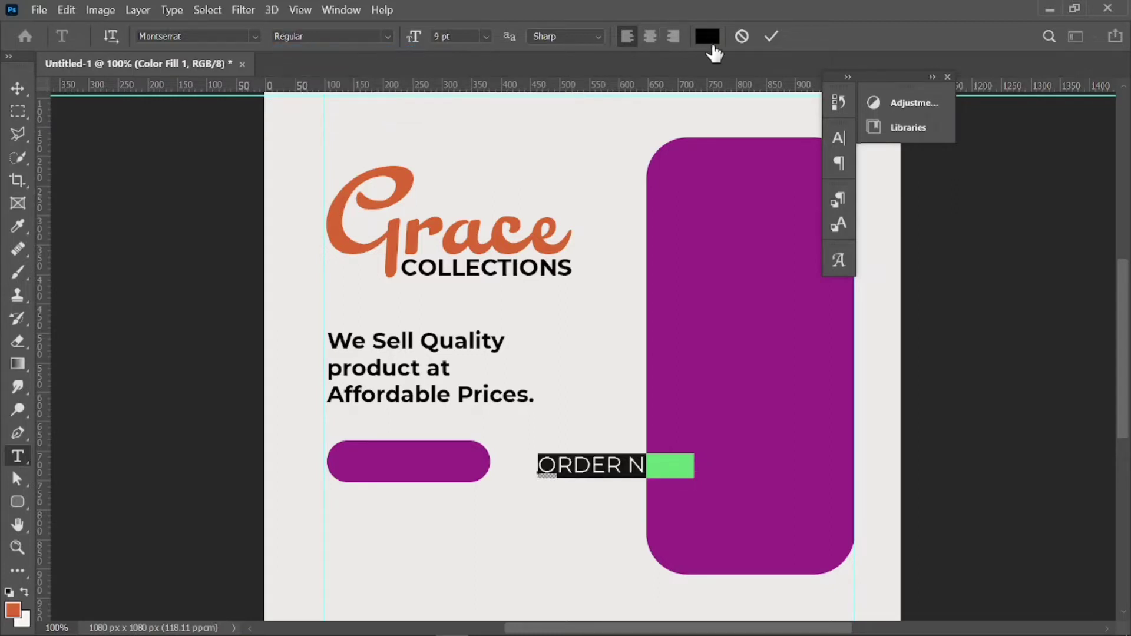
{"action": "left_click", "coordinate": [770, 36]}
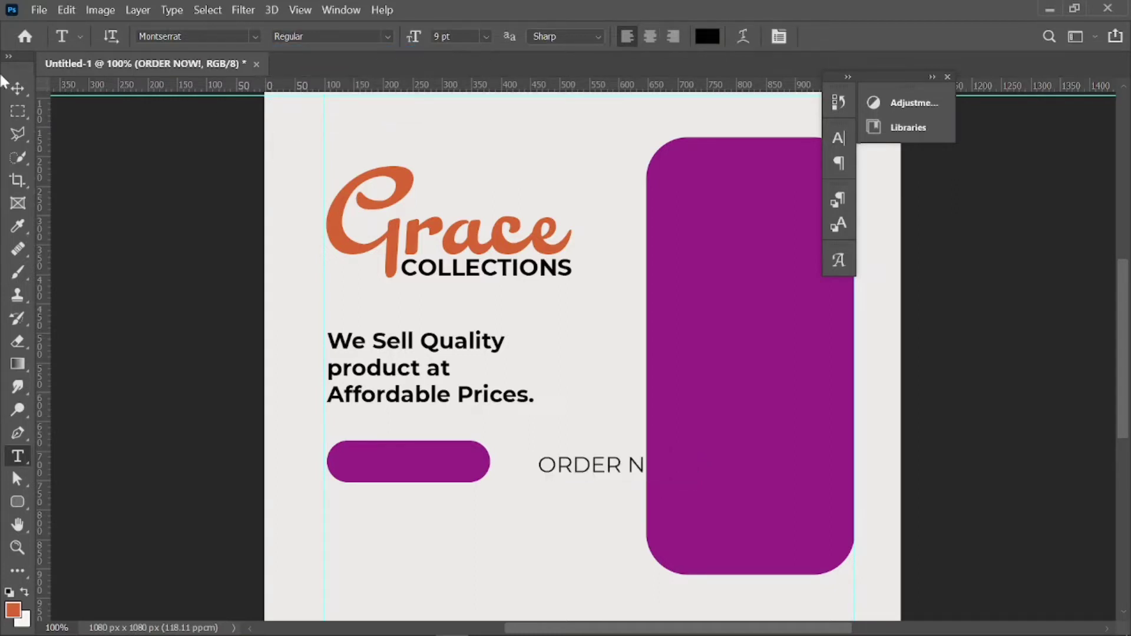
{"action": "left_click", "coordinate": [18, 89]}
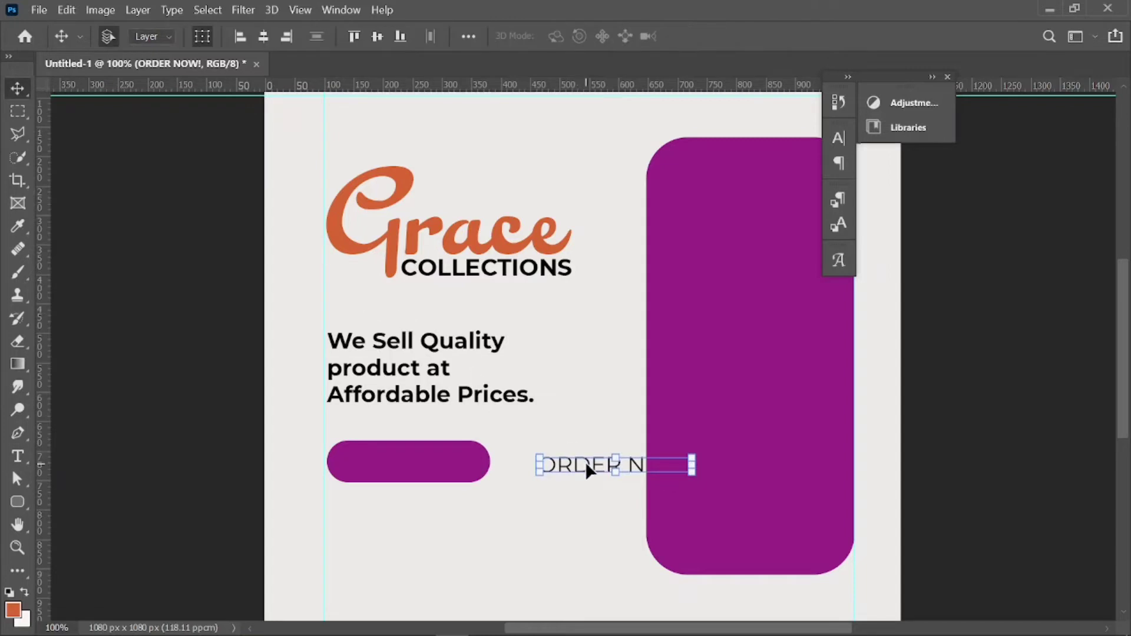
Move the ORDER NOW! text toward the pill and stack it above Rounded Rectangle 2.
{"action": "left_click_drag", "start_coordinate": [588, 469], "coordinate": [387, 460]}
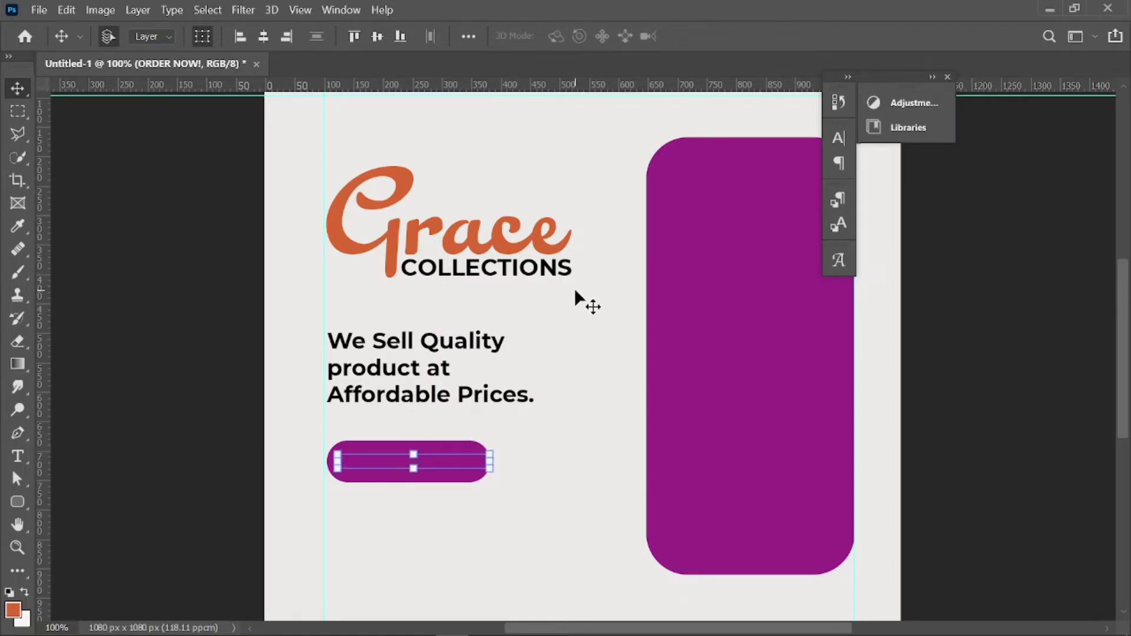
{"action": "key", "text": "F7"}
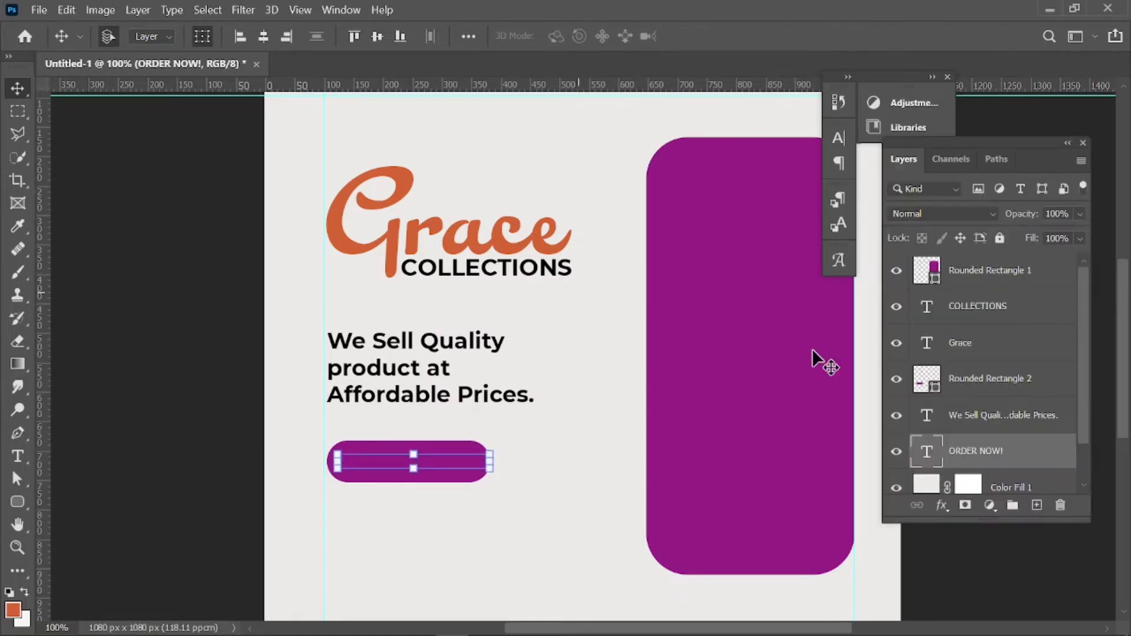
{"action": "left_click_drag", "start_coordinate": [969, 452], "coordinate": [976, 363]}
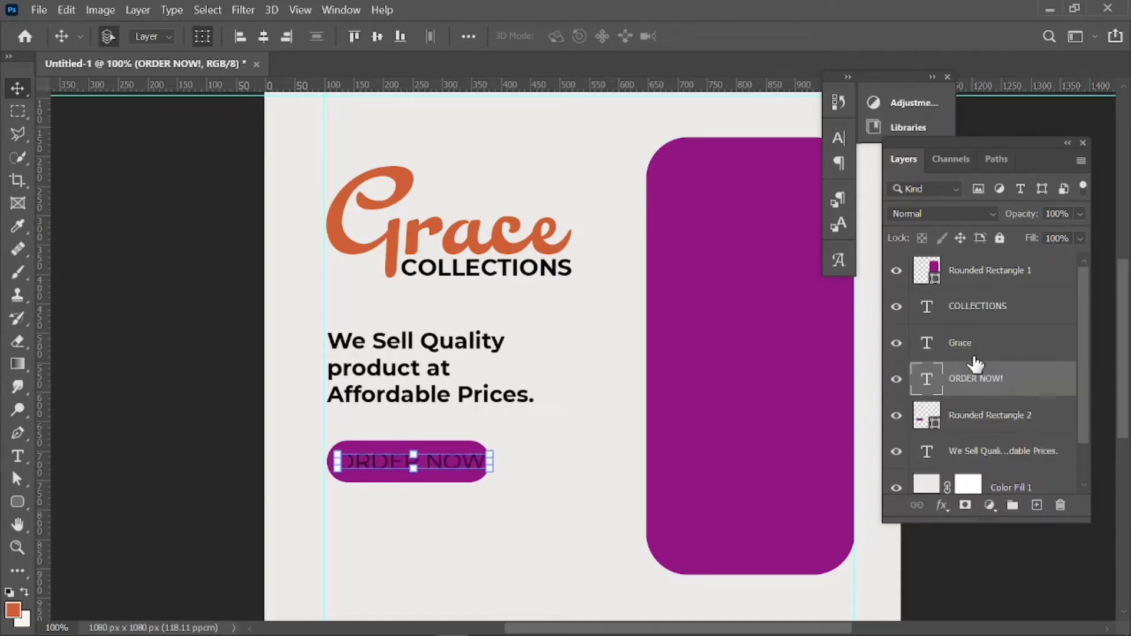
Scale the ORDER NOW! text slightly and nudge it to sit centred inside the purple pill.
{"action": "mouse_move", "coordinate": [479, 462]}
{"action": "left_mouse_down"}
{"action": "mouse_move", "coordinate": [466, 462]}
{"action": "mouse_move", "coordinate": [479, 470]}
{"action": "left_mouse_up"}
{"action": "key", "text": "ctrl+t"}
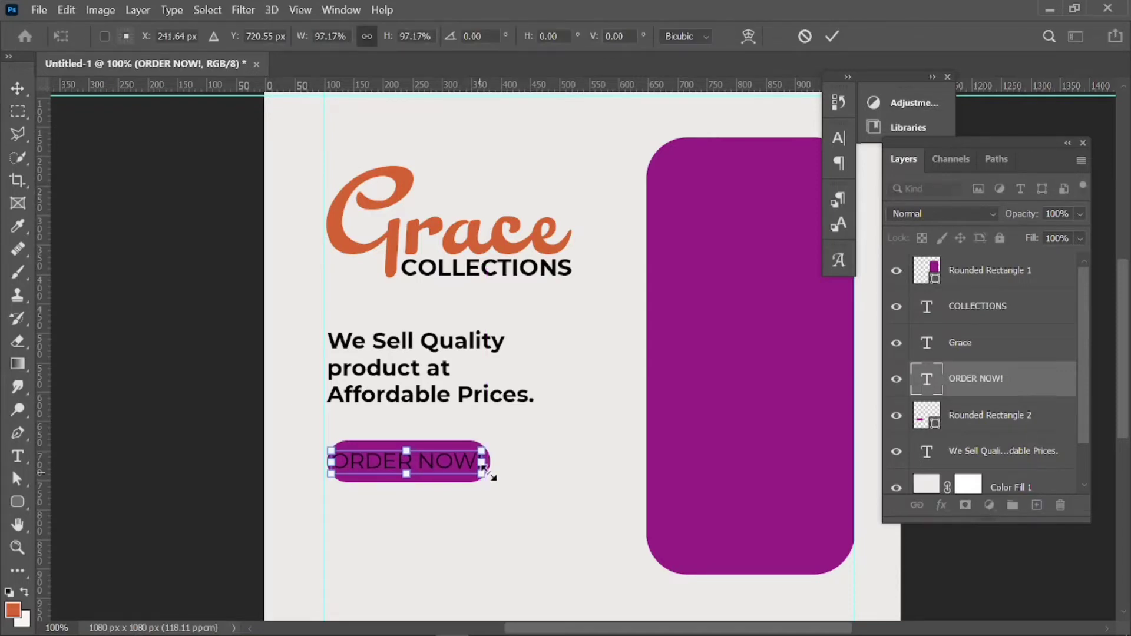
{"action": "left_click", "coordinate": [831, 37]}
{"action": "left_click", "coordinate": [516, 439]}
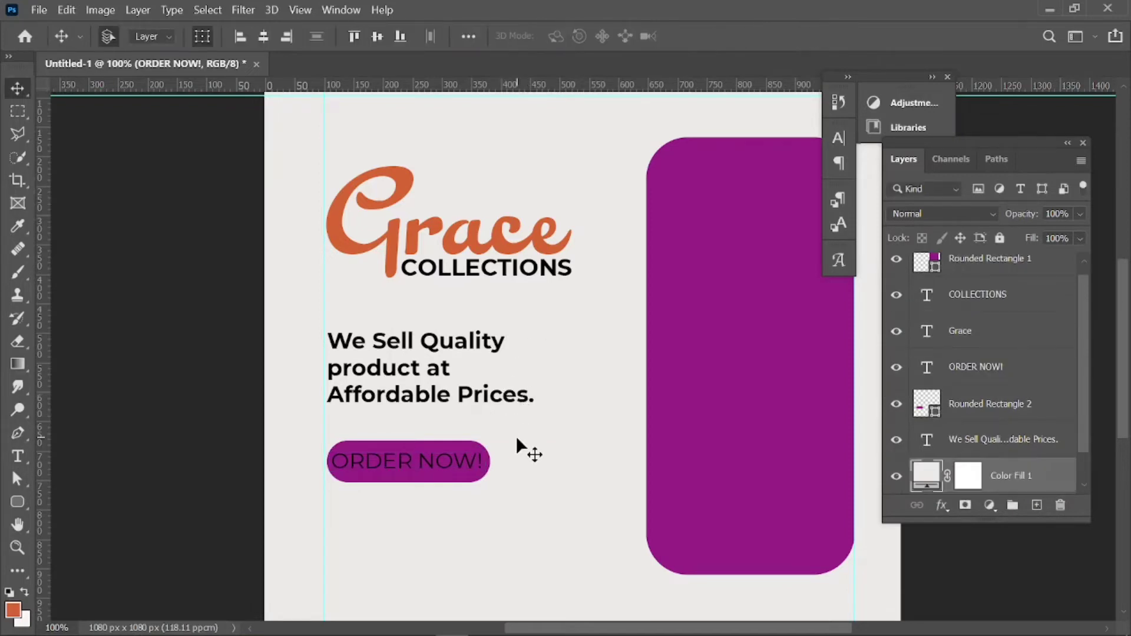
{"action": "left_click", "coordinate": [452, 458]}
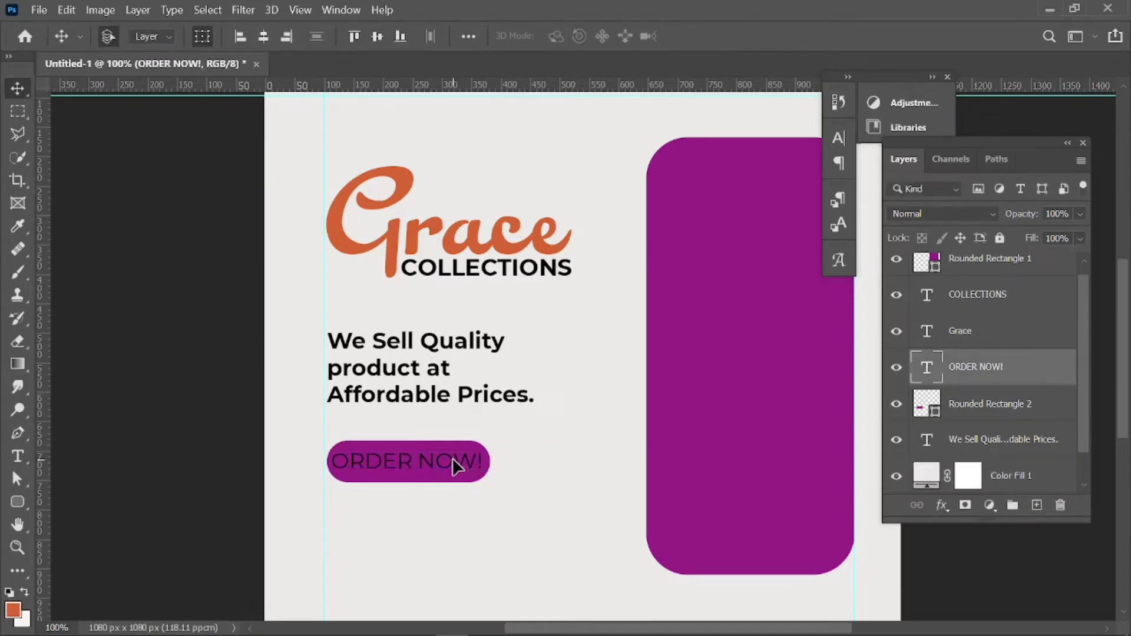
{"action": "left_click_drag", "start_coordinate": [452, 458], "coordinate": [457, 462]}
{"action": "left_click", "coordinate": [531, 465]}
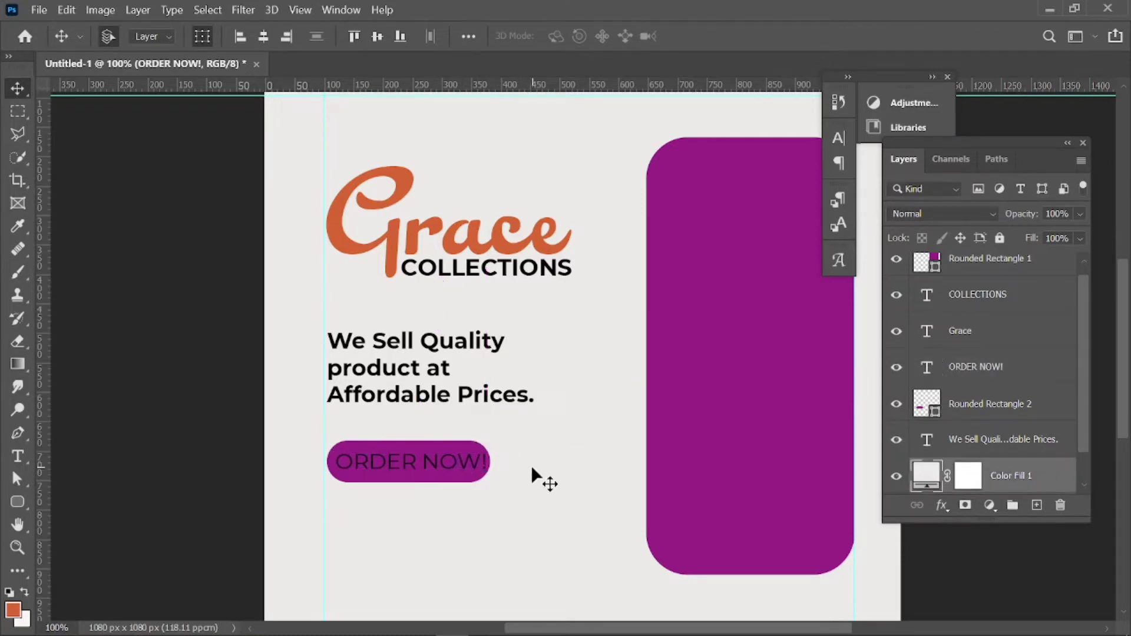
{"action": "left_click", "coordinate": [460, 469]}
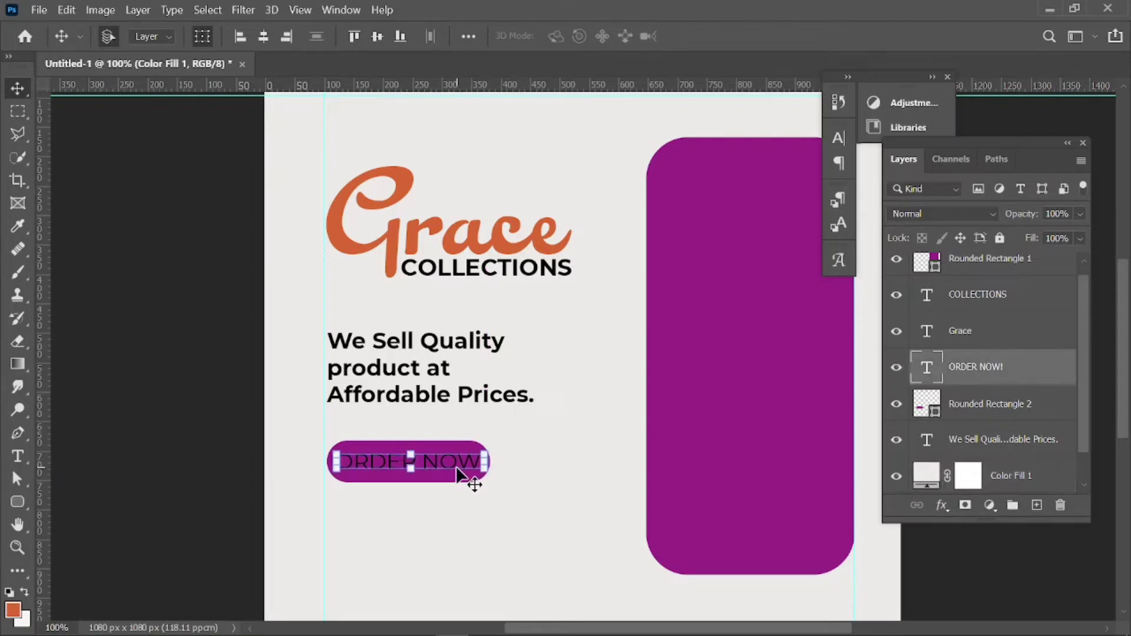
{"action": "left_click_drag", "start_coordinate": [458, 467], "coordinate": [460, 475]}
{"action": "left_click", "coordinate": [559, 482]}
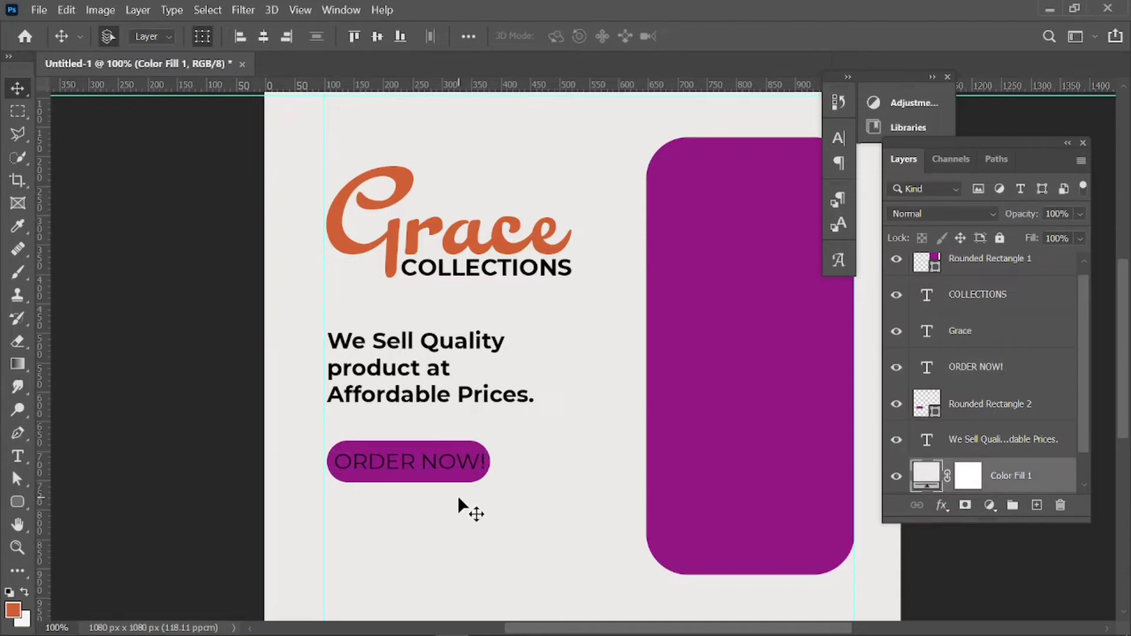
{"action": "mouse_move", "coordinate": [147, 633]}
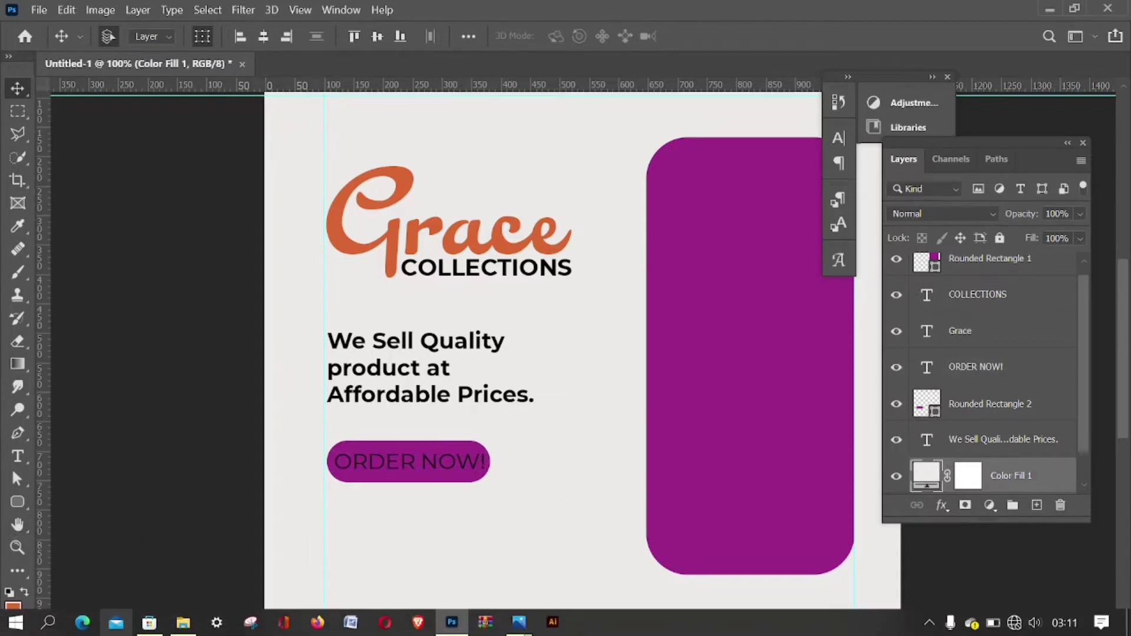
{"action": "left_click", "coordinate": [183, 622]}
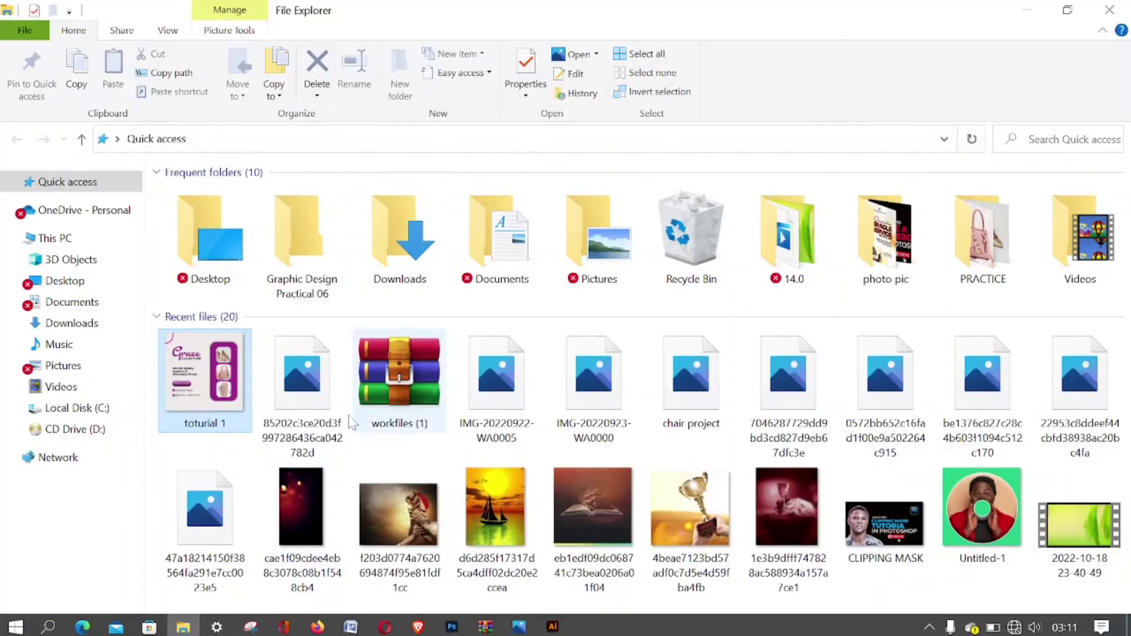
Open Downloads > PRACTICE and drag the 011-instagram icon into the Photoshop document.
{"action": "left_click", "coordinate": [59, 324]}
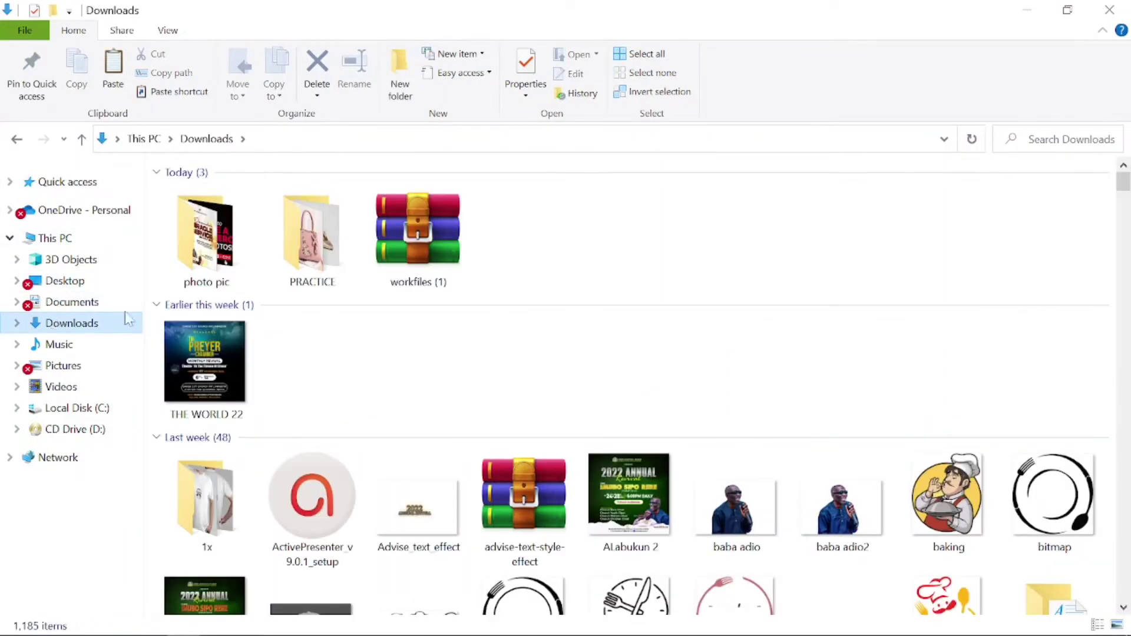
{"action": "double_click", "coordinate": [337, 241]}
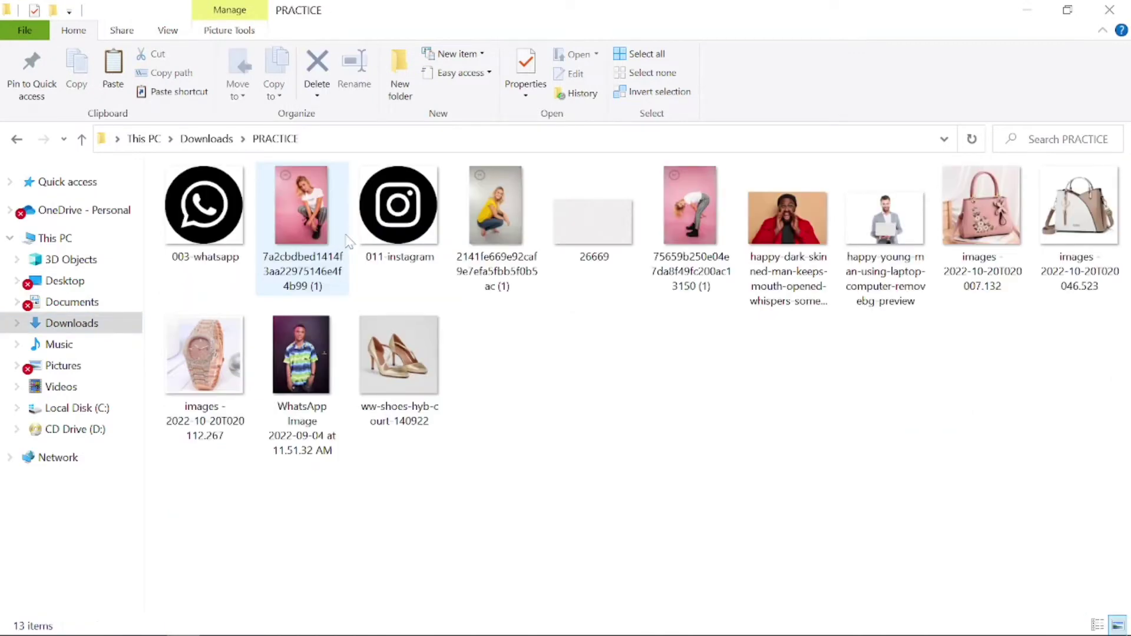
{"action": "left_click", "coordinate": [407, 218]}
{"action": "left_click_drag", "start_coordinate": [421, 445], "coordinate": [542, 489]}
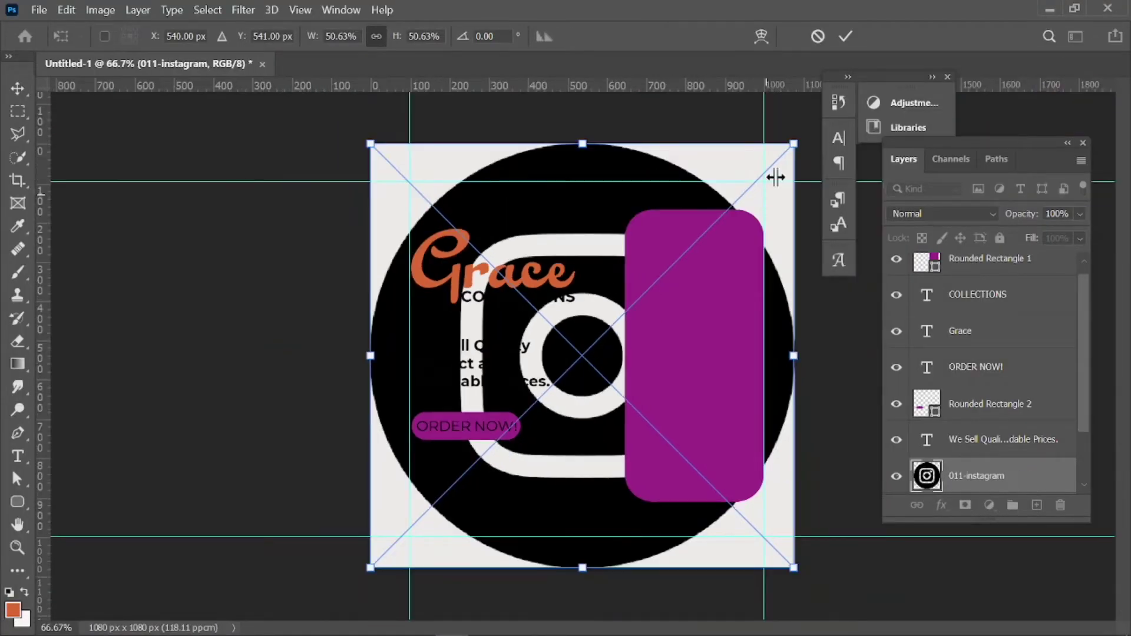
Shrink the placed Instagram icon to about 2.77% below the ORDER NOW! pill and commit it.
{"action": "left_click_drag", "start_coordinate": [795, 143], "coordinate": [422, 483]}
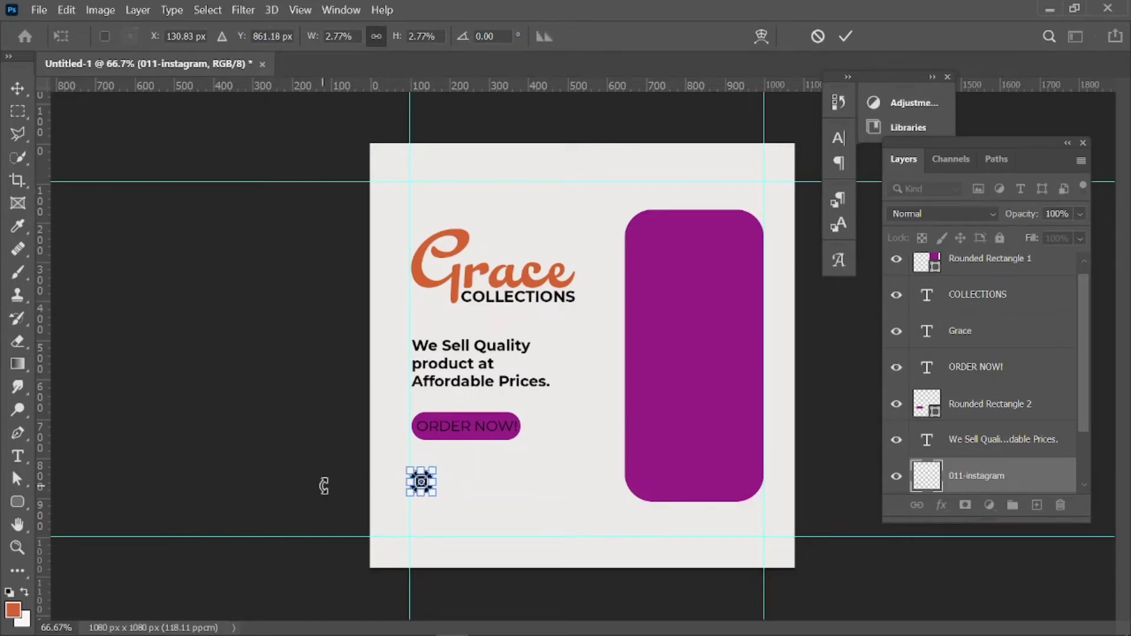
{"action": "left_click", "coordinate": [843, 38]}
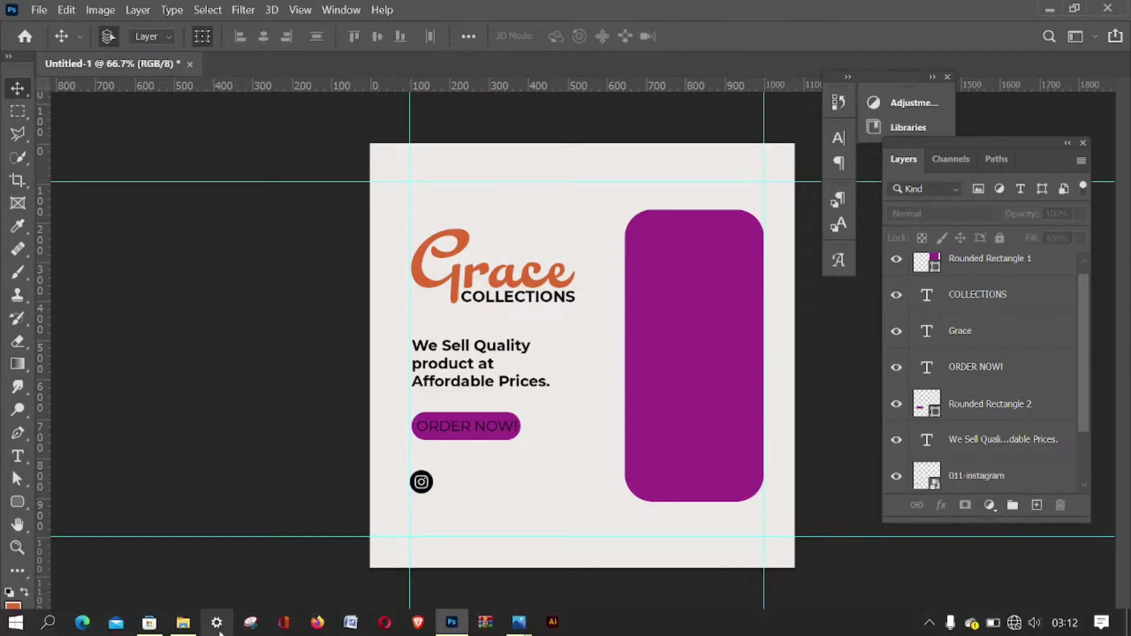
Drag the 003-whatsapp icon from the PRACTICE folder onto the Photoshop canvas.
{"action": "left_click", "coordinate": [188, 623]}
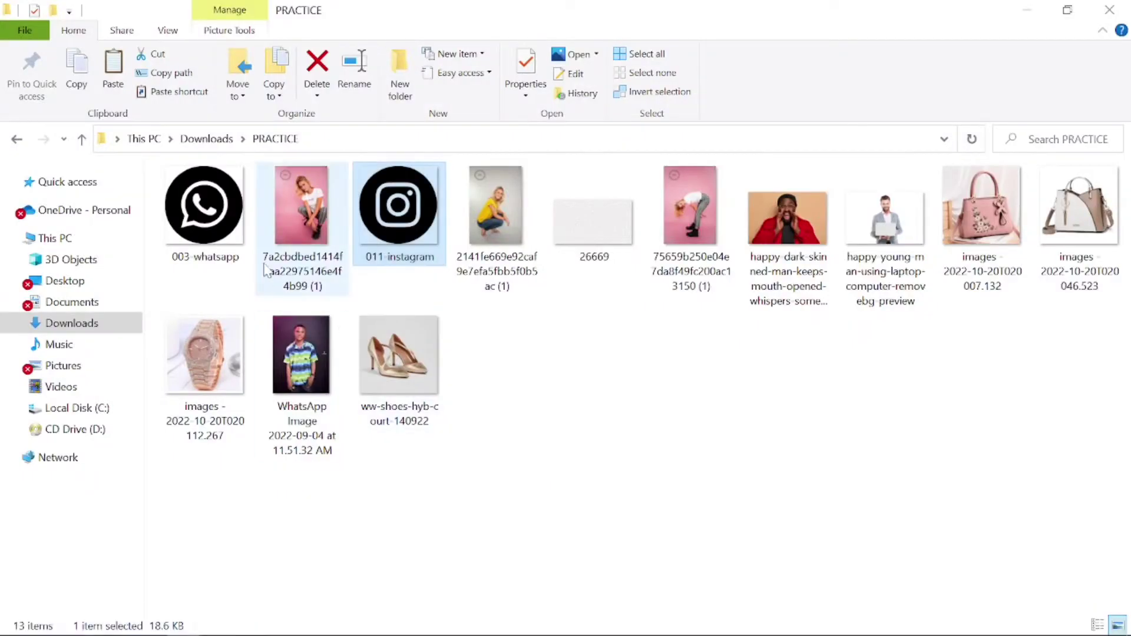
{"action": "left_click", "coordinate": [207, 212]}
{"action": "left_click_drag", "start_coordinate": [281, 493], "coordinate": [578, 323]}
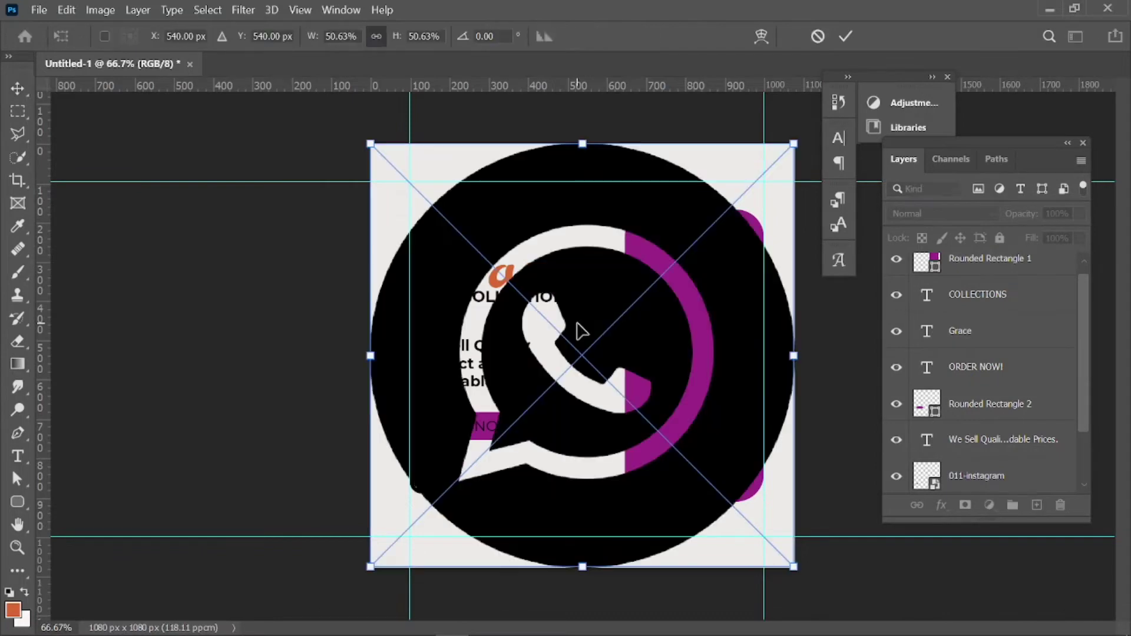
Shrink the placed WhatsApp icon and set it above the Instagram icon.
{"action": "left_click_drag", "start_coordinate": [797, 143], "coordinate": [426, 468]}
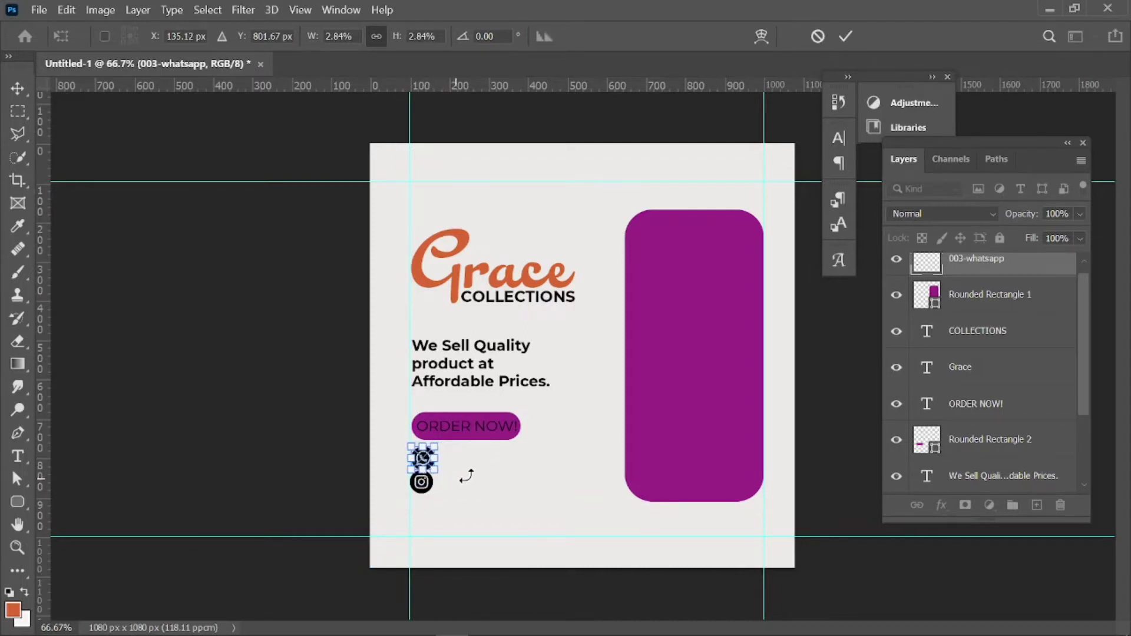
{"action": "left_click", "coordinate": [847, 38]}
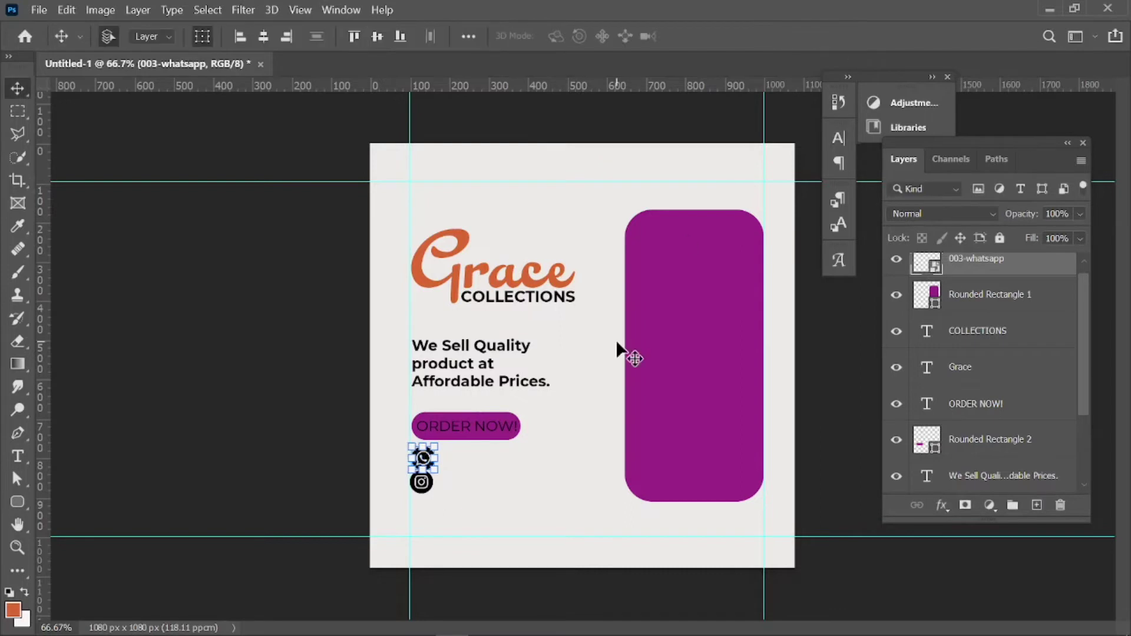
{"action": "left_click", "coordinate": [562, 448]}
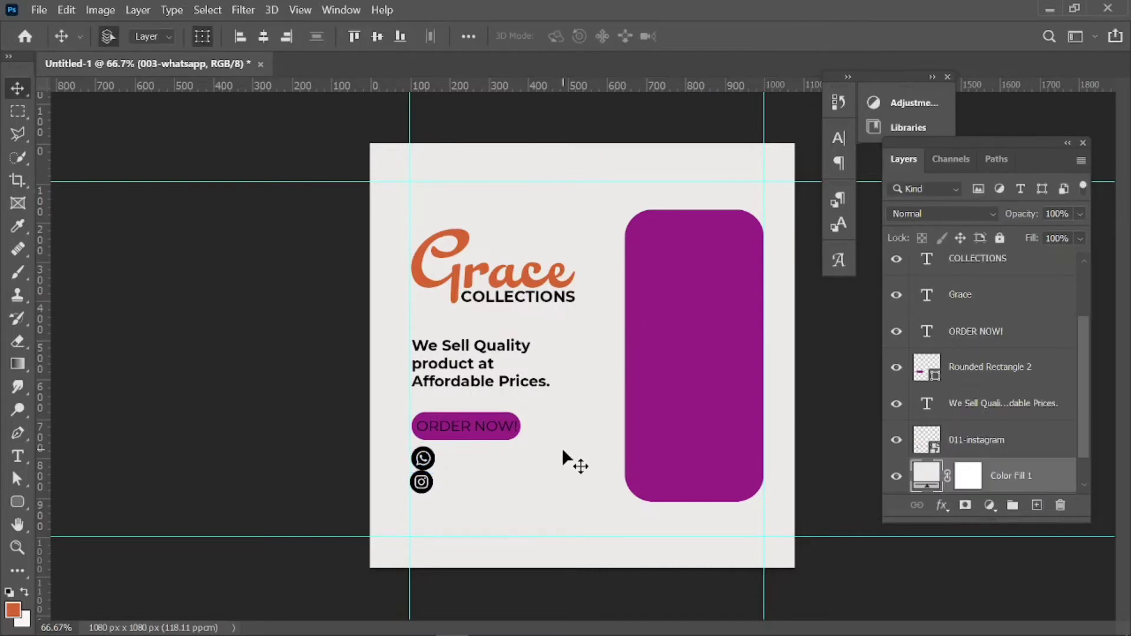
{"action": "left_click", "coordinate": [424, 481]}
{"action": "key", "text": "ctrl+t"}
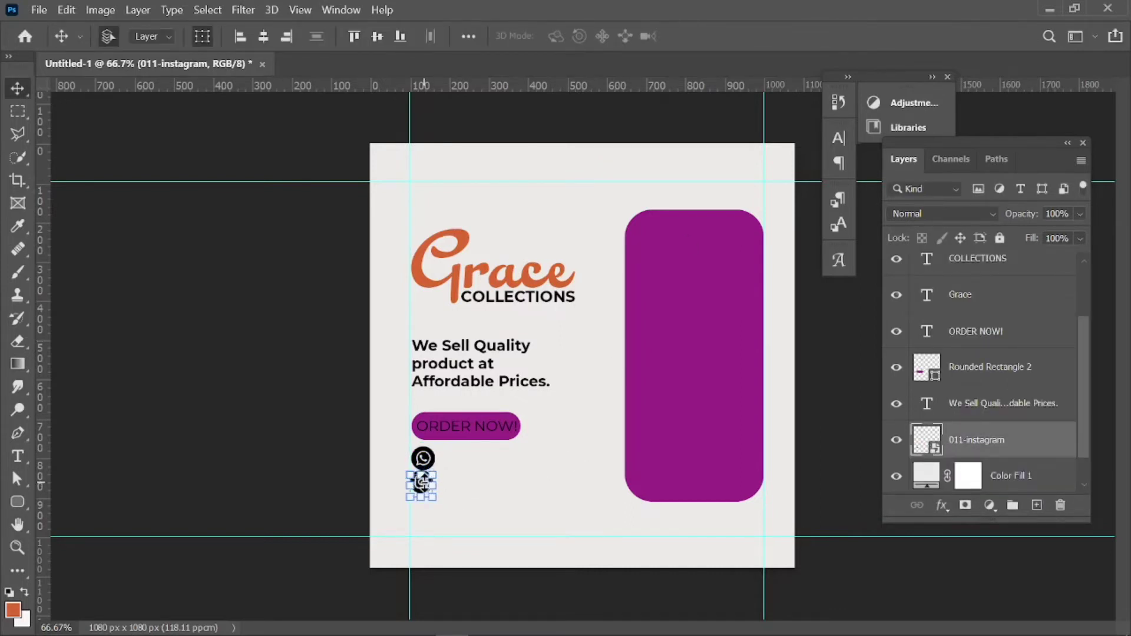
{"action": "left_click", "coordinate": [492, 474]}
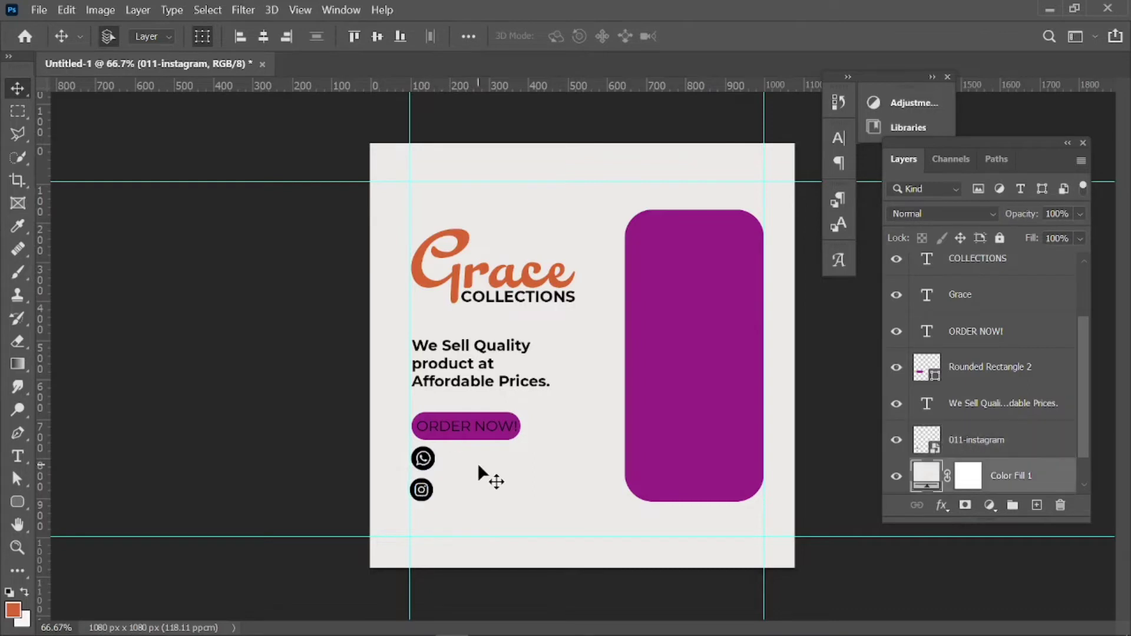
Fine-tune both icons to matching sizes and duplicate the ORDER NOW! text beside the WhatsApp icon.
{"action": "left_click", "coordinate": [428, 464]}
{"action": "key", "text": "ctrl+t"}
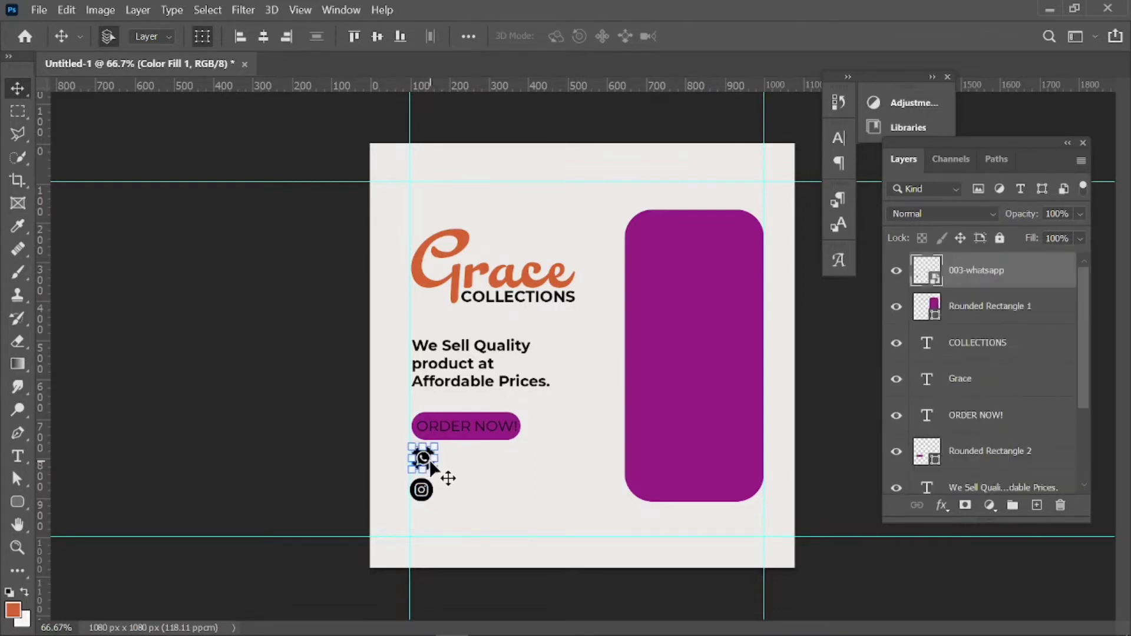
{"action": "left_click_drag", "start_coordinate": [443, 439], "coordinate": [439, 443]}
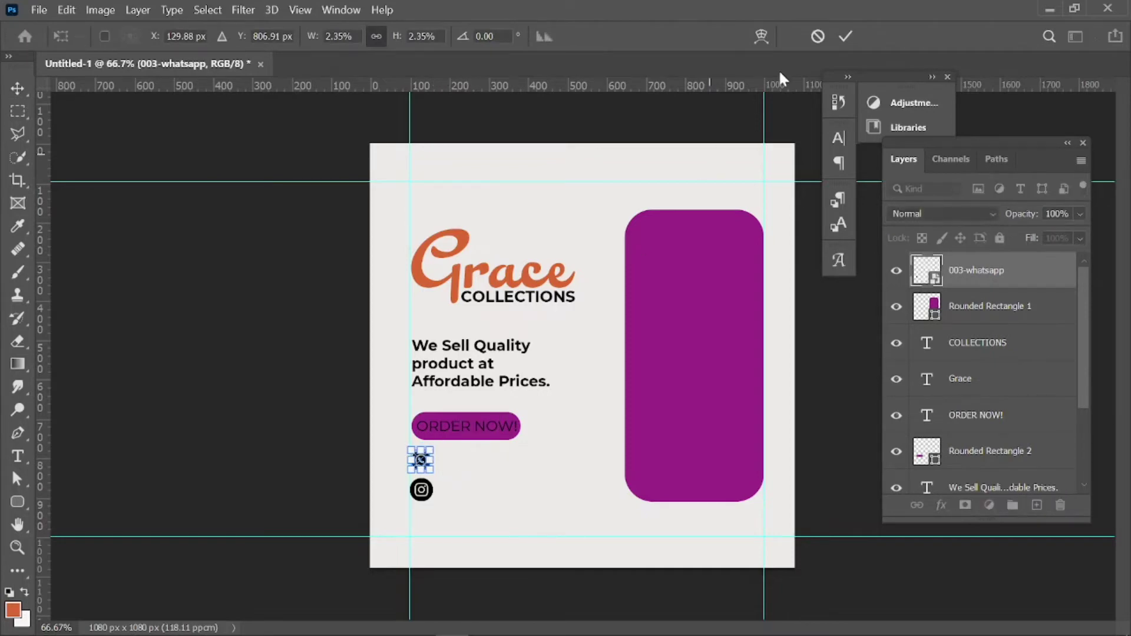
{"action": "left_click", "coordinate": [845, 37]}
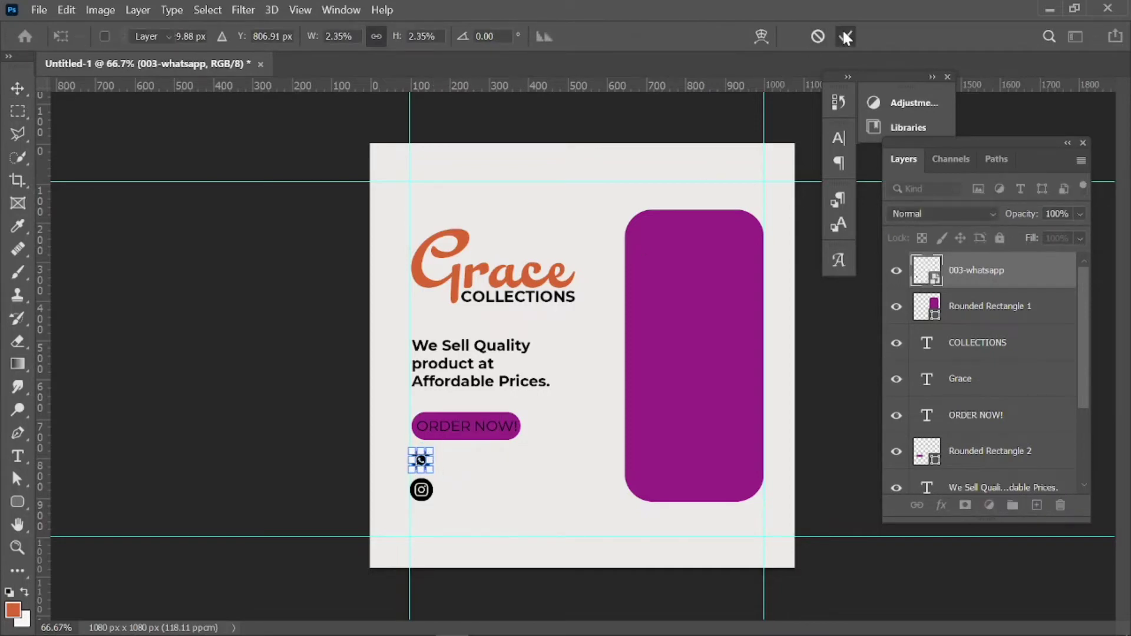
{"action": "left_click", "coordinate": [467, 475]}
{"action": "left_click", "coordinate": [423, 492]}
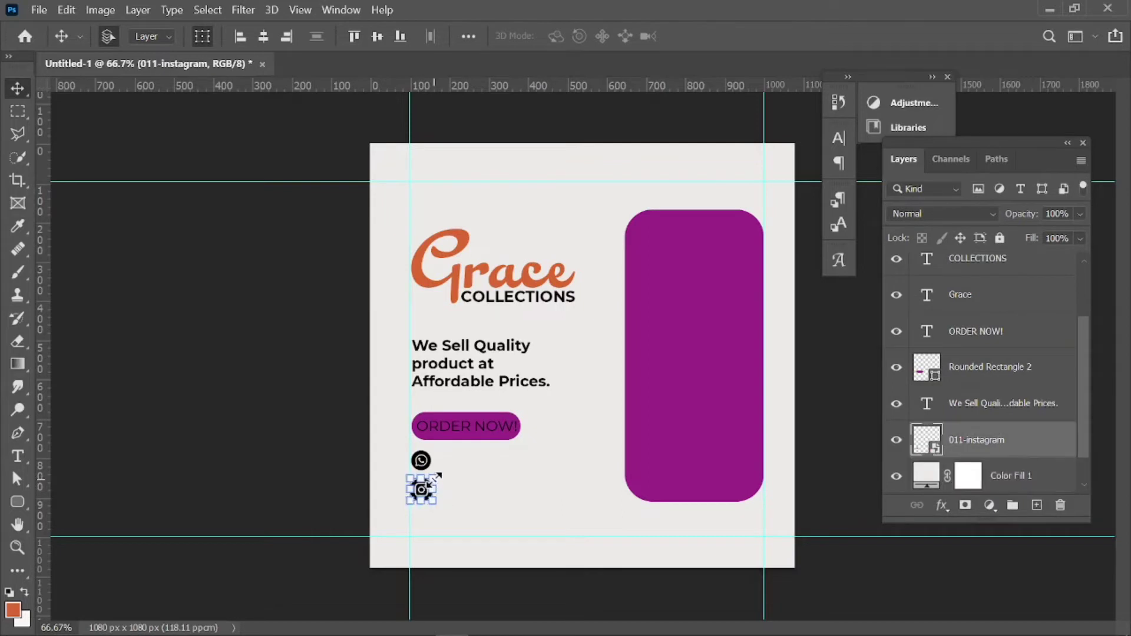
{"action": "left_click_drag", "start_coordinate": [433, 480], "coordinate": [434, 478]}
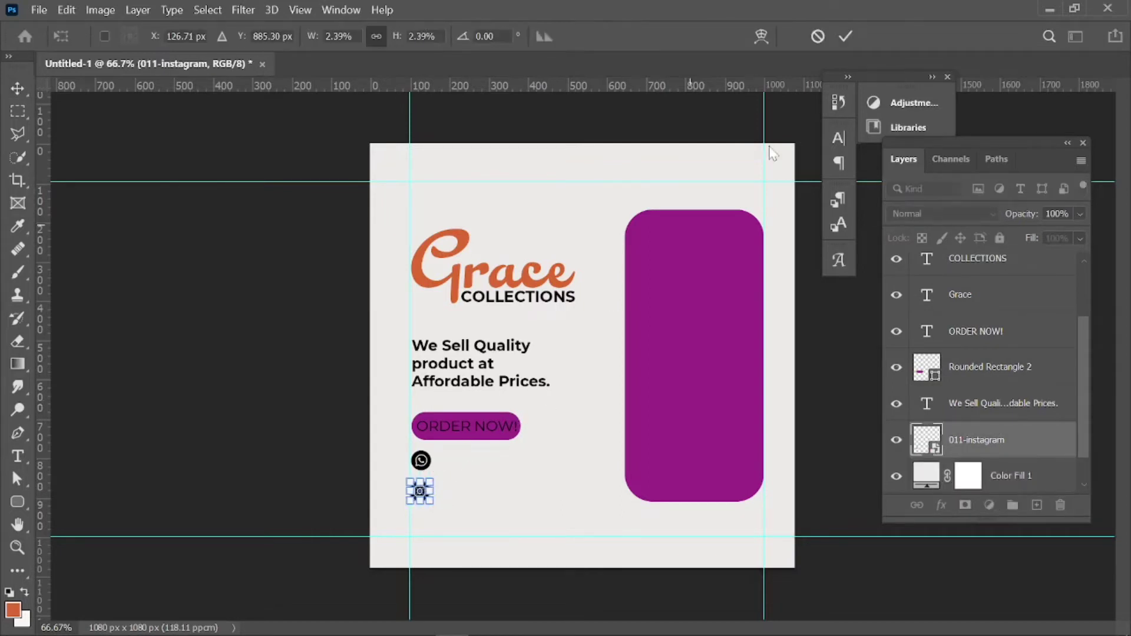
{"action": "left_click", "coordinate": [847, 39]}
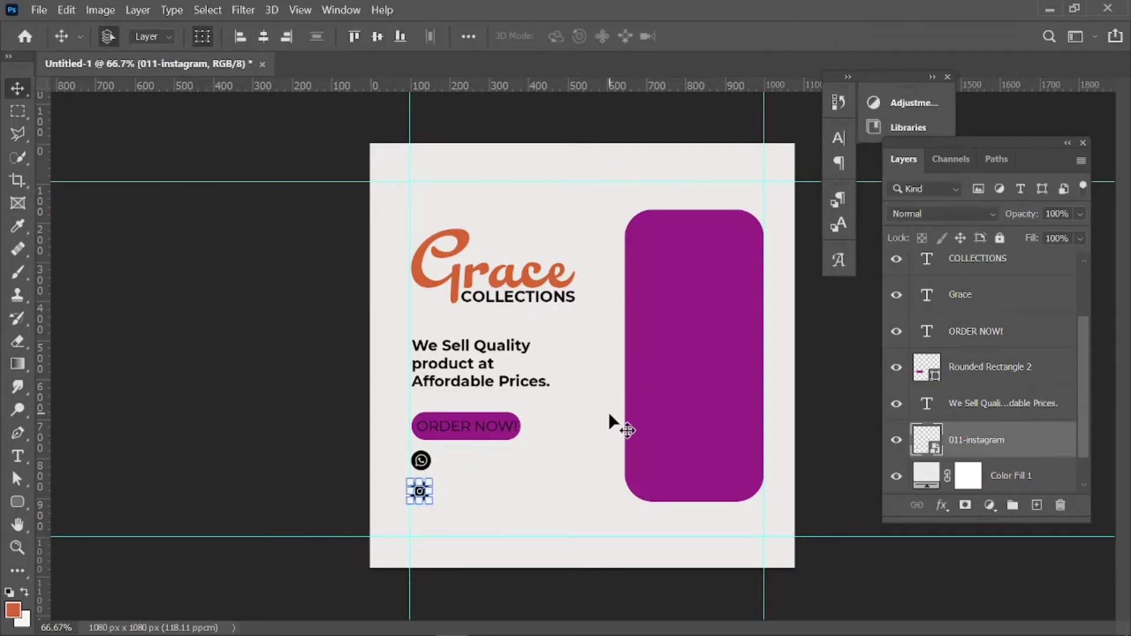
{"action": "left_click", "coordinate": [585, 443]}
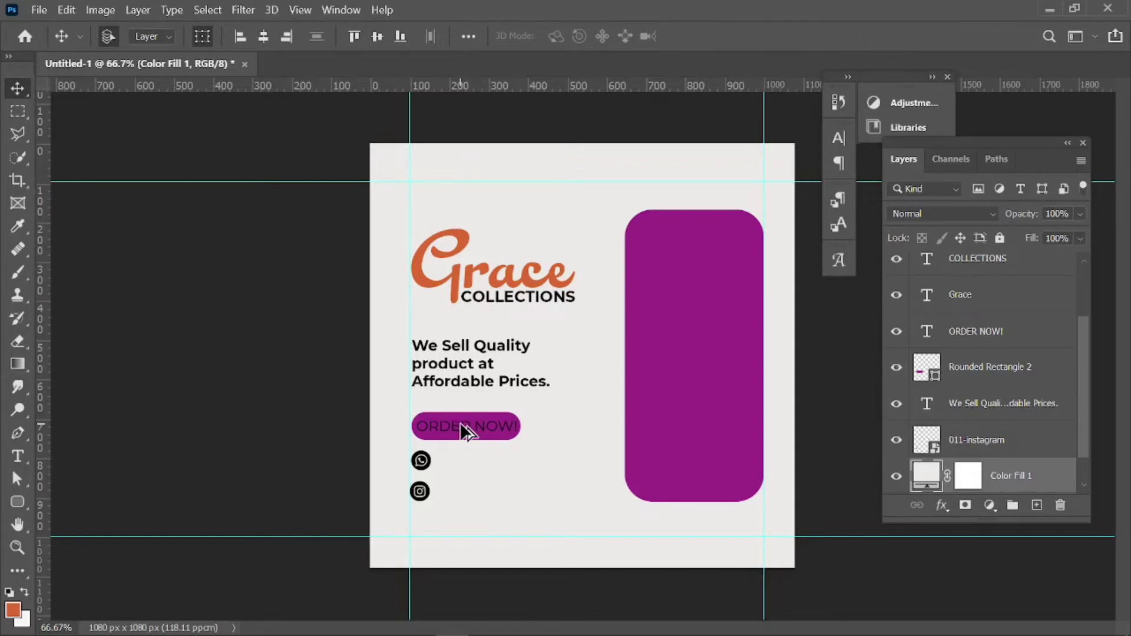
{"action": "left_click_drag", "start_coordinate": [466, 432], "coordinate": [476, 455]}
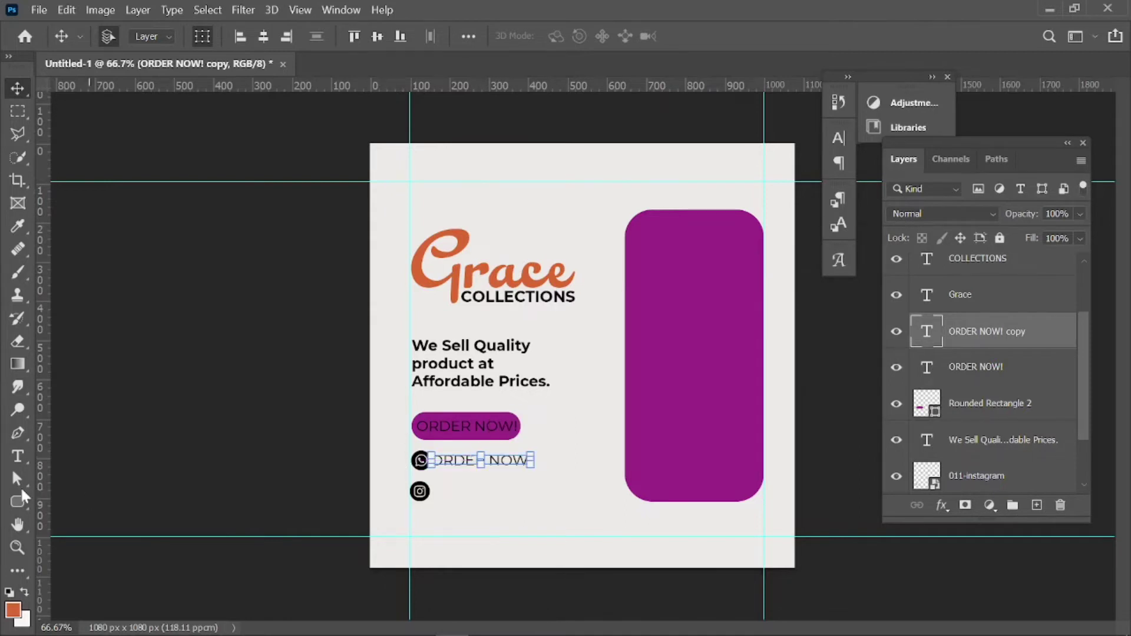
Delete a stray Lorem Ipsum placeholder text layer created by mistake.
{"action": "left_click", "coordinate": [17, 457]}
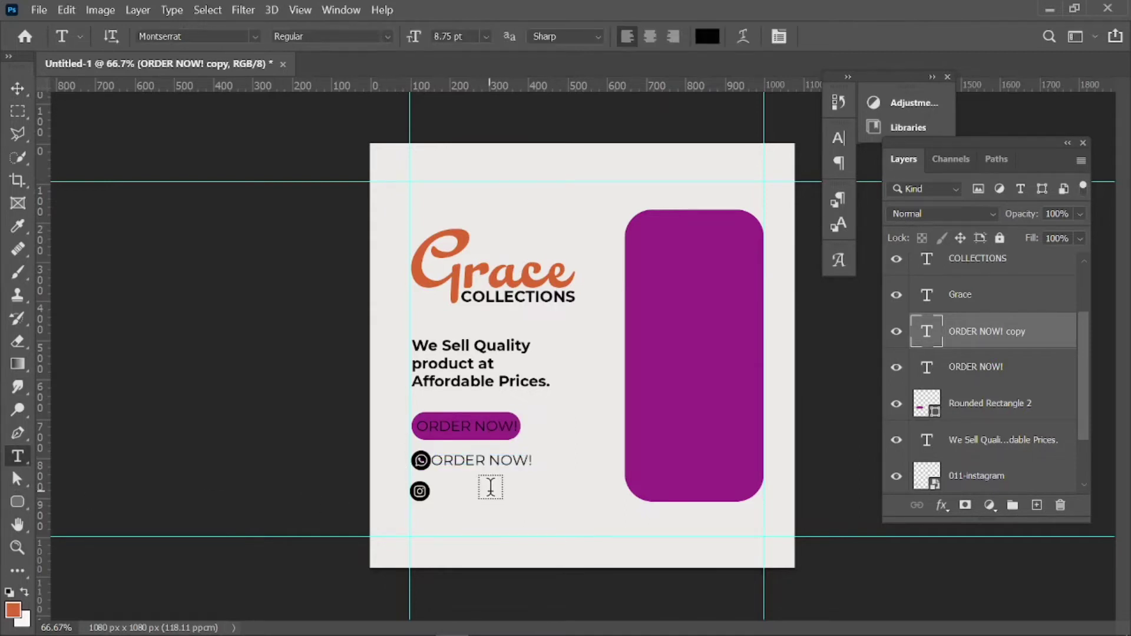
{"action": "left_click", "coordinate": [534, 459]}
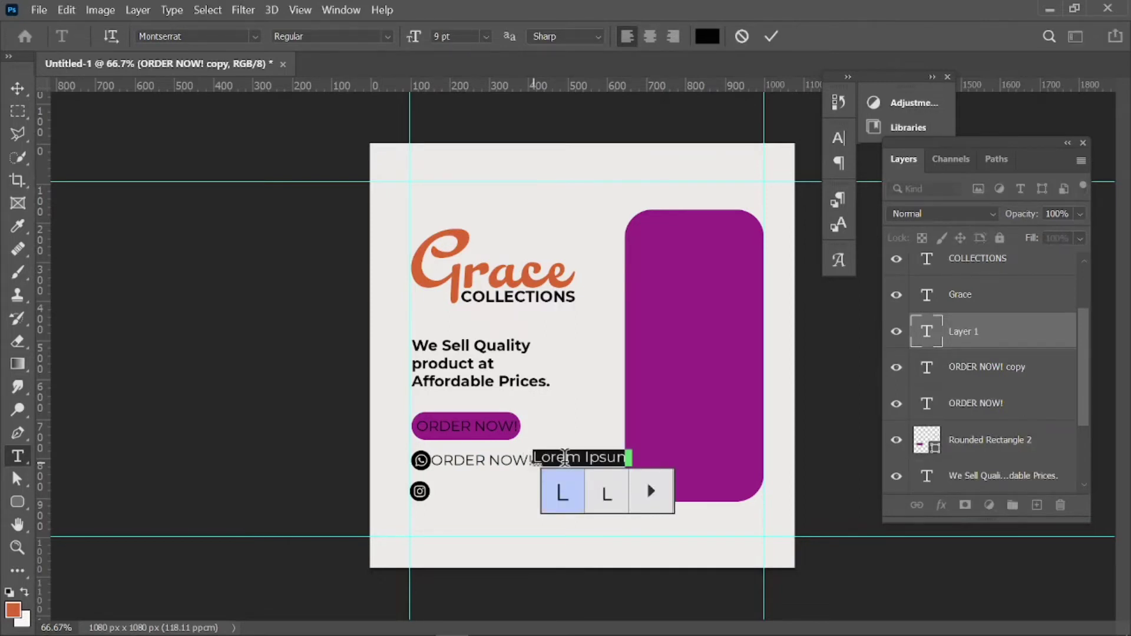
{"action": "left_click", "coordinate": [772, 36]}
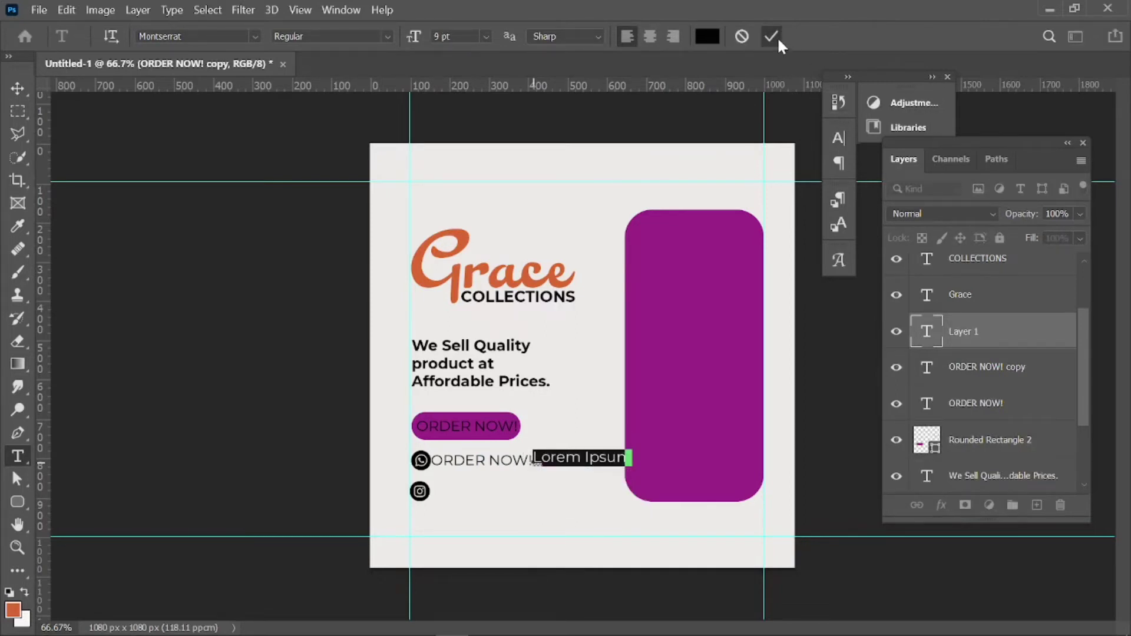
{"action": "left_click", "coordinate": [577, 456]}
{"action": "left_click", "coordinate": [20, 86]}
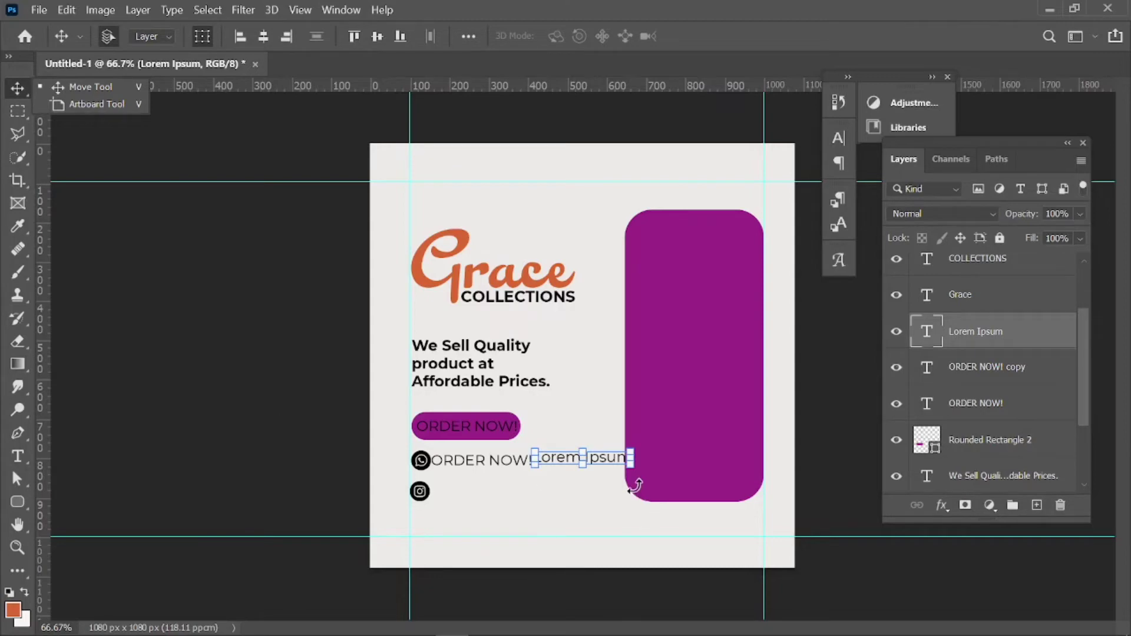
{"action": "left_click", "coordinate": [600, 456]}
{"action": "key", "text": "Delete"}
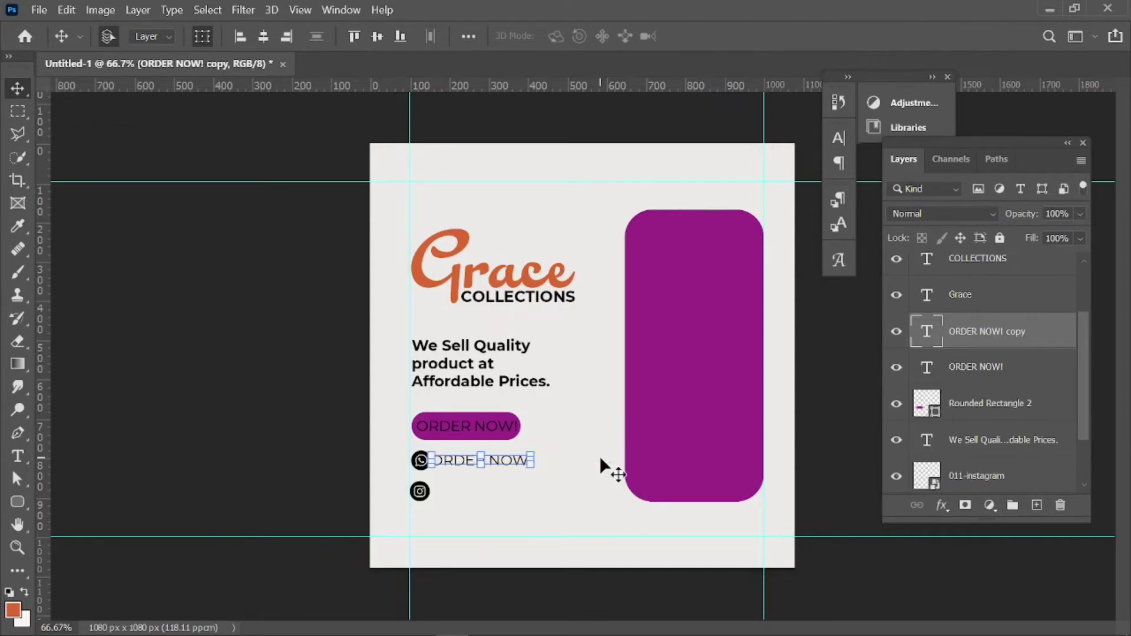
Replace the copied ORDER NOW! text with the business phone number and commit it.
{"action": "left_click", "coordinate": [18, 457]}
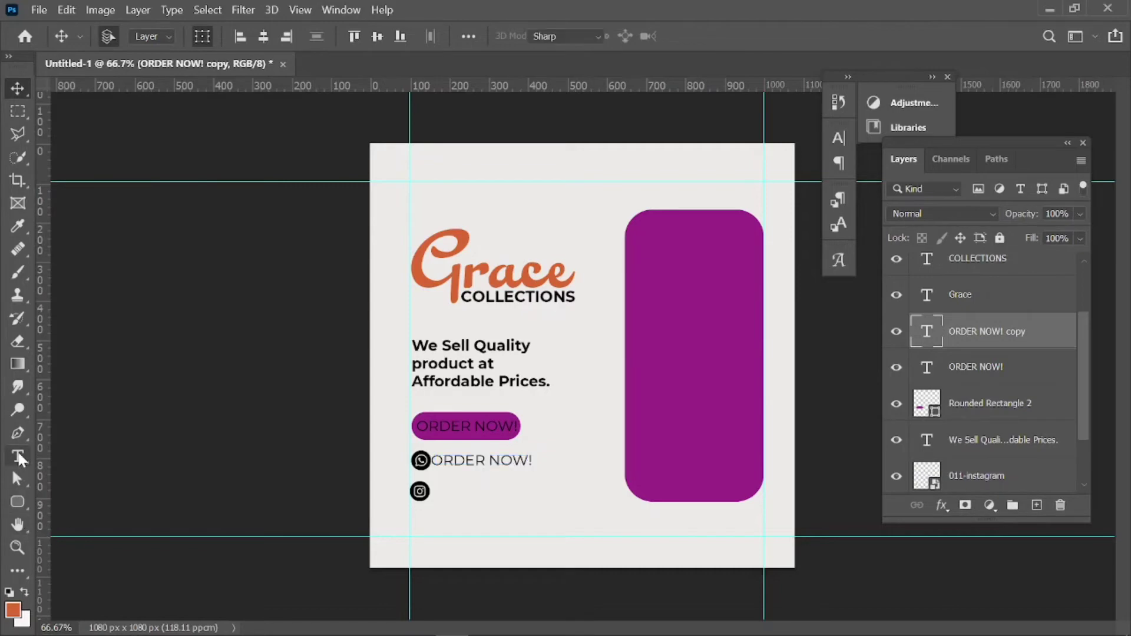
{"action": "left_click", "coordinate": [526, 460]}
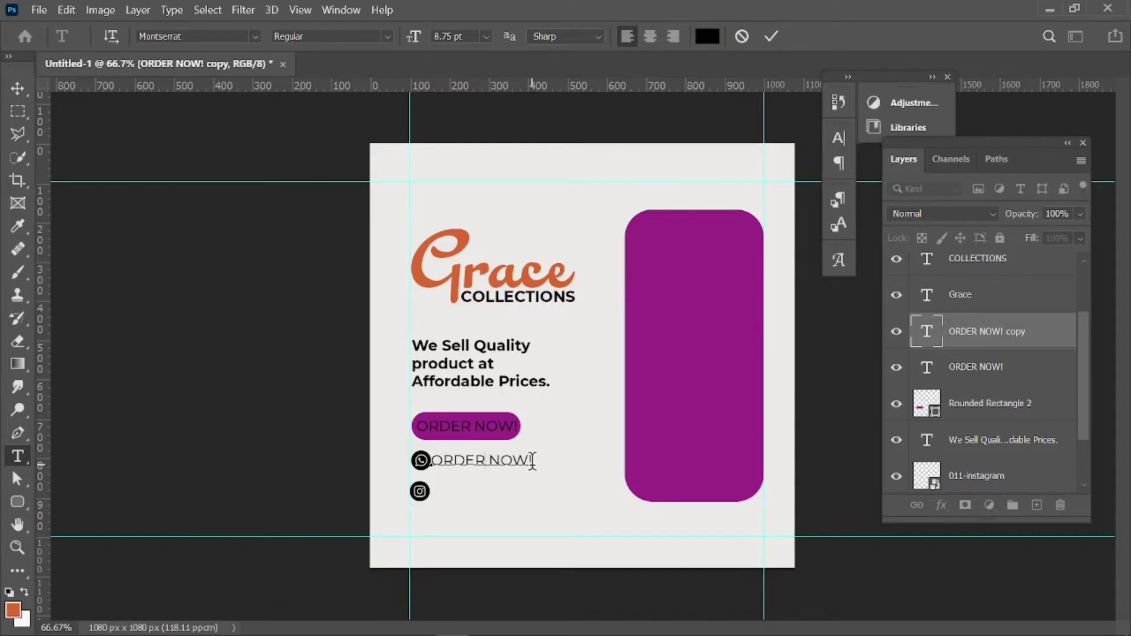
{"action": "key", "text": "BackSpace"}
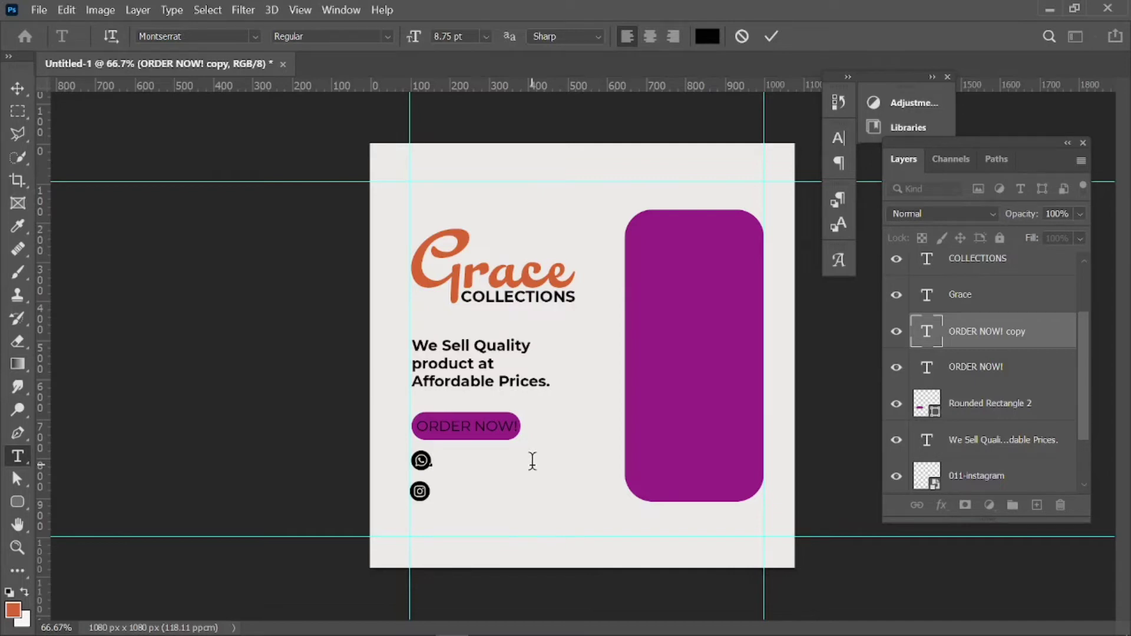
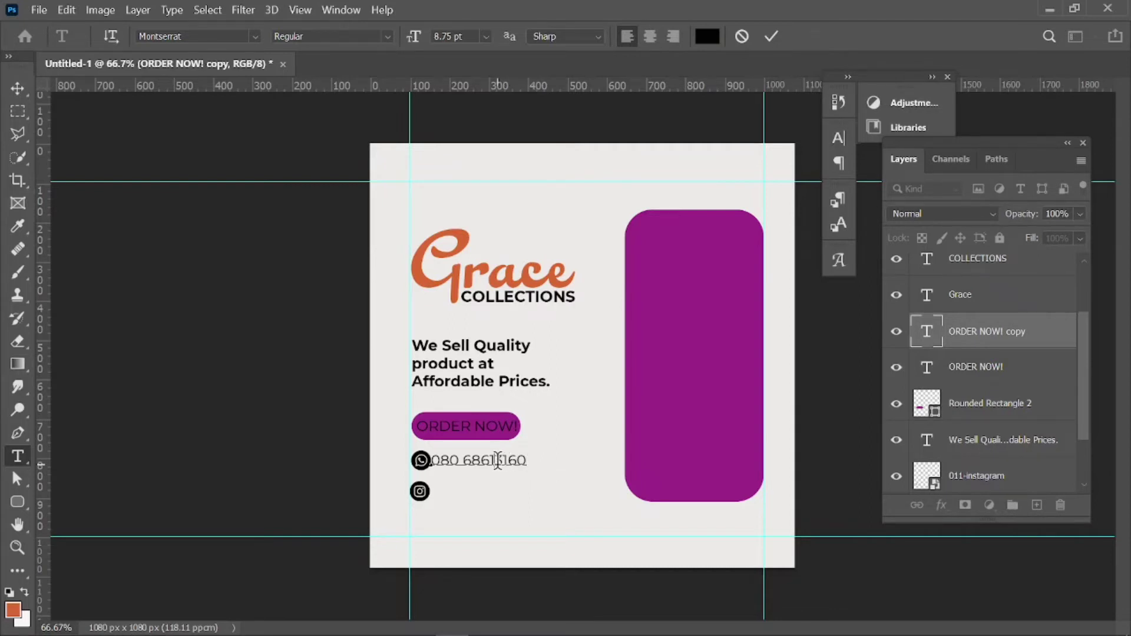
{"action": "left_click", "coordinate": [498, 461]}
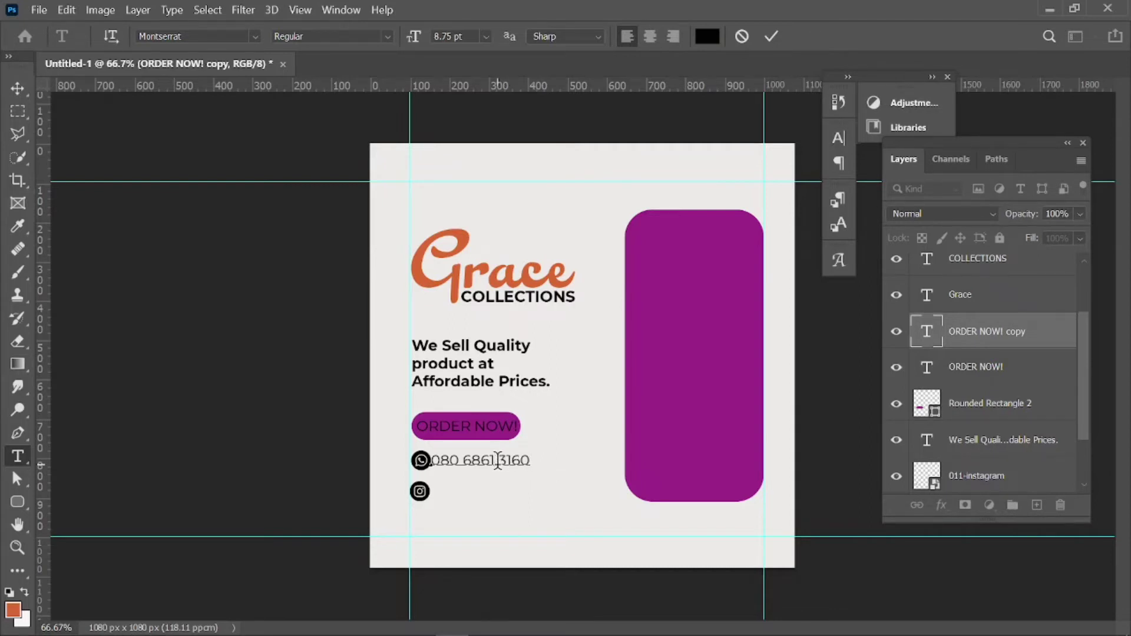
{"action": "left_click", "coordinate": [18, 83]}
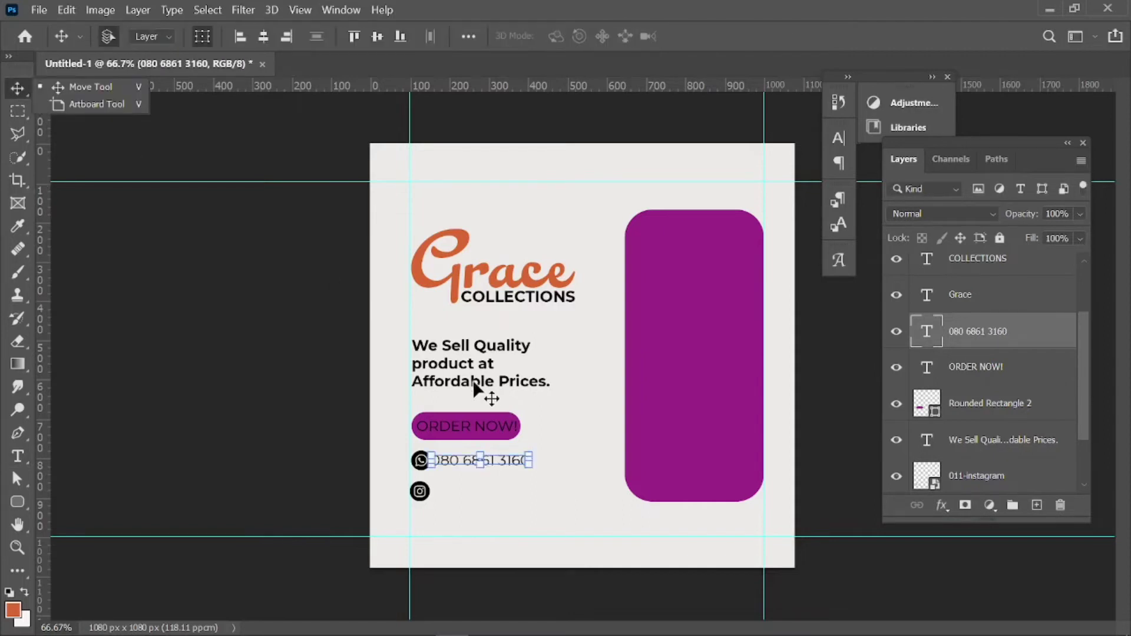
Adjust the phone number's position, then copy it down beside the Instagram icon.
{"action": "left_click", "coordinate": [498, 459]}
{"action": "left_click_drag", "start_coordinate": [497, 458], "coordinate": [505, 463]}
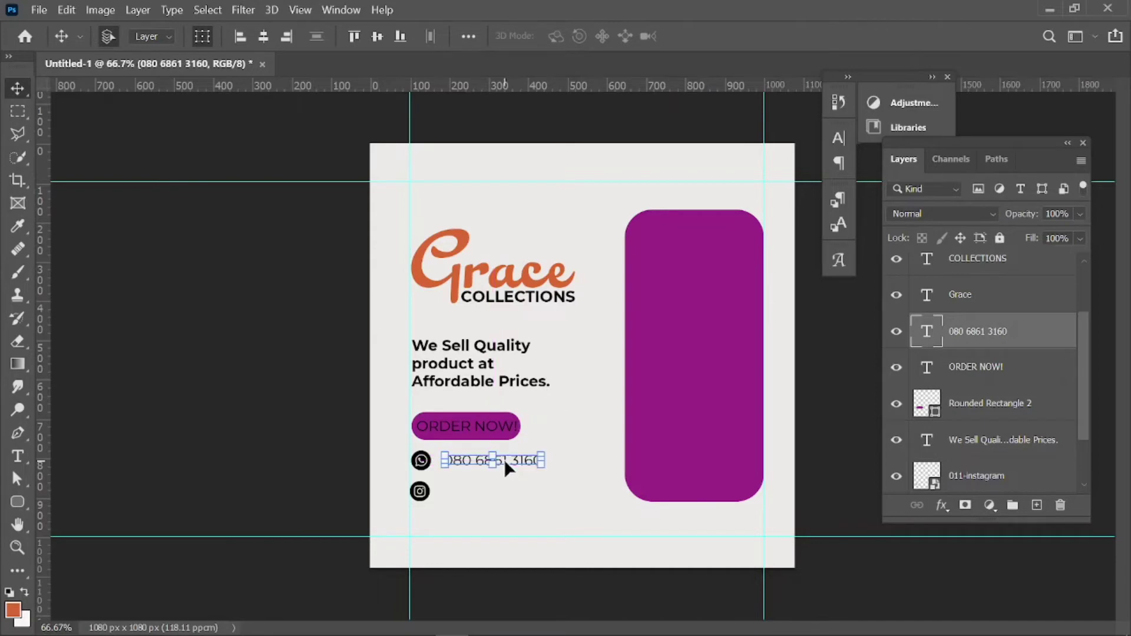
{"action": "key", "text": "Left"}
{"action": "key", "text": "Left"}
{"action": "key", "text": "Left"}
{"action": "key", "text": "Left"}
{"action": "key", "text": "Left"}
{"action": "key", "text": "Left"}
{"action": "key", "text": "Left"}
{"action": "key", "text": "Left"}
{"action": "key", "text": "Left"}
{"action": "key", "text": "Left"}
{"action": "key", "text": "Left"}
{"action": "key", "text": "Left"}
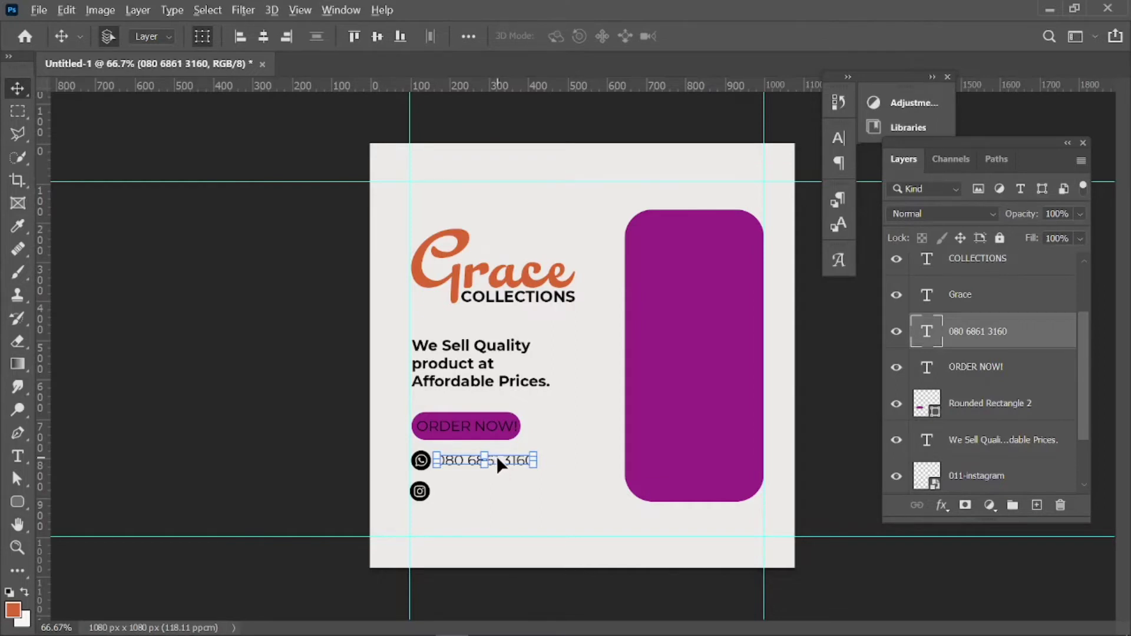
{"action": "left_click_drag", "start_coordinate": [501, 461], "coordinate": [499, 494]}
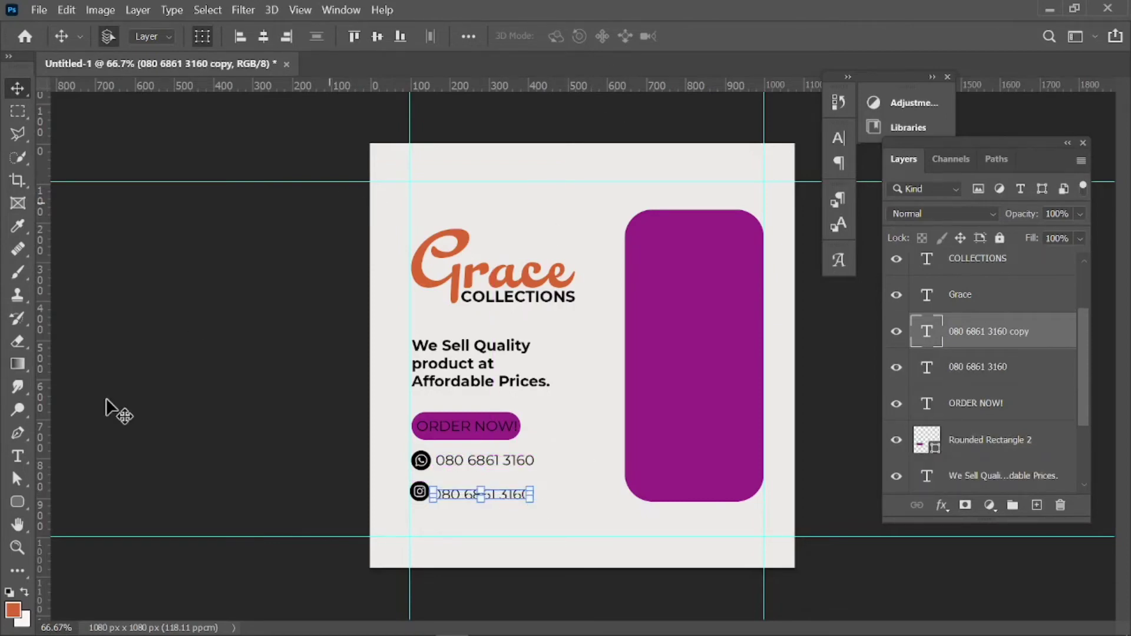
Change the copy to the shop's Instagram handle, commit it, and nudge it level with its icon.
{"action": "left_click", "coordinate": [16, 458]}
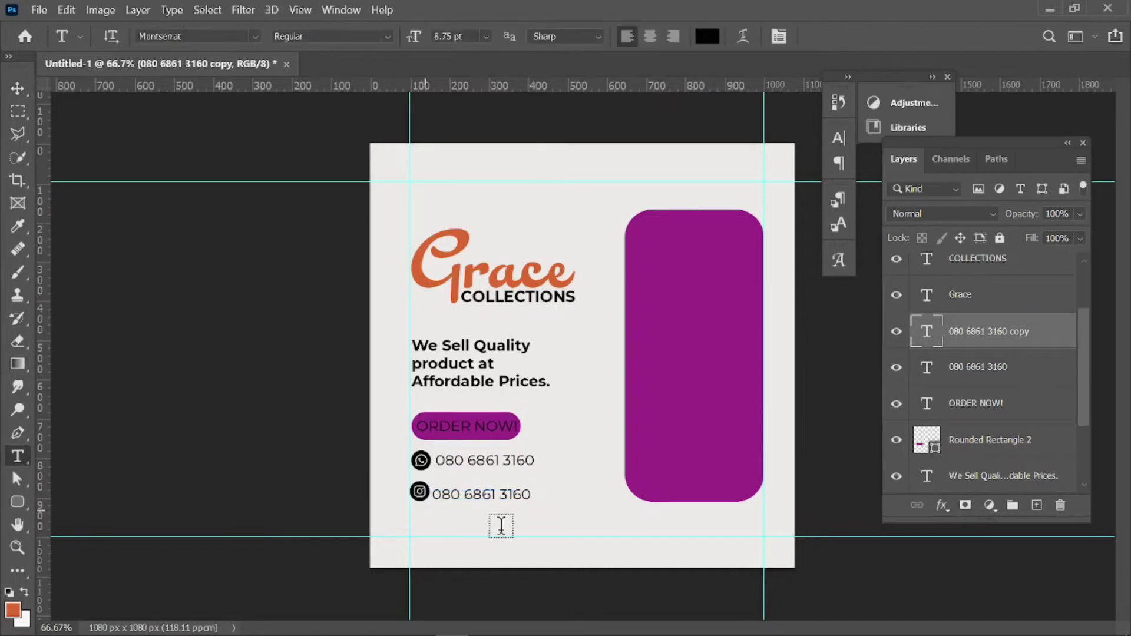
{"action": "left_click", "coordinate": [528, 491]}
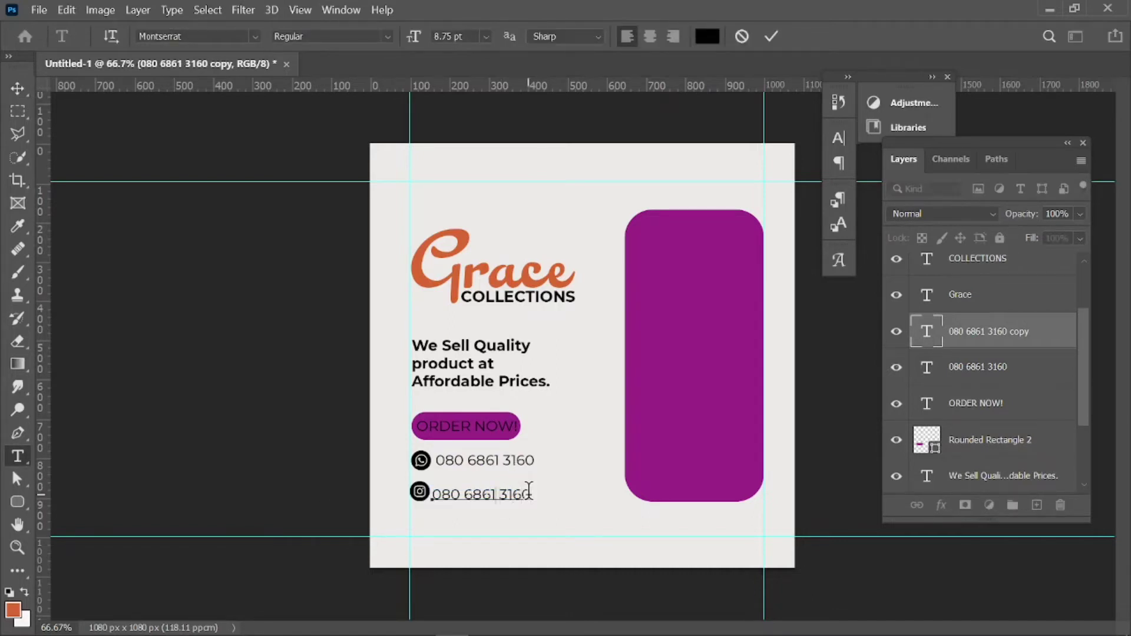
{"action": "key", "text": "ctrl+a"}
{"action": "type", "text": "08"}
{"action": "key", "text": "BackSpace"}
{"action": "key", "text": "BackSpace"}
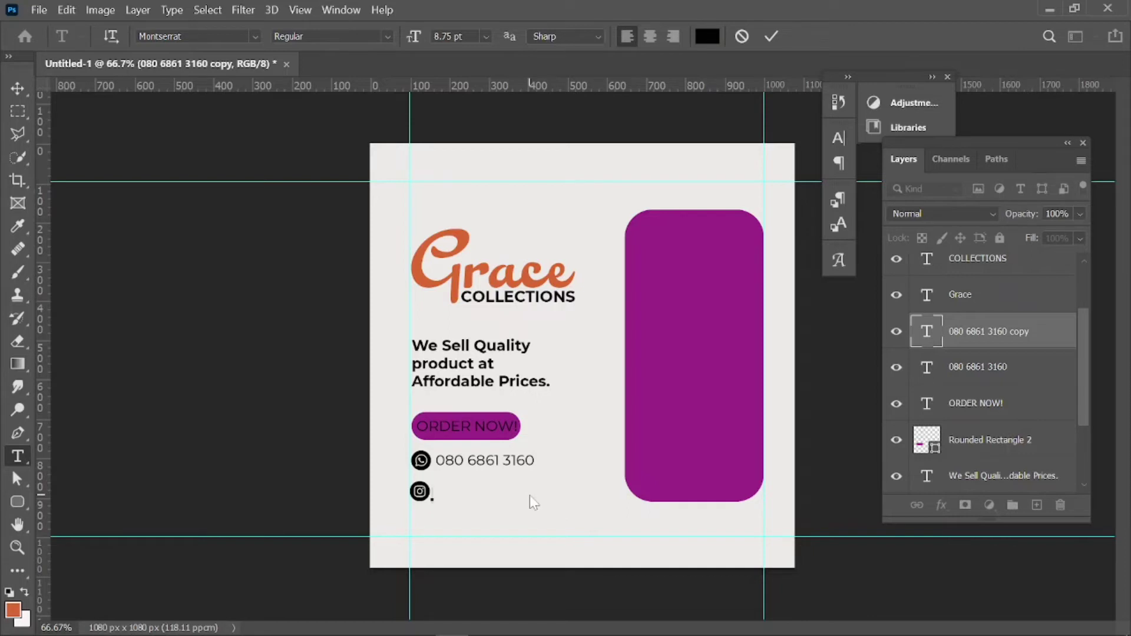
{"action": "type", "text": "@"}
{"action": "type", "text": "GR"}
{"action": "key", "text": "BackSpace"}
{"action": "key", "text": "BackSpace"}
{"action": "type", "text": "grace's collec"}
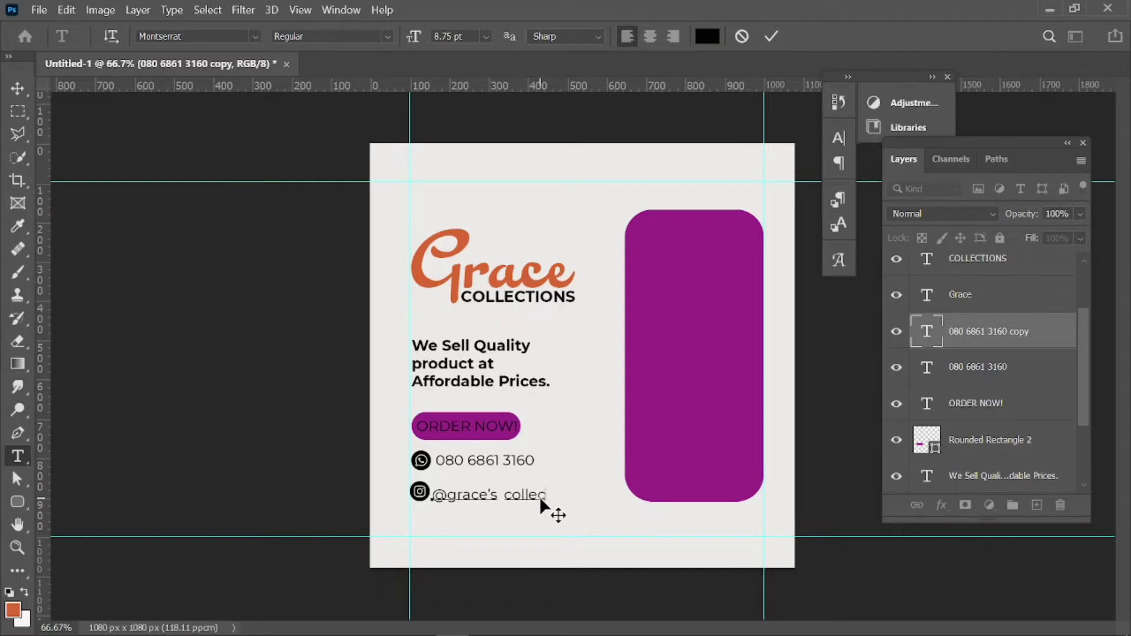
{"action": "type", "text": "tions"}
{"action": "left_click", "coordinate": [769, 38]}
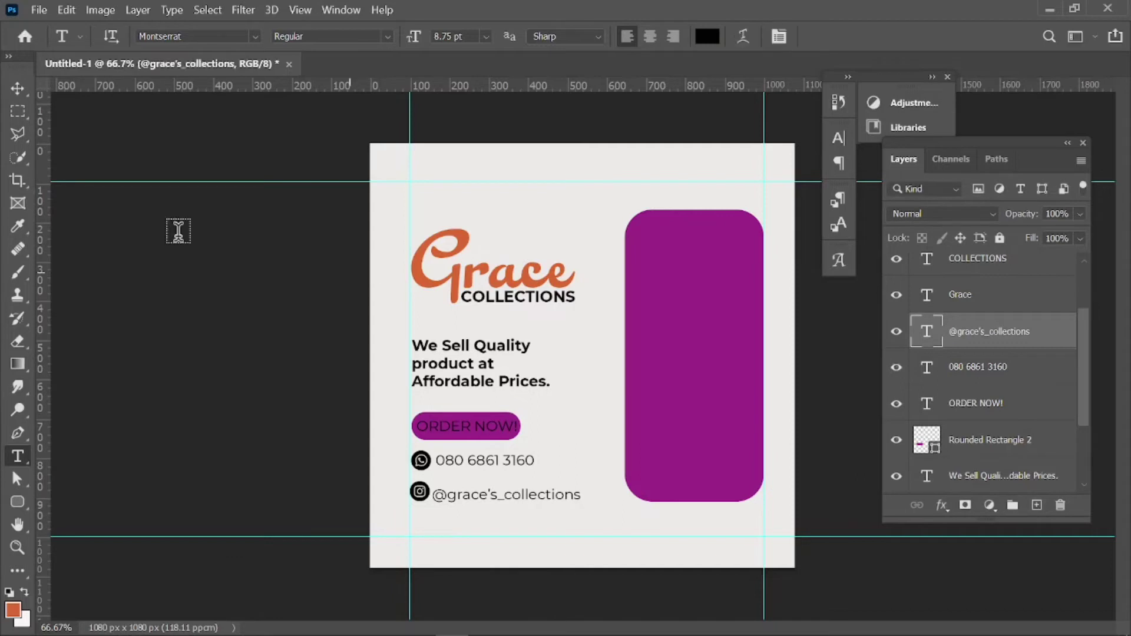
{"action": "left_click", "coordinate": [17, 88]}
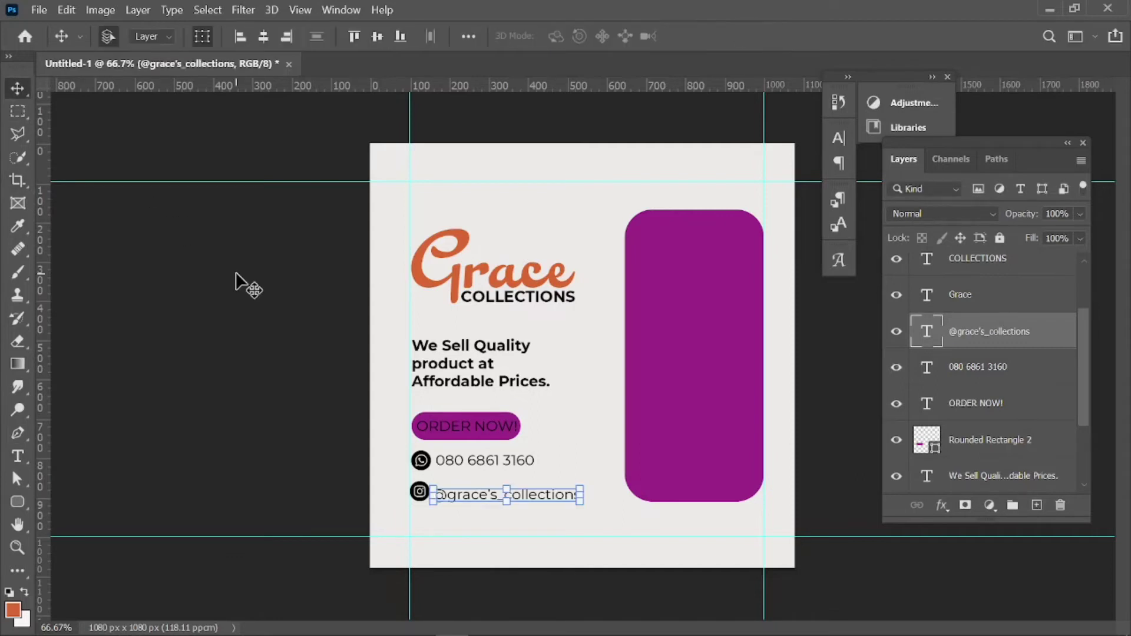
{"action": "key", "text": "Up"}
{"action": "key", "text": "Up"}
{"action": "key", "text": "Up"}
{"action": "key", "text": "Up"}
{"action": "key", "text": "Up"}
{"action": "key", "text": "Up"}
{"action": "key", "text": "Up"}
{"action": "key", "text": "Up"}
{"action": "key", "text": "Up"}
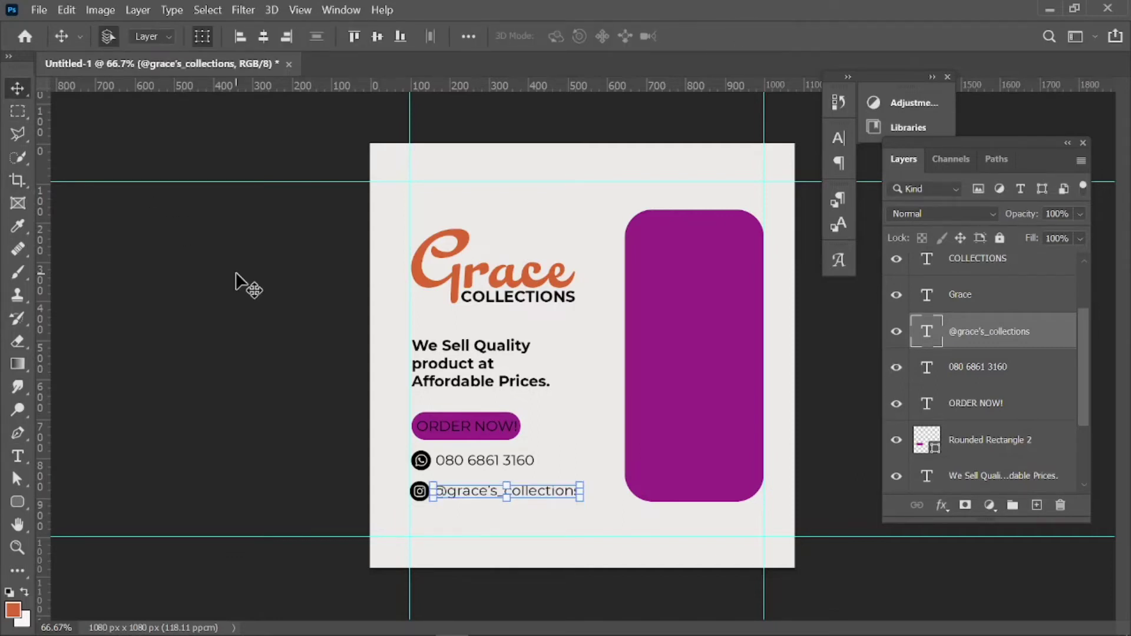
{"action": "left_click", "coordinate": [267, 340]}
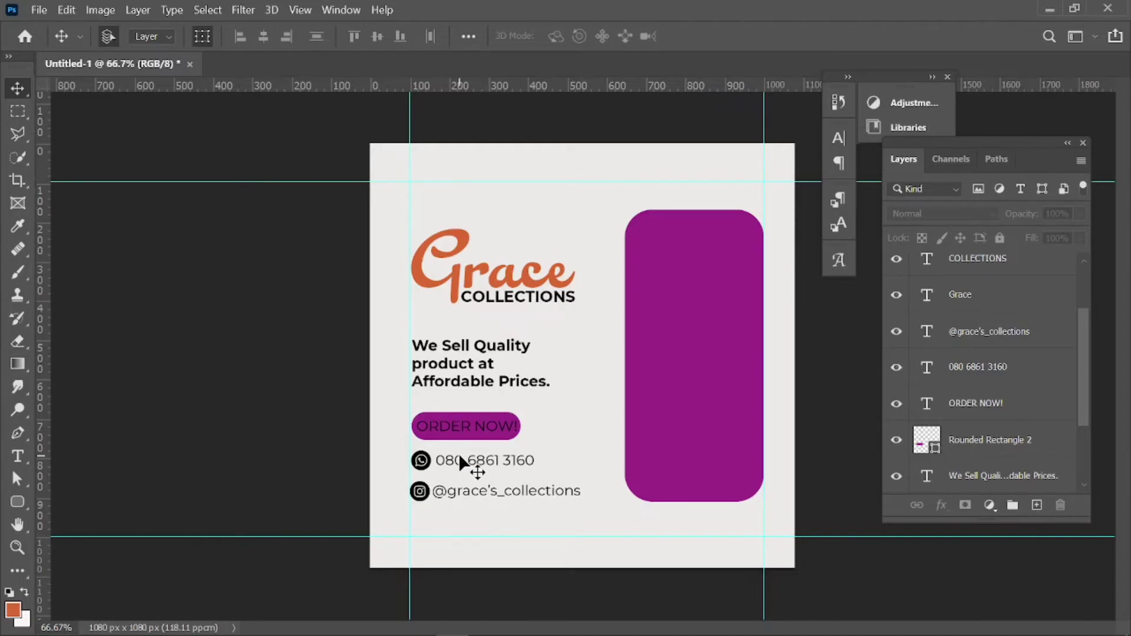
Zoom to 100% and shrink the WhatsApp and Instagram icons slightly to matching sizes.
{"action": "left_click", "coordinate": [428, 465]}
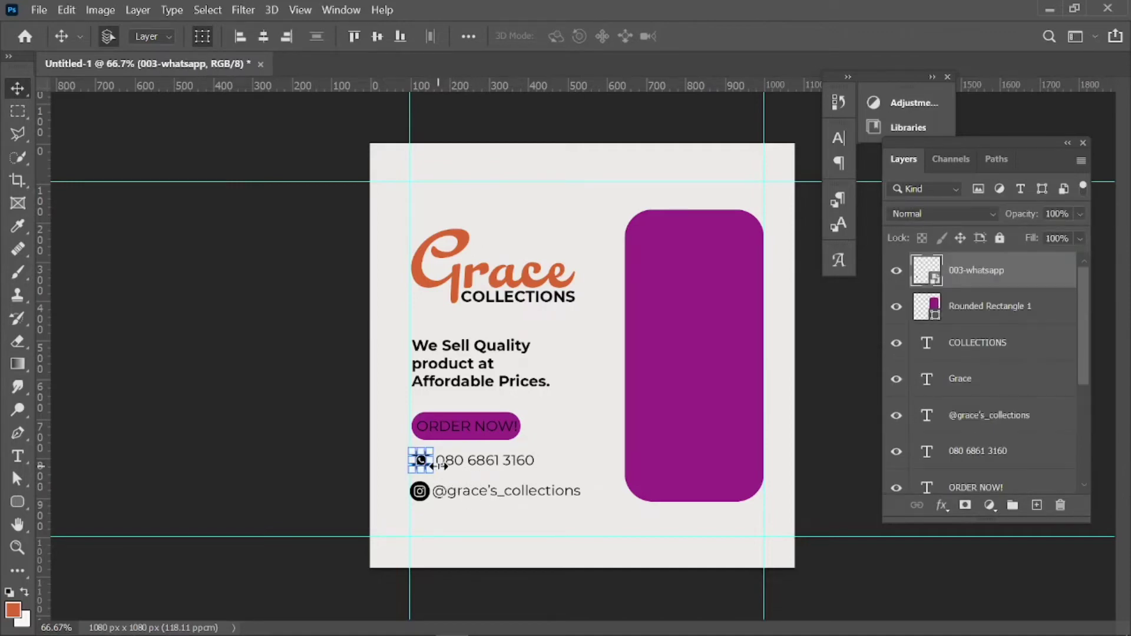
{"action": "key", "text": "ctrl+plus"}
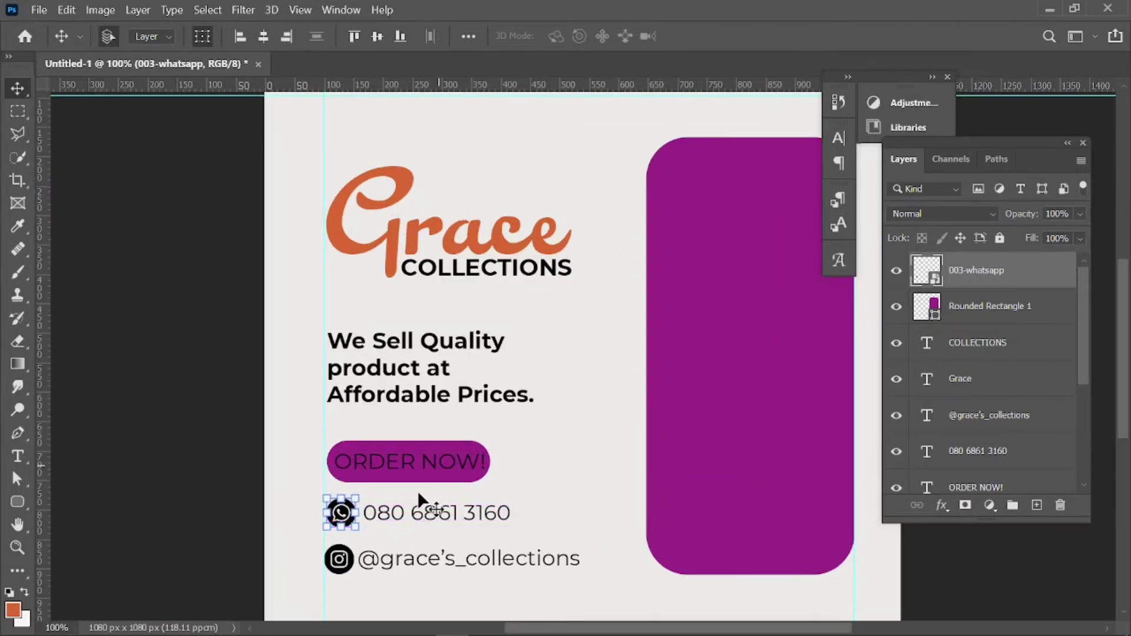
{"action": "left_click", "coordinate": [244, 525]}
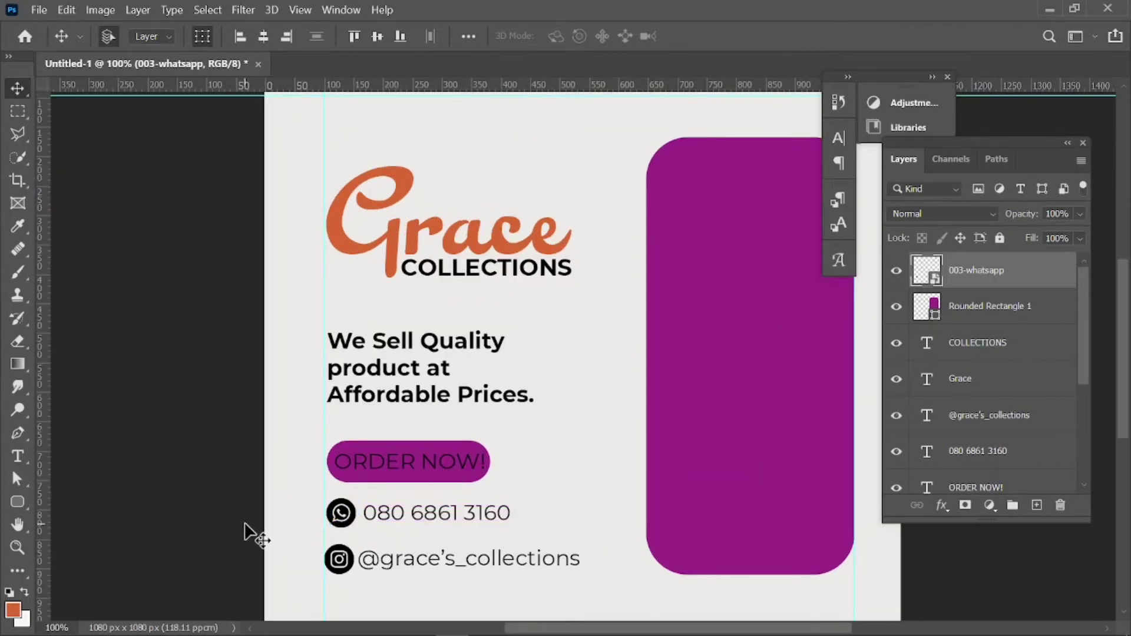
{"action": "left_click", "coordinate": [348, 527]}
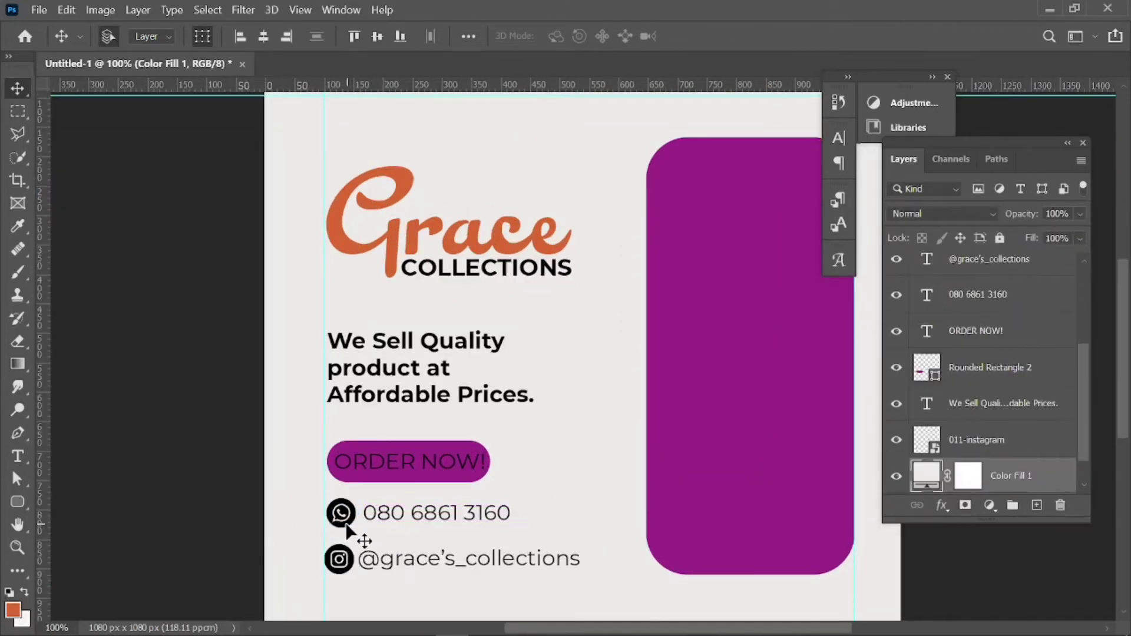
{"action": "left_click", "coordinate": [347, 528]}
{"action": "left_click_drag", "start_coordinate": [357, 529], "coordinate": [350, 522]}
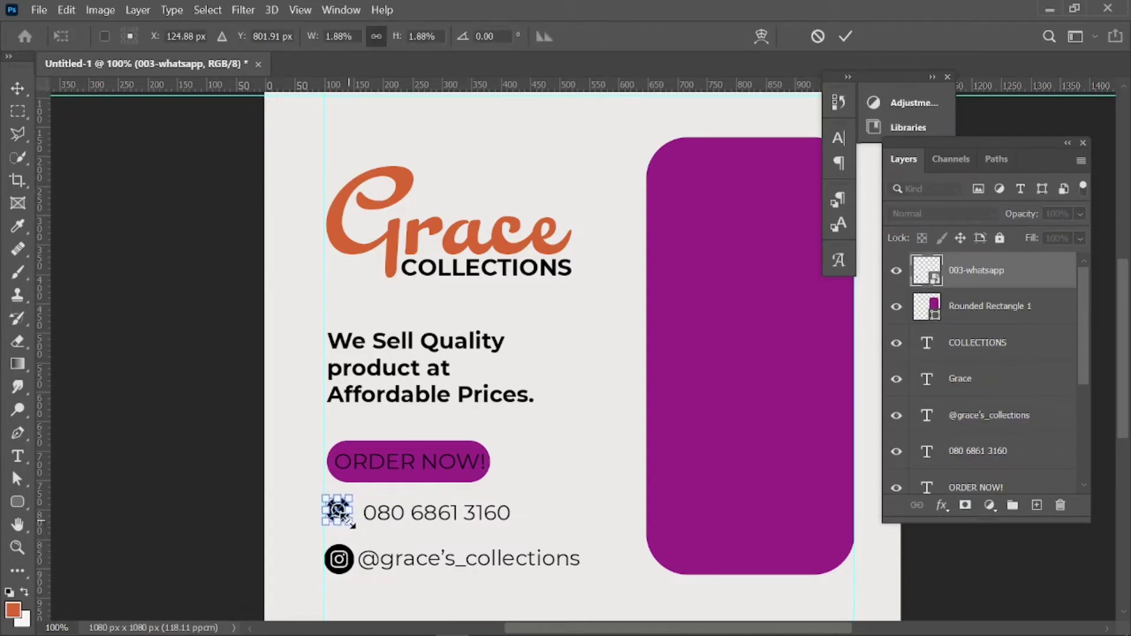
{"action": "left_click", "coordinate": [847, 36]}
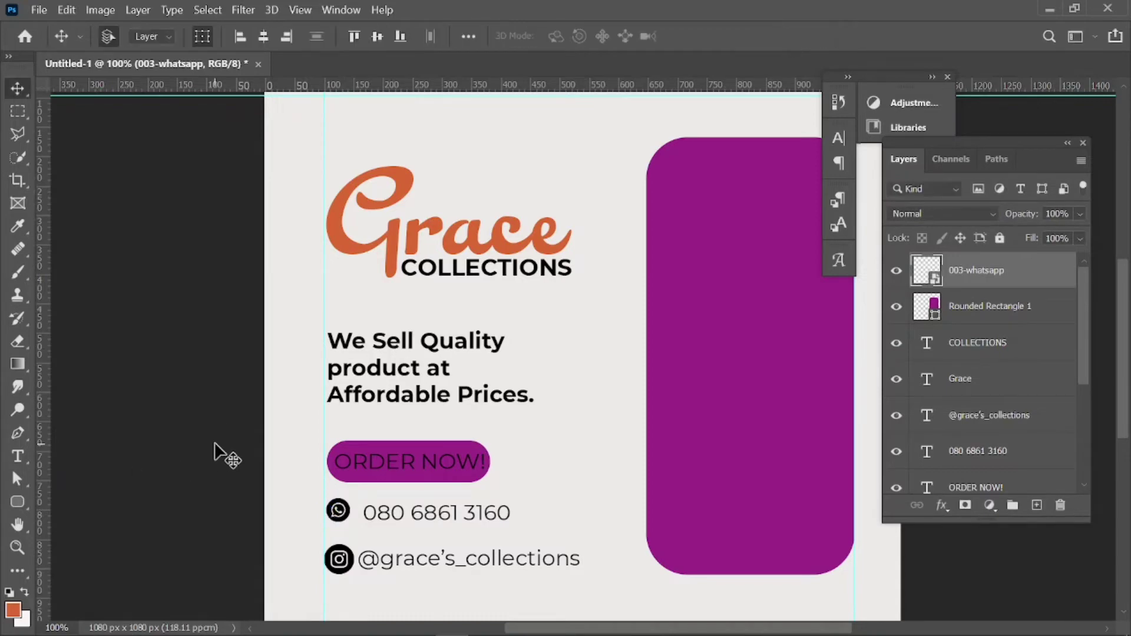
{"action": "left_click", "coordinate": [317, 535]}
{"action": "left_click", "coordinate": [339, 558]}
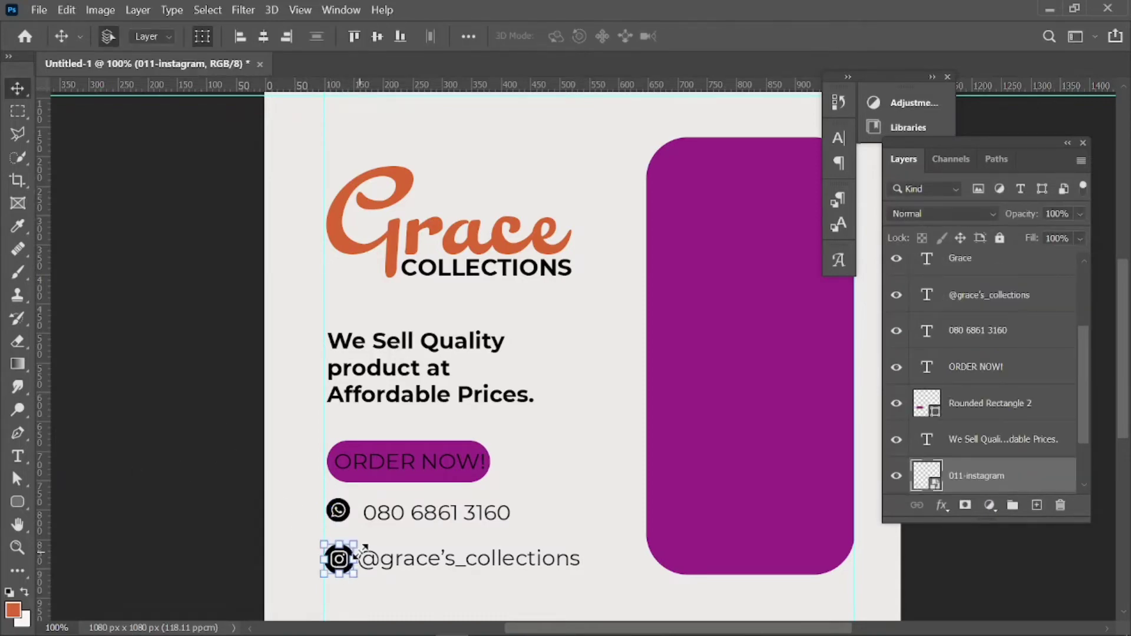
{"action": "left_click", "coordinate": [355, 544]}
{"action": "left_click_drag", "start_coordinate": [355, 544], "coordinate": [352, 547]}
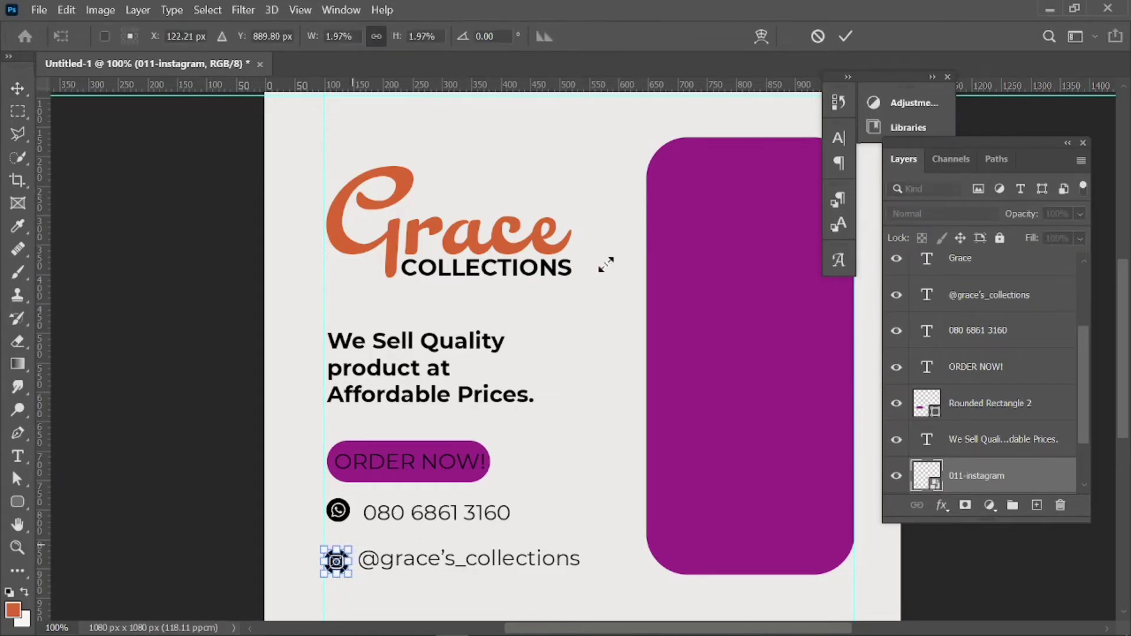
{"action": "left_click", "coordinate": [846, 37]}
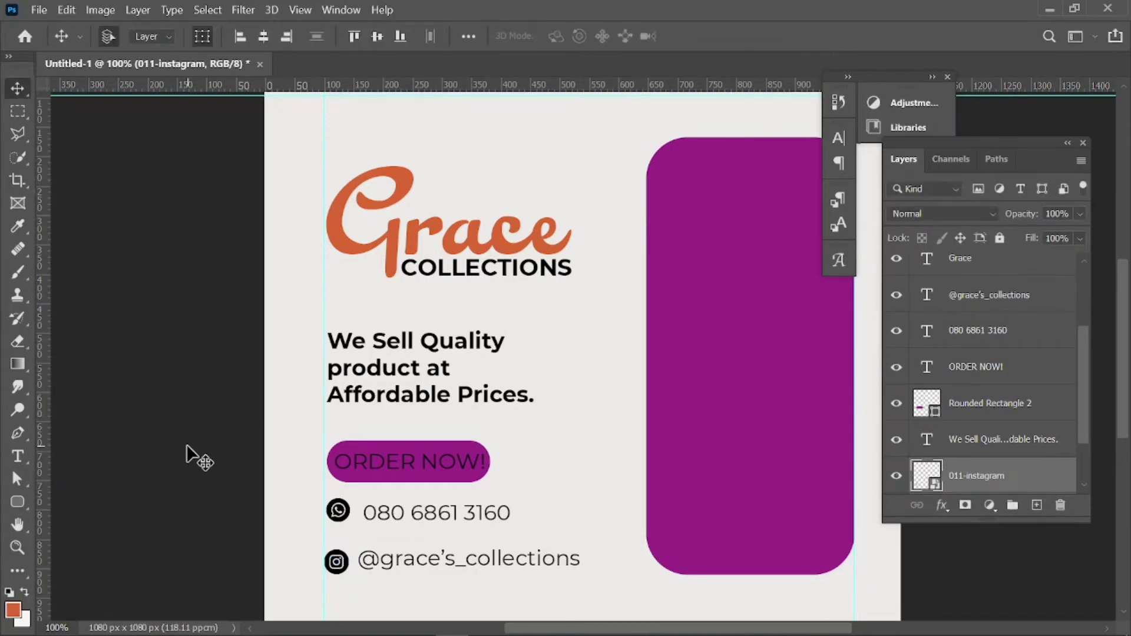
Nudge the WhatsApp icon right and shrink the Instagram icon a little more.
{"action": "left_click", "coordinate": [337, 508]}
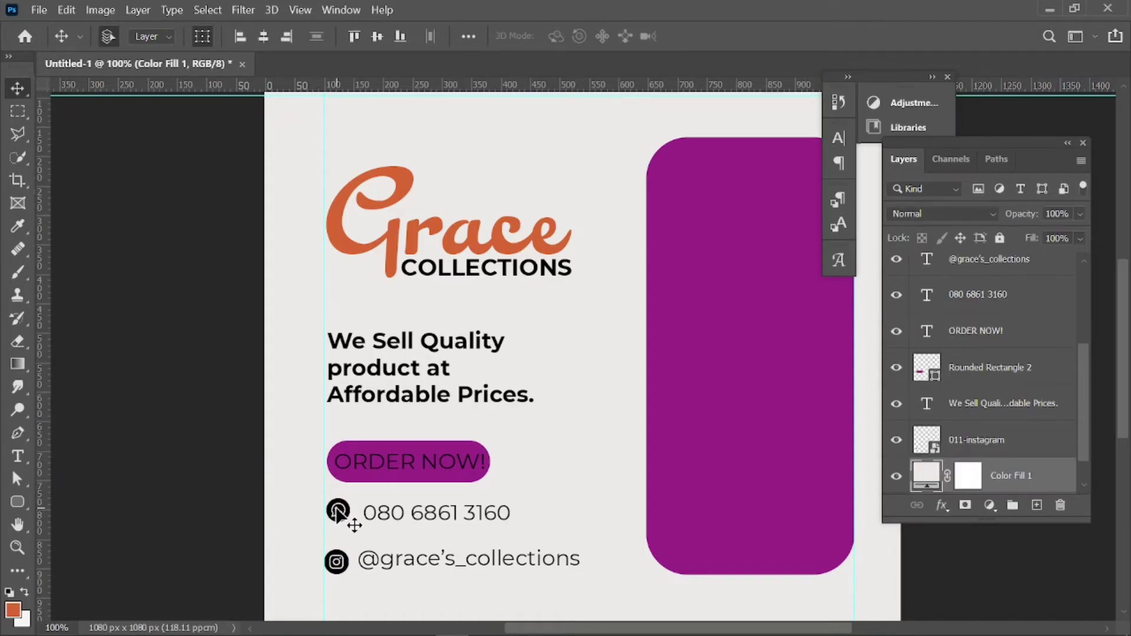
{"action": "left_click", "coordinate": [334, 510]}
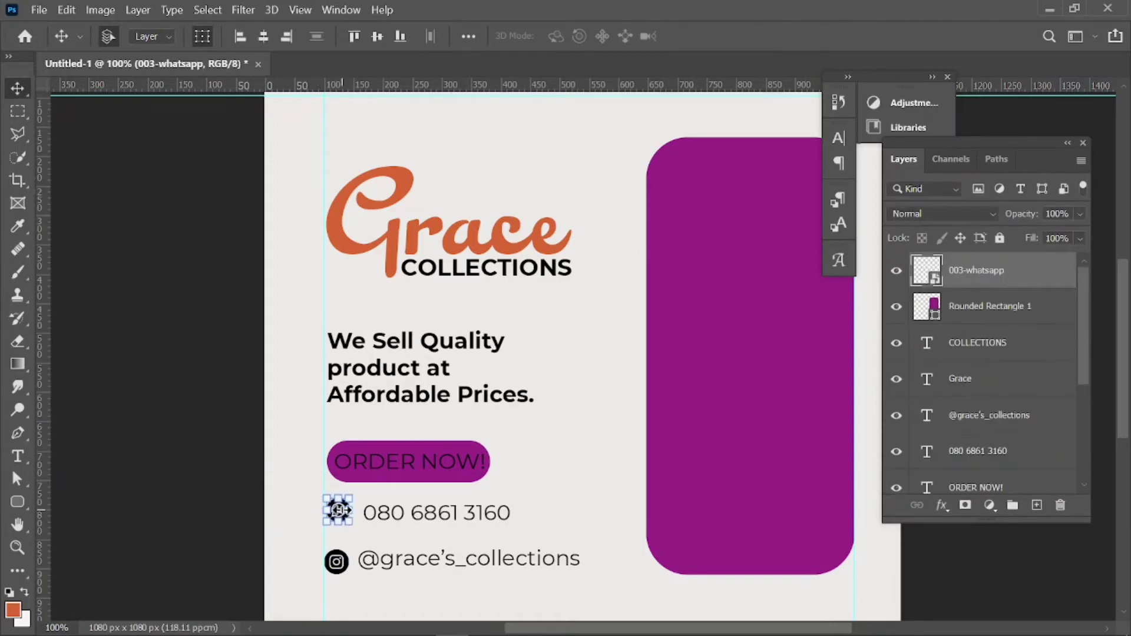
{"action": "left_click_drag", "start_coordinate": [334, 509], "coordinate": [340, 512]}
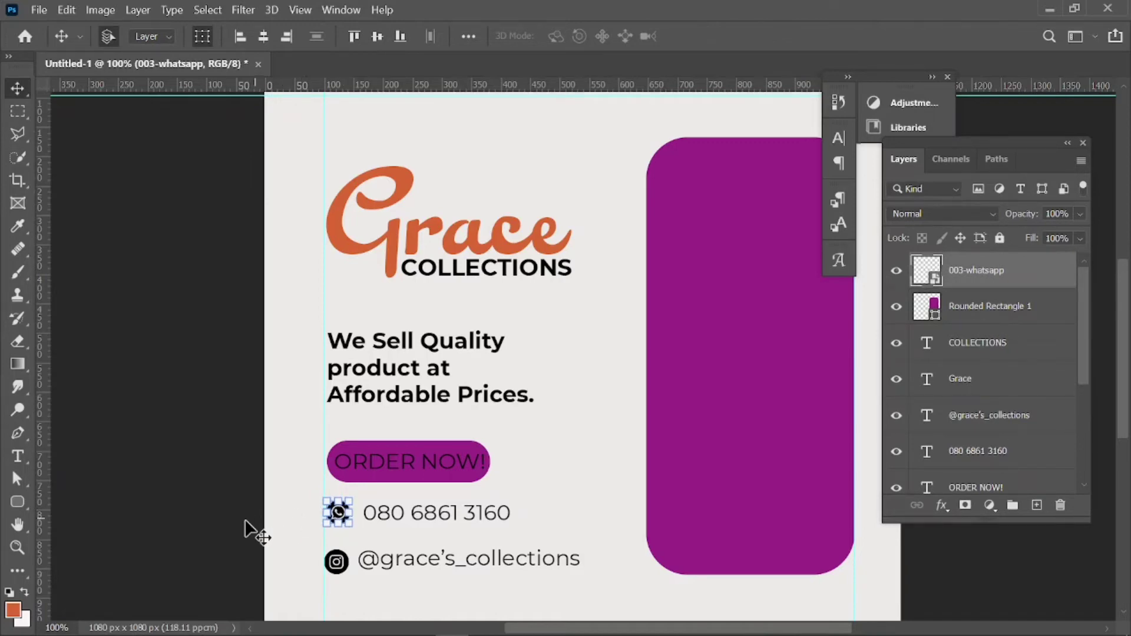
{"action": "left_click", "coordinate": [346, 569]}
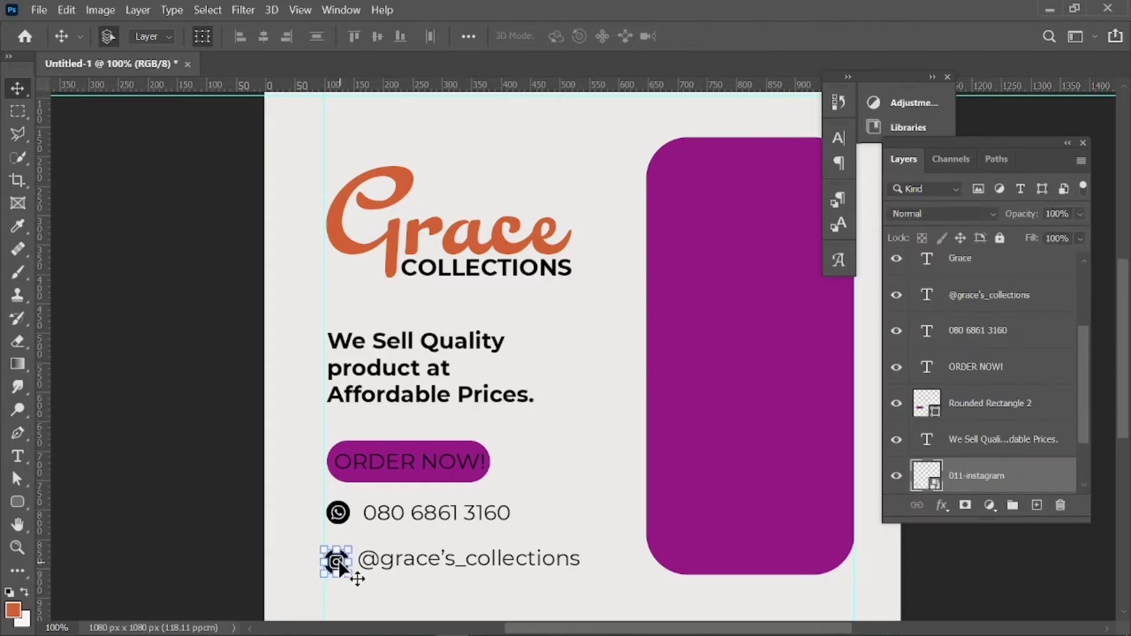
{"action": "key", "text": "ctrl+t"}
{"action": "left_click_drag", "start_coordinate": [351, 579], "coordinate": [353, 580]}
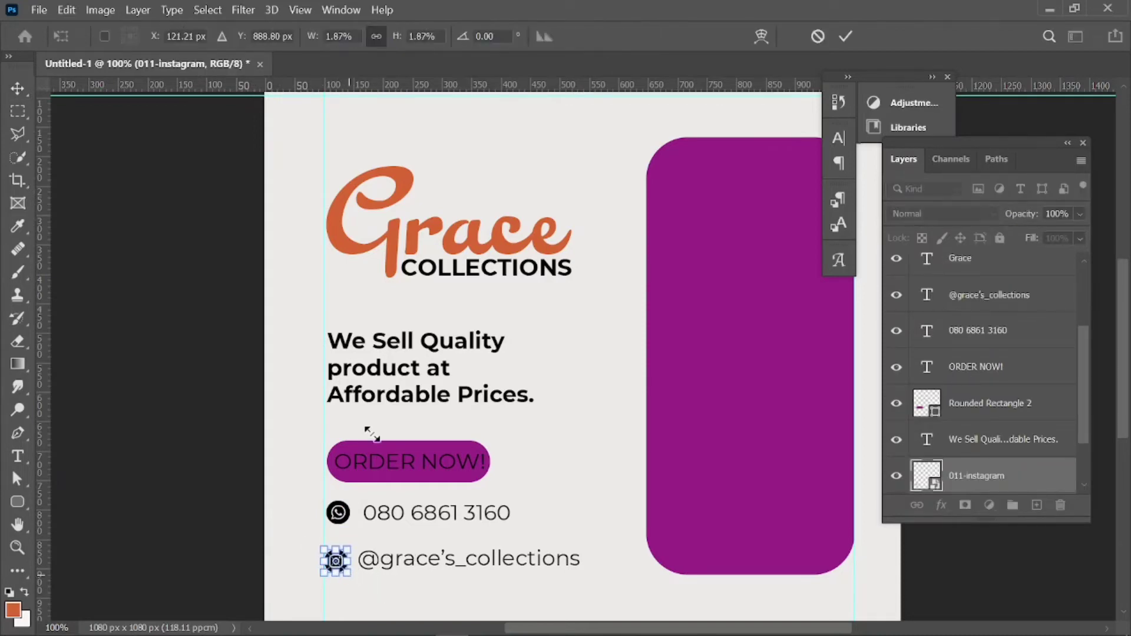
{"action": "left_click", "coordinate": [845, 37]}
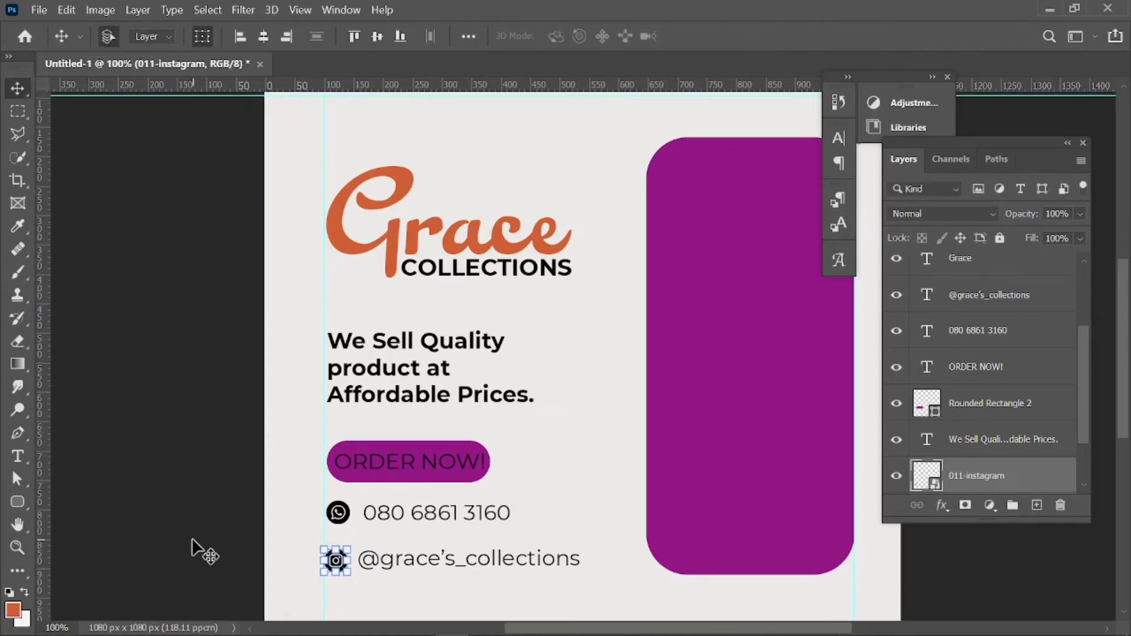
Shift the Instagram icon into alignment beneath the WhatsApp icon and check it.
{"action": "left_click", "coordinate": [182, 550]}
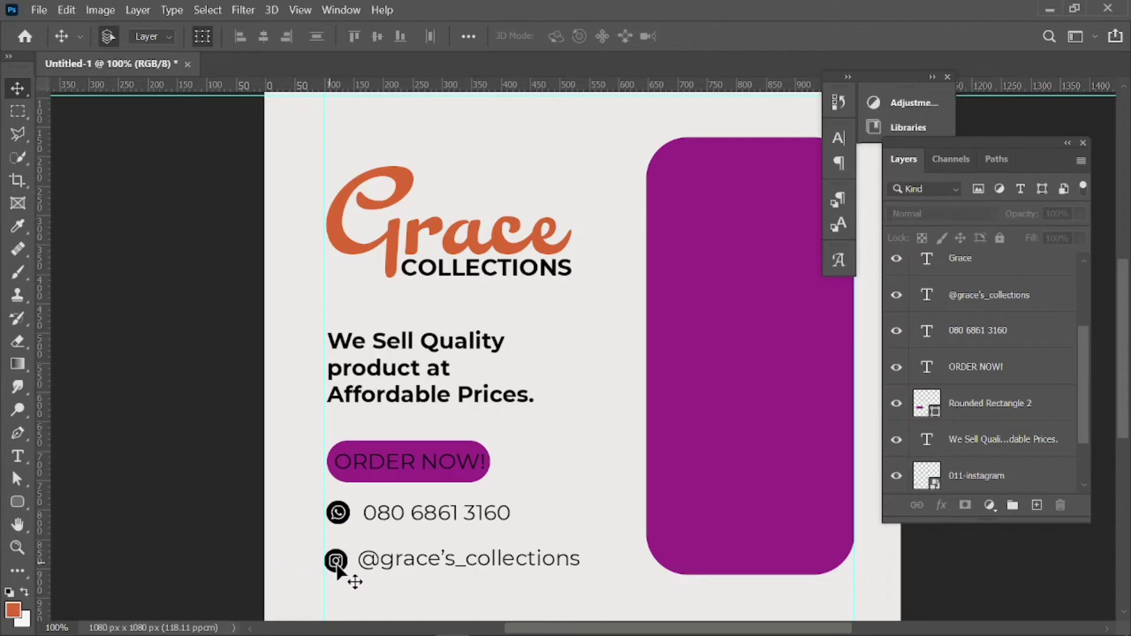
{"action": "left_click_drag", "start_coordinate": [338, 567], "coordinate": [344, 566]}
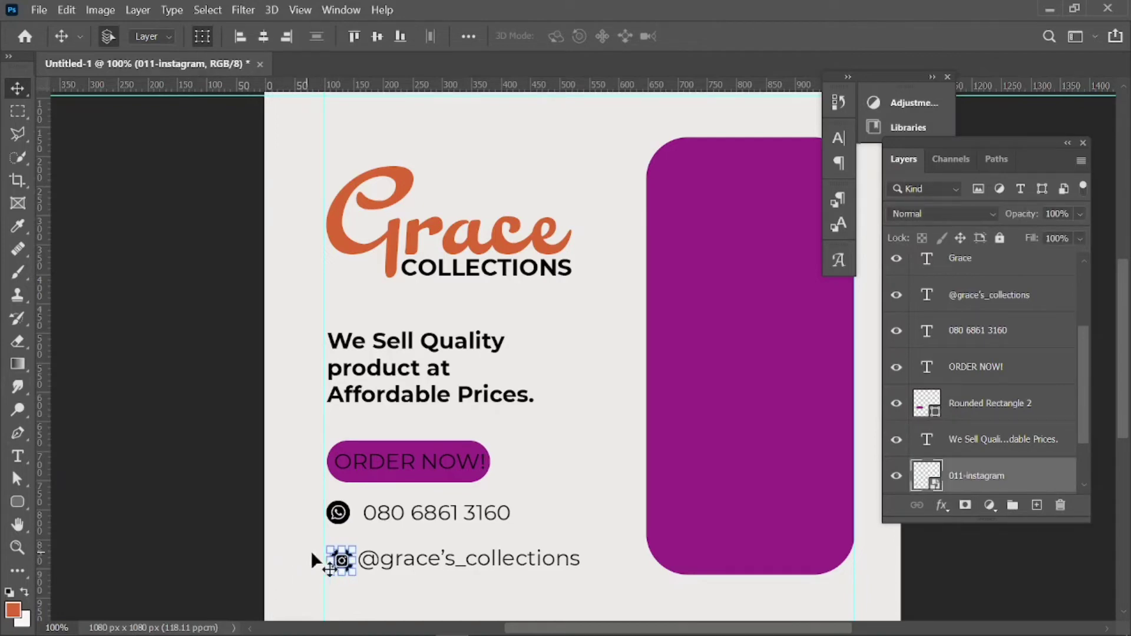
{"action": "key", "text": "Left"}
{"action": "key", "text": "Left"}
{"action": "key", "text": "Left"}
{"action": "key", "text": "Left"}
{"action": "key", "text": "Left"}
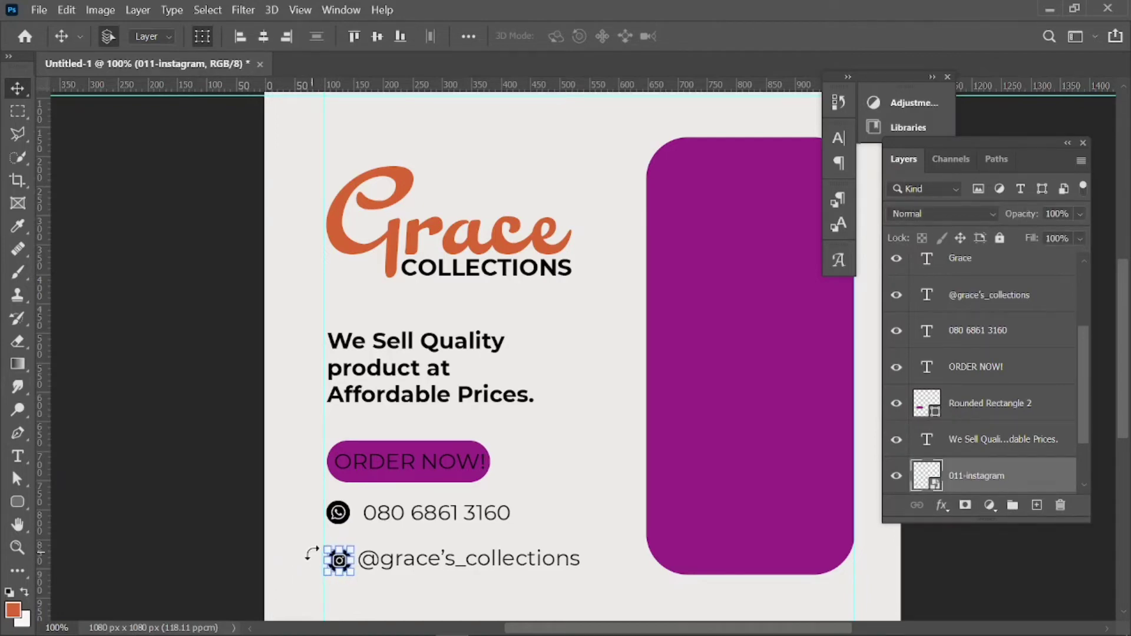
{"action": "key", "text": "Left"}
{"action": "key", "text": "Left"}
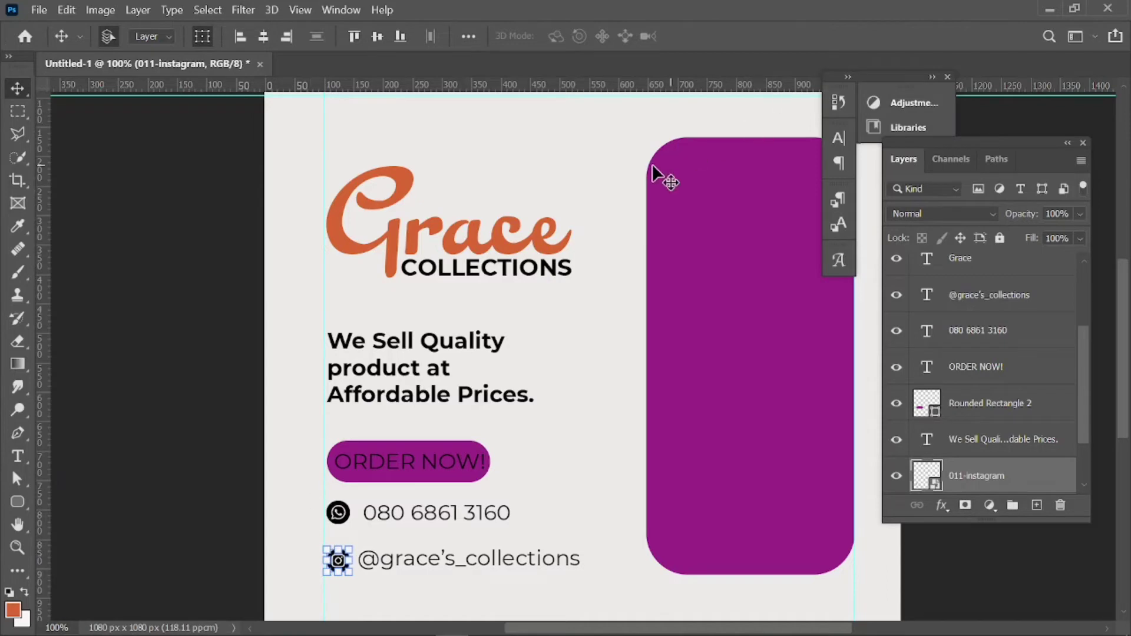
{"action": "left_click", "coordinate": [198, 336]}
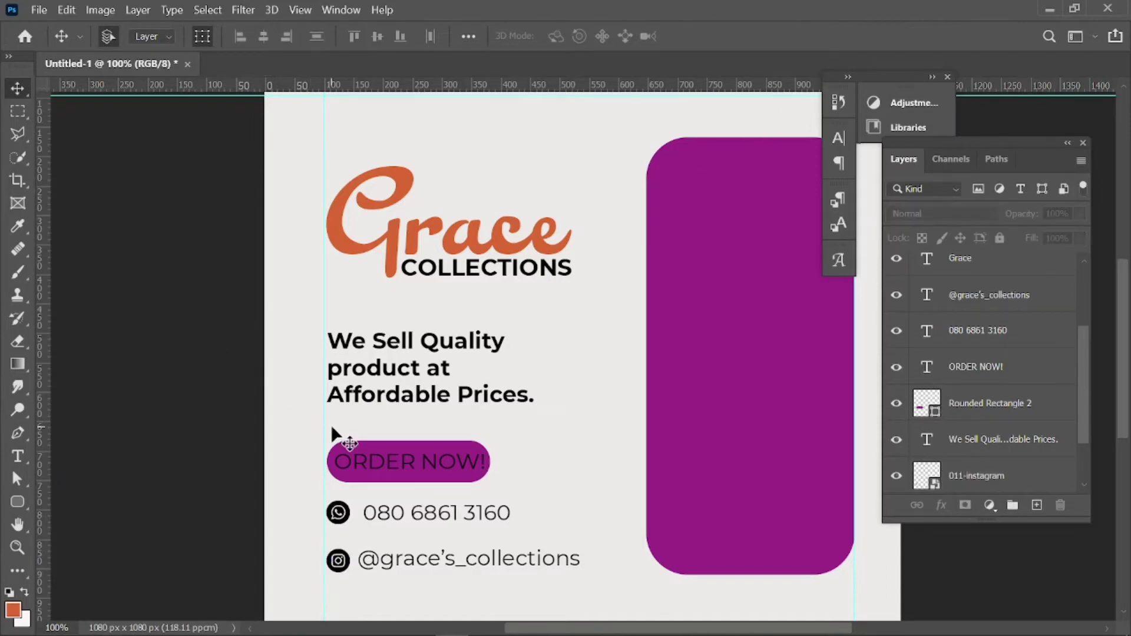
{"action": "left_click", "coordinate": [337, 564]}
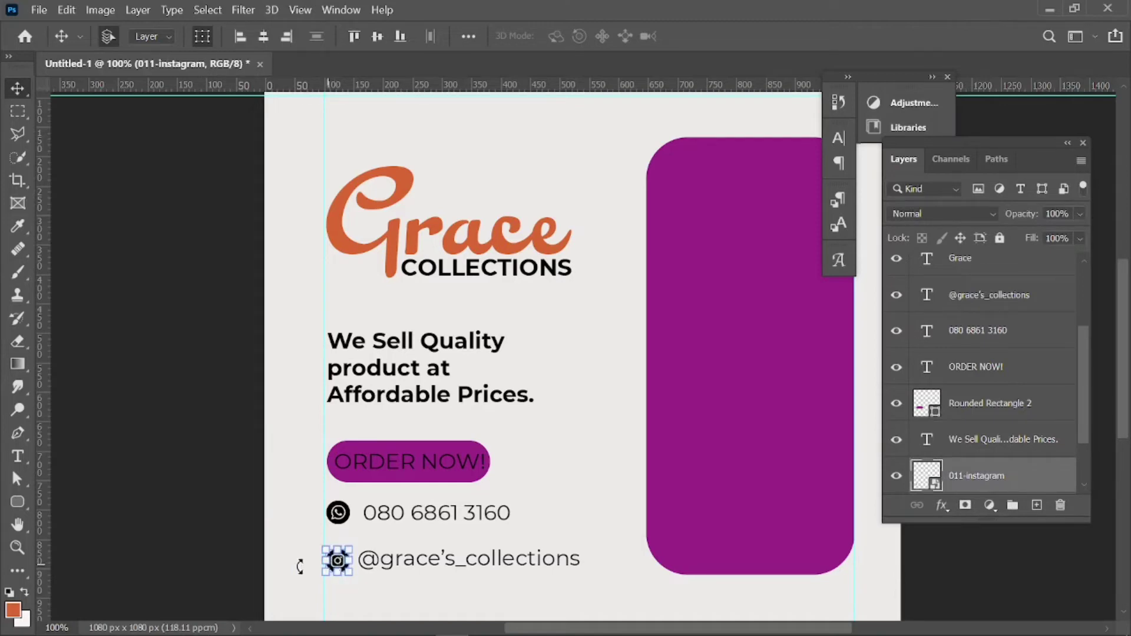
{"action": "left_click", "coordinate": [223, 572]}
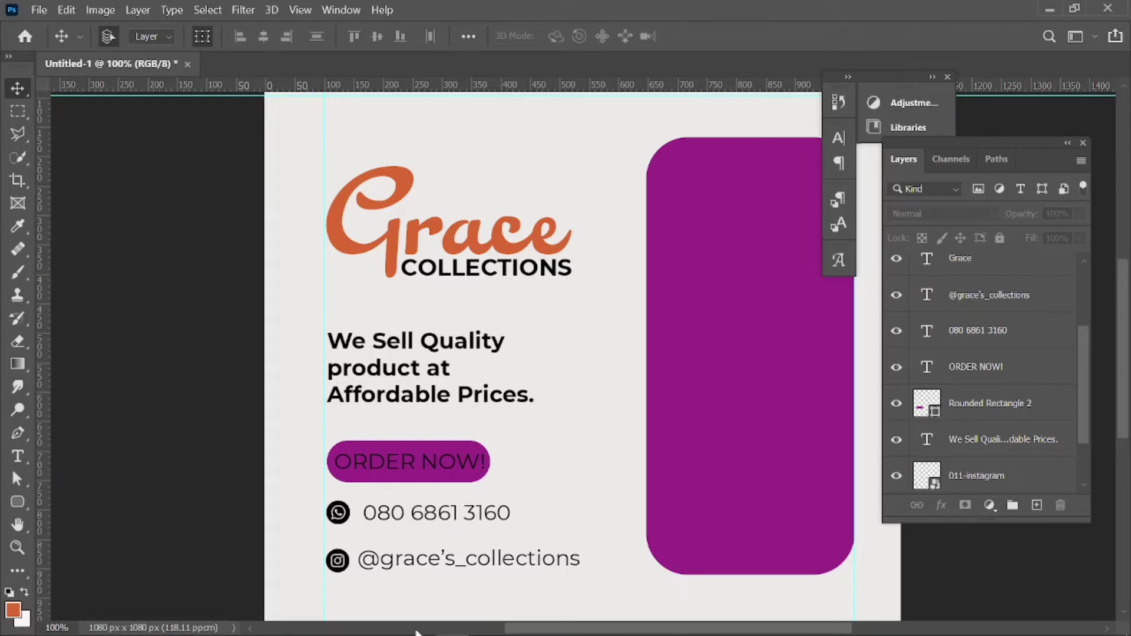
Draw a roughly 193 × 199 px rounded square atop the purple panel, stroke none, light grey fill.
{"action": "left_click", "coordinate": [19, 503]}
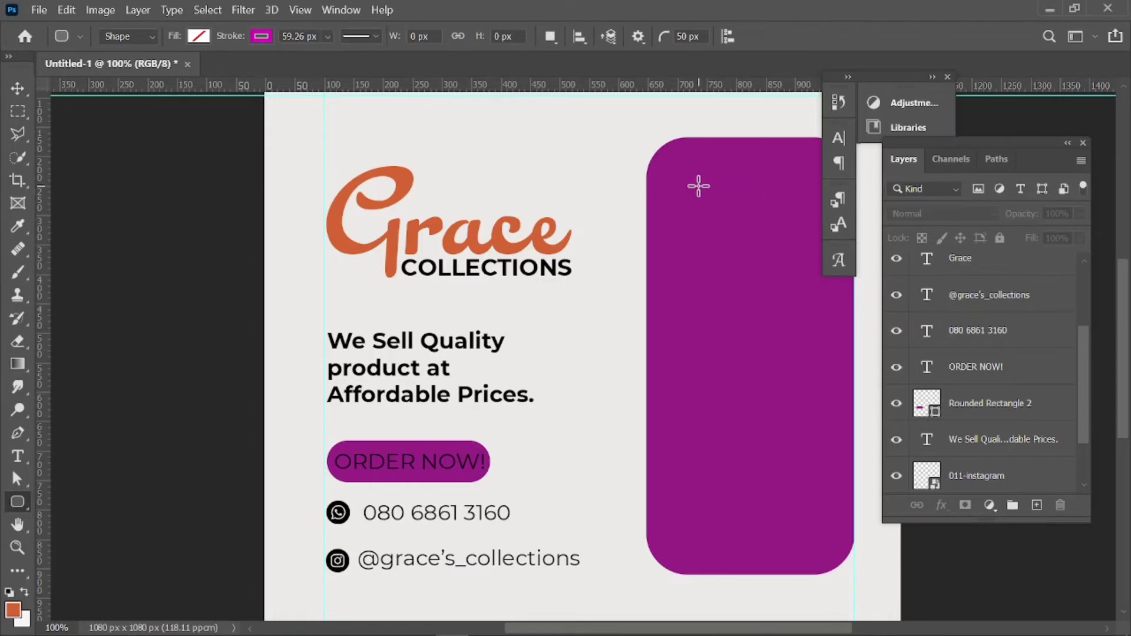
{"action": "mouse_move", "coordinate": [682, 168]}
{"action": "left_mouse_down"}
{"action": "mouse_move", "coordinate": [750, 205]}
{"action": "mouse_move", "coordinate": [795, 265]}
{"action": "mouse_move", "coordinate": [795, 286]}
{"action": "left_mouse_up"}
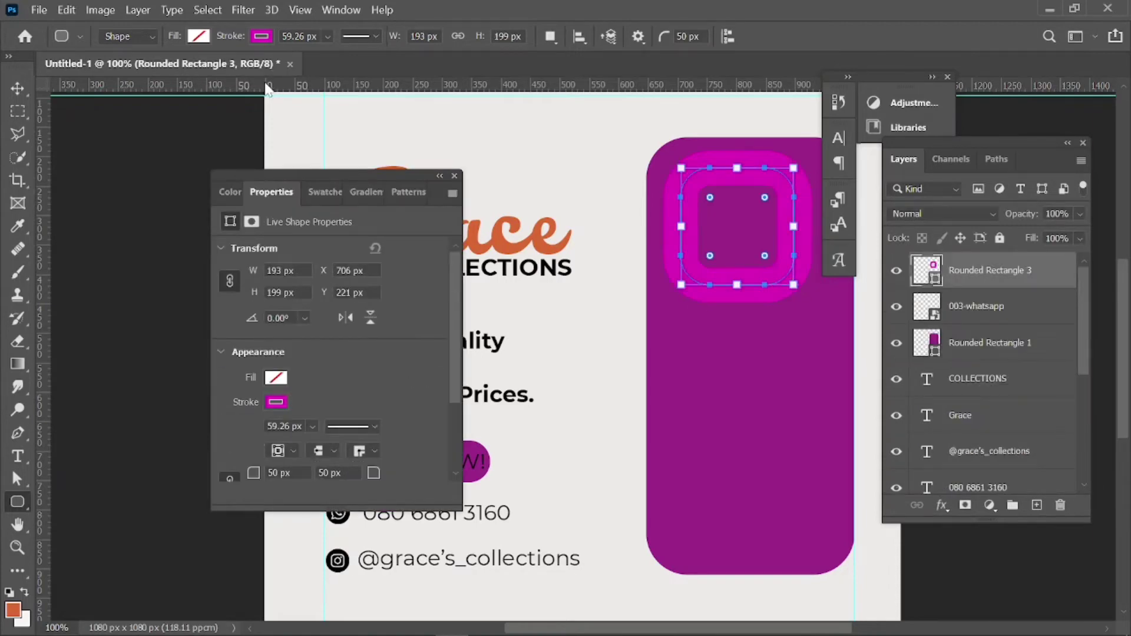
{"action": "left_click", "coordinate": [262, 36]}
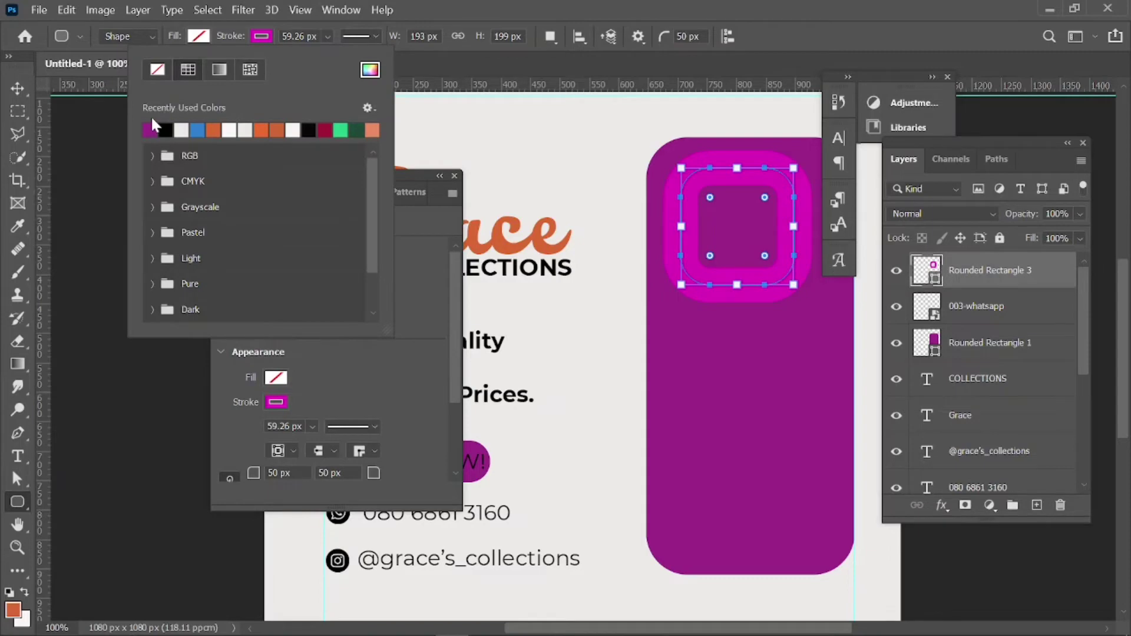
{"action": "left_click", "coordinate": [157, 70]}
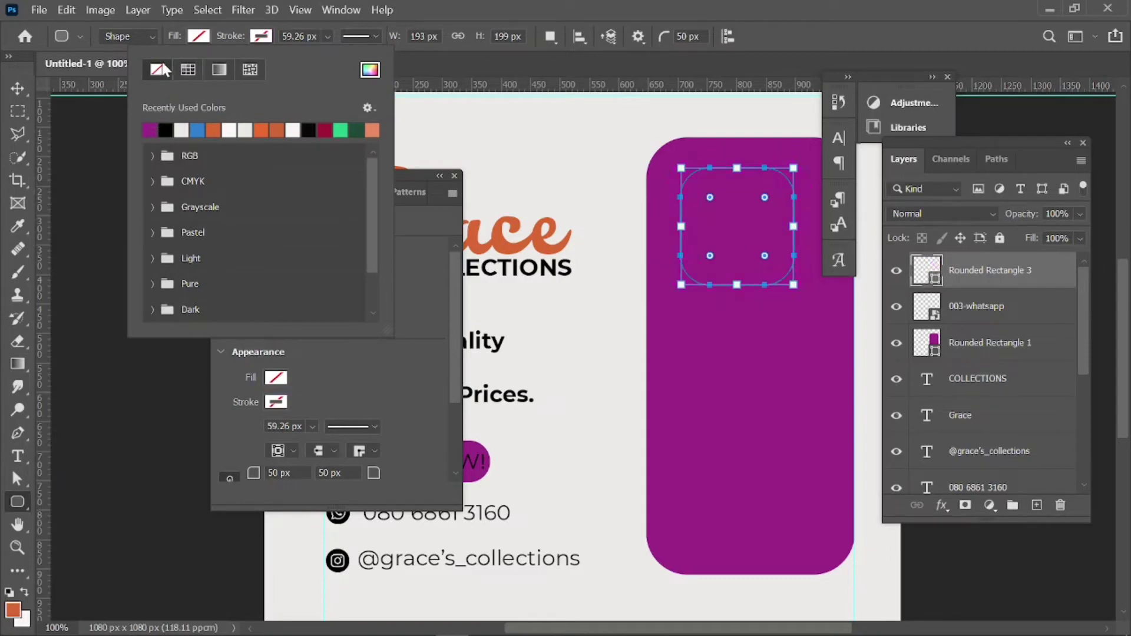
{"action": "left_click", "coordinate": [203, 37]}
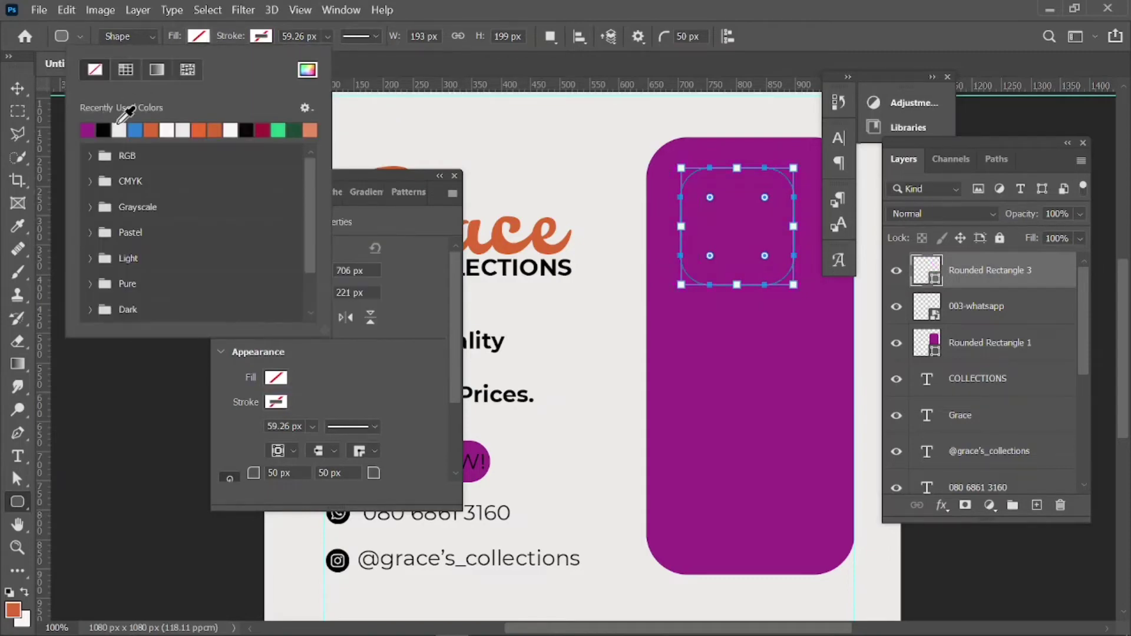
{"action": "left_click", "coordinate": [121, 130]}
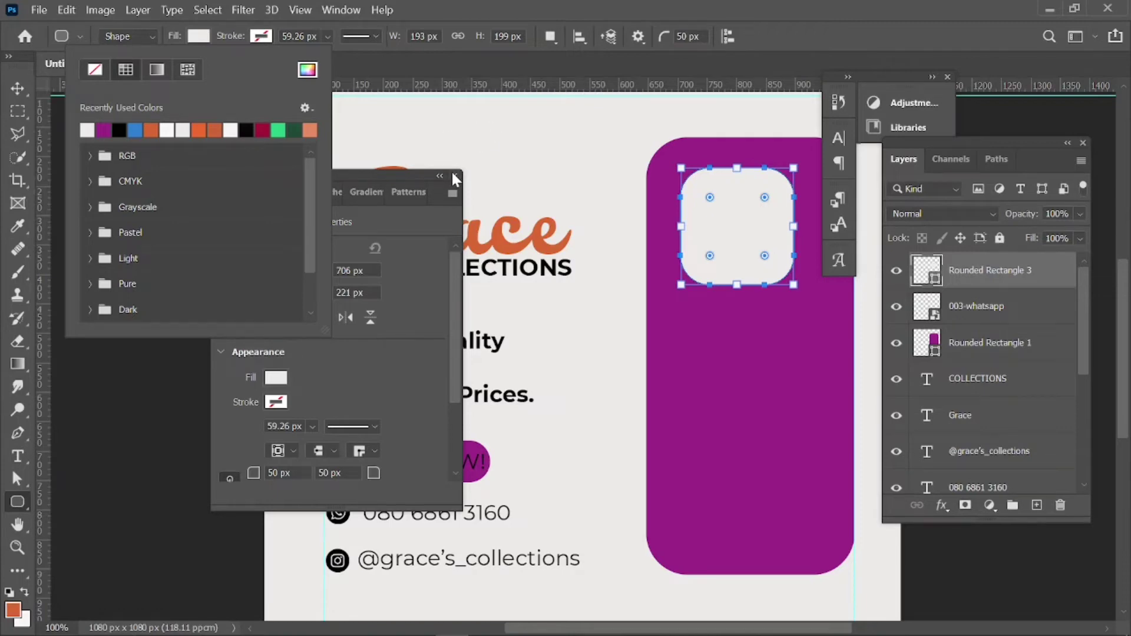
{"action": "left_click", "coordinate": [456, 178]}
{"action": "left_click", "coordinate": [455, 178]}
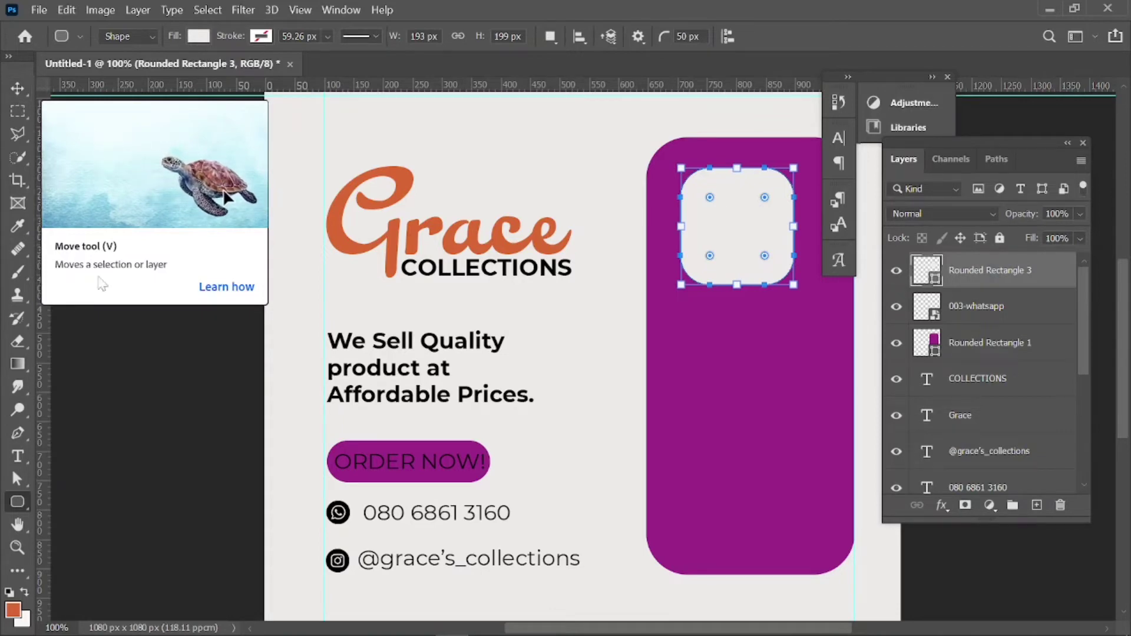
{"action": "left_click", "coordinate": [18, 88]}
{"action": "left_click", "coordinate": [134, 189]}
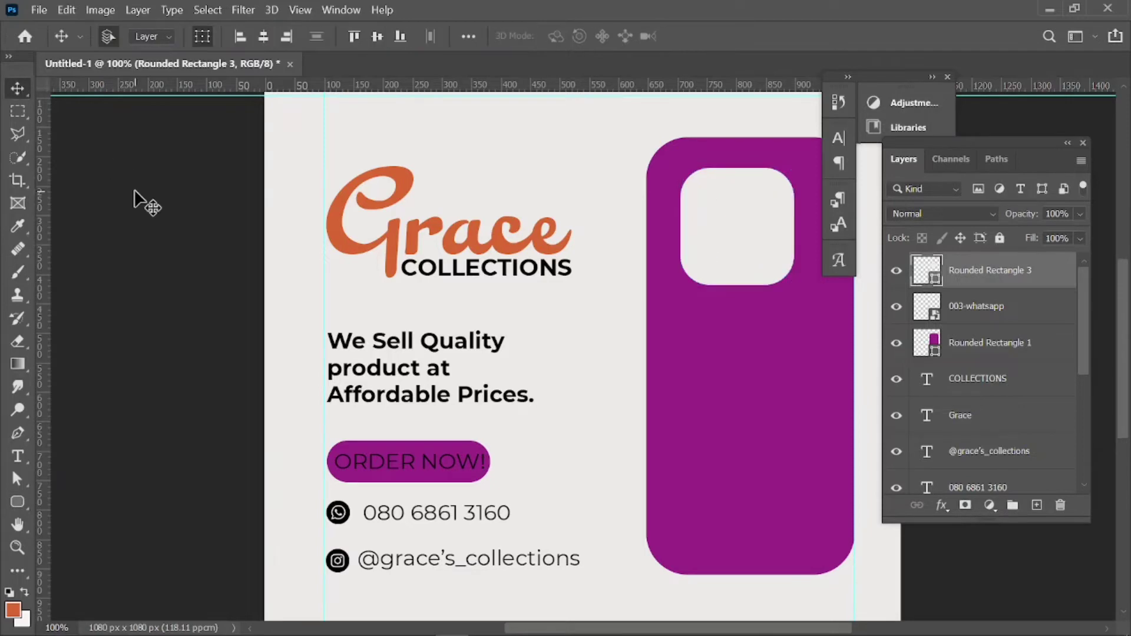
Alt-drag two copies of the top rounded square down the panel, nudging the bottom copy up and right.
{"action": "left_click", "coordinate": [738, 247]}
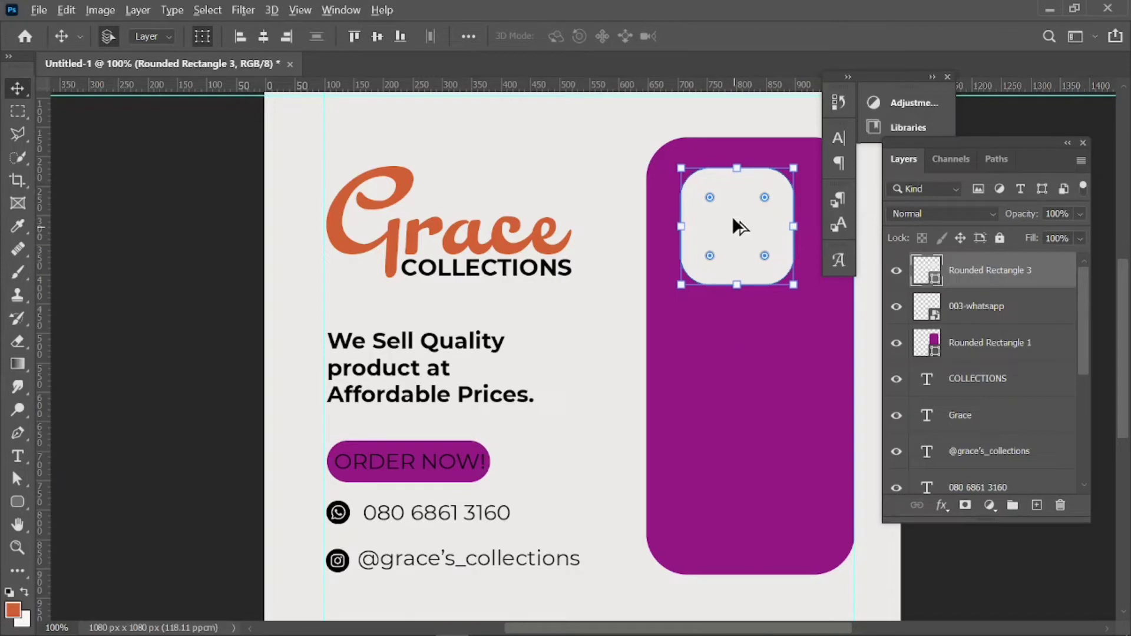
{"action": "left_click_drag", "start_coordinate": [736, 222], "coordinate": [737, 353]}
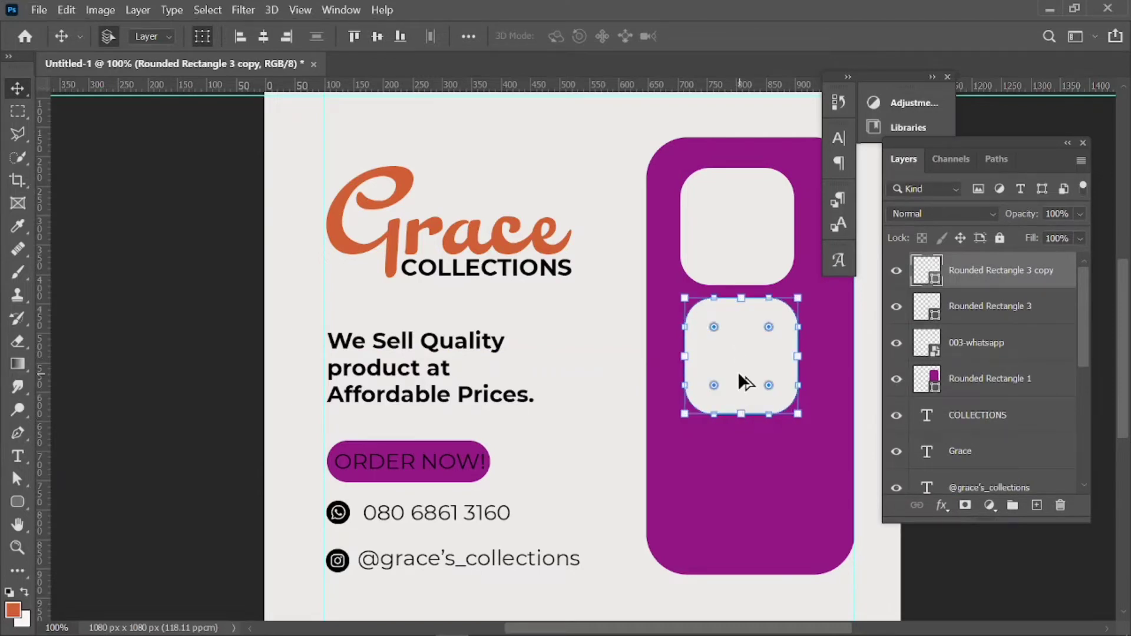
{"action": "left_click_drag", "start_coordinate": [739, 375], "coordinate": [741, 530]}
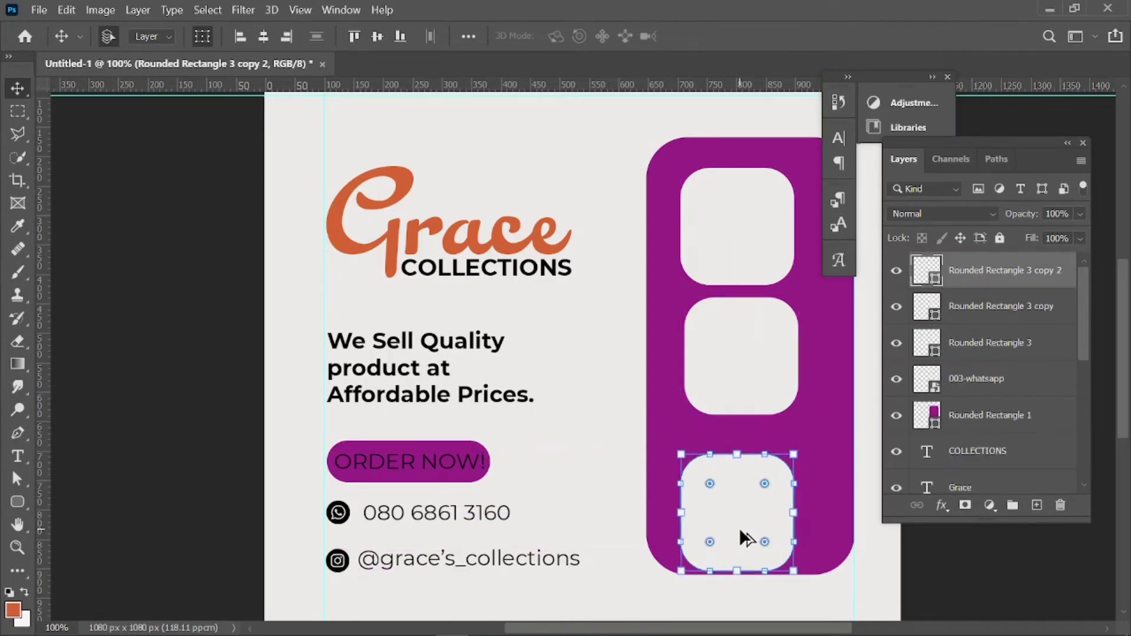
{"action": "key", "text": "Up"}
{"action": "key", "text": "Up"}
{"action": "key", "text": "Up"}
{"action": "key", "text": "Right"}
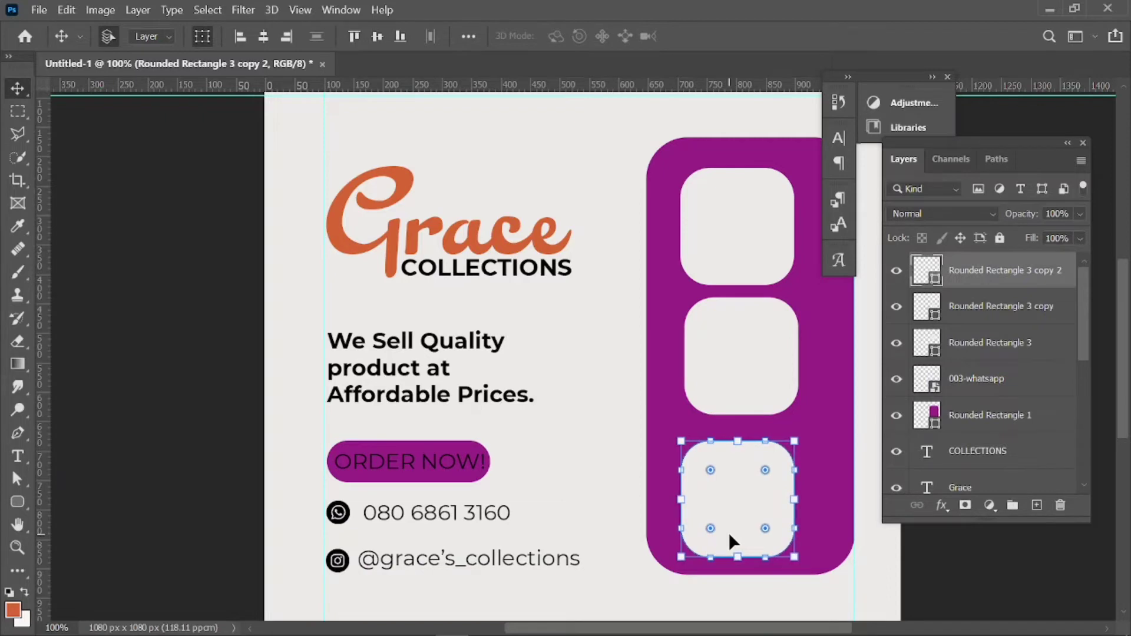
{"action": "key", "text": "shift+Right"}
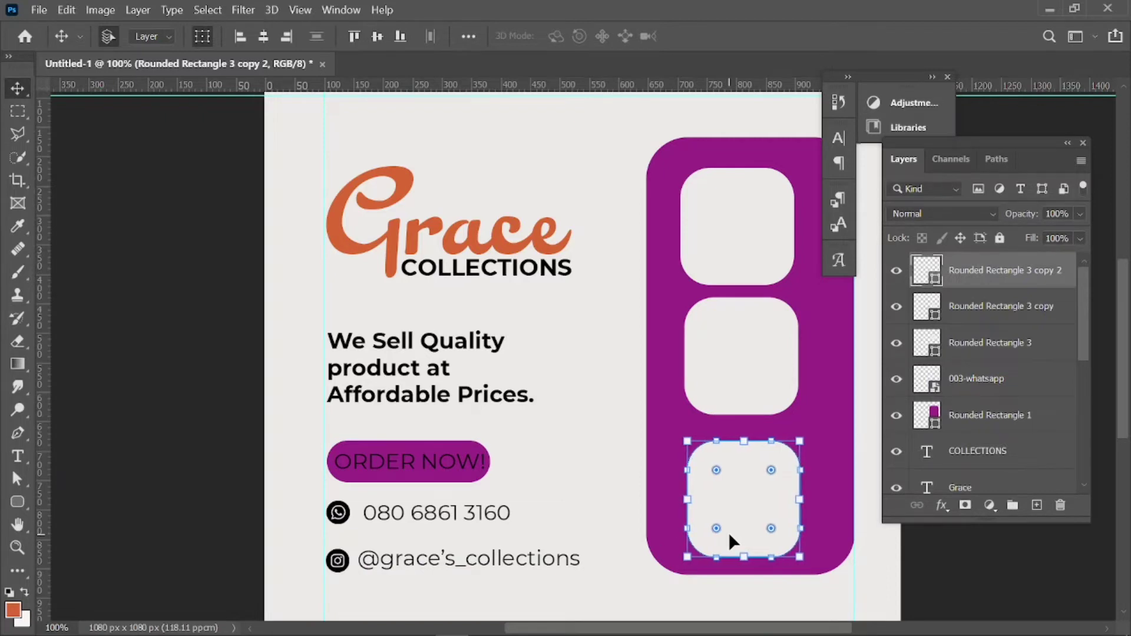
Nudge the three rounded squares right together, then fine-tune the middle and top squares.
{"action": "left_click", "coordinate": [752, 392]}
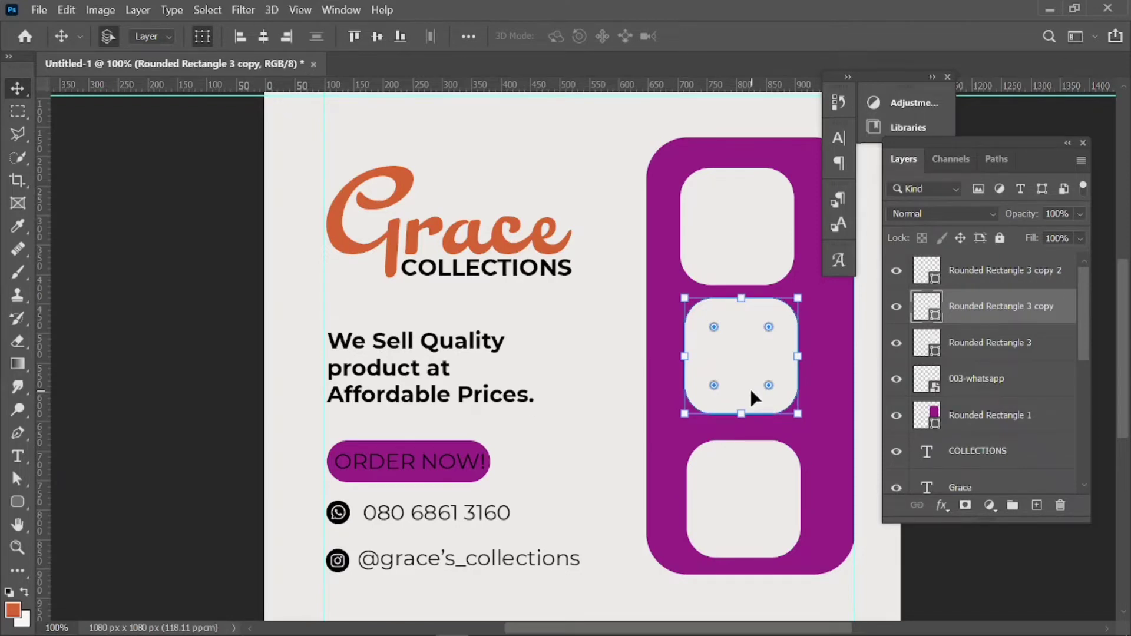
{"action": "key", "text": "shift+Right"}
{"action": "left_click", "coordinate": [778, 489], "text": "shift"}
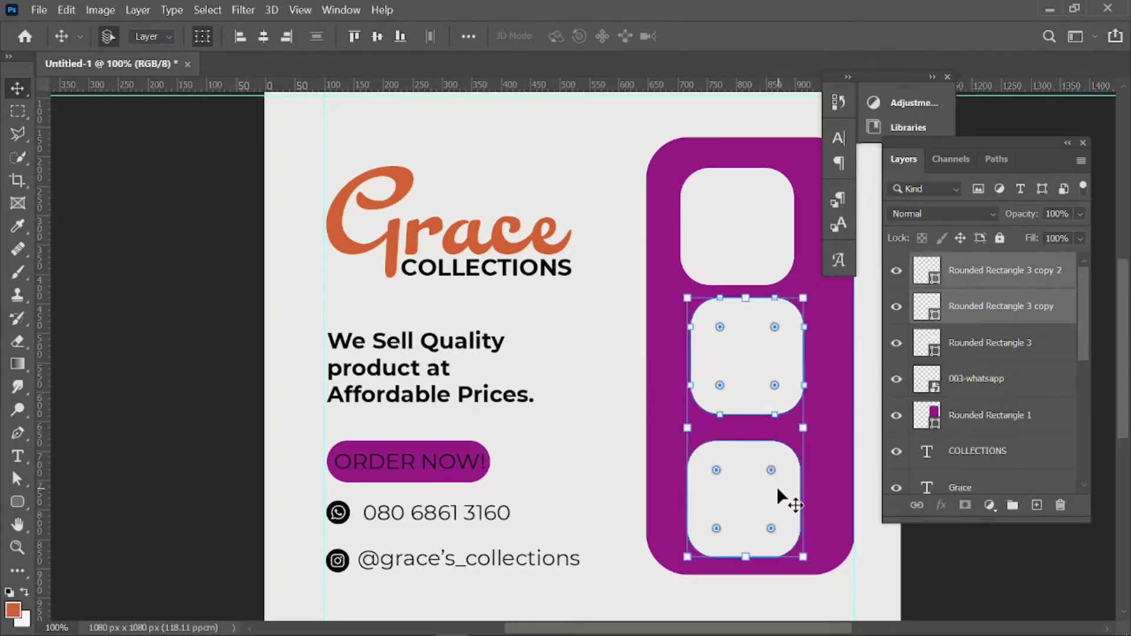
{"action": "left_click", "coordinate": [744, 242], "text": "shift"}
{"action": "key", "text": "shift+Right"}
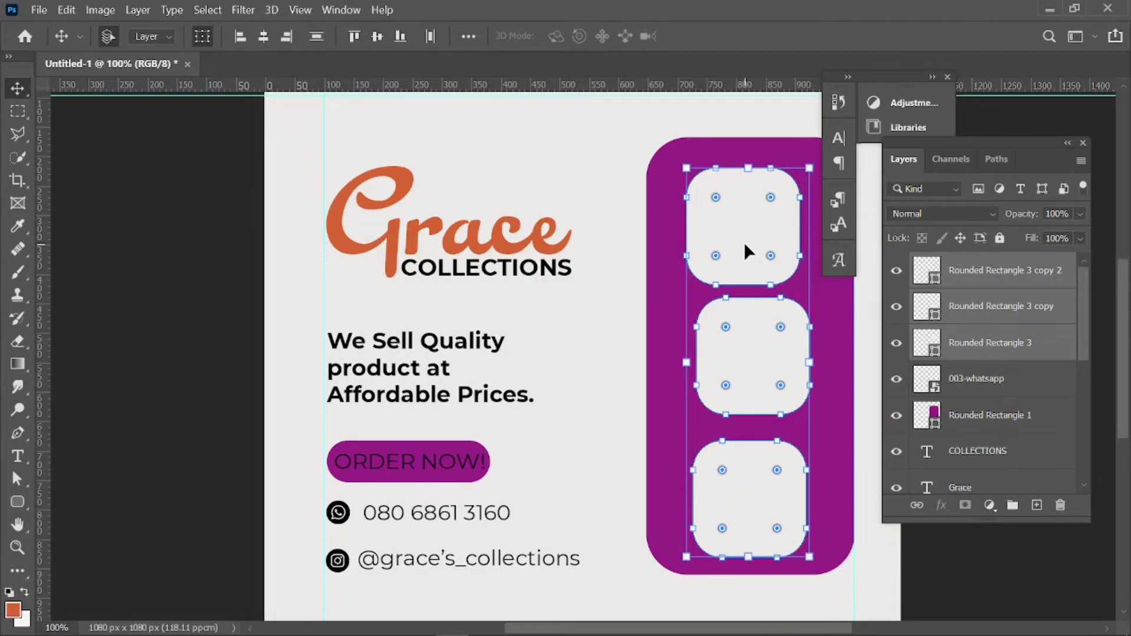
{"action": "left_click", "coordinate": [754, 355]}
{"action": "left_click", "coordinate": [605, 343]}
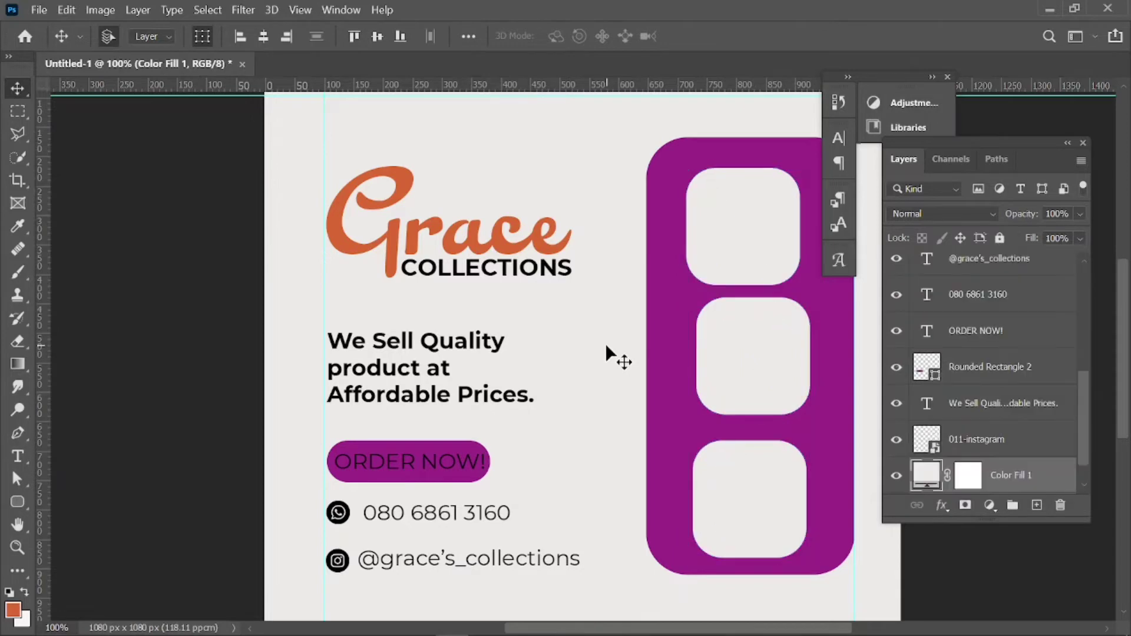
{"action": "left_click", "coordinate": [792, 342]}
{"action": "key", "text": "Left"}
{"action": "key", "text": "Left"}
{"action": "key", "text": "Left"}
{"action": "key", "text": "Left"}
{"action": "key", "text": "Left"}
{"action": "key", "text": "Left"}
{"action": "key", "text": "Left"}
{"action": "key", "text": "Left"}
{"action": "key", "text": "Left"}
{"action": "key", "text": "Left"}
{"action": "key", "text": "Left"}
{"action": "key", "text": "Left"}
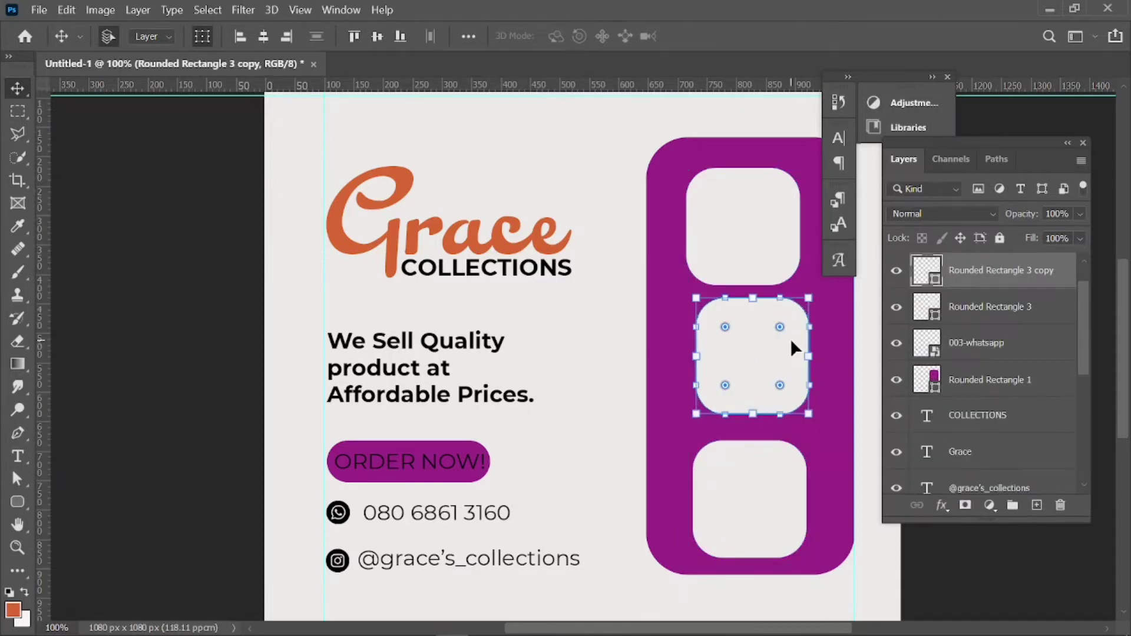
{"action": "left_click", "coordinate": [766, 261]}
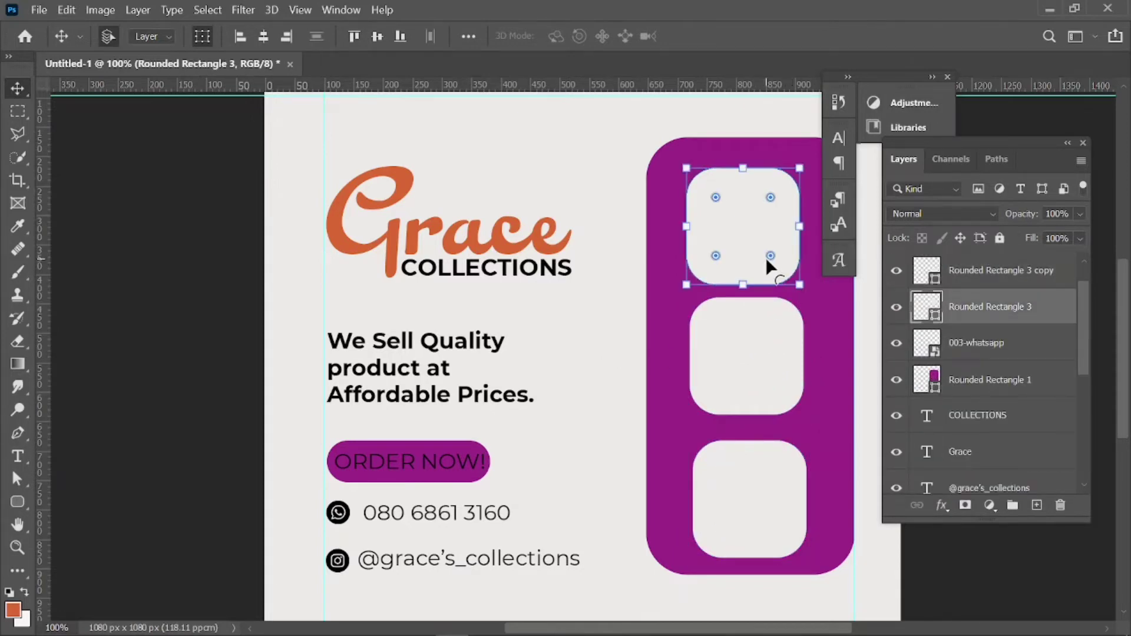
{"action": "key", "text": "shift+Right"}
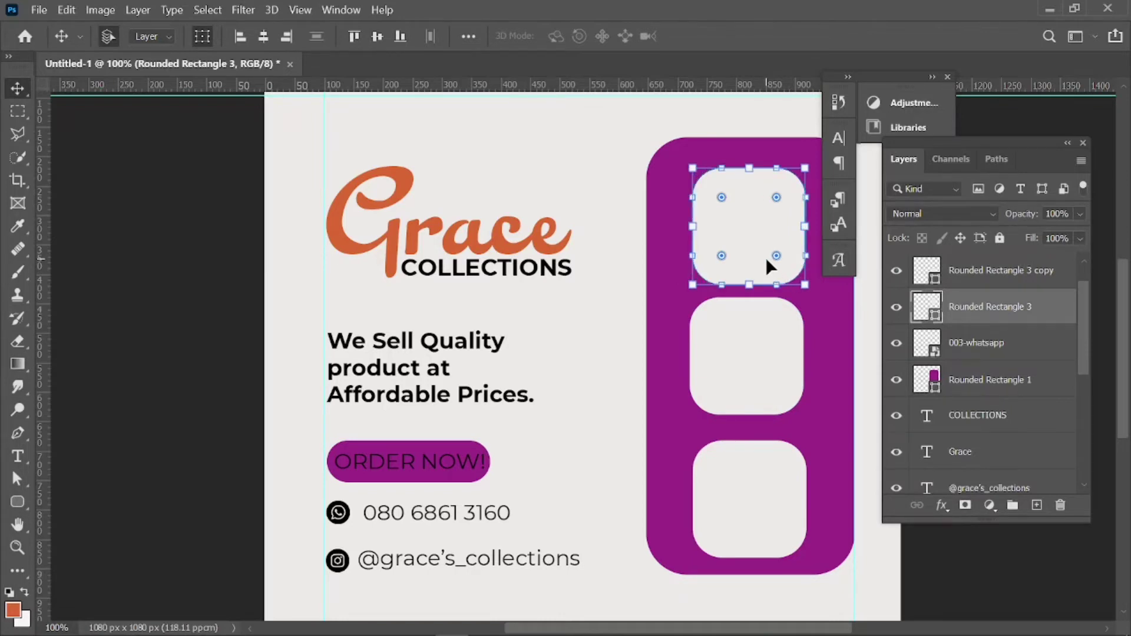
{"action": "key", "text": "shift+Left"}
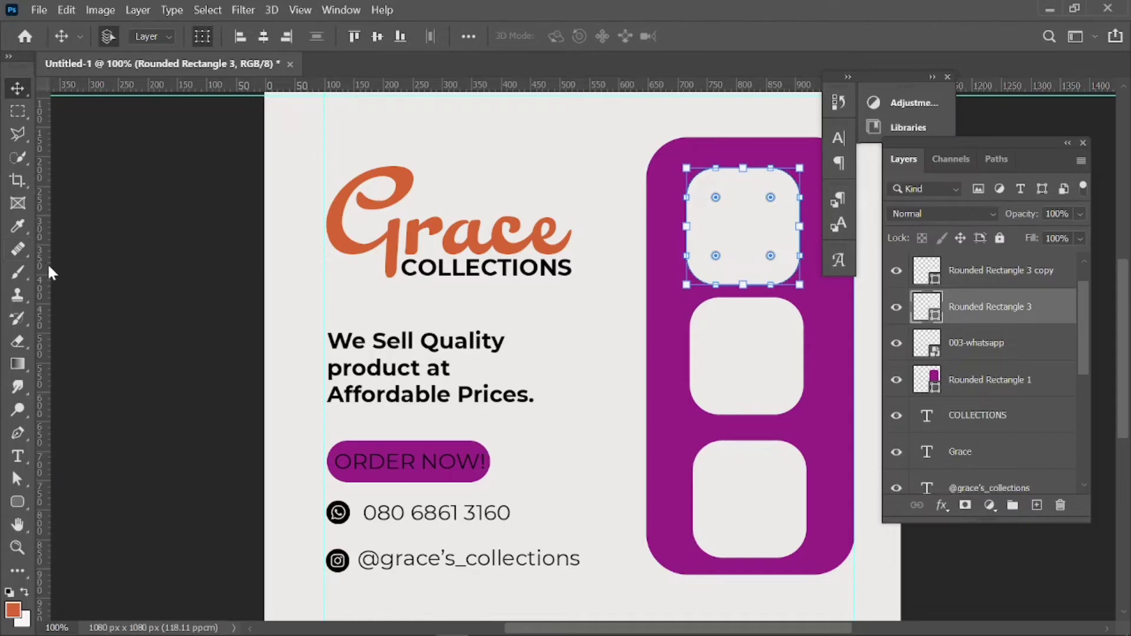
Add vertical guides at the squares' left and right edges and nudge each square onto them.
{"action": "left_click_drag", "start_coordinate": [41, 272], "coordinate": [695, 385]}
{"action": "left_click", "coordinate": [739, 383]}
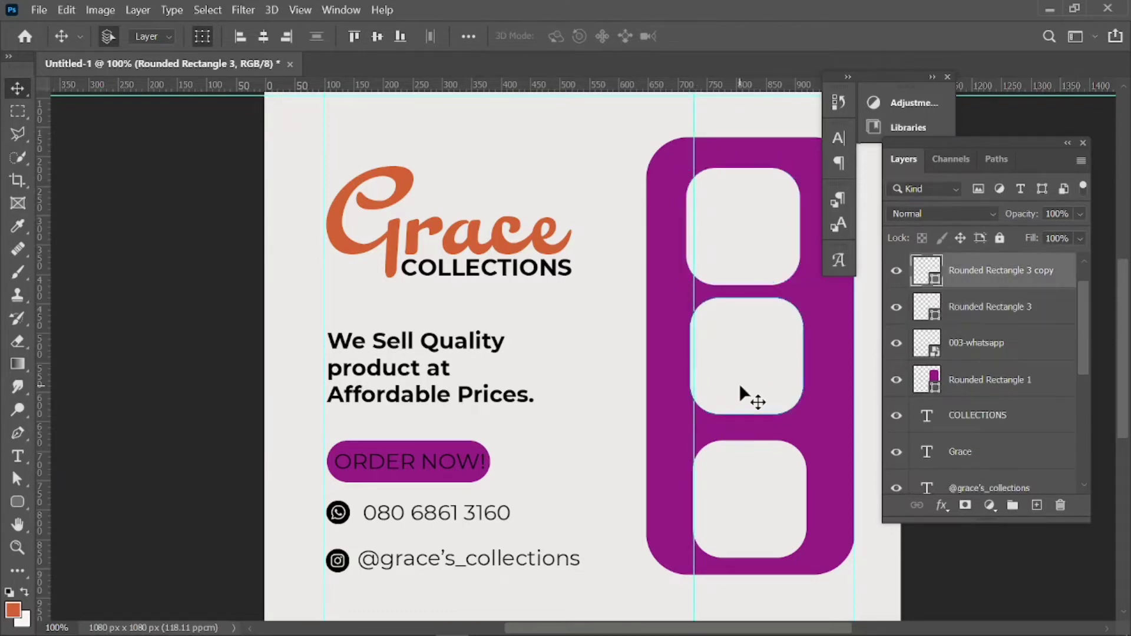
{"action": "key", "text": "Right"}
{"action": "key", "text": "Right"}
{"action": "key", "text": "Right"}
{"action": "key", "text": "Right"}
{"action": "key", "text": "Right"}
{"action": "key", "text": "Right"}
{"action": "key", "text": "Right"}
{"action": "key", "text": "Right"}
{"action": "key", "text": "Right"}
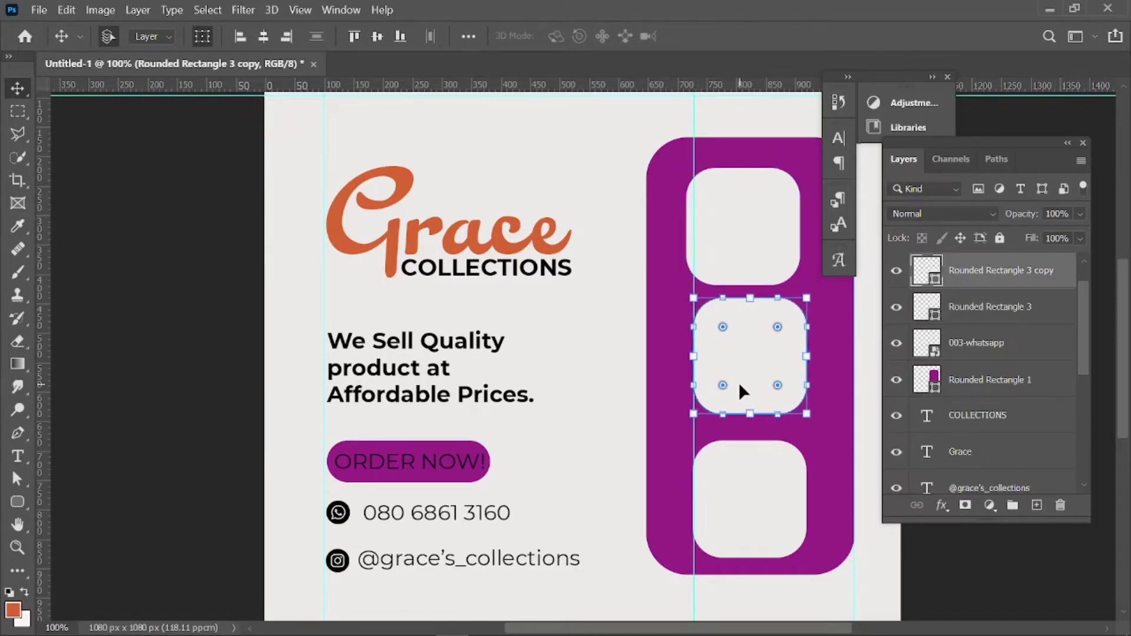
{"action": "left_click", "coordinate": [738, 267]}
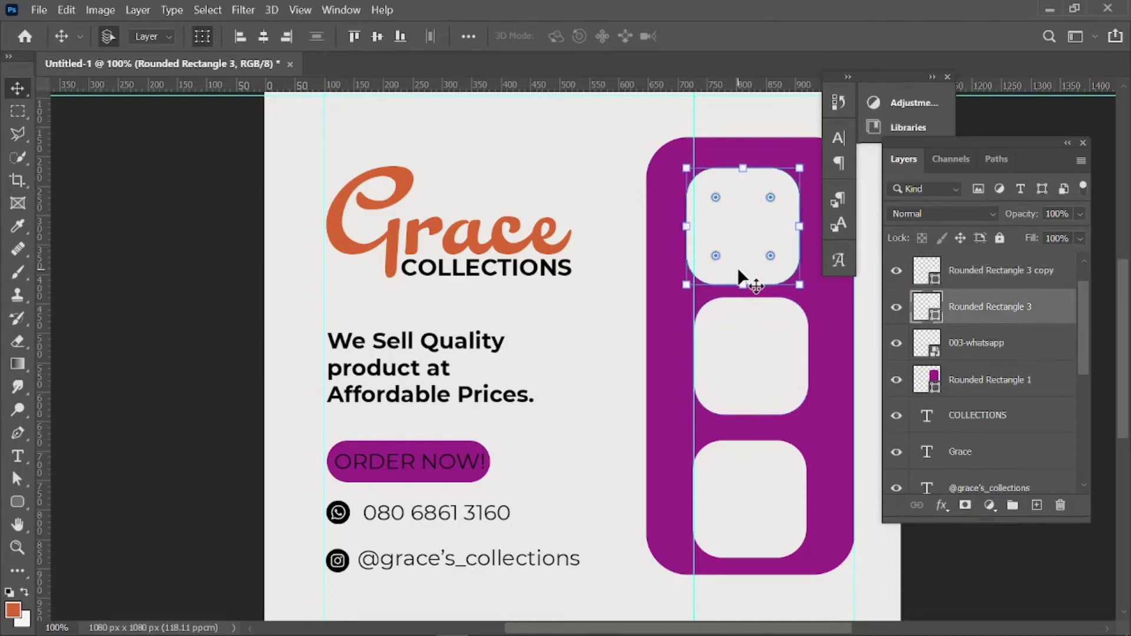
{"action": "key", "text": "Right"}
{"action": "key", "text": "Right"}
{"action": "key", "text": "Right"}
{"action": "key", "text": "Right"}
{"action": "key", "text": "Right"}
{"action": "key", "text": "Right"}
{"action": "key", "text": "Right"}
{"action": "key", "text": "Right"}
{"action": "key", "text": "Right"}
{"action": "key", "text": "Right"}
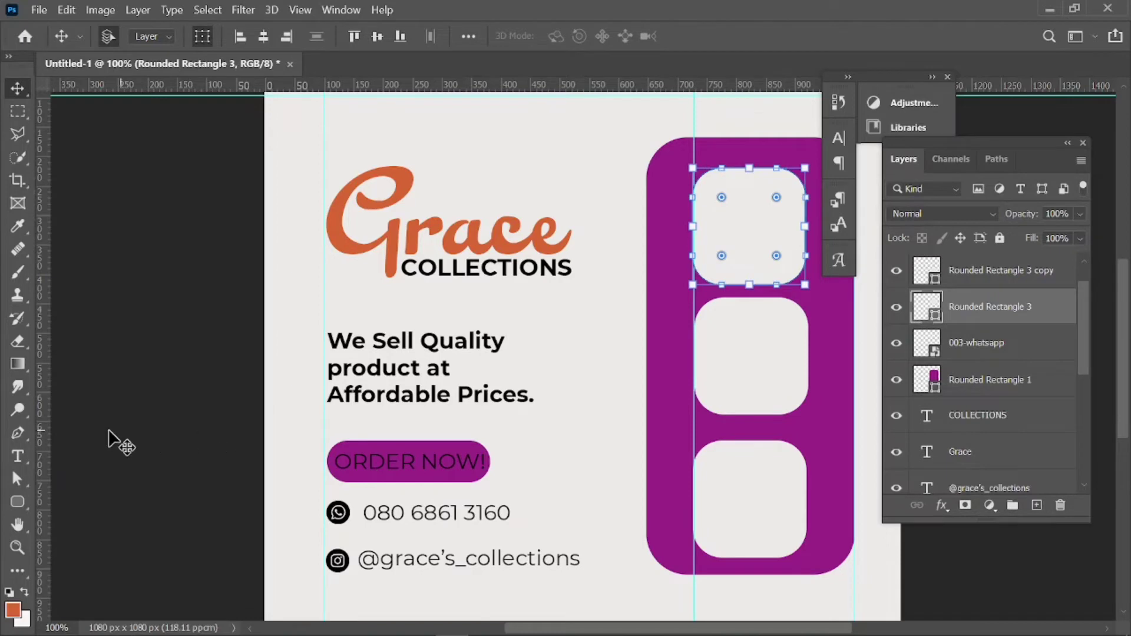
{"action": "left_click_drag", "start_coordinate": [44, 424], "coordinate": [814, 460]}
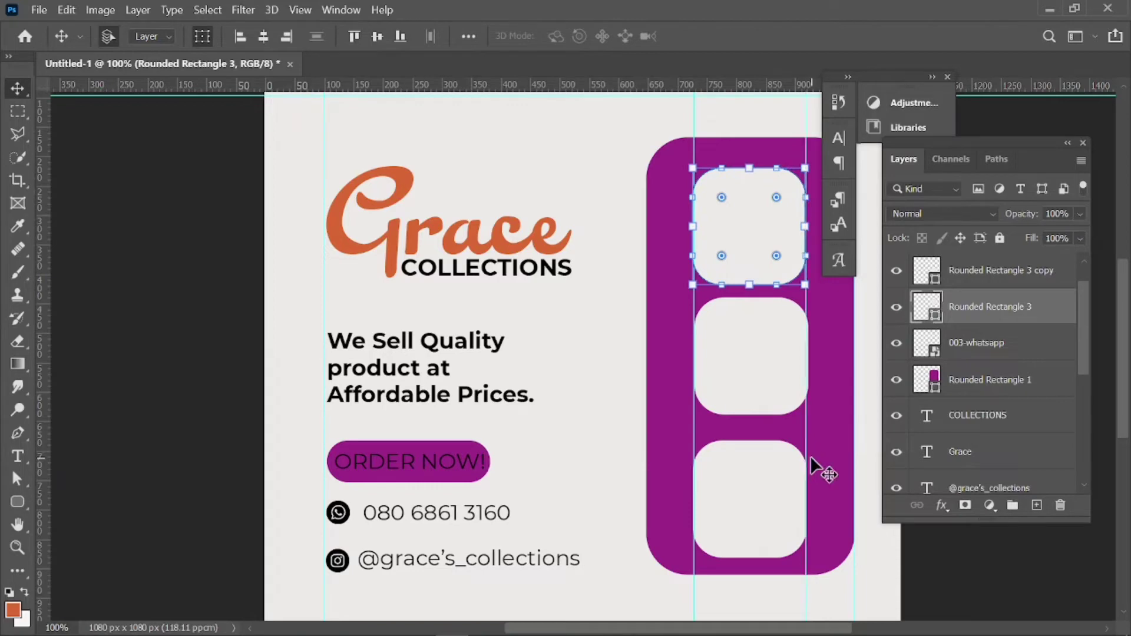
{"action": "left_click", "coordinate": [167, 447]}
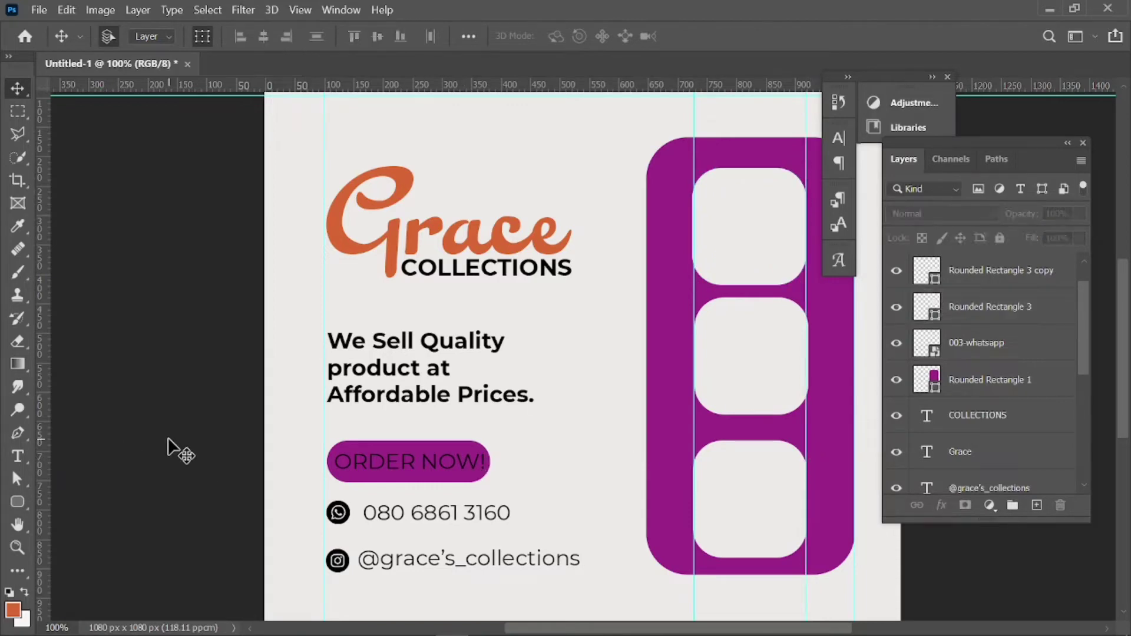
{"action": "left_click", "coordinate": [750, 469], "text": "alt"}
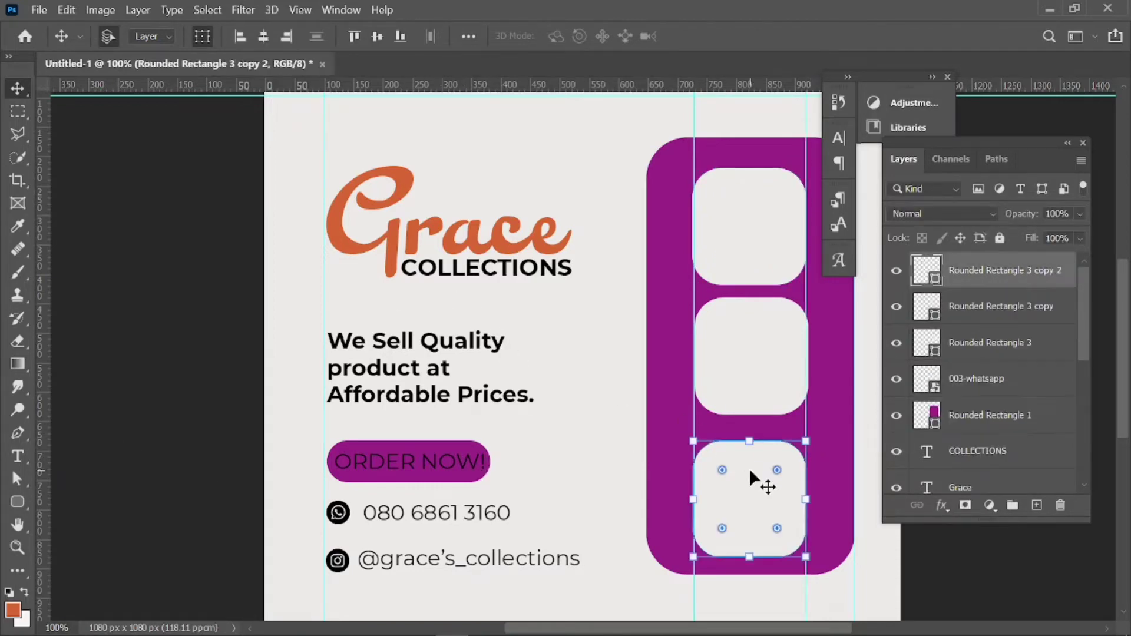
{"action": "key", "text": "shift+Up"}
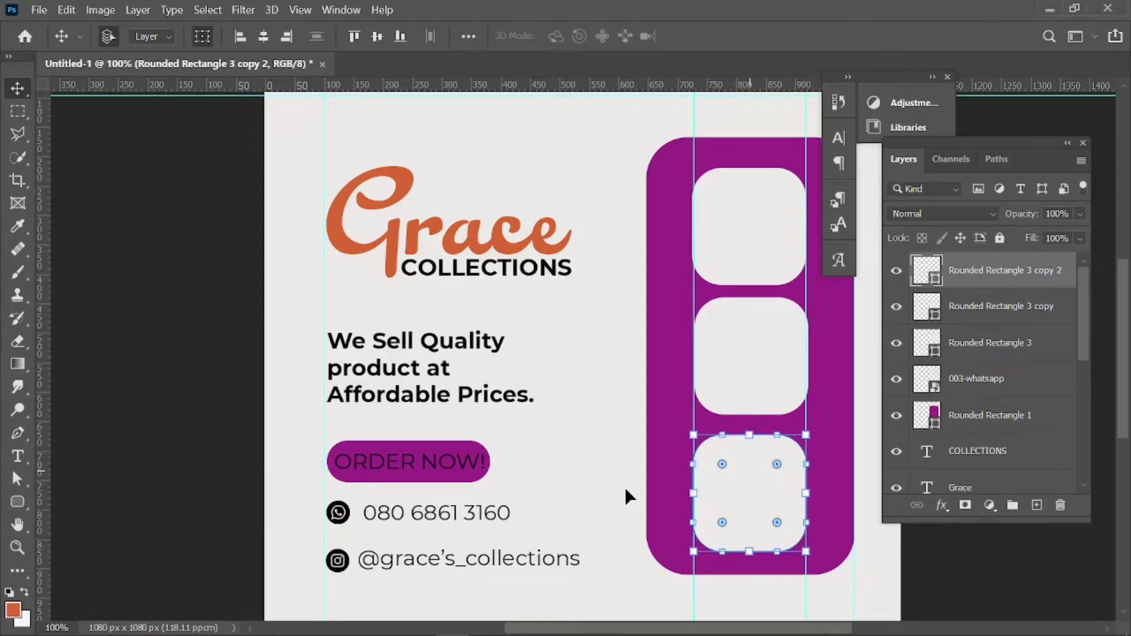
{"action": "left_click", "coordinate": [184, 511]}
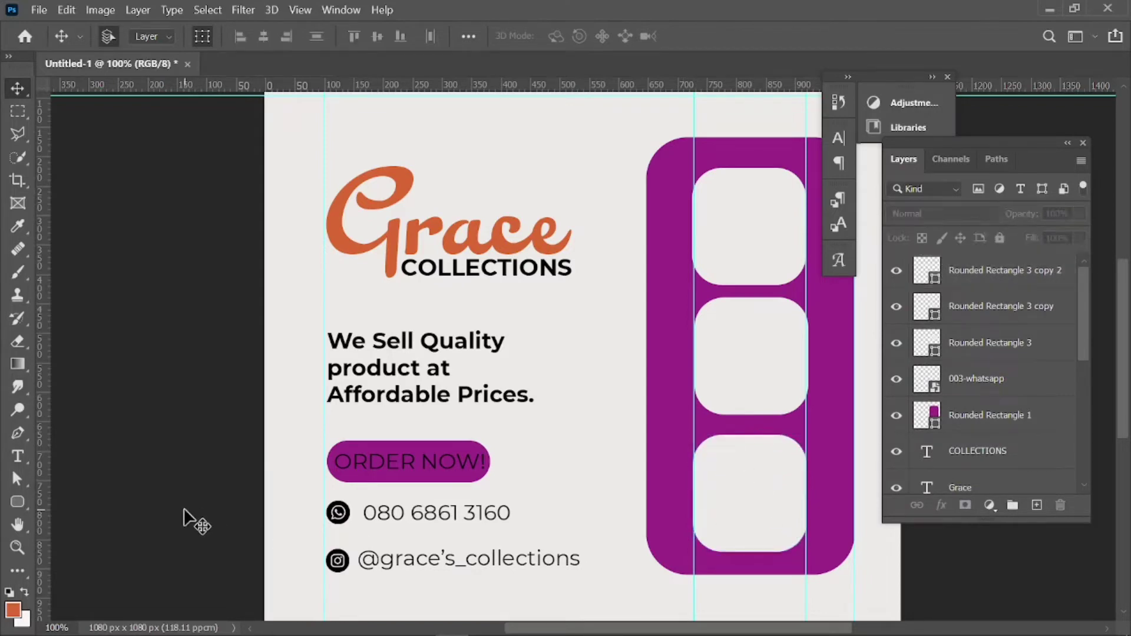
Select all of the ORDER NOW! text with the Type tool.
{"action": "left_click", "coordinate": [439, 472]}
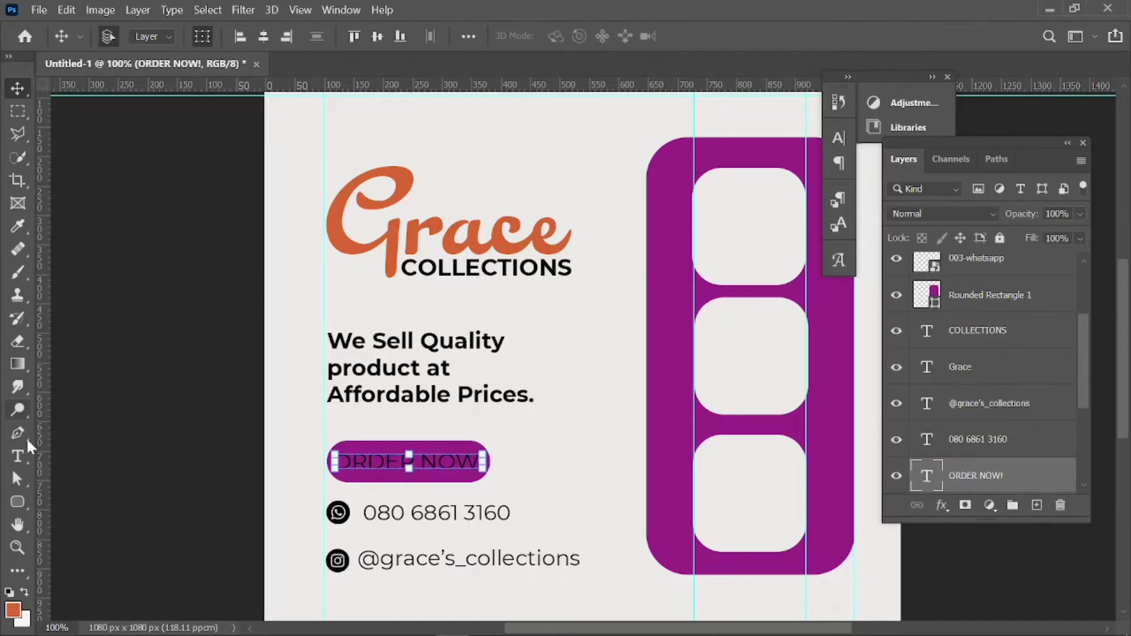
{"action": "left_click", "coordinate": [17, 457]}
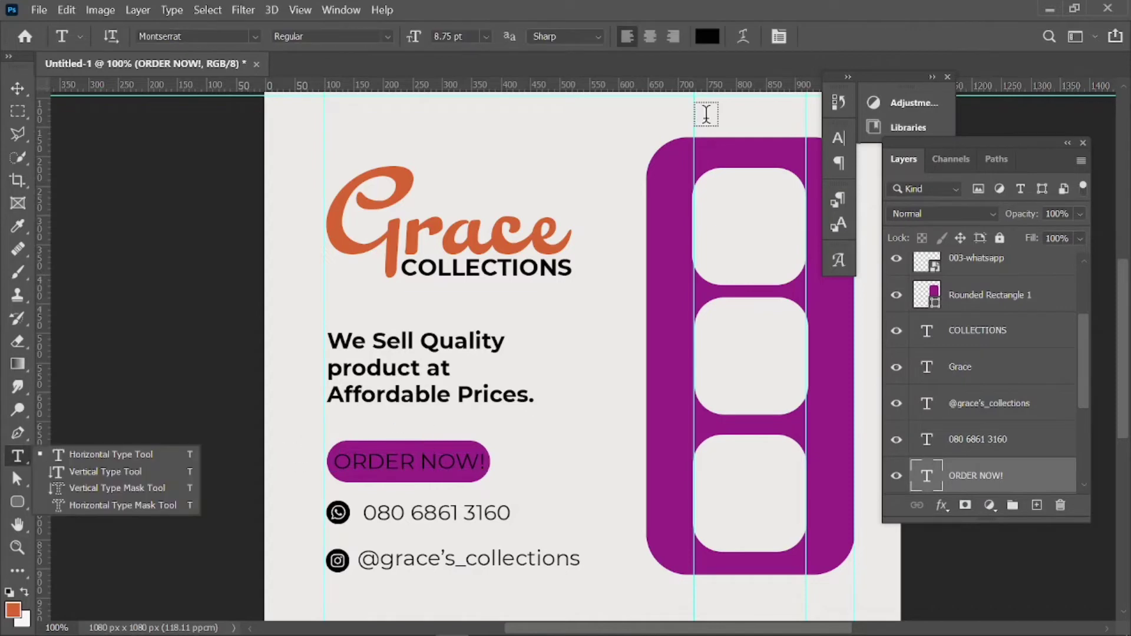
{"action": "left_click", "coordinate": [437, 461]}
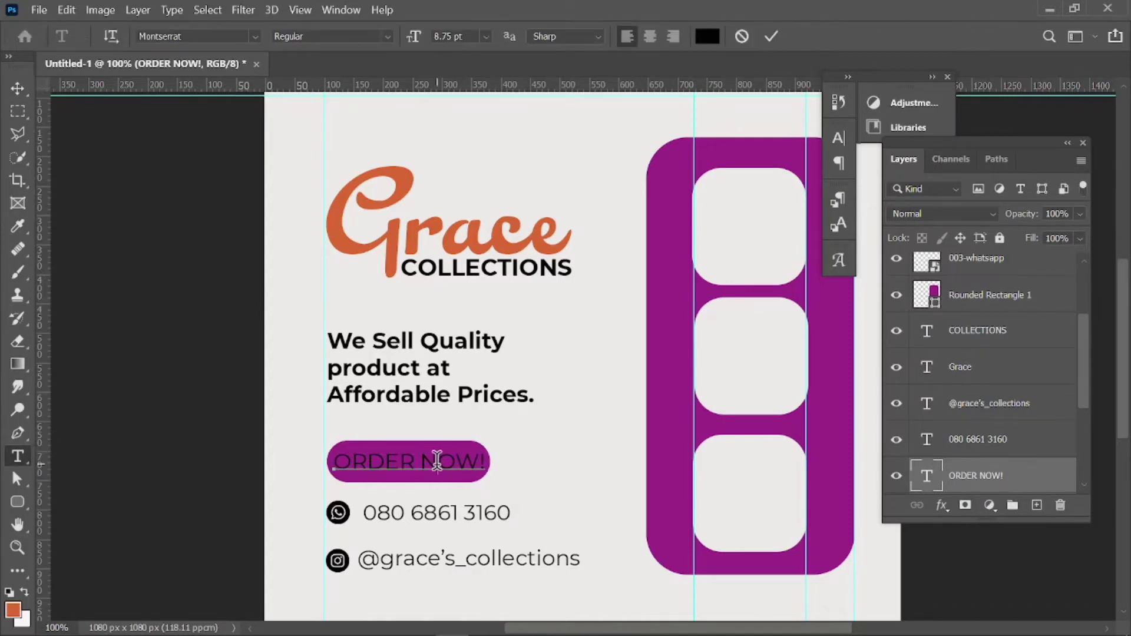
{"action": "double_click", "coordinate": [438, 462]}
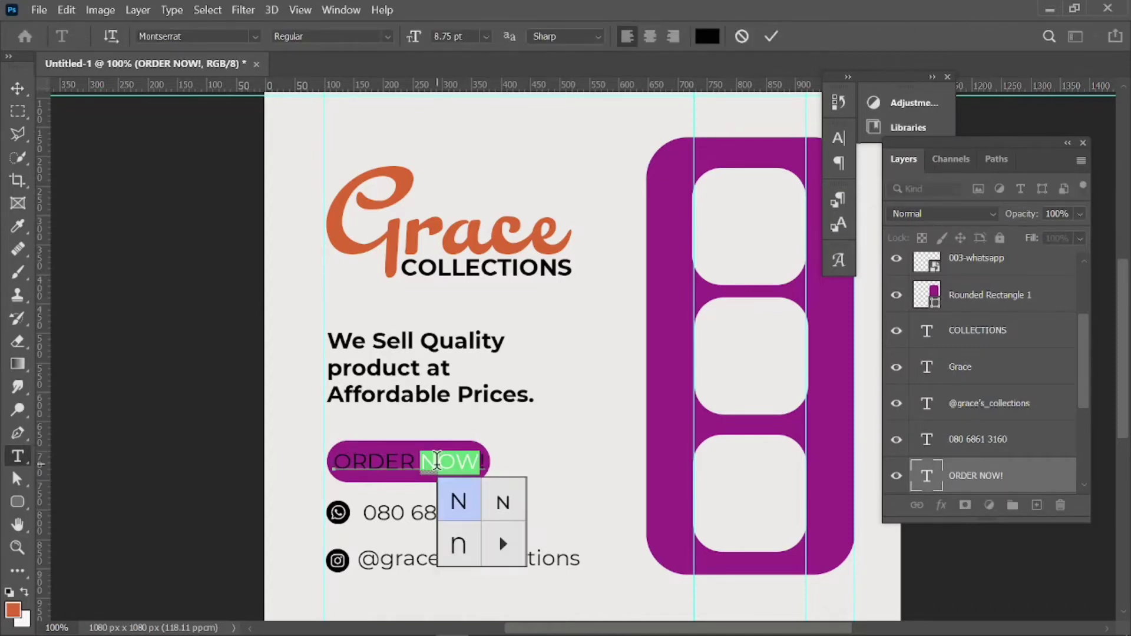
{"action": "left_click", "coordinate": [400, 459]}
{"action": "key", "text": "ctrl+a"}
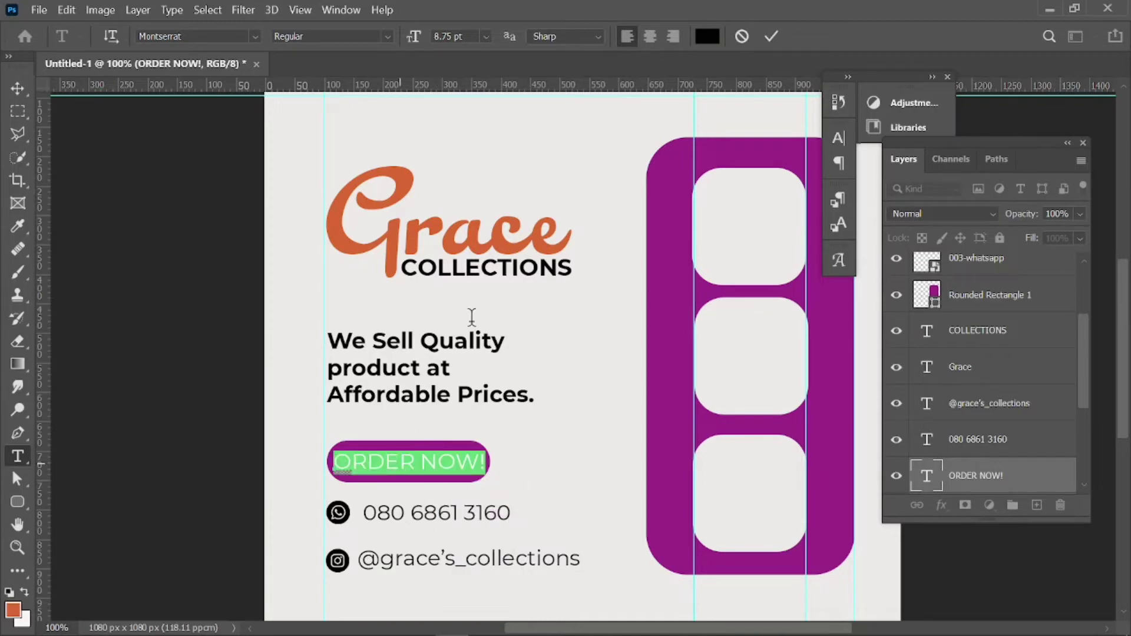
Set the ORDER NOW! text colour to near-white #fbf9f8 and commit the edit.
{"action": "left_click", "coordinate": [710, 38]}
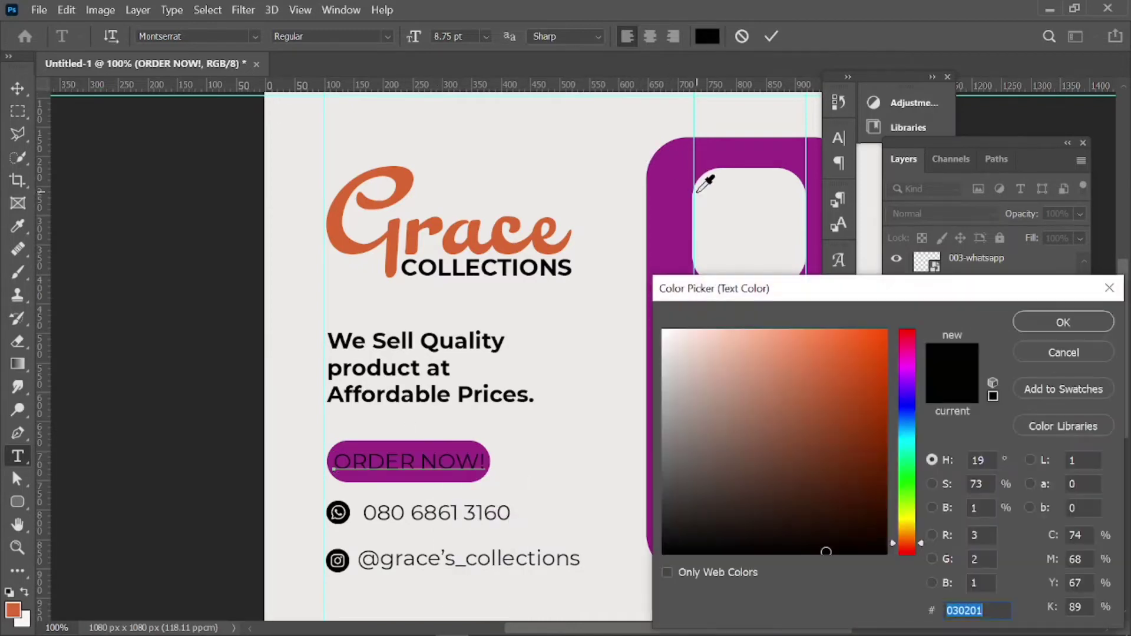
{"action": "left_click", "coordinate": [713, 209]}
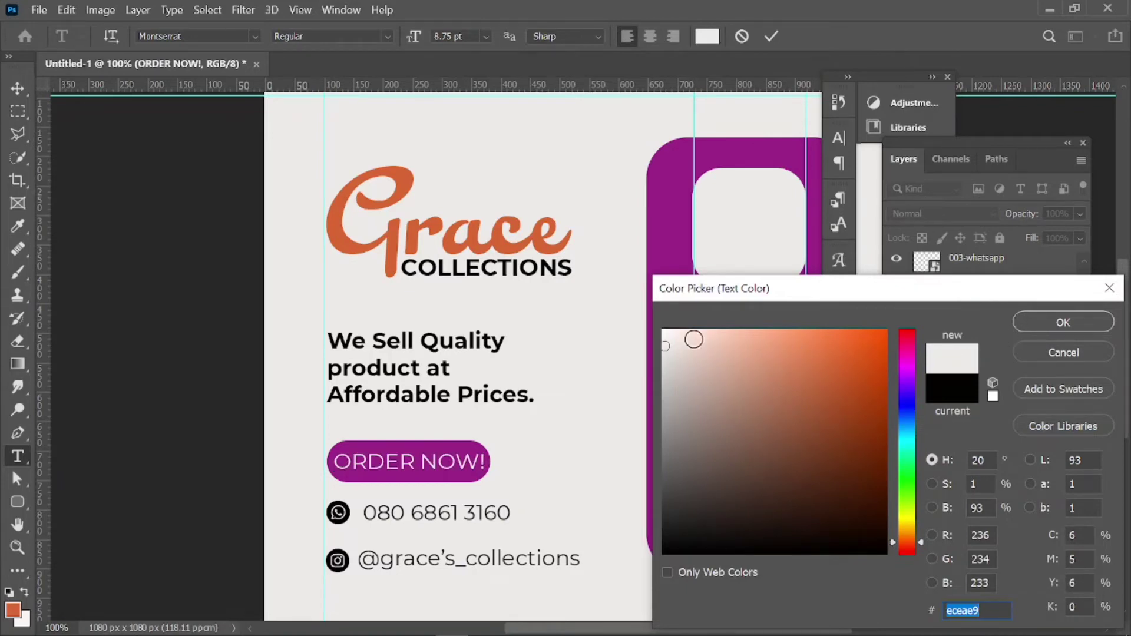
{"action": "left_click", "coordinate": [665, 333]}
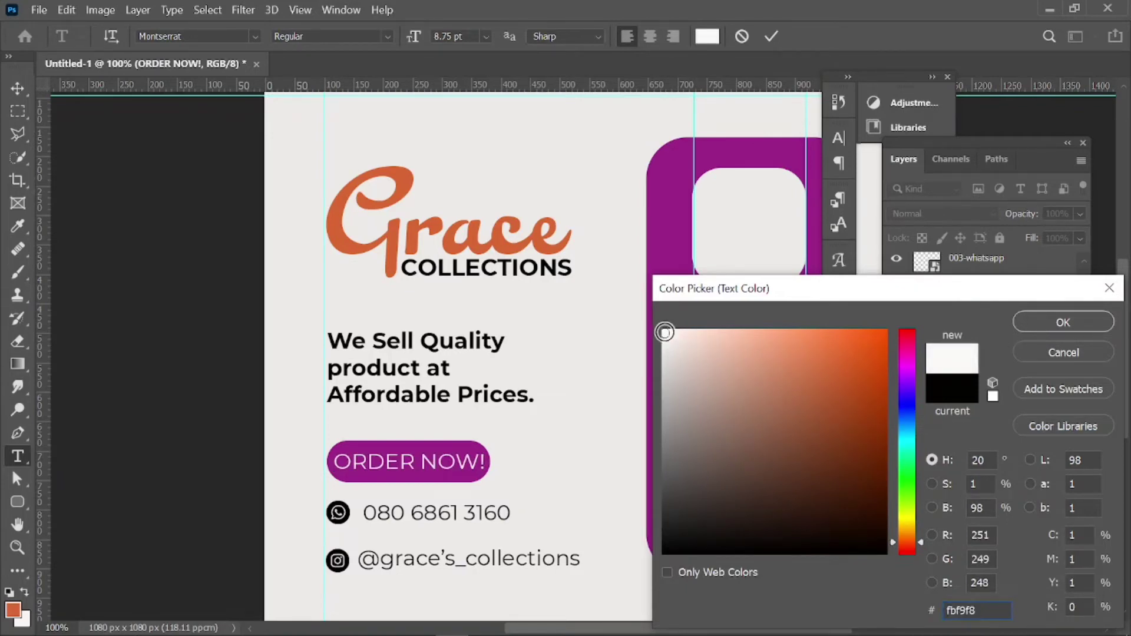
{"action": "left_click", "coordinate": [1052, 322]}
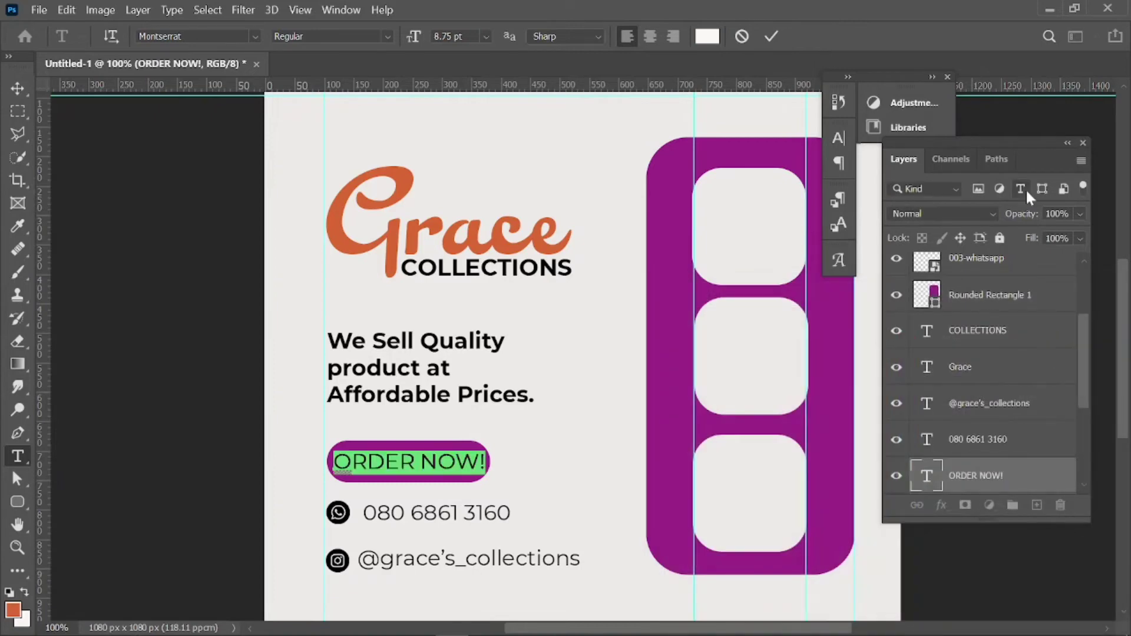
{"action": "left_click", "coordinate": [773, 36]}
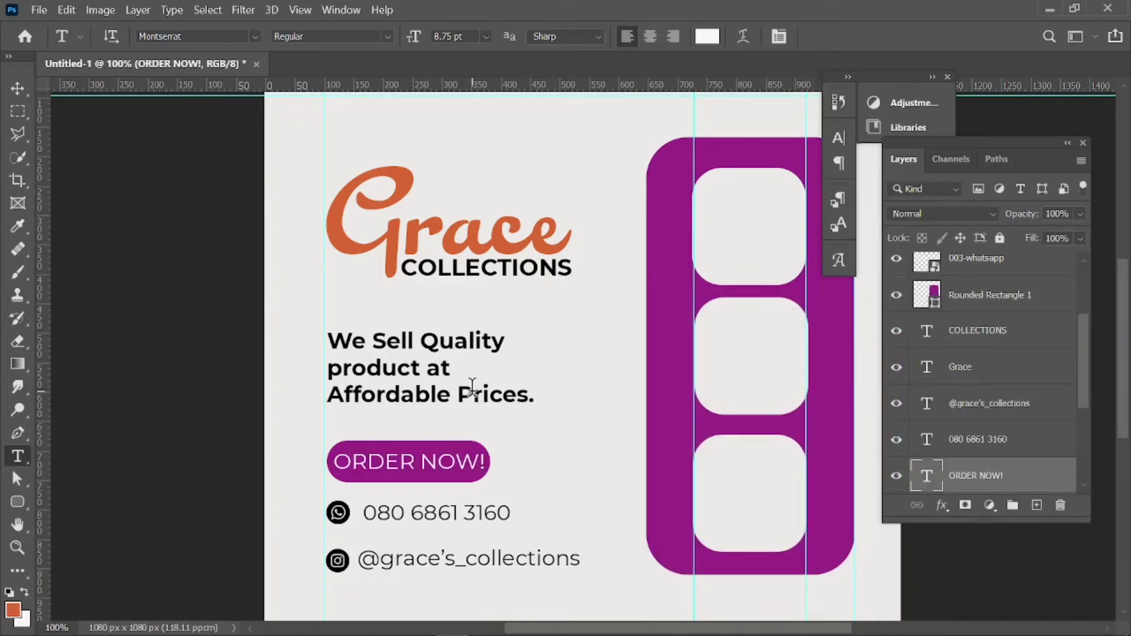
{"action": "left_click", "coordinate": [18, 89]}
{"action": "left_click", "coordinate": [140, 177]}
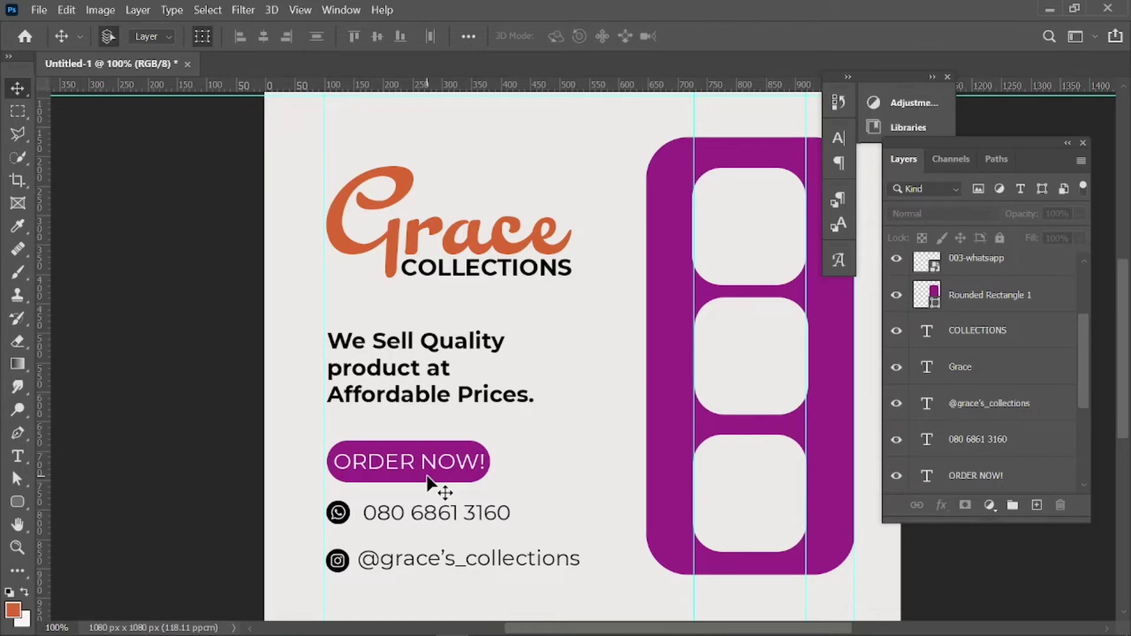
Select all the Grace text, sample the panel's purple #9b2787 for it, and commit.
{"action": "left_click", "coordinate": [388, 248]}
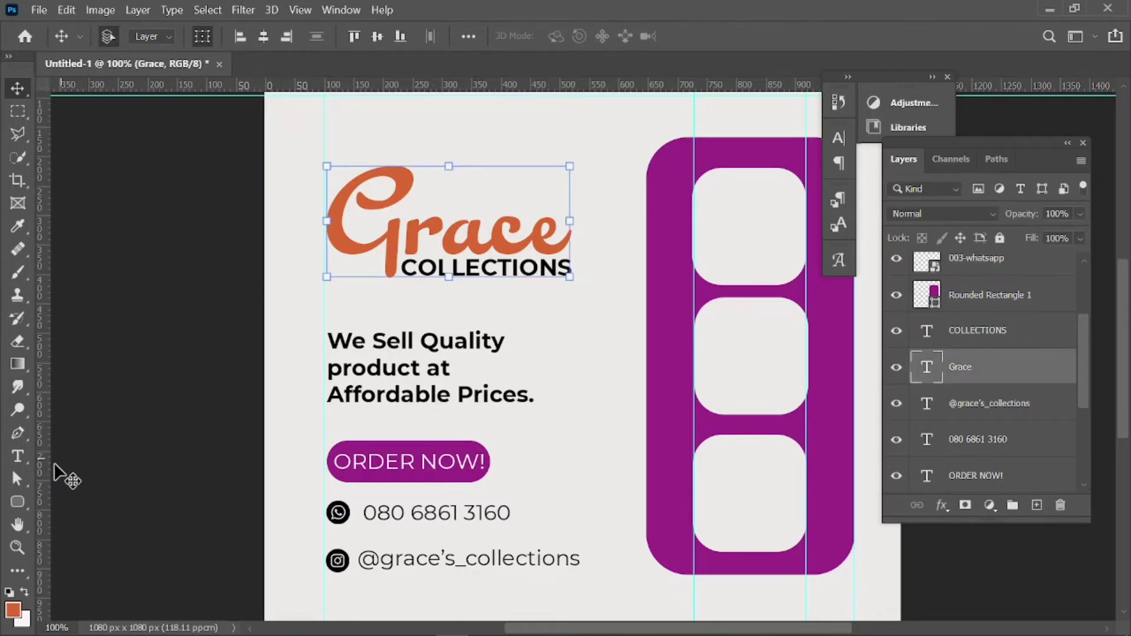
{"action": "left_click", "coordinate": [19, 456]}
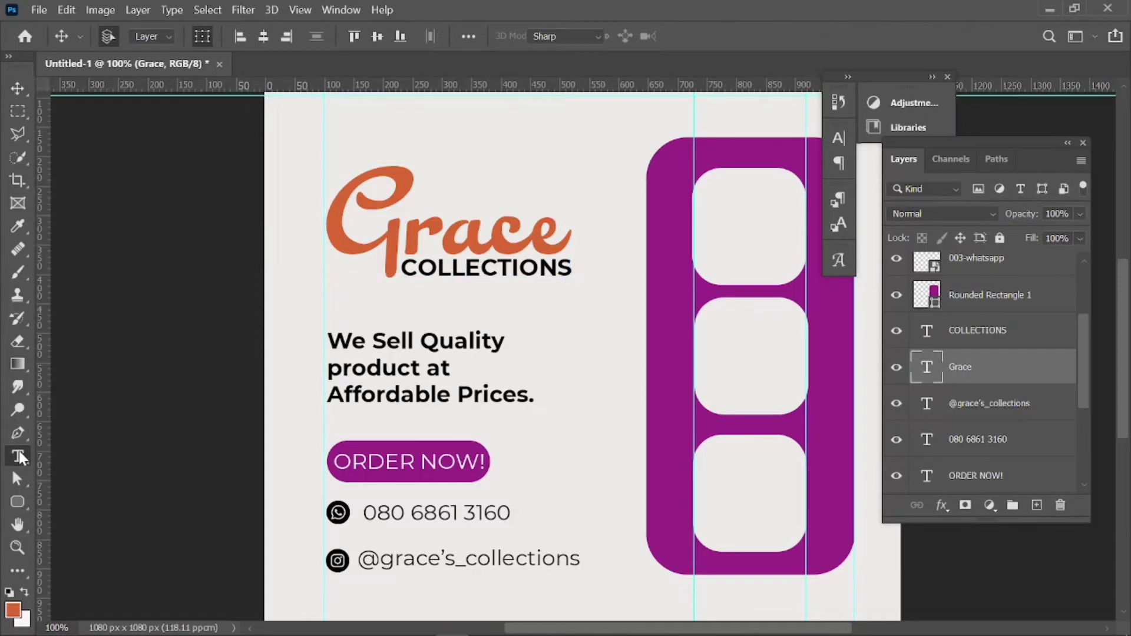
{"action": "left_click", "coordinate": [386, 232]}
{"action": "key", "text": "ctrl+a"}
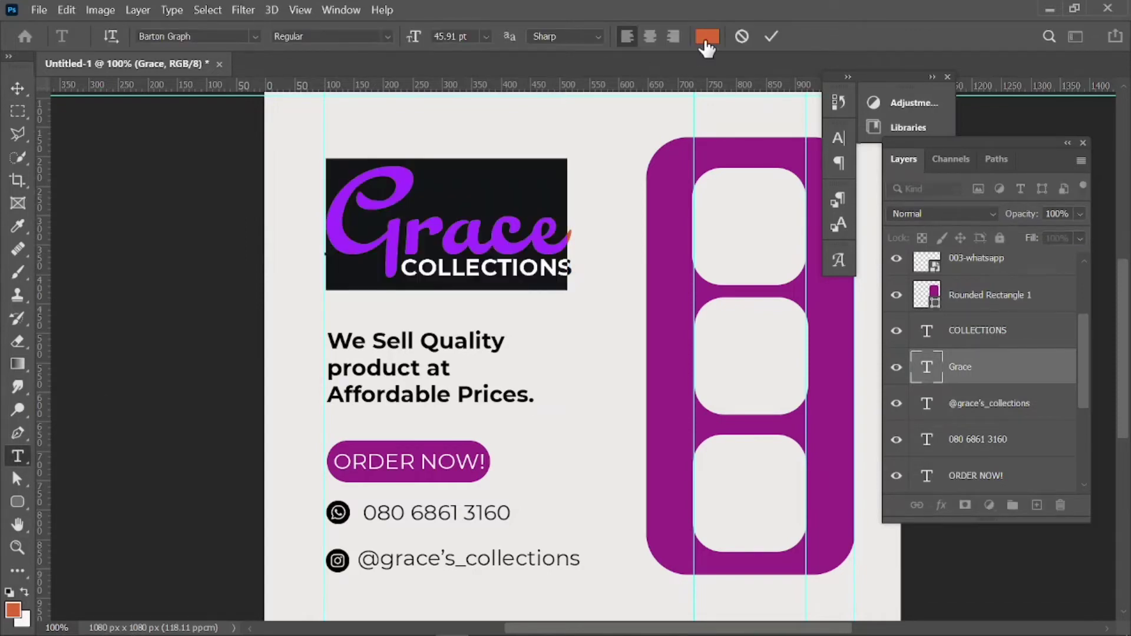
{"action": "left_click", "coordinate": [705, 41]}
{"action": "left_click", "coordinate": [687, 156]}
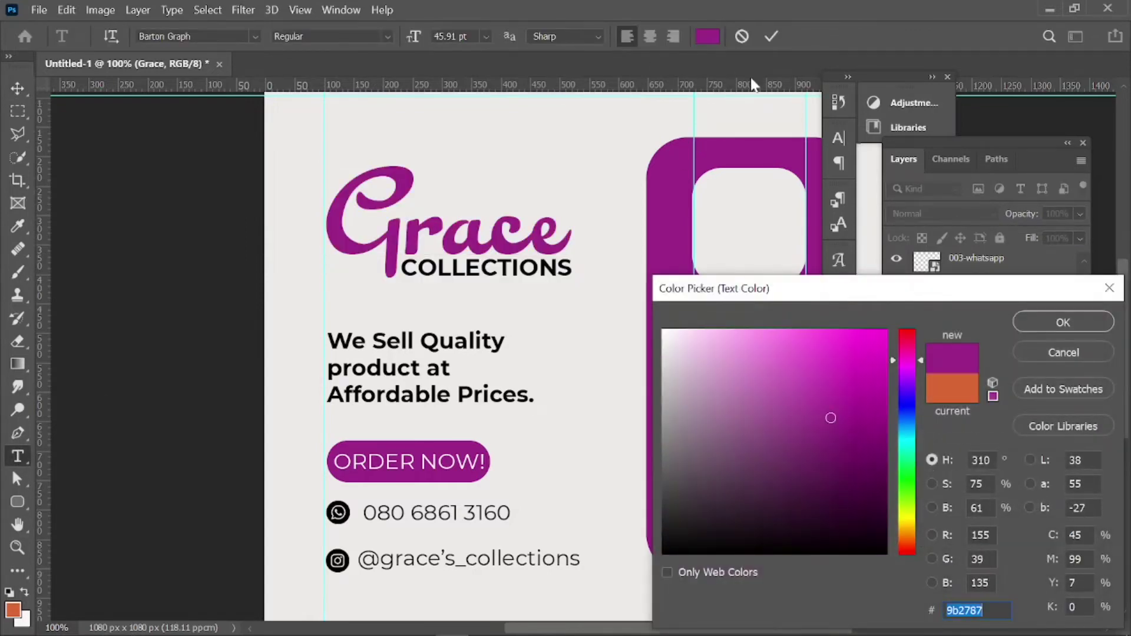
{"action": "left_click", "coordinate": [773, 38]}
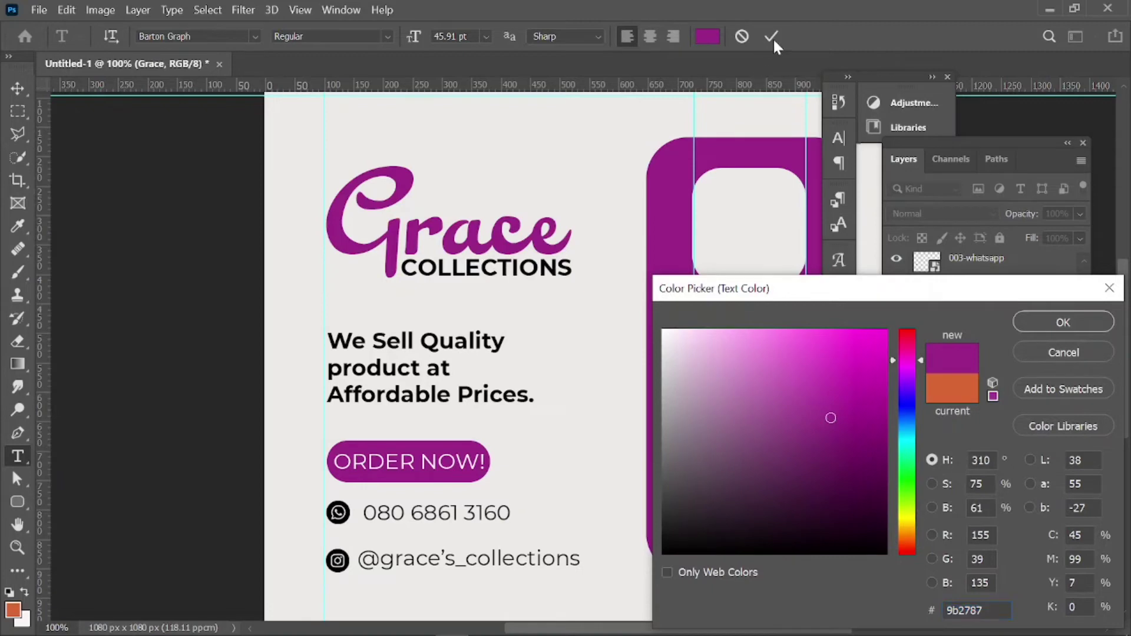
{"action": "left_click", "coordinate": [1059, 318]}
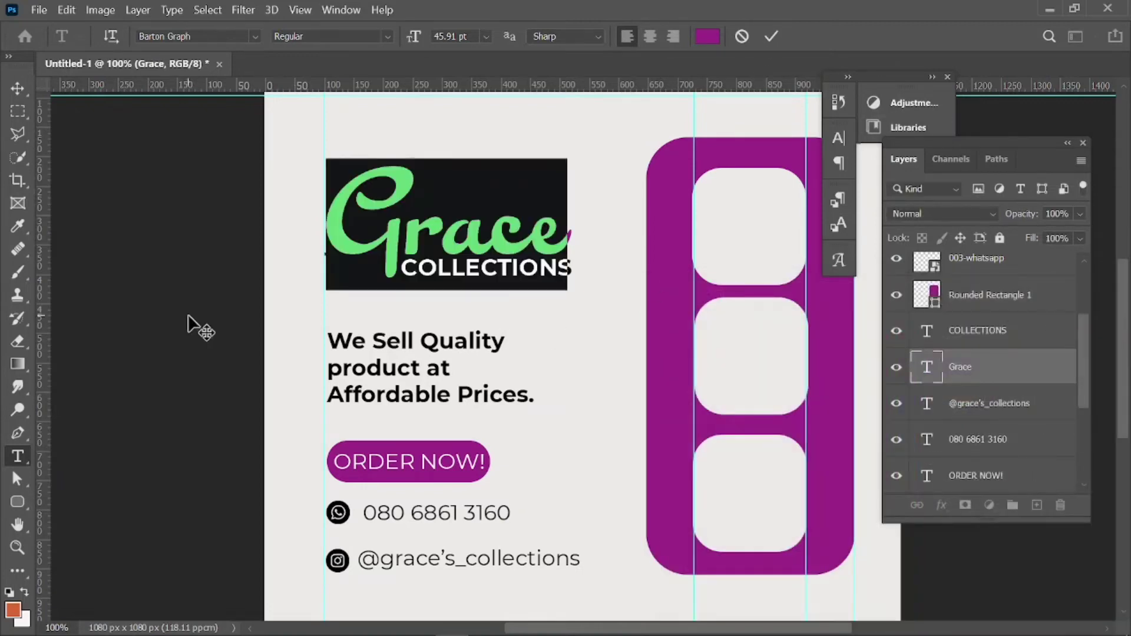
{"action": "left_click", "coordinate": [771, 36]}
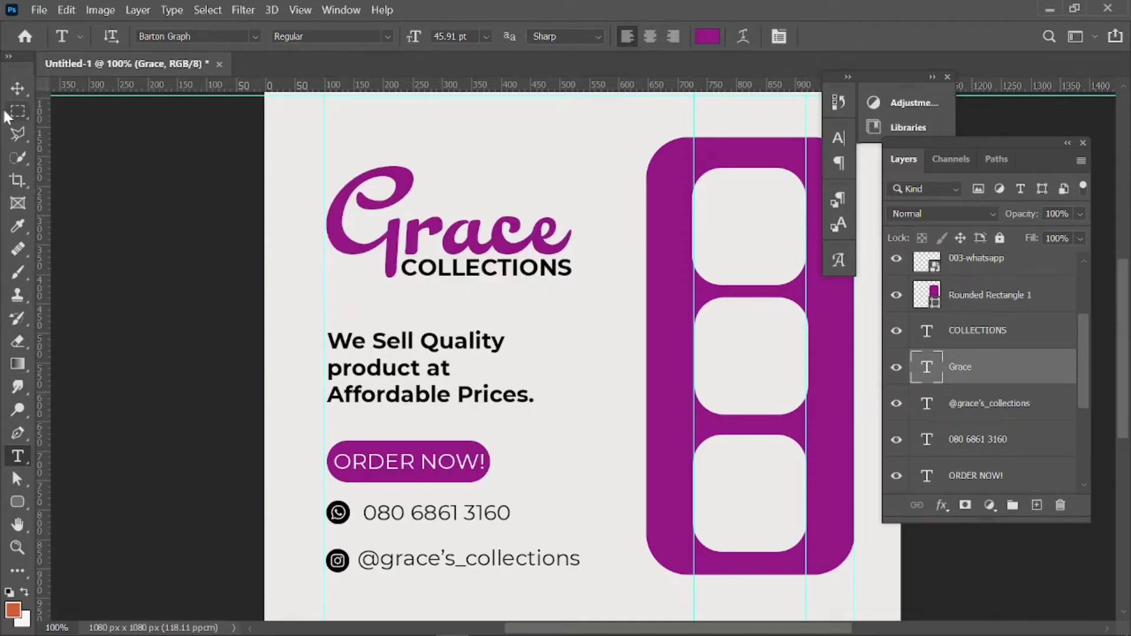
{"action": "left_click", "coordinate": [20, 84]}
Nudge the phone number and Instagram handle text left toward their icons.
{"action": "left_click", "coordinate": [131, 146]}
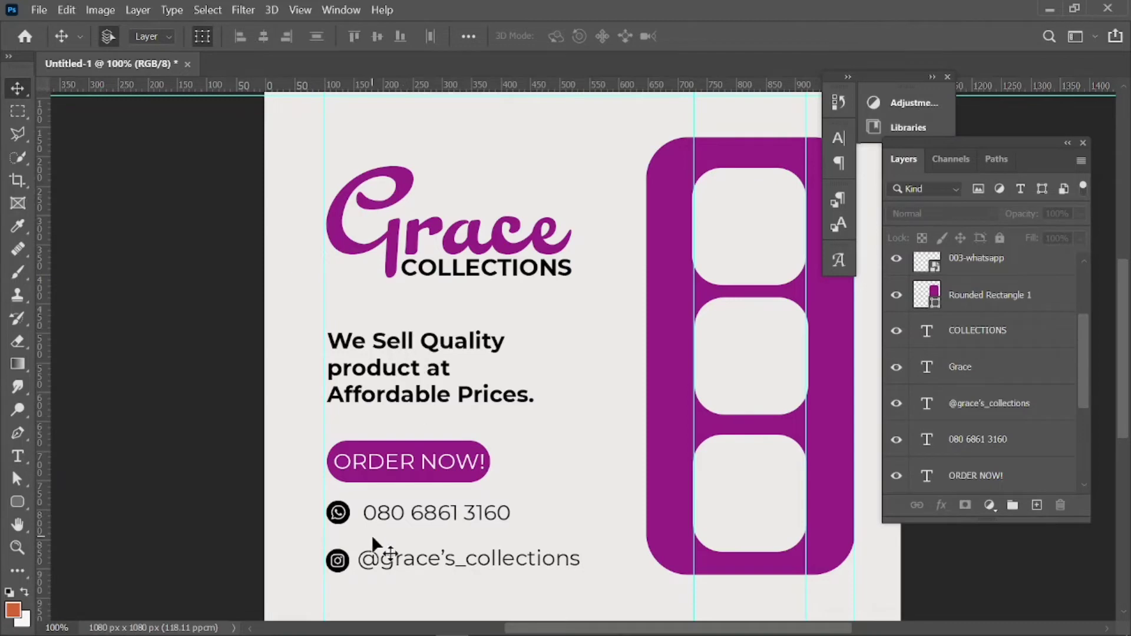
{"action": "left_click", "coordinate": [396, 511]}
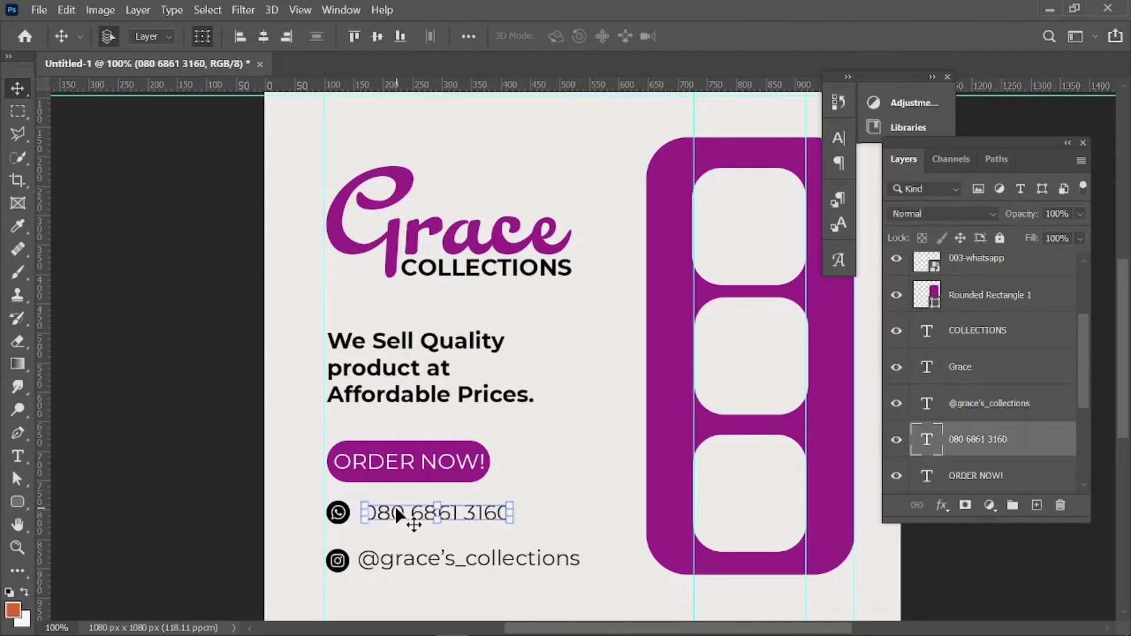
{"action": "key", "text": "shift+Left"}
{"action": "left_click", "coordinate": [395, 565]}
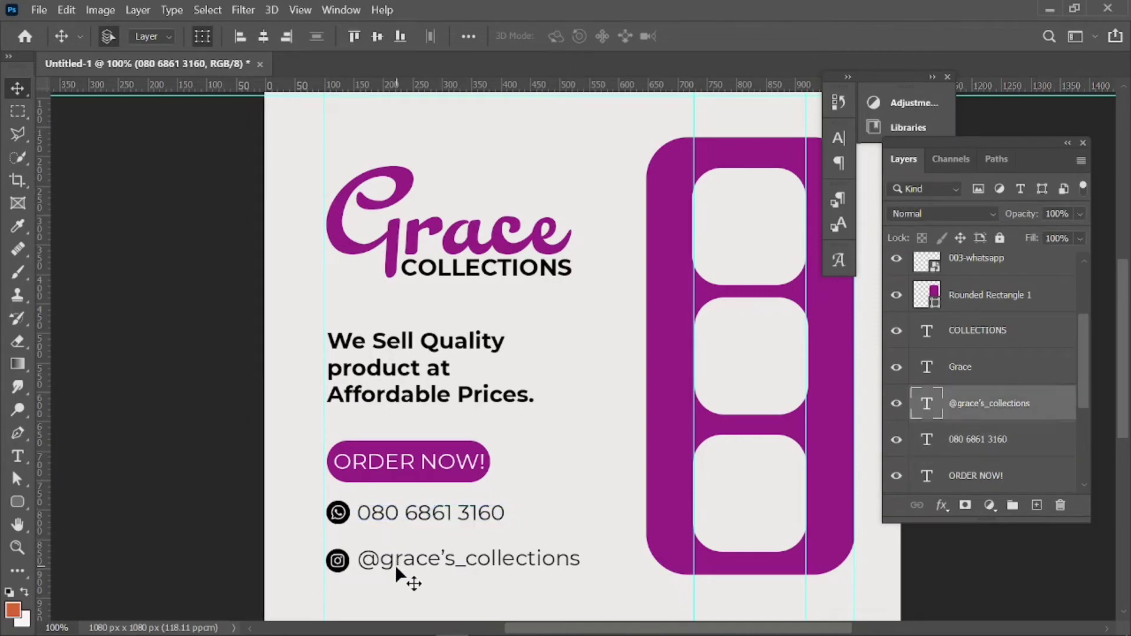
{"action": "key", "text": "Left"}
{"action": "key", "text": "Left"}
{"action": "key", "text": "Left"}
{"action": "key", "text": "Left"}
{"action": "key", "text": "Left"}
{"action": "key", "text": "Left"}
{"action": "key", "text": "Left"}
{"action": "key", "text": "Left"}
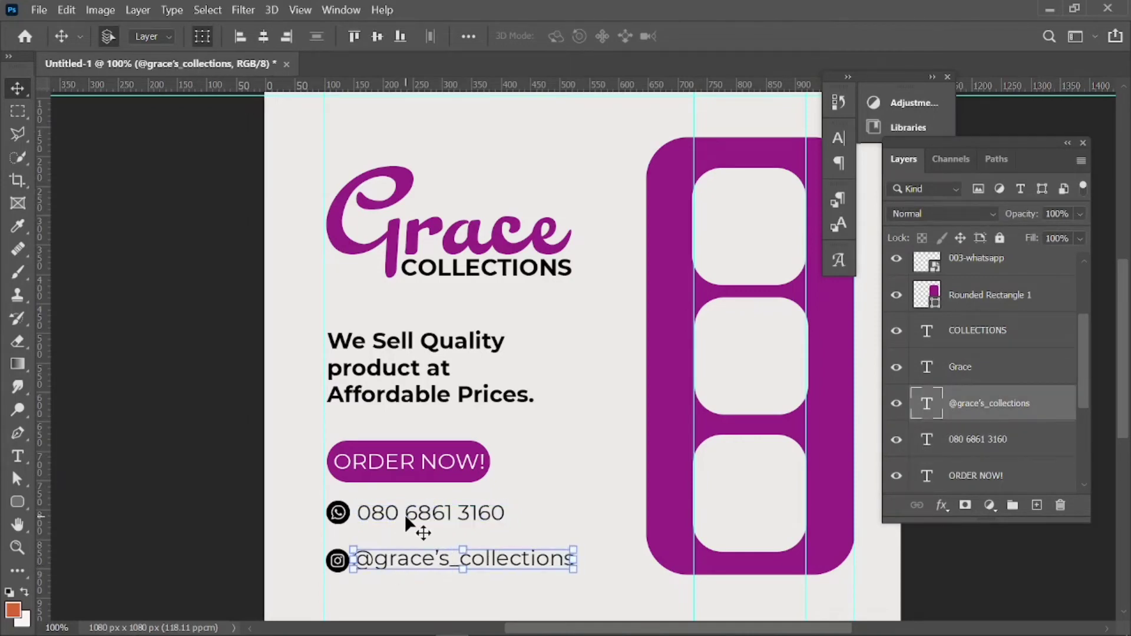
{"action": "left_click", "coordinate": [404, 514]}
{"action": "key", "text": "Left"}
{"action": "key", "text": "Left"}
{"action": "key", "text": "Left"}
{"action": "key", "text": "Left"}
{"action": "key", "text": "Left"}
{"action": "key", "text": "Left"}
{"action": "key", "text": "Left"}
{"action": "key", "text": "Left"}
{"action": "key", "text": "Left"}
{"action": "key", "text": "Left"}
{"action": "key", "text": "Left"}
{"action": "key", "text": "Left"}
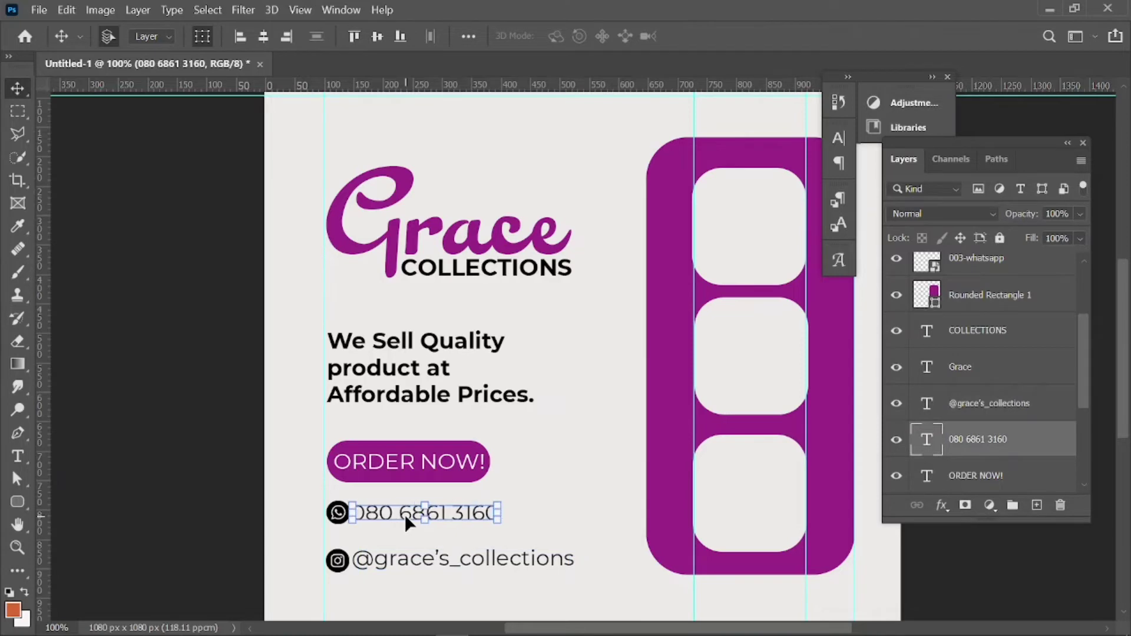
{"action": "left_click", "coordinate": [249, 513]}
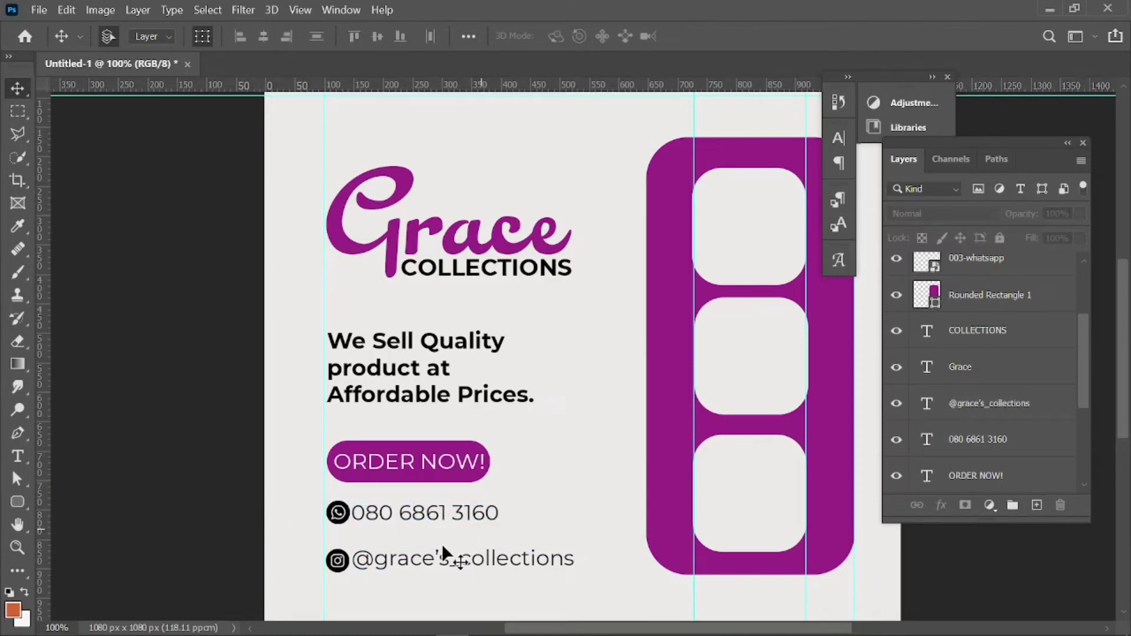
{"action": "left_click", "coordinate": [395, 467]}
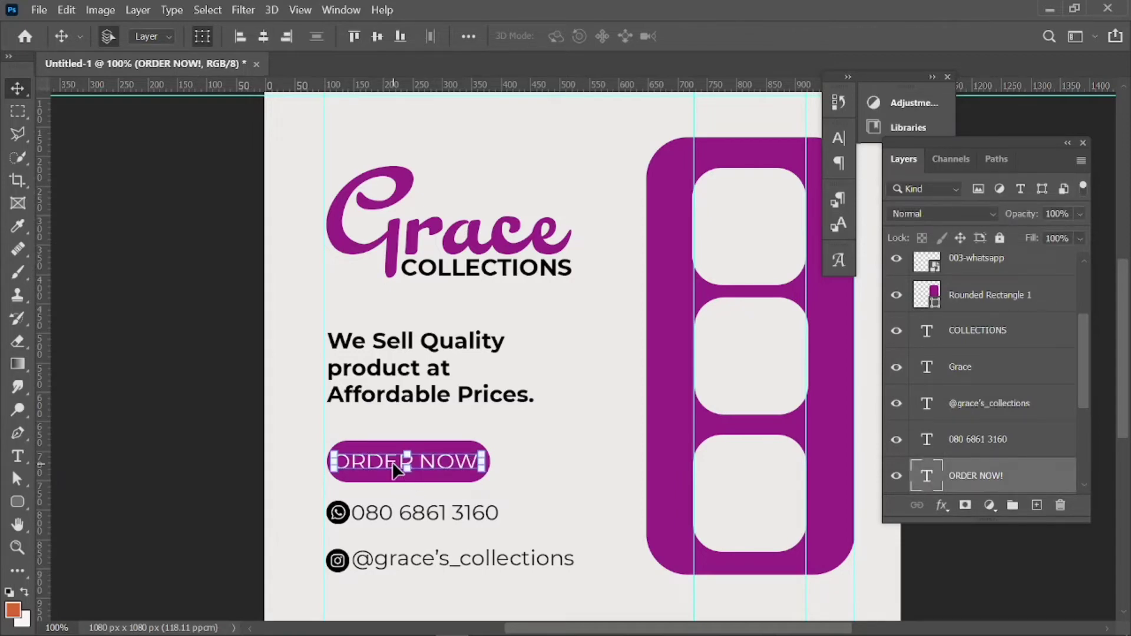
{"action": "left_click", "coordinate": [217, 528]}
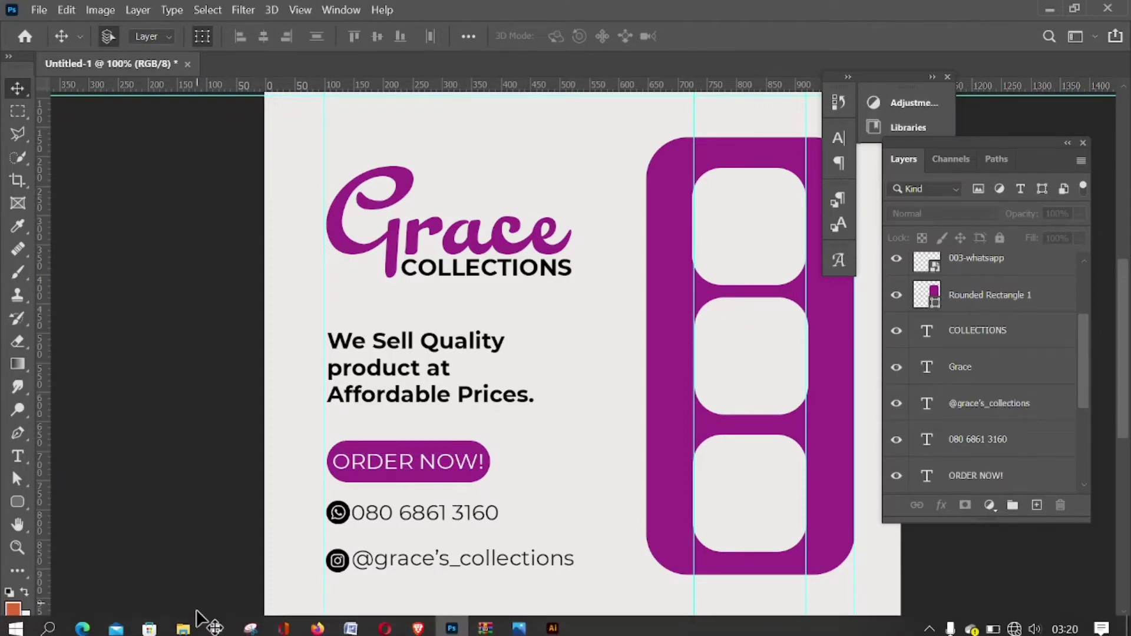
Drag the gold shoe photo ww-shoes-hyb-court-140922 from the PRACTICE folder into the flyer.
{"action": "left_click", "coordinate": [183, 623]}
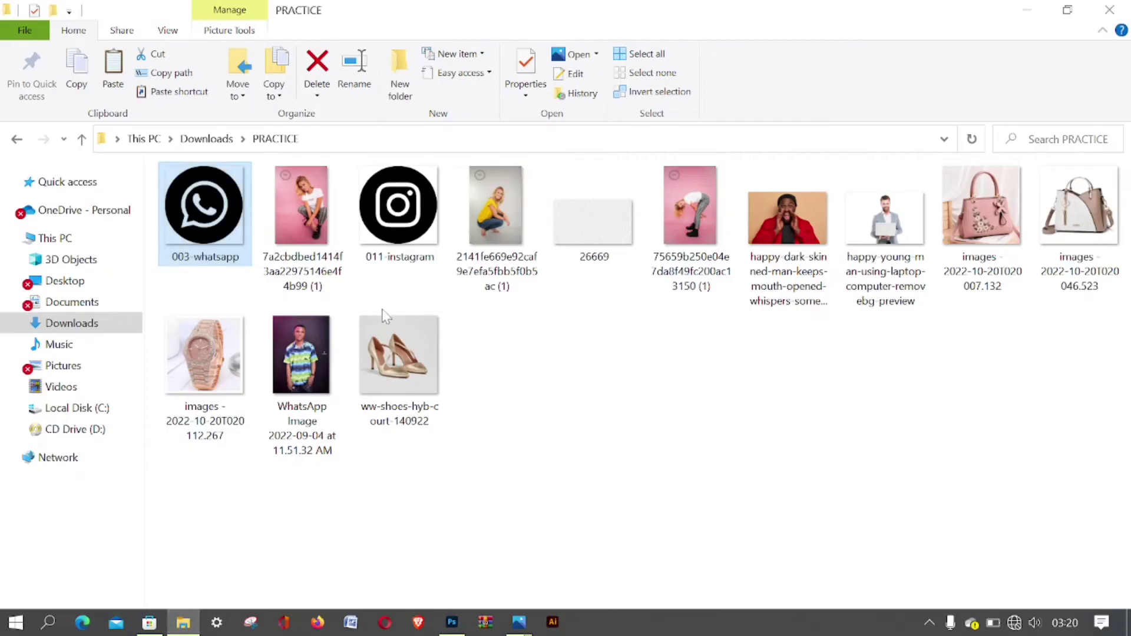
{"action": "left_click", "coordinate": [385, 348]}
{"action": "left_click_drag", "start_coordinate": [386, 398], "coordinate": [740, 245]}
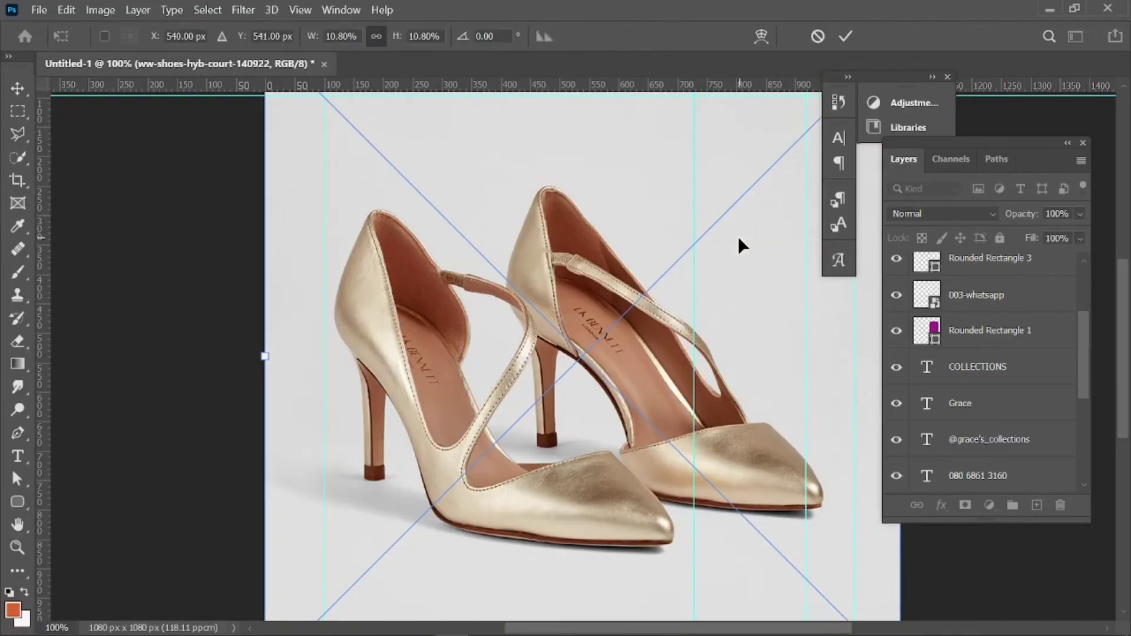
Close the floating panels, zoom out, and scale the shoe photo down to fit the top slot.
{"action": "left_click", "coordinate": [947, 77]}
{"action": "key", "text": "ctrl+minus"}
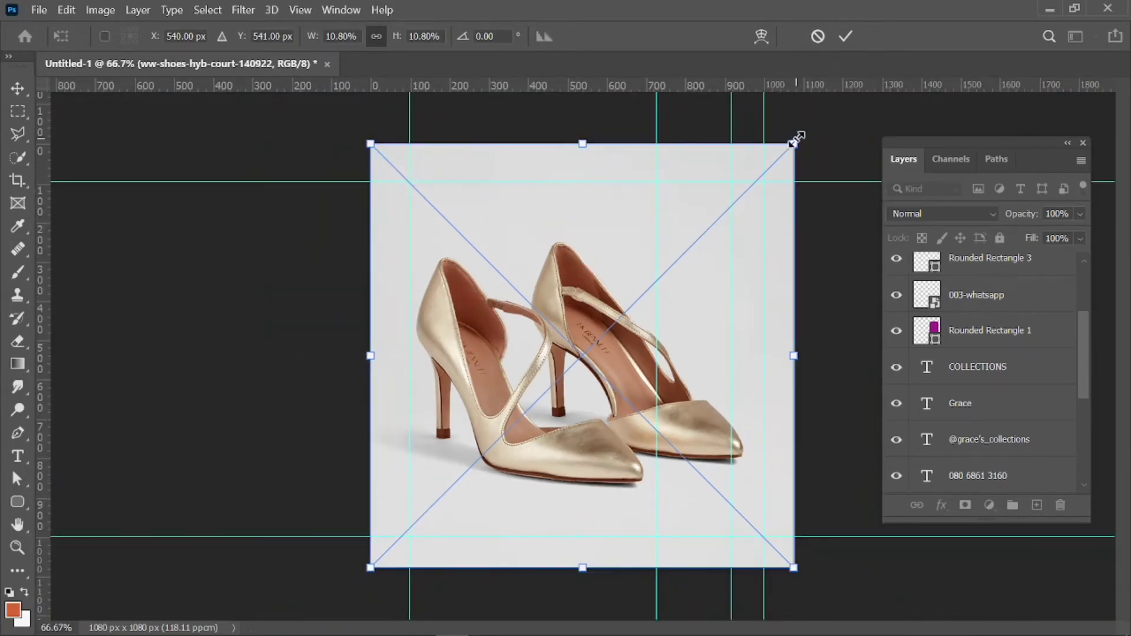
{"action": "left_click_drag", "start_coordinate": [797, 141], "coordinate": [714, 261]}
Identify Rounded Rectangle 3 and move it directly beneath the shoe photo layer.
{"action": "left_click_drag", "start_coordinate": [1081, 348], "coordinate": [1073, 302]}
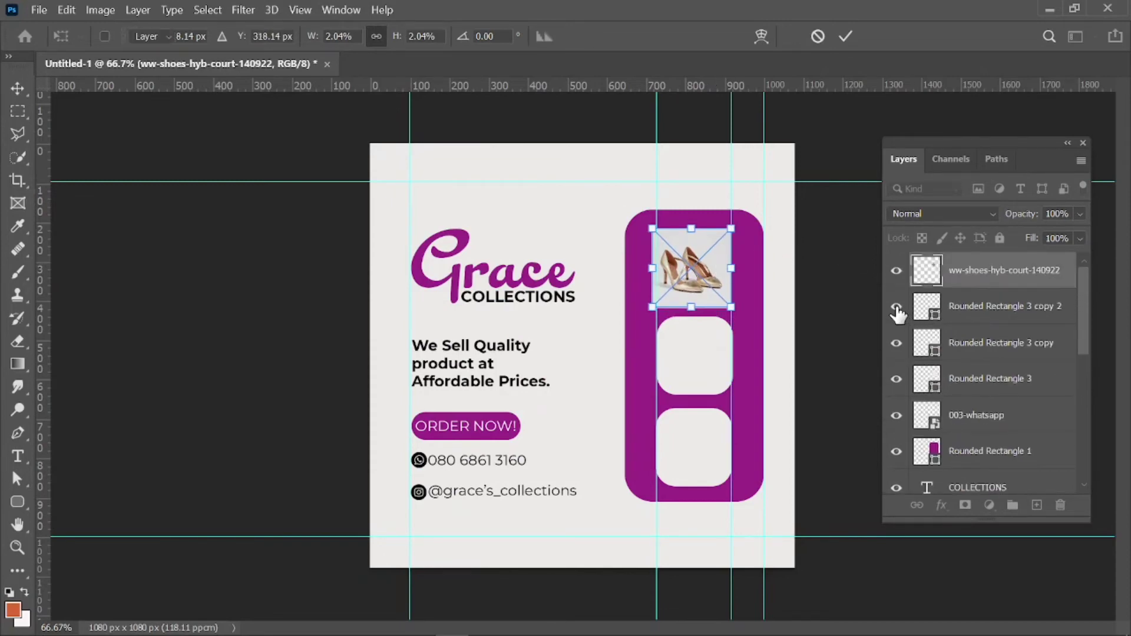
{"action": "left_click", "coordinate": [897, 307]}
{"action": "left_click", "coordinate": [896, 307]}
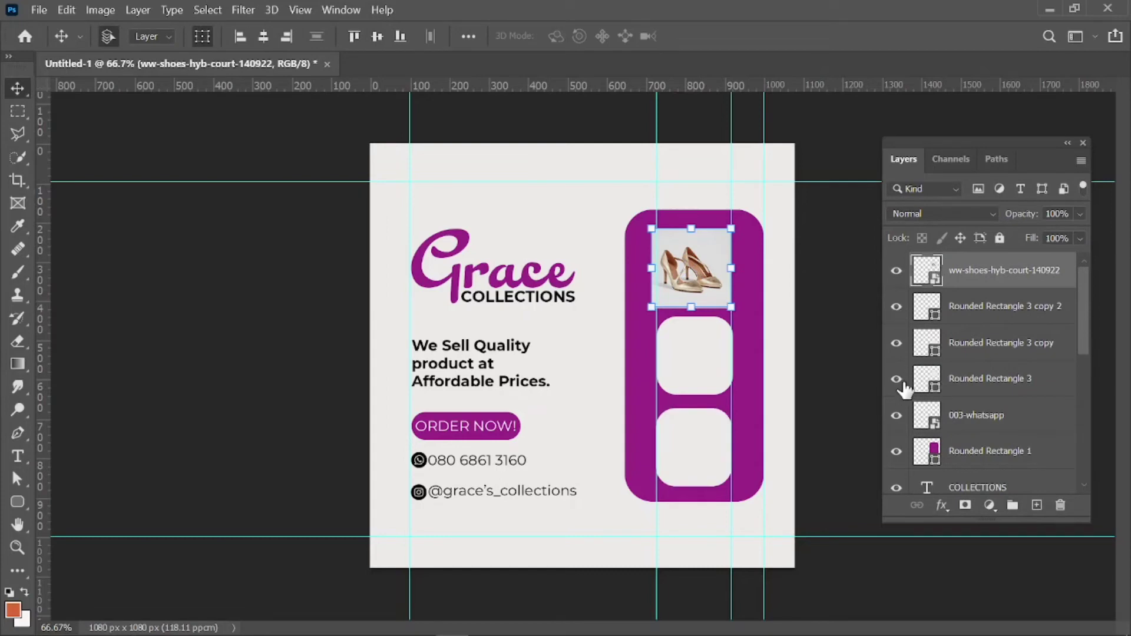
{"action": "left_click", "coordinate": [899, 379]}
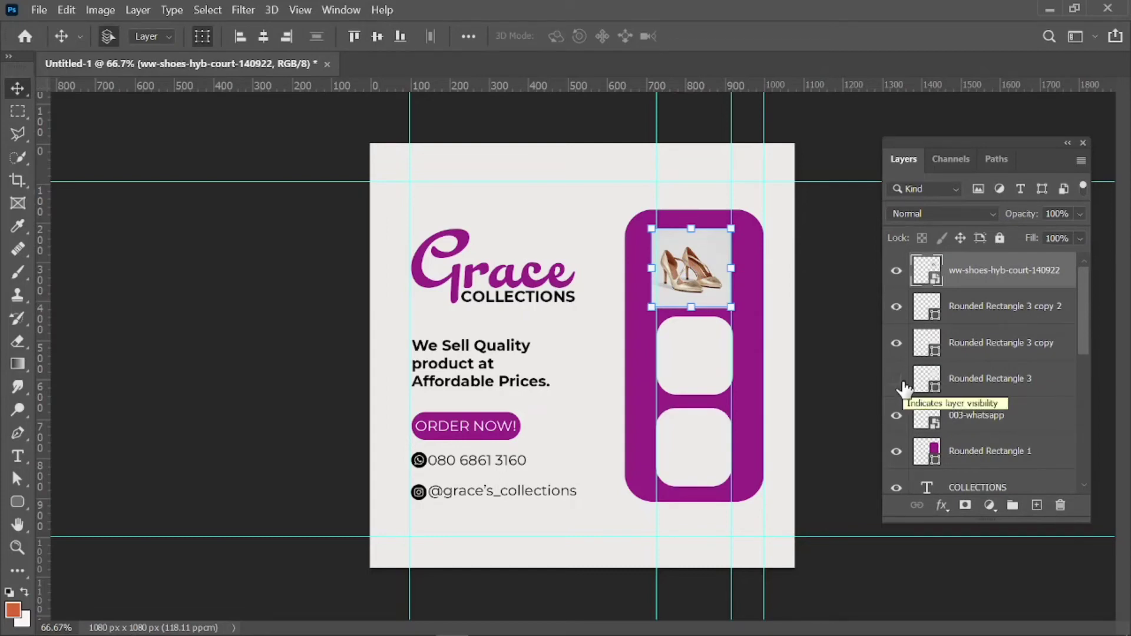
{"action": "left_click", "coordinate": [897, 379]}
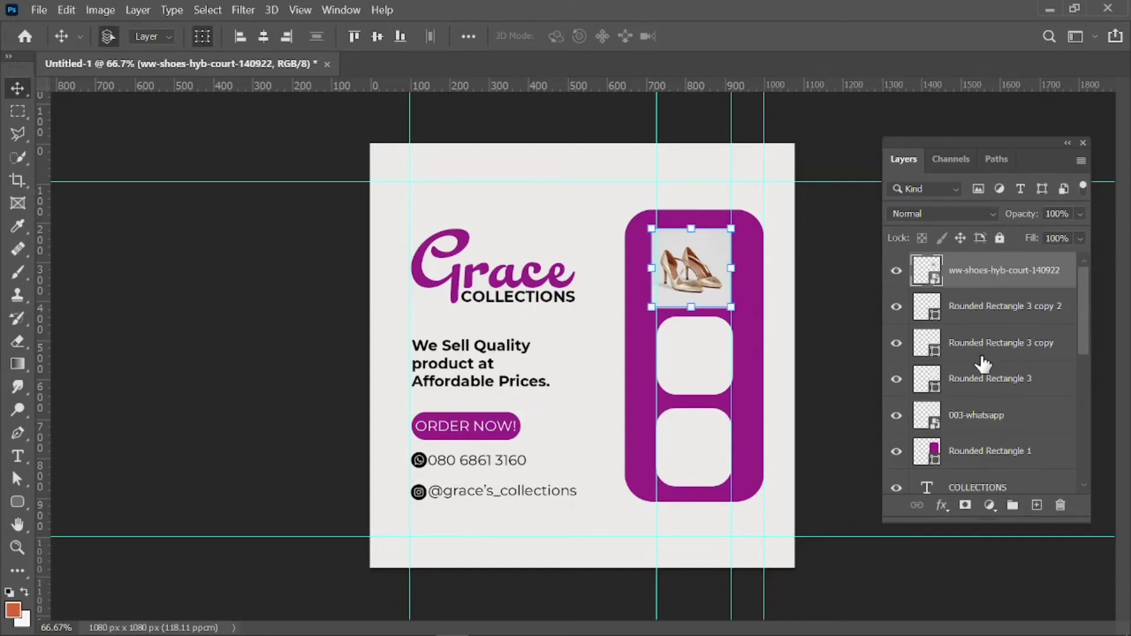
{"action": "left_click_drag", "start_coordinate": [978, 282], "coordinate": [977, 294]}
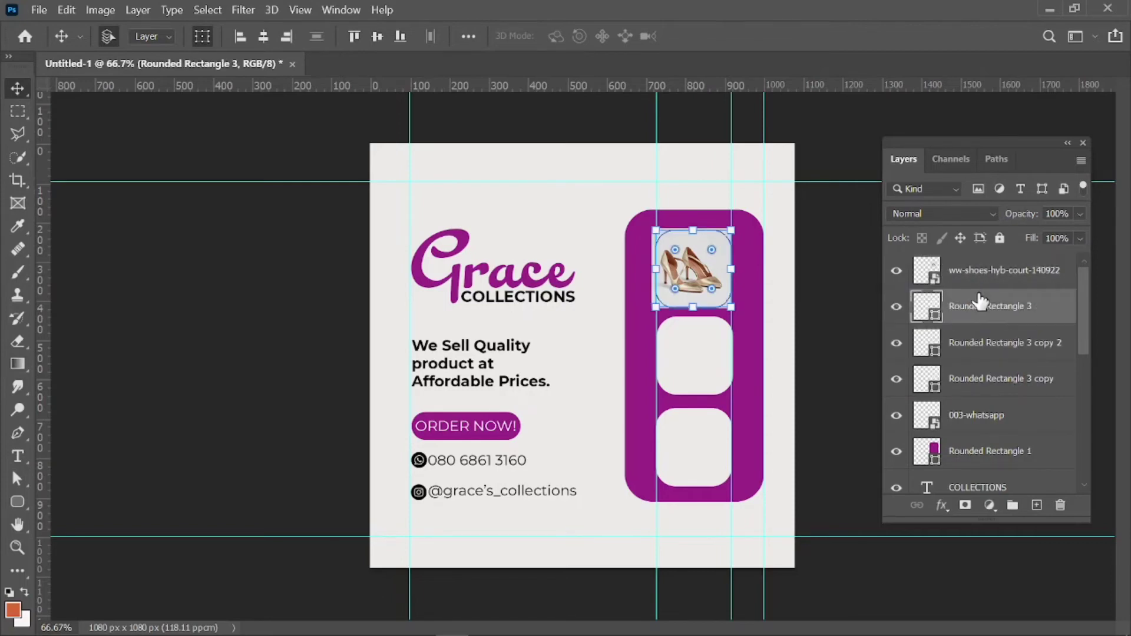
Drag the shoe photo up and right over the panel's top square, then zoom back to 100%.
{"action": "left_click", "coordinate": [897, 307]}
{"action": "left_click", "coordinate": [897, 307]}
{"action": "left_click", "coordinate": [958, 276]}
{"action": "right_click", "coordinate": [957, 276]}
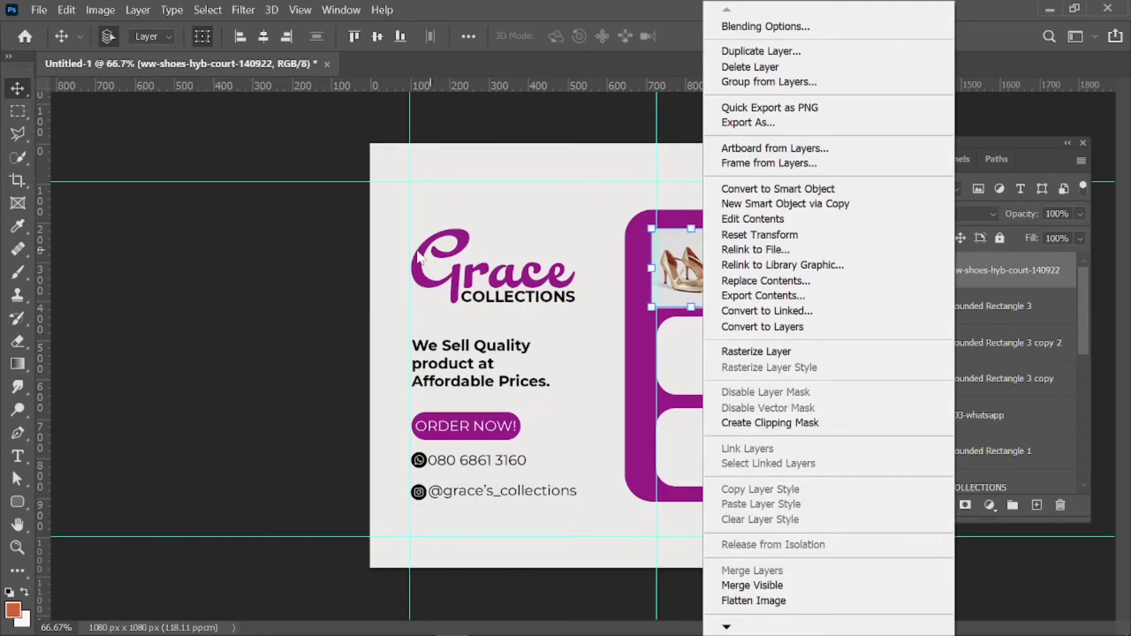
{"action": "left_click", "coordinate": [341, 270]}
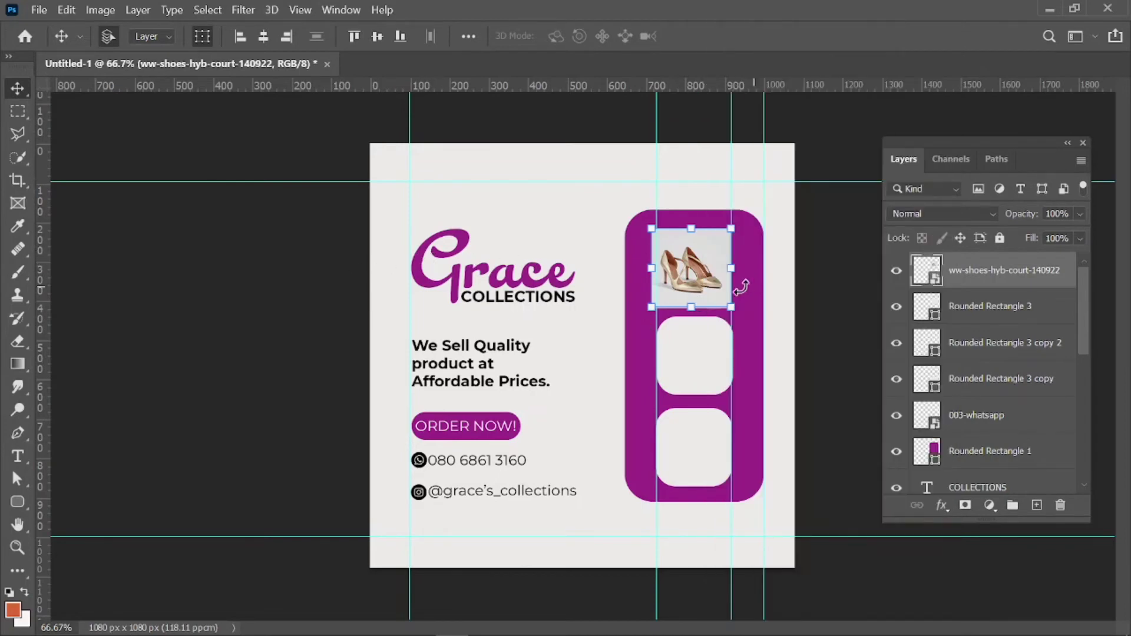
{"action": "left_click_drag", "start_coordinate": [712, 285], "coordinate": [777, 266]}
{"action": "key", "text": "ctrl+plus"}
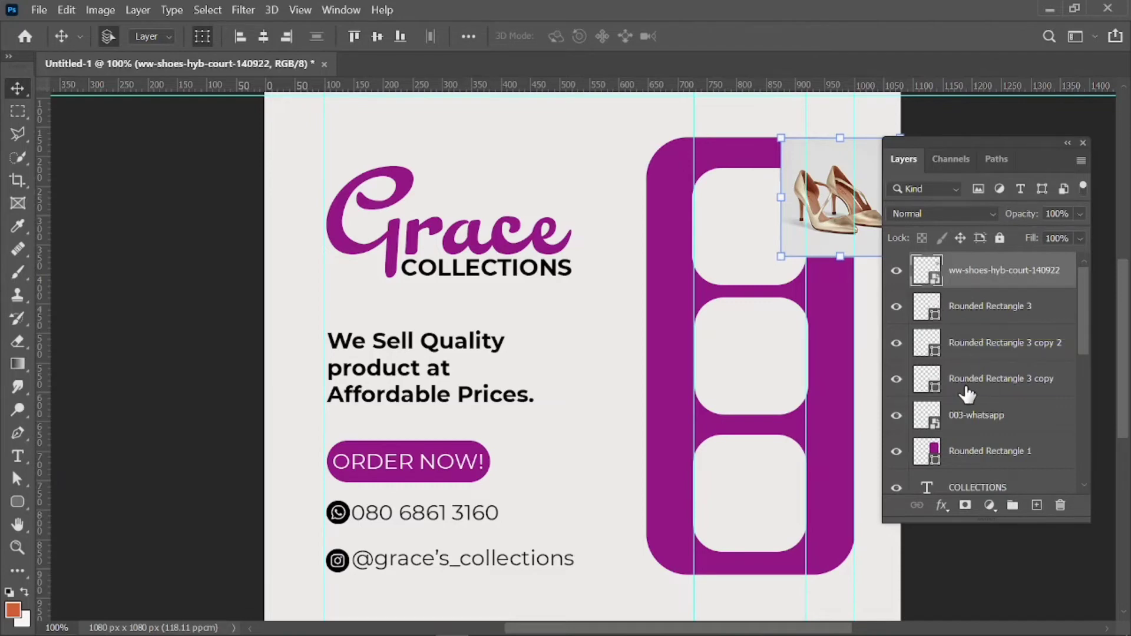
Create a clipping mask so the shoe photo clips into the top rounded square.
{"action": "left_click", "coordinate": [896, 307]}
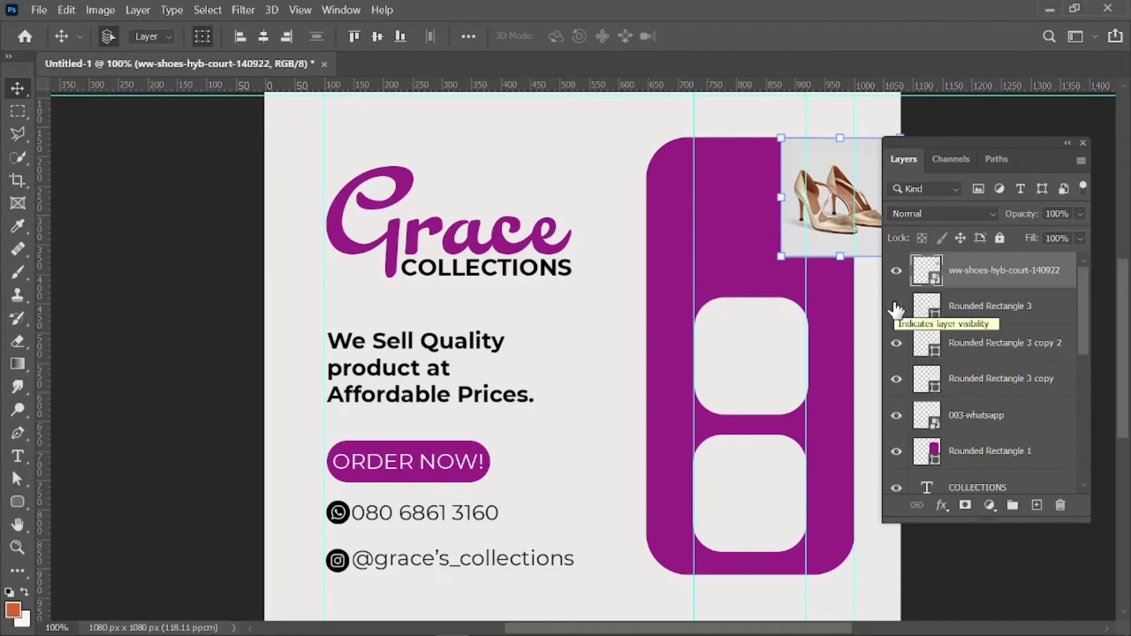
{"action": "left_click", "coordinate": [896, 307]}
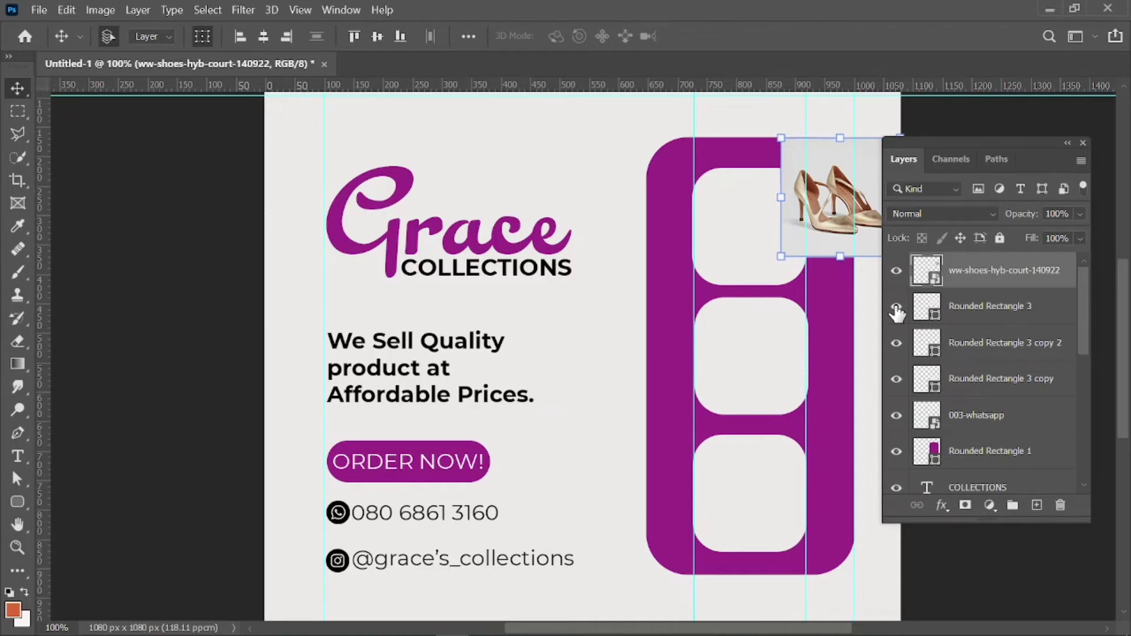
{"action": "mouse_move", "coordinate": [978, 277]}
{"action": "left_mouse_down"}
{"action": "mouse_move", "coordinate": [967, 298]}
{"action": "mouse_move", "coordinate": [961, 275]}
{"action": "left_mouse_up"}
{"action": "right_click", "coordinate": [960, 270]}
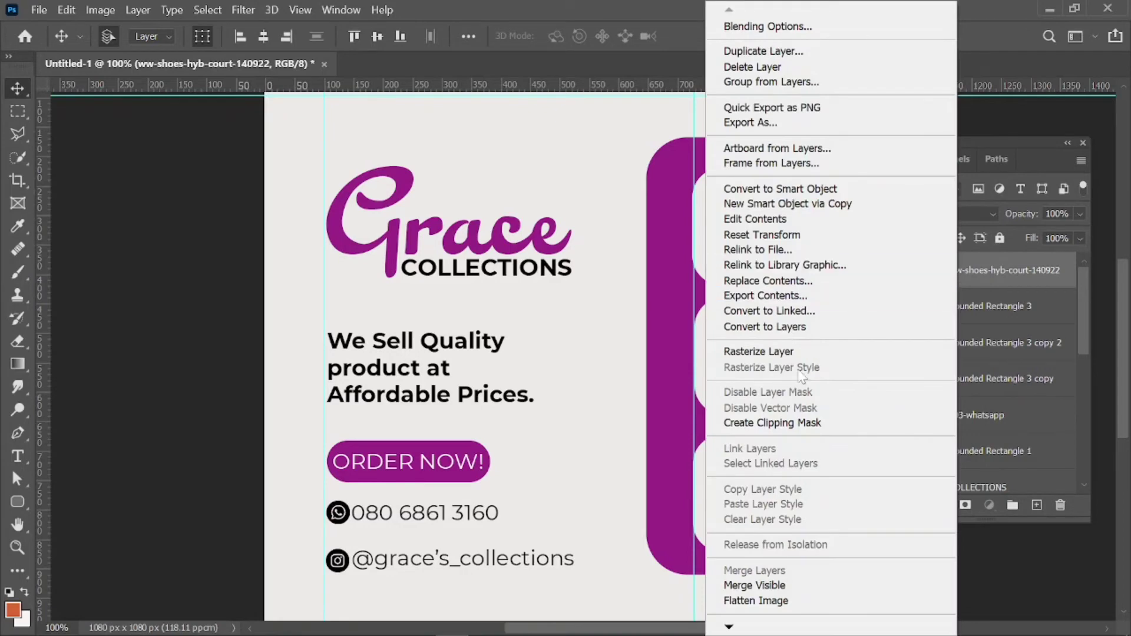
{"action": "left_click", "coordinate": [772, 425]}
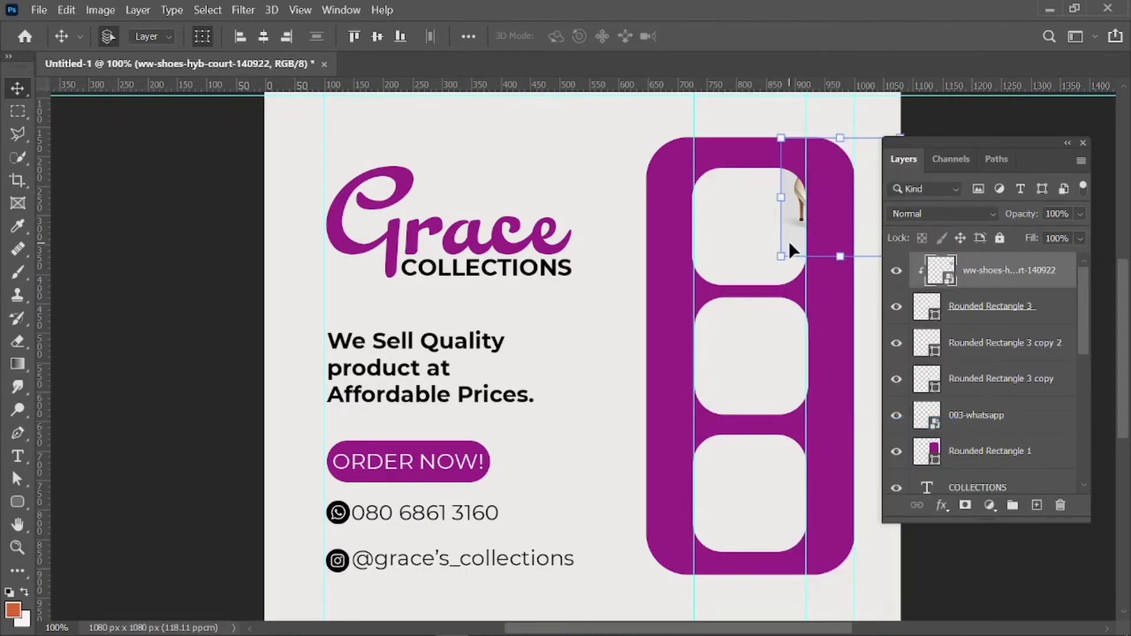
Nudge the clipped shoe photo left and down and stretch it taller to fill the frame.
{"action": "key", "text": "shift+Left"}
{"action": "key", "text": "shift+Left"}
{"action": "key", "text": "shift+Left"}
{"action": "key", "text": "shift+Left"}
{"action": "key", "text": "shift+Left"}
{"action": "key", "text": "shift+Left"}
{"action": "key", "text": "shift+Left"}
{"action": "key", "text": "shift+Left"}
{"action": "key", "text": "shift+Left"}
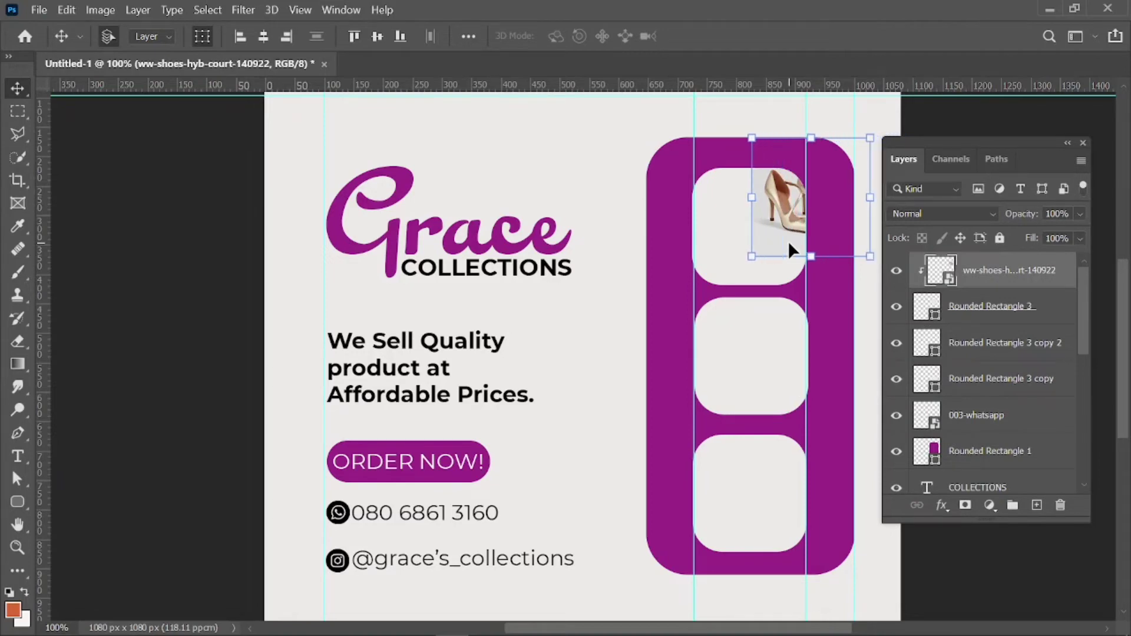
{"action": "key", "text": "shift+Left"}
{"action": "key", "text": "shift+Left"}
{"action": "key", "text": "shift+Left"}
{"action": "key", "text": "shift+Left"}
{"action": "key", "text": "shift+Left"}
{"action": "key", "text": "shift+Left"}
{"action": "key", "text": "shift+Down"}
{"action": "key", "text": "shift+Down"}
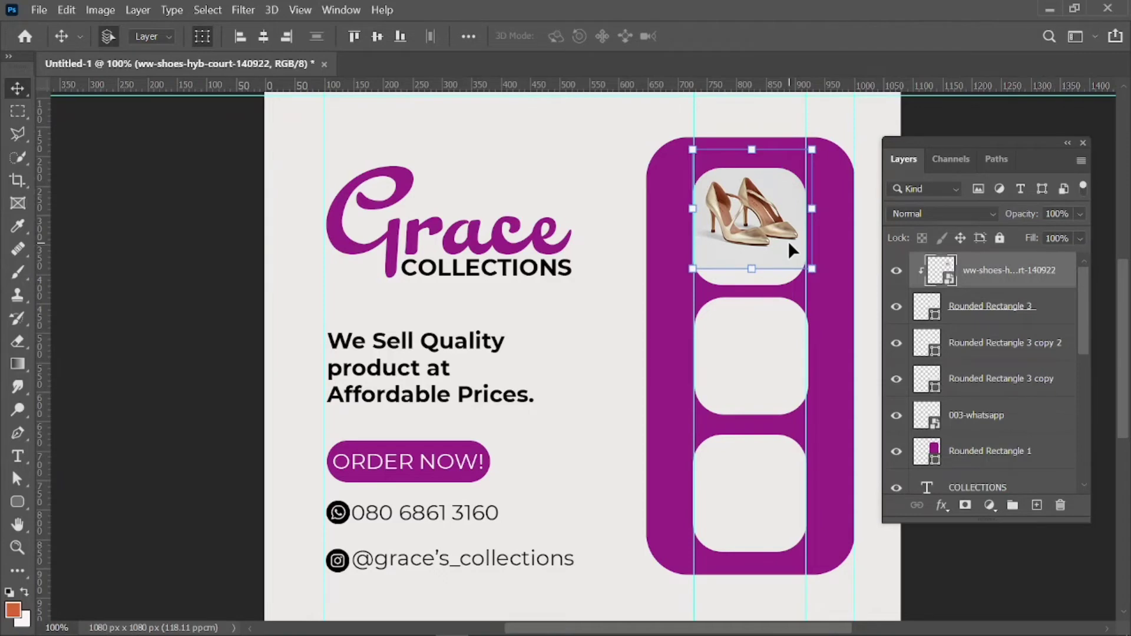
{"action": "key", "text": "shift+Down"}
{"action": "key", "text": "shift+Down"}
{"action": "key", "text": "shift+Down"}
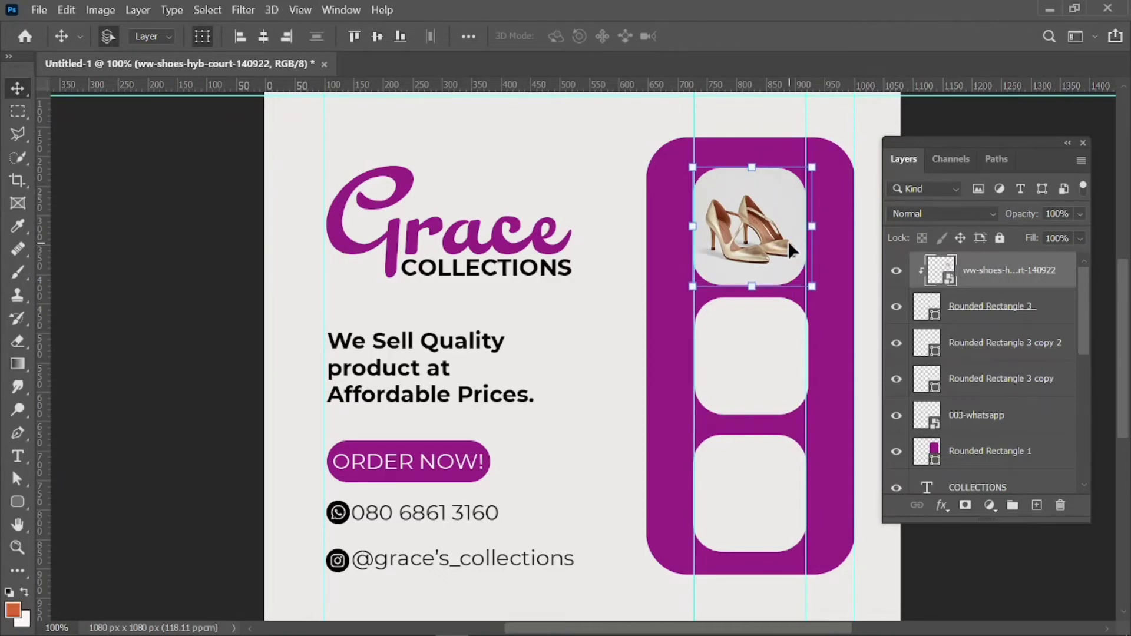
{"action": "key", "text": "shift+Down"}
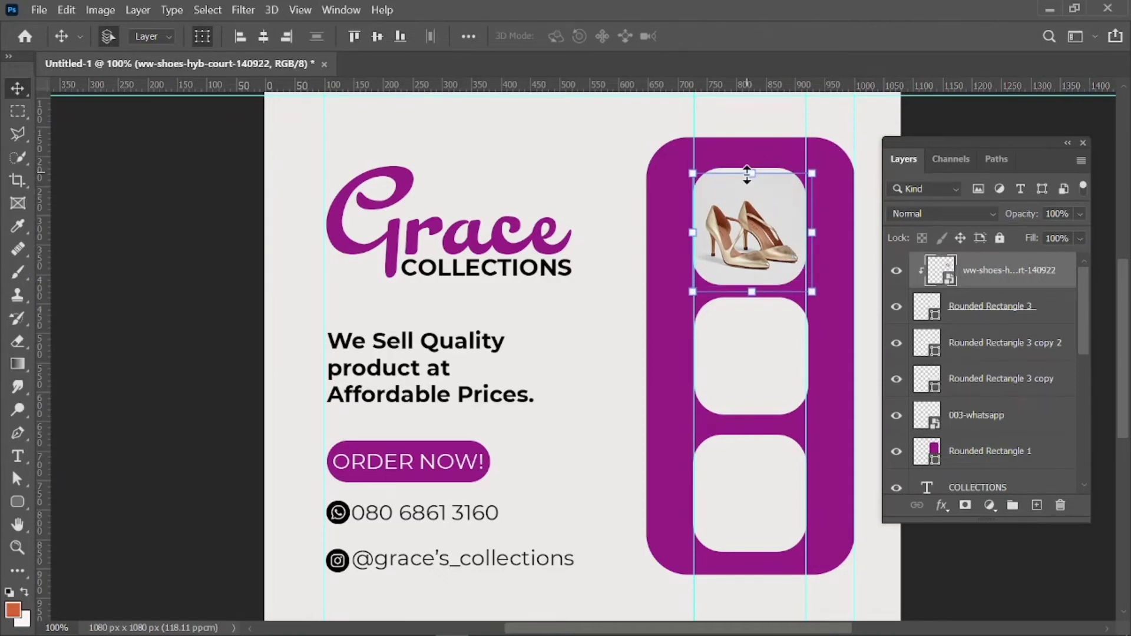
{"action": "left_click_drag", "start_coordinate": [752, 173], "coordinate": [749, 164]}
{"action": "left_click", "coordinate": [846, 36]}
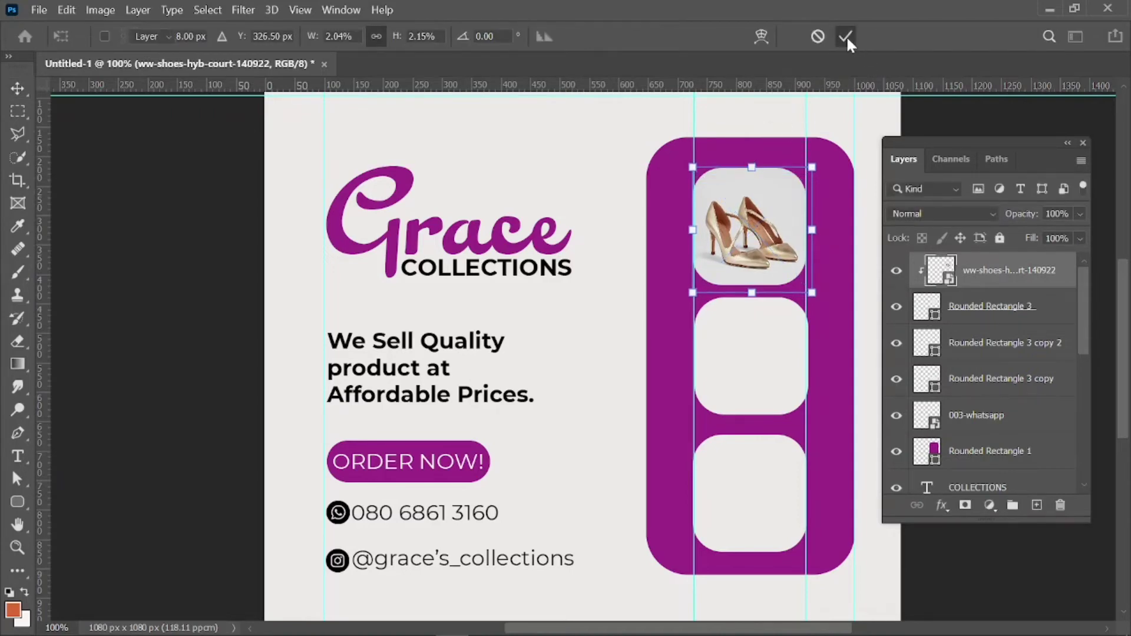
{"action": "left_click", "coordinate": [243, 387]}
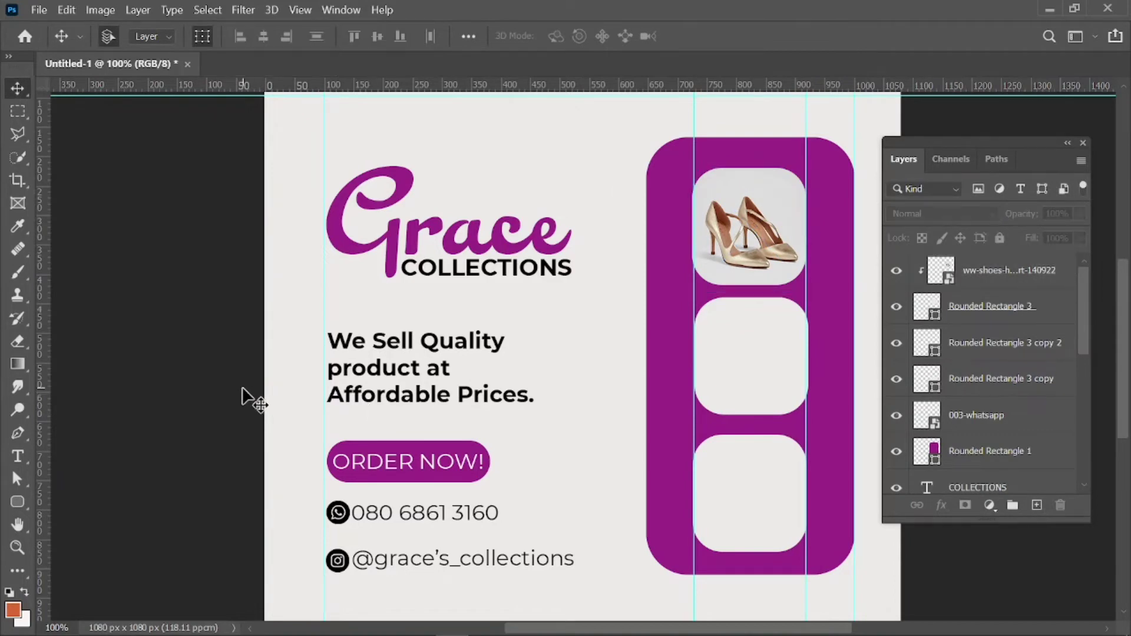
Drag the pink handbag image from Downloads > PRACTICE onto the flyer canvas.
{"action": "left_click", "coordinate": [185, 635]}
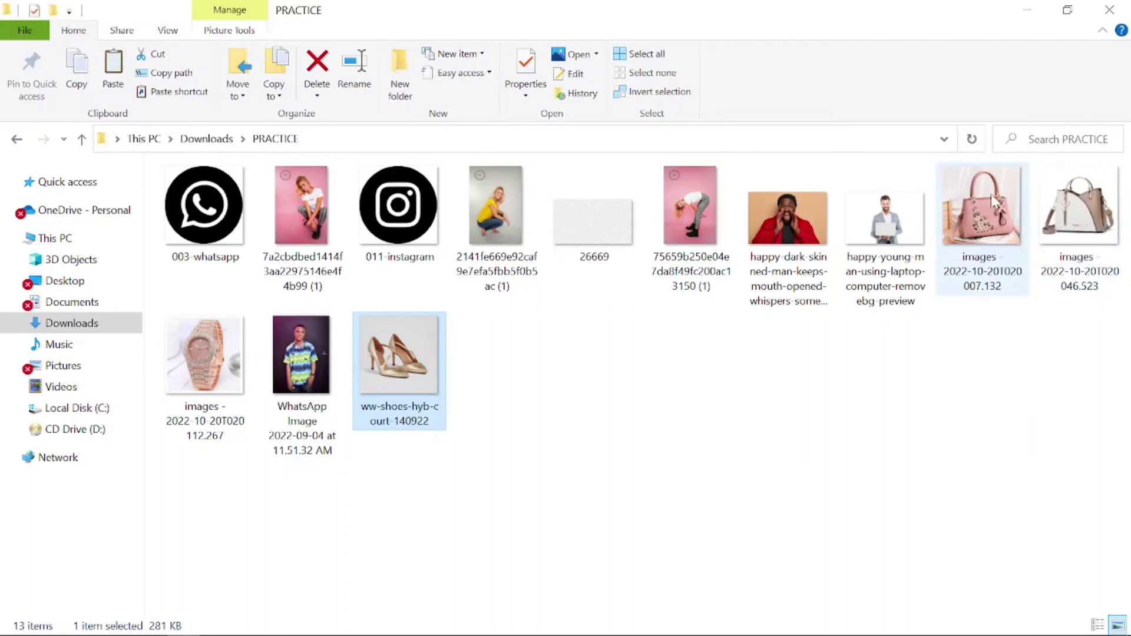
{"action": "left_click_drag", "start_coordinate": [996, 204], "coordinate": [548, 433]}
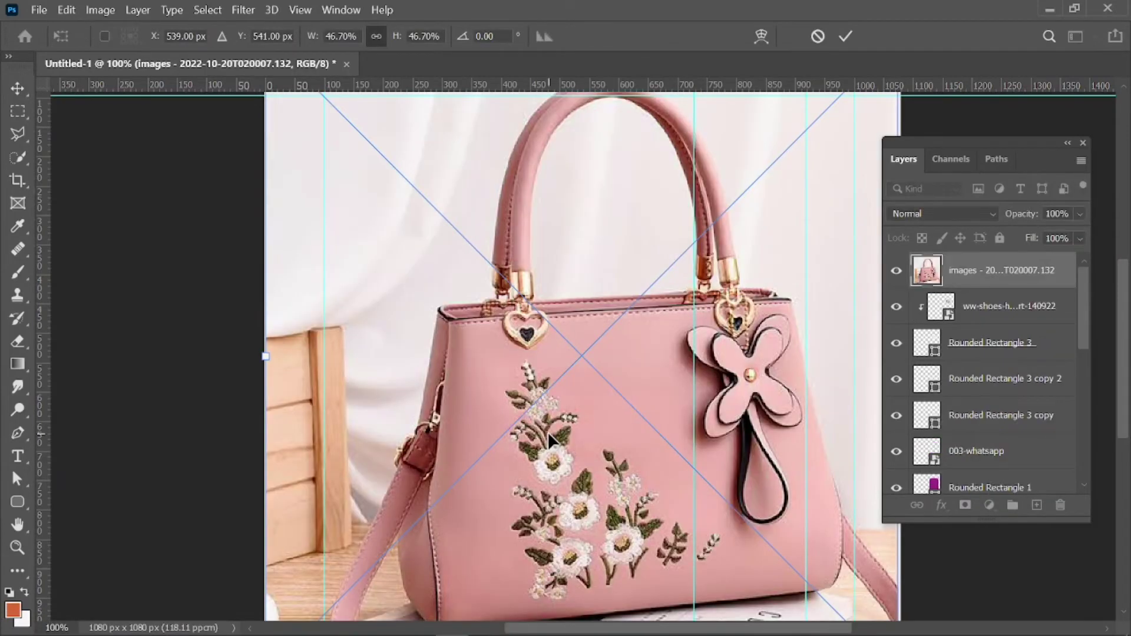
Shrink the placed handbag photo down to the size of the middle frame.
{"action": "key", "text": "ctrl+minus"}
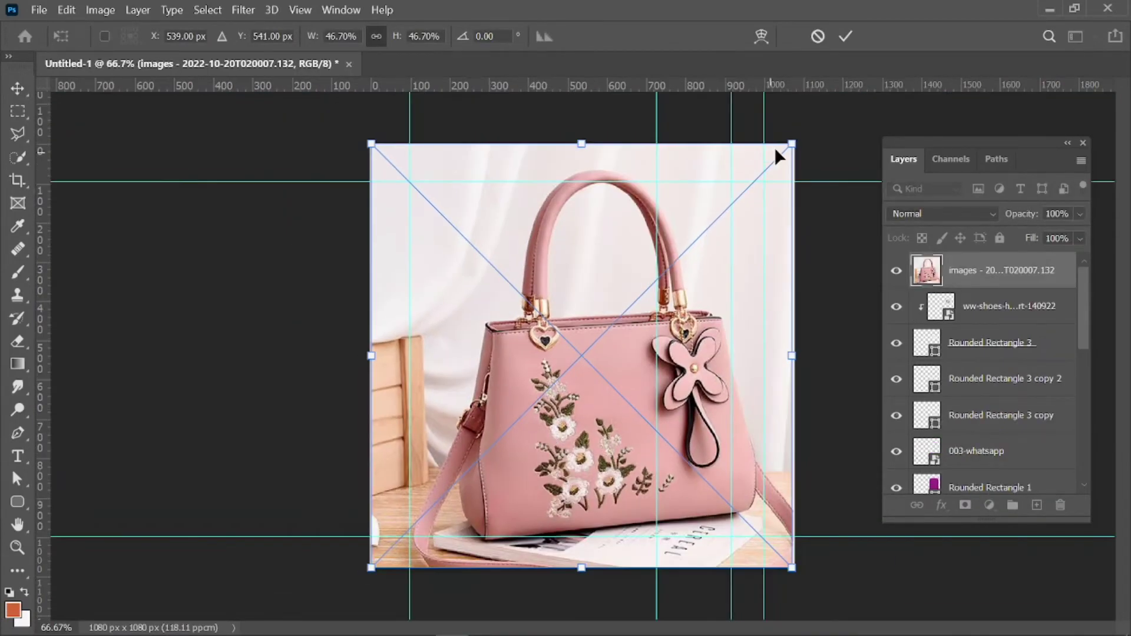
{"action": "left_click_drag", "start_coordinate": [792, 141], "coordinate": [709, 344]}
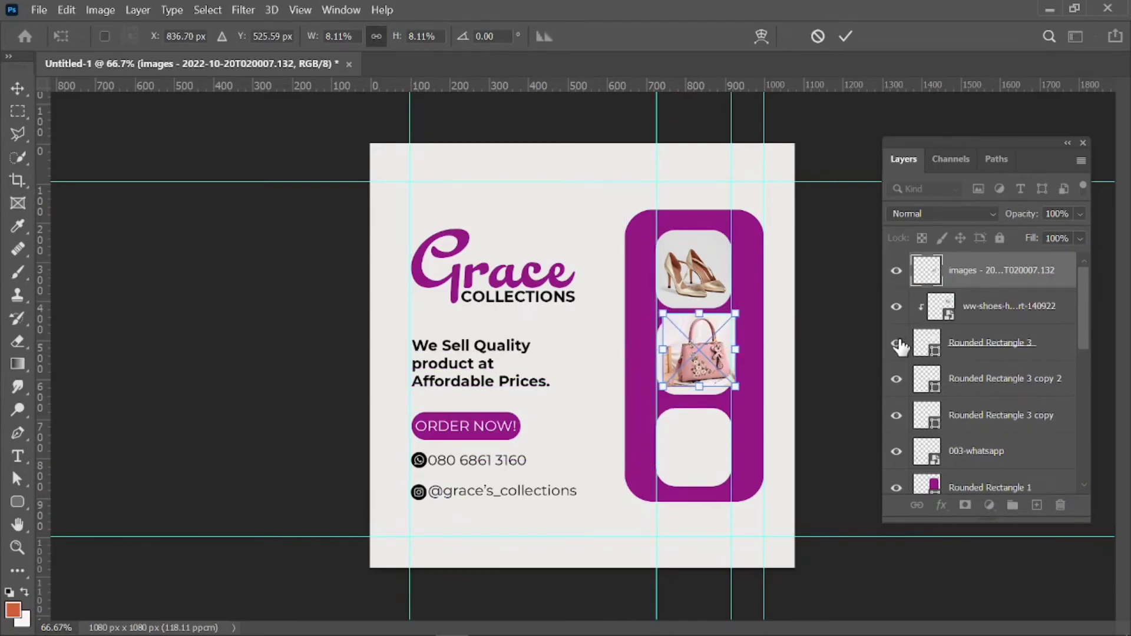
{"action": "left_click", "coordinate": [898, 380]}
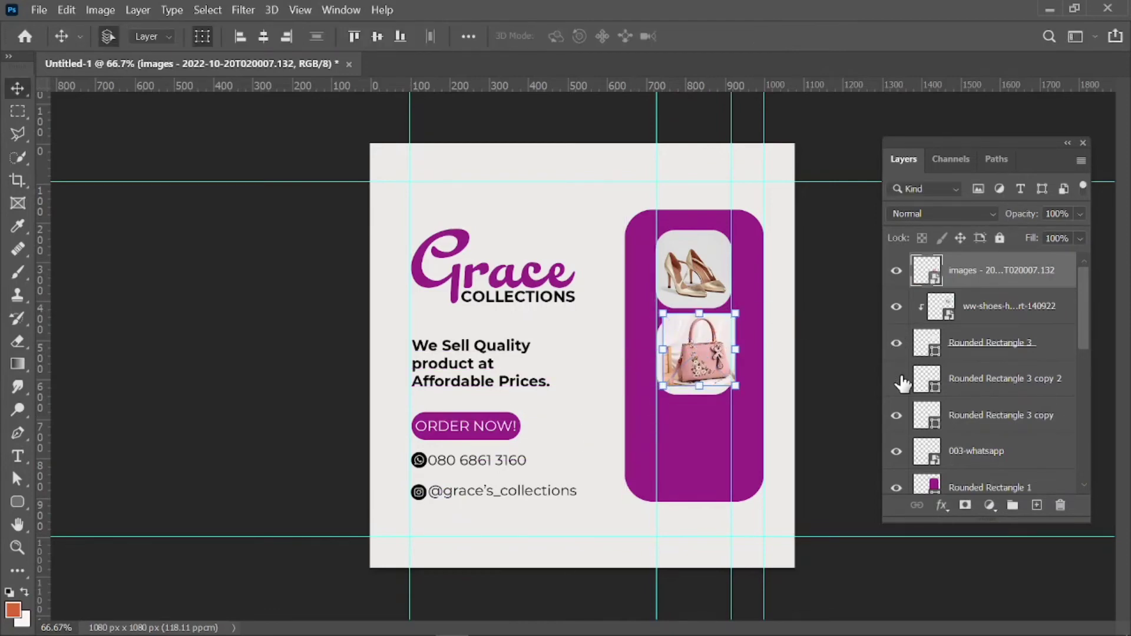
Move Rounded Rectangle 3 copy under the handbag layer and clip the photo to it.
{"action": "left_click", "coordinate": [897, 380]}
{"action": "left_click", "coordinate": [897, 415]}
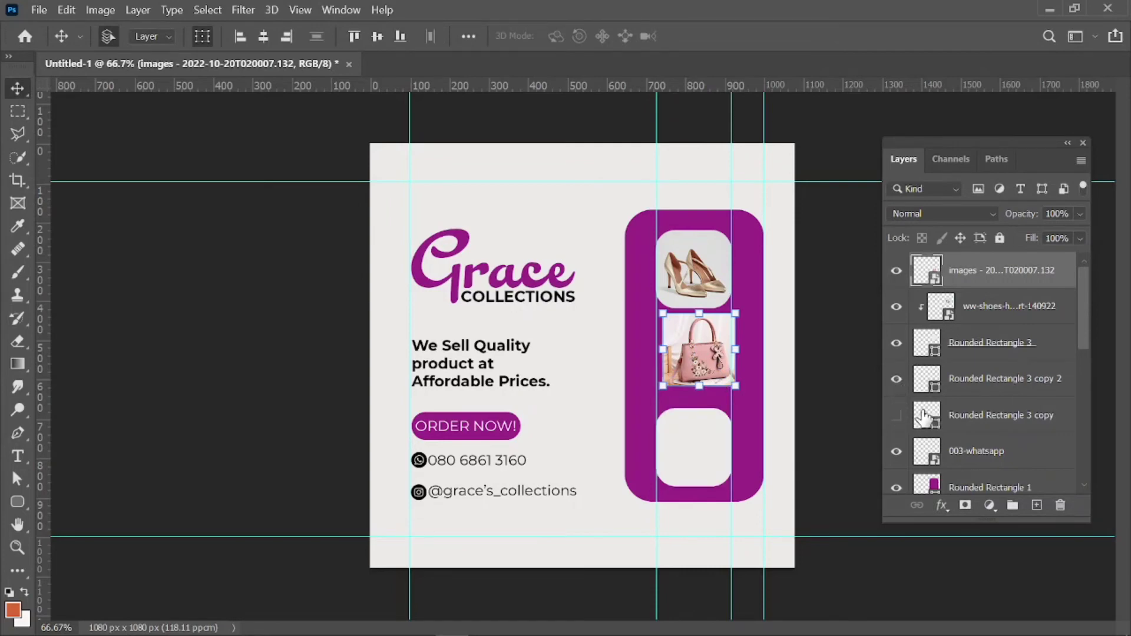
{"action": "left_click", "coordinate": [897, 416]}
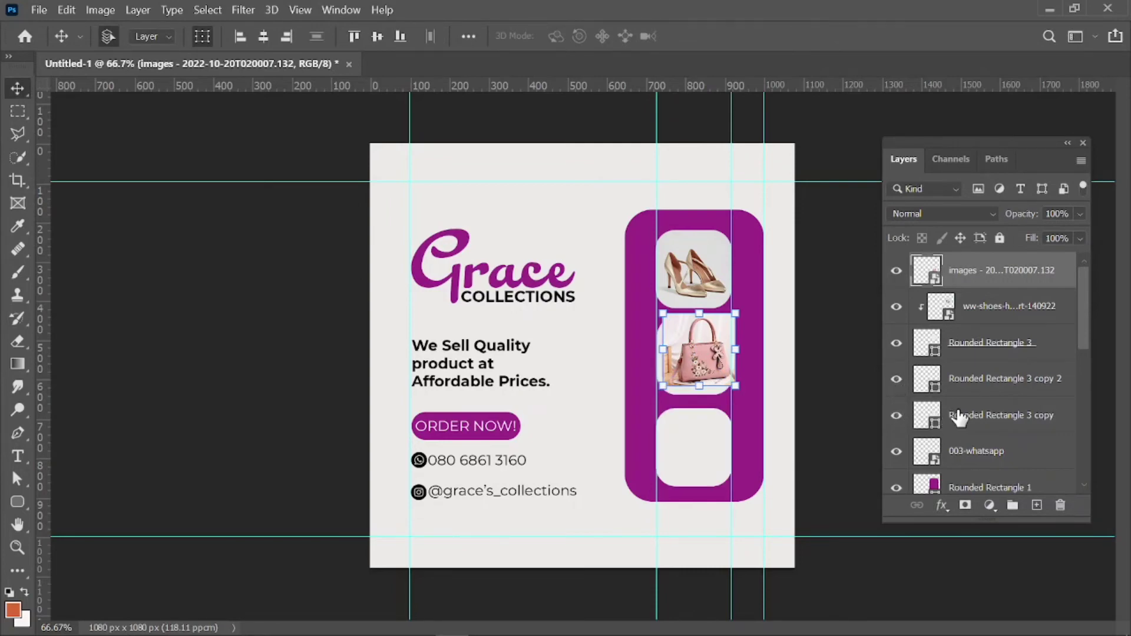
{"action": "left_click_drag", "start_coordinate": [955, 417], "coordinate": [938, 305]}
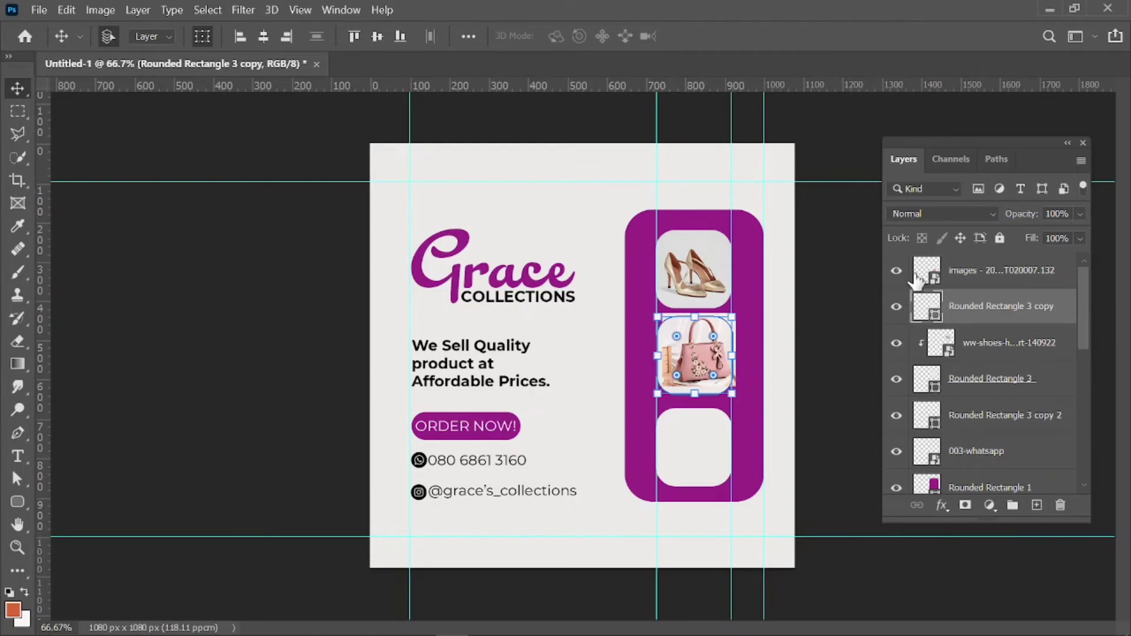
{"action": "left_click", "coordinate": [985, 282]}
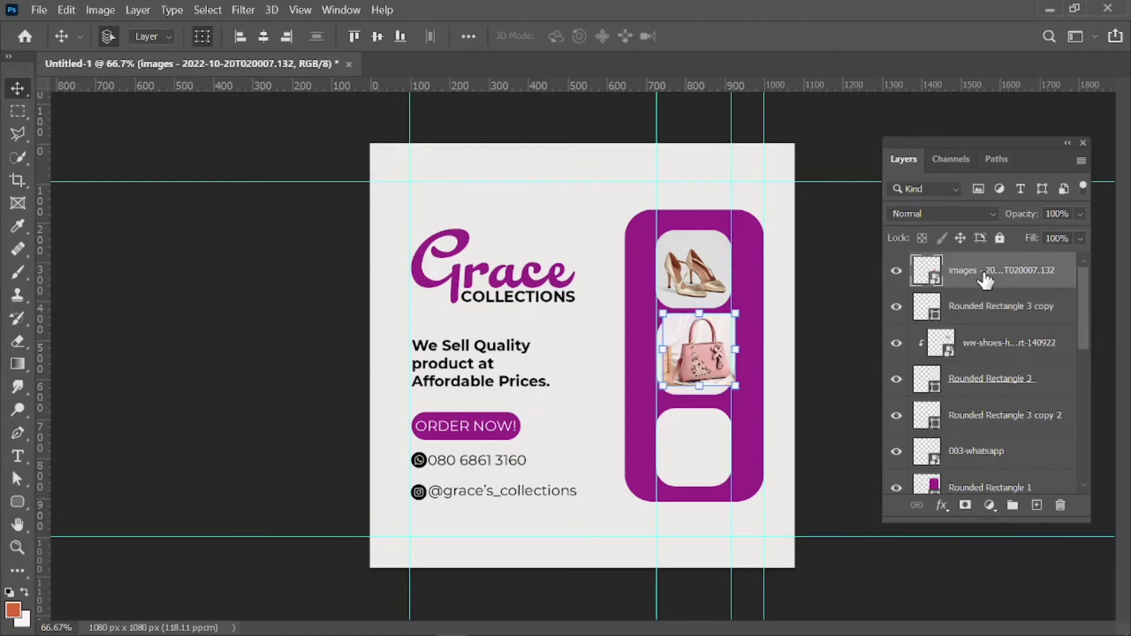
{"action": "right_click", "coordinate": [985, 282]}
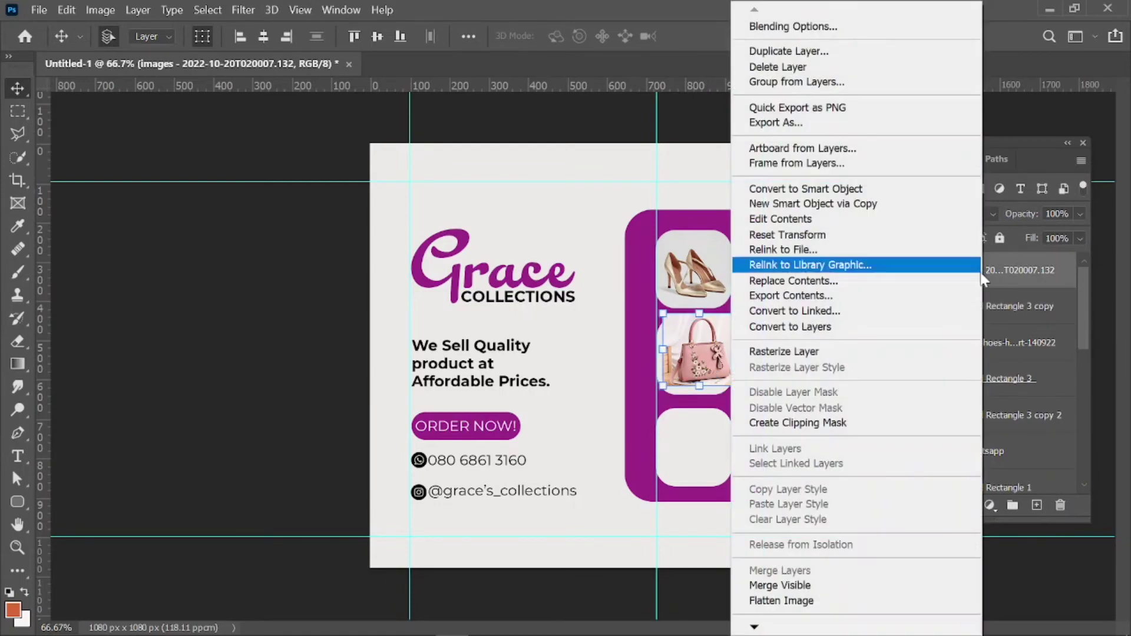
{"action": "left_click", "coordinate": [764, 423]}
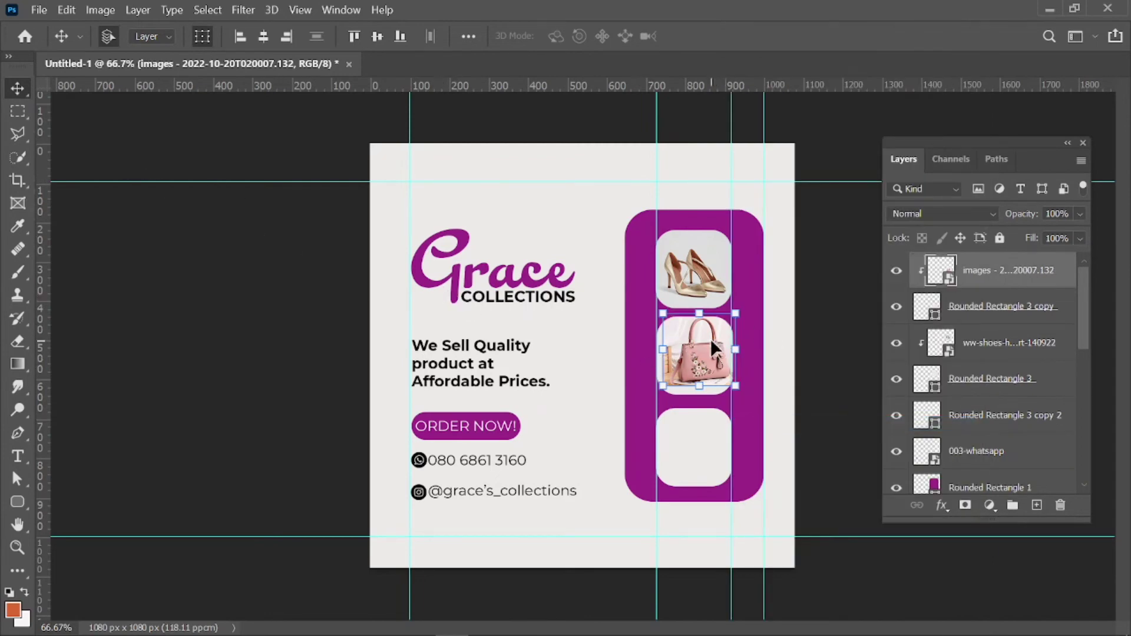
{"action": "key", "text": "ctrl+plus"}
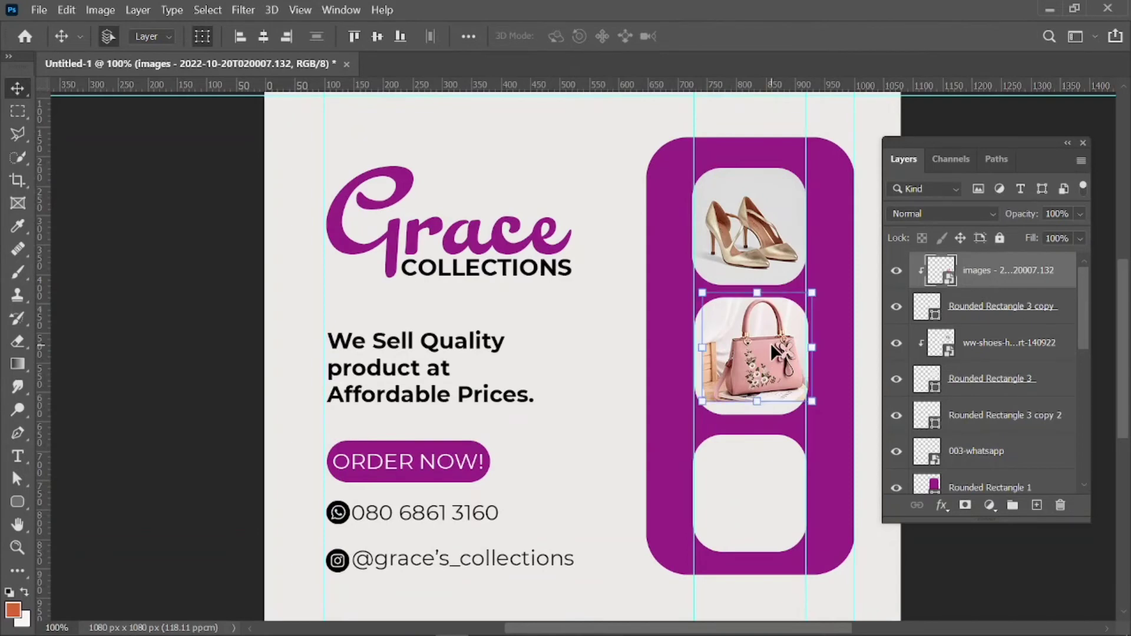
Fine-tune the handbag photo's position and scale it up to 9% in its frame.
{"action": "key", "text": "shift+Left"}
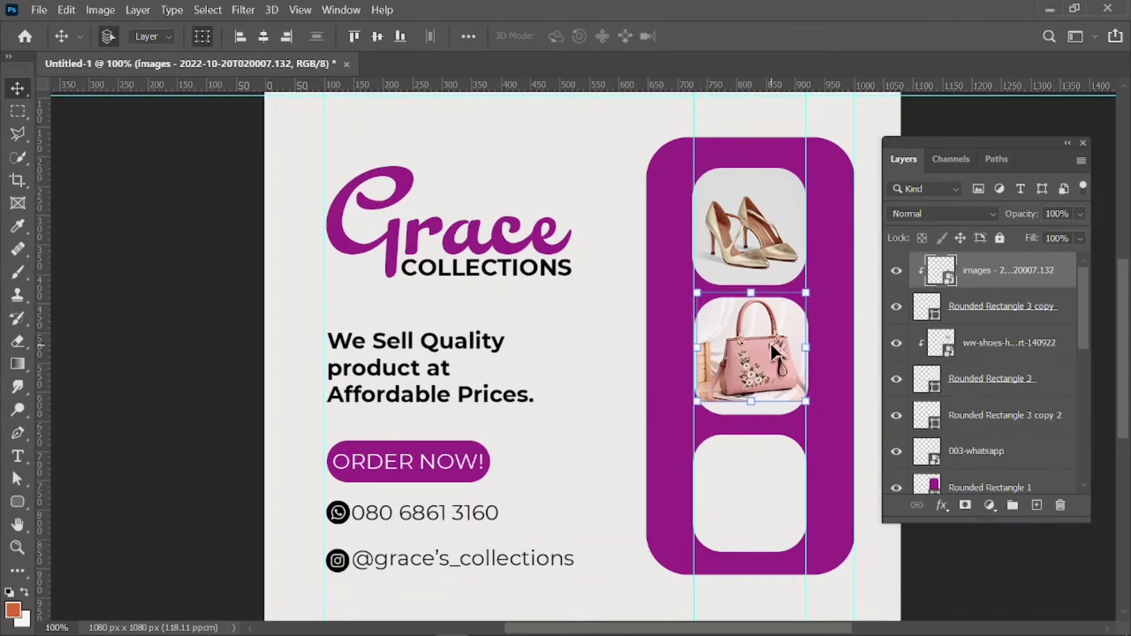
{"action": "key", "text": "shift+Down"}
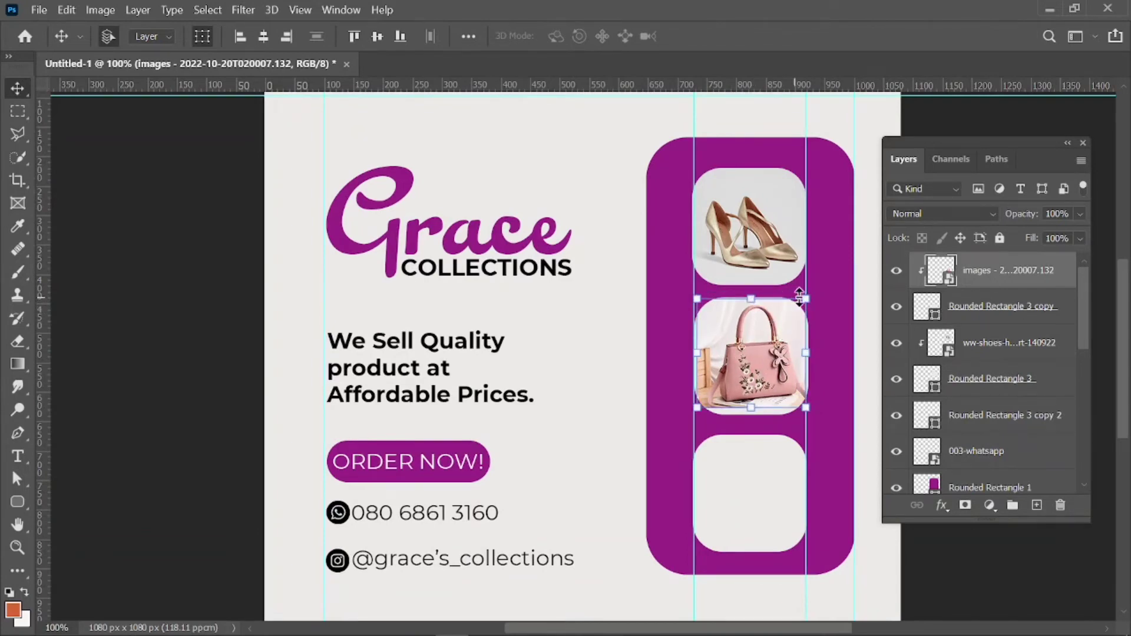
{"action": "left_click_drag", "start_coordinate": [807, 299], "coordinate": [816, 287]}
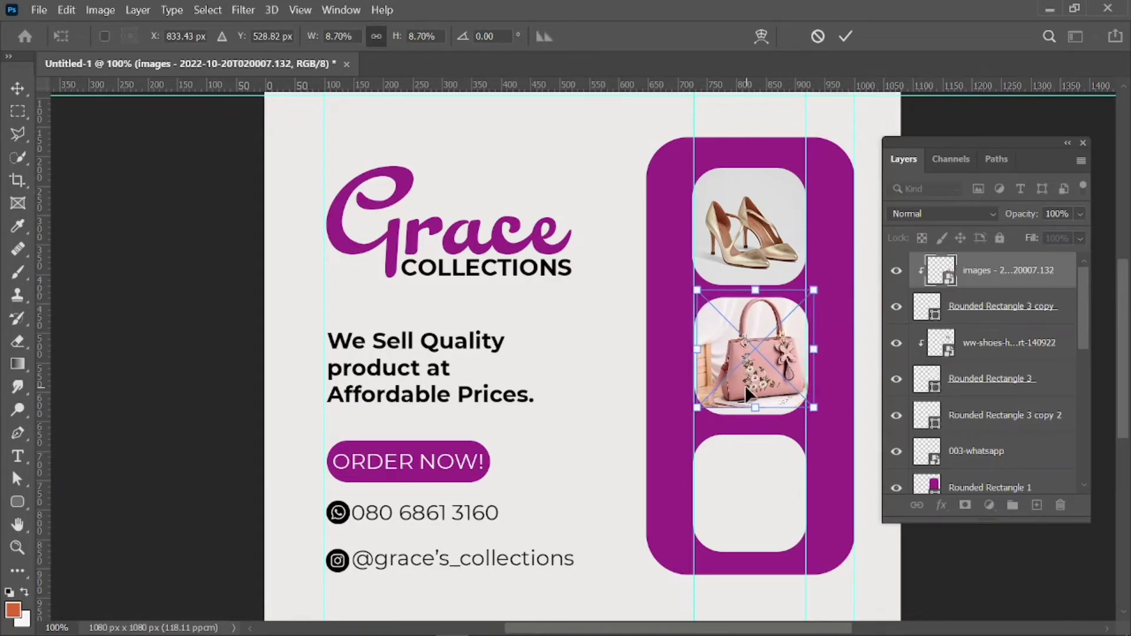
{"action": "left_click_drag", "start_coordinate": [746, 389], "coordinate": [746, 392]}
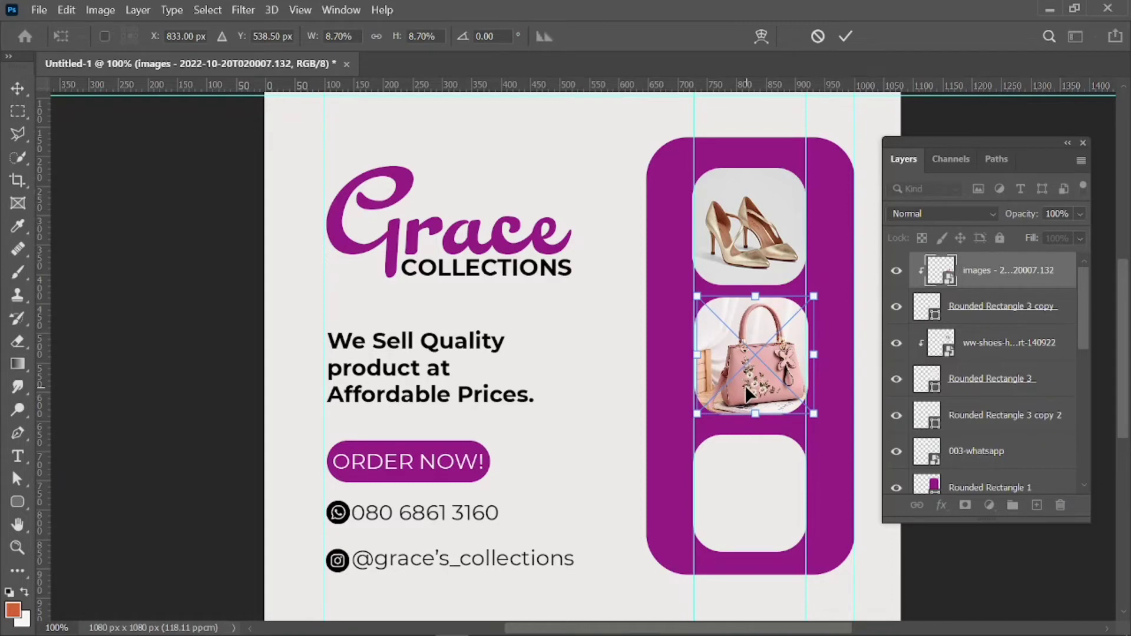
{"action": "key", "text": "shift+Down"}
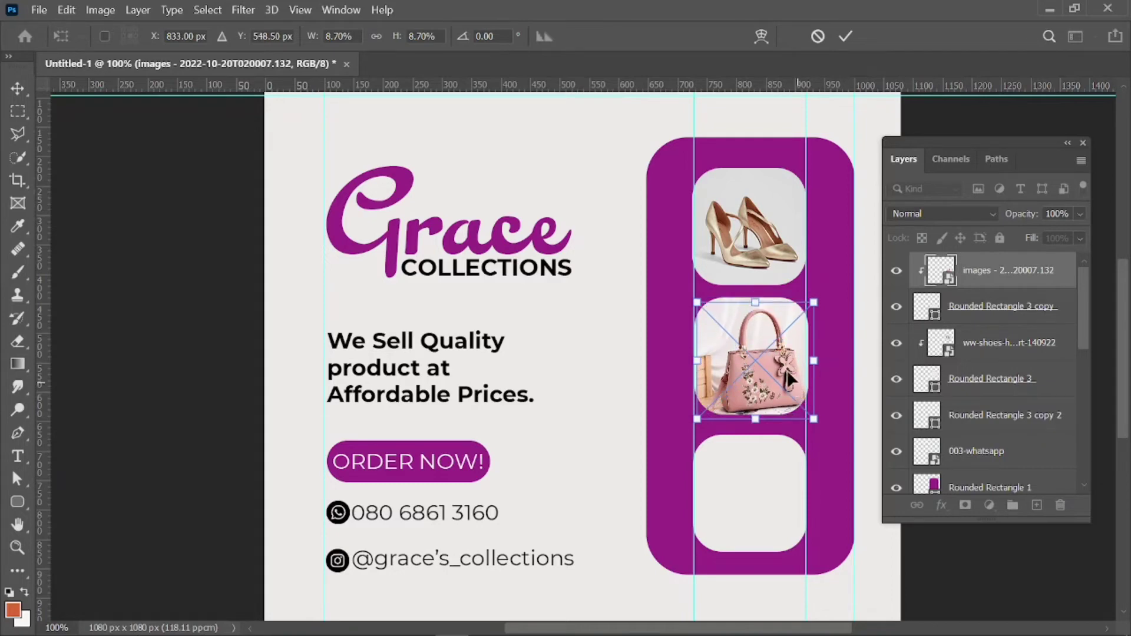
{"action": "left_click_drag", "start_coordinate": [756, 302], "coordinate": [755, 296]}
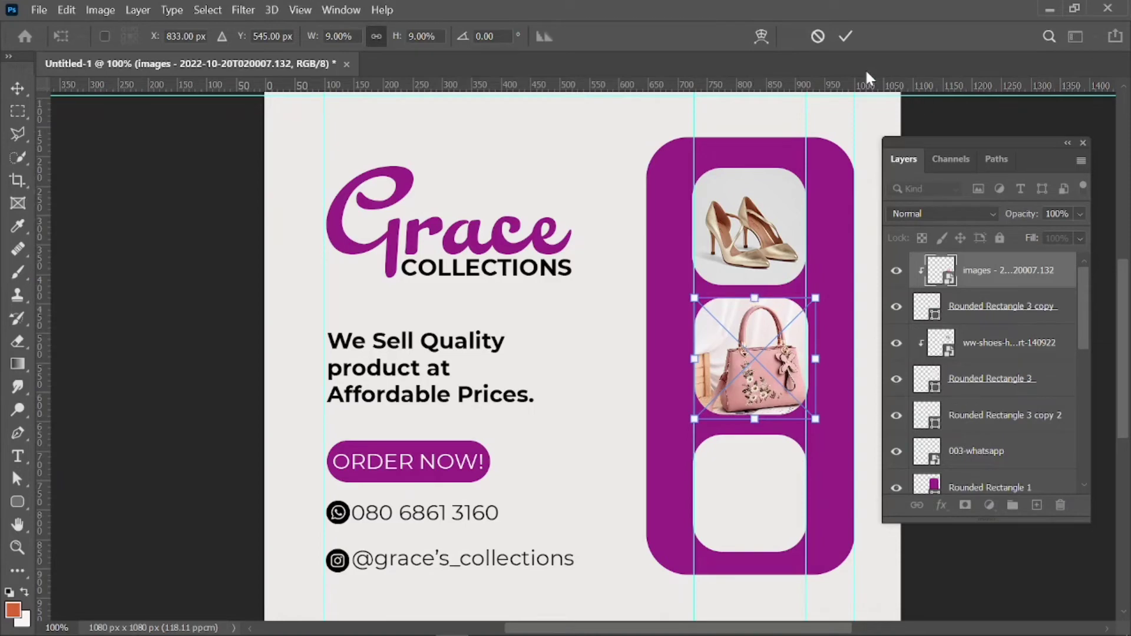
{"action": "left_click", "coordinate": [845, 37]}
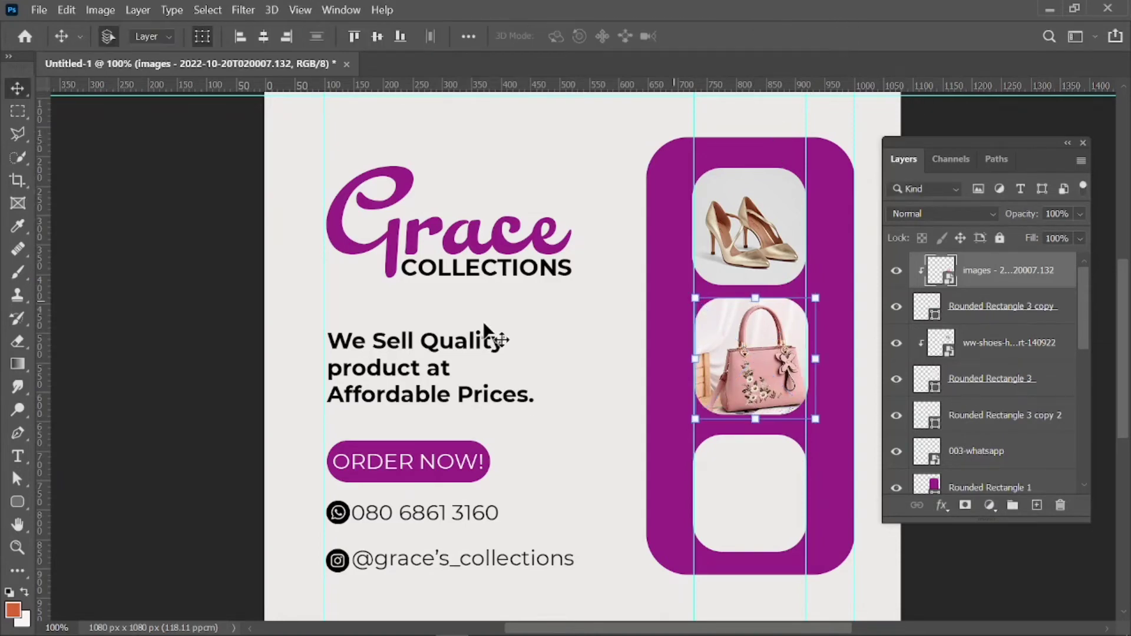
{"action": "left_click", "coordinate": [219, 406]}
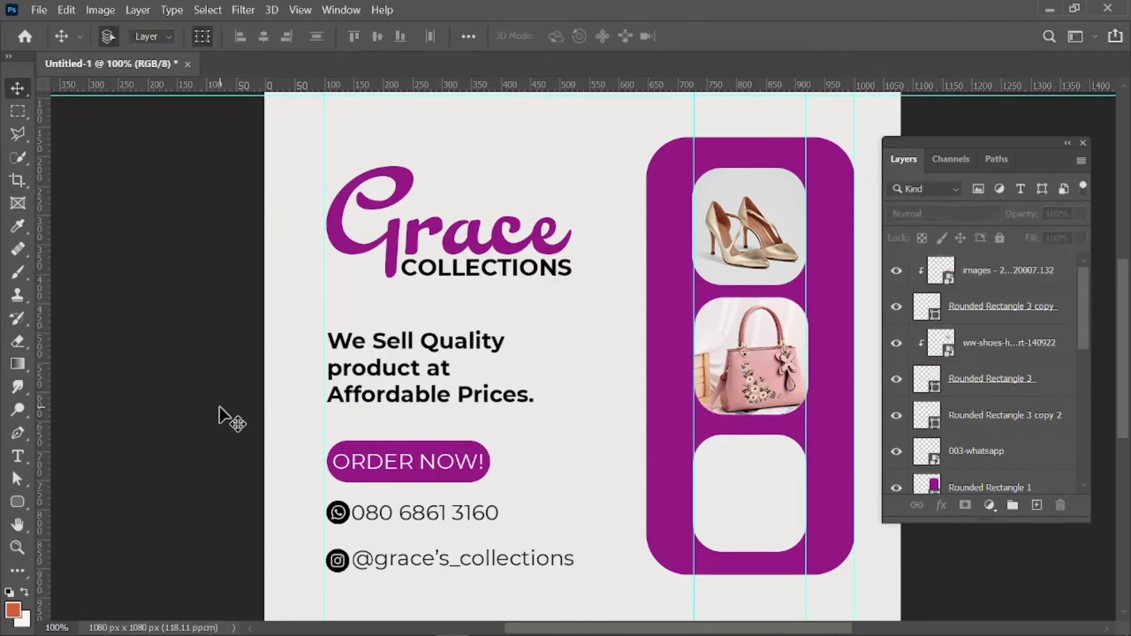
Drag the watch photo from the PRACTICE folder over to Photoshop.
{"action": "mouse_move", "coordinate": [207, 634]}
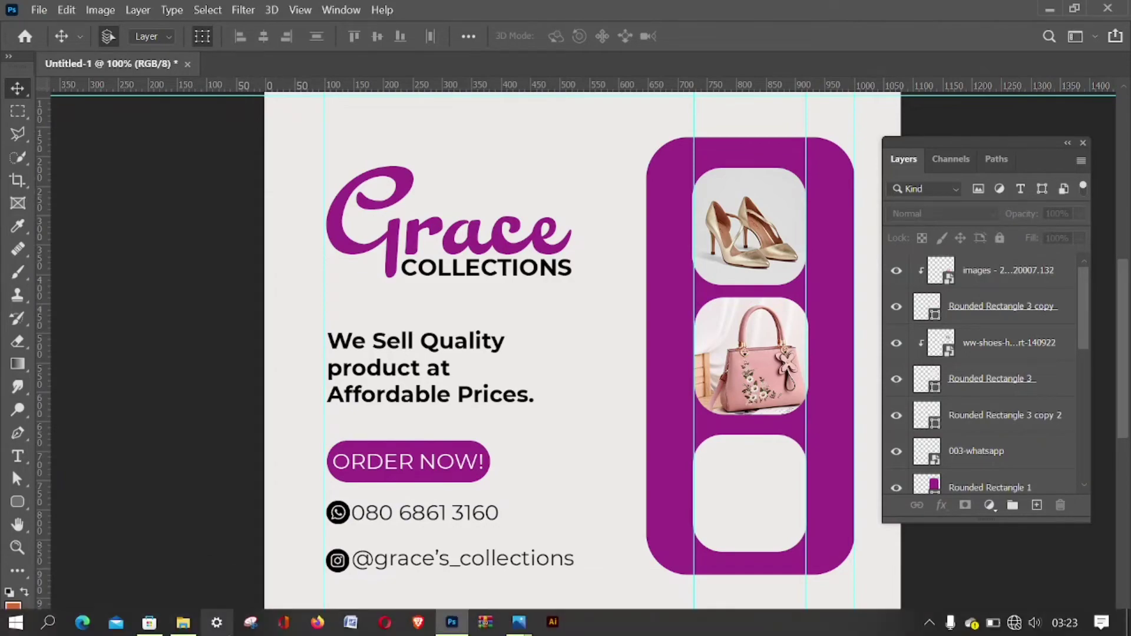
{"action": "left_click", "coordinate": [201, 539]}
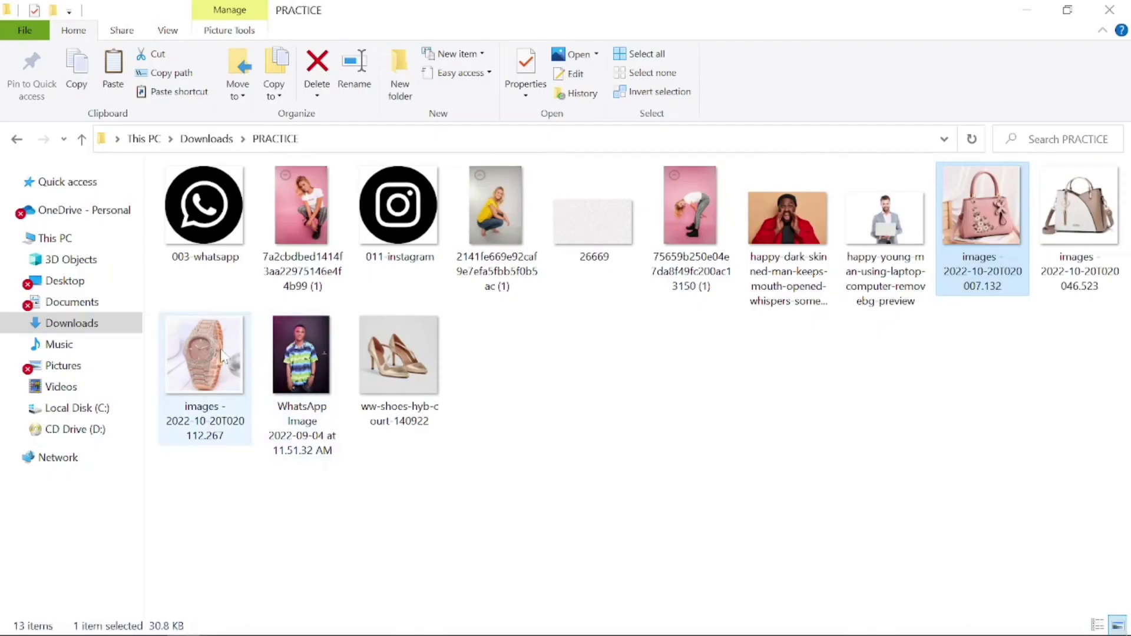
{"action": "left_click_drag", "start_coordinate": [223, 356], "coordinate": [566, 342]}
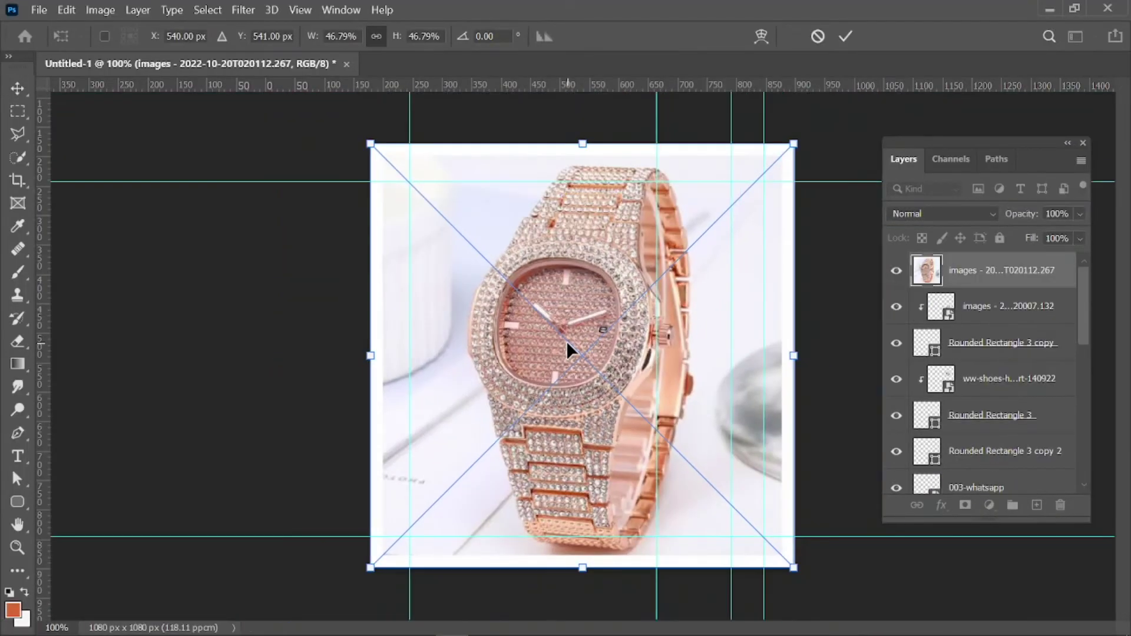
Shrink the watch to about 8%, move it onto the third slot, and clip it there.
{"action": "key", "text": "ctrl+minus"}
{"action": "left_click_drag", "start_coordinate": [792, 145], "coordinate": [419, 471]}
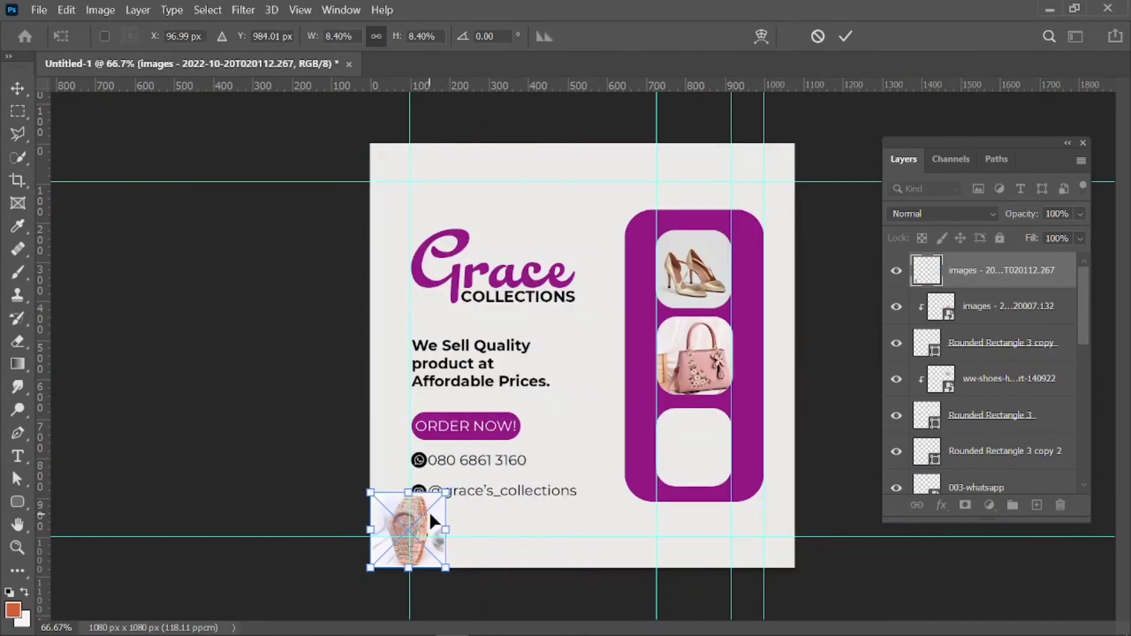
{"action": "left_click_drag", "start_coordinate": [429, 511], "coordinate": [711, 444]}
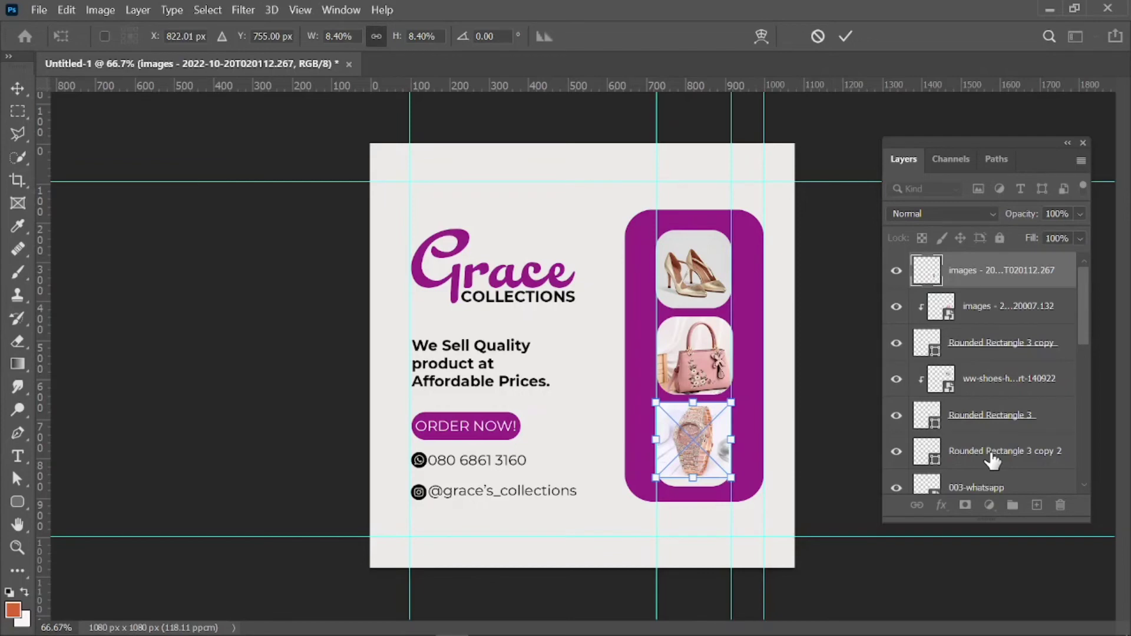
{"action": "left_click_drag", "start_coordinate": [993, 461], "coordinate": [992, 282]}
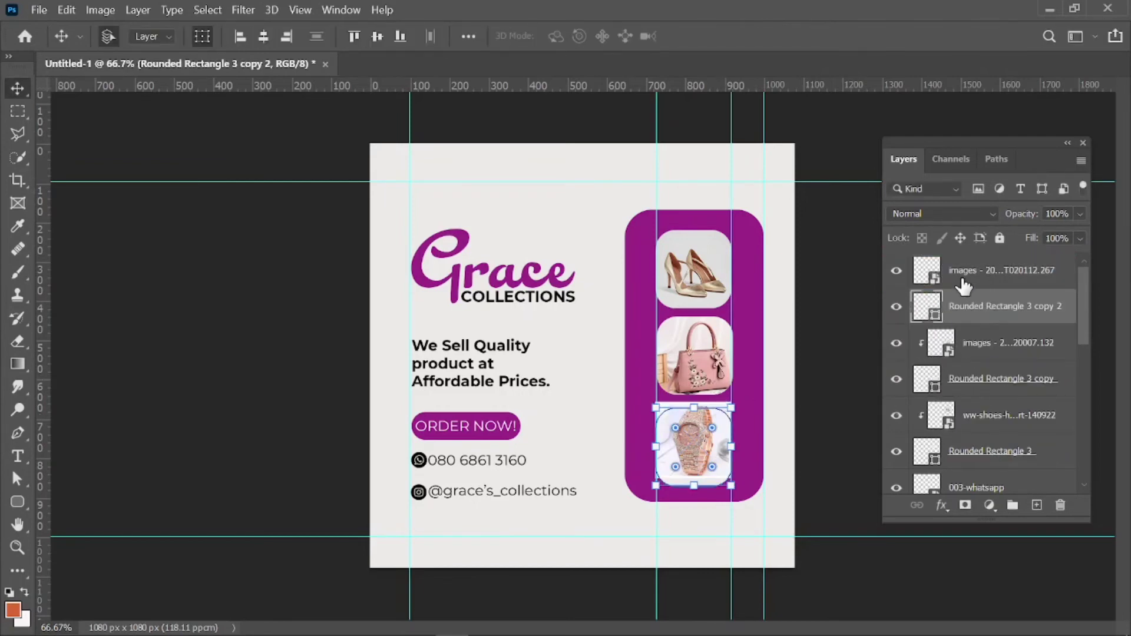
{"action": "left_click", "coordinate": [964, 281]}
{"action": "right_click", "coordinate": [964, 280]}
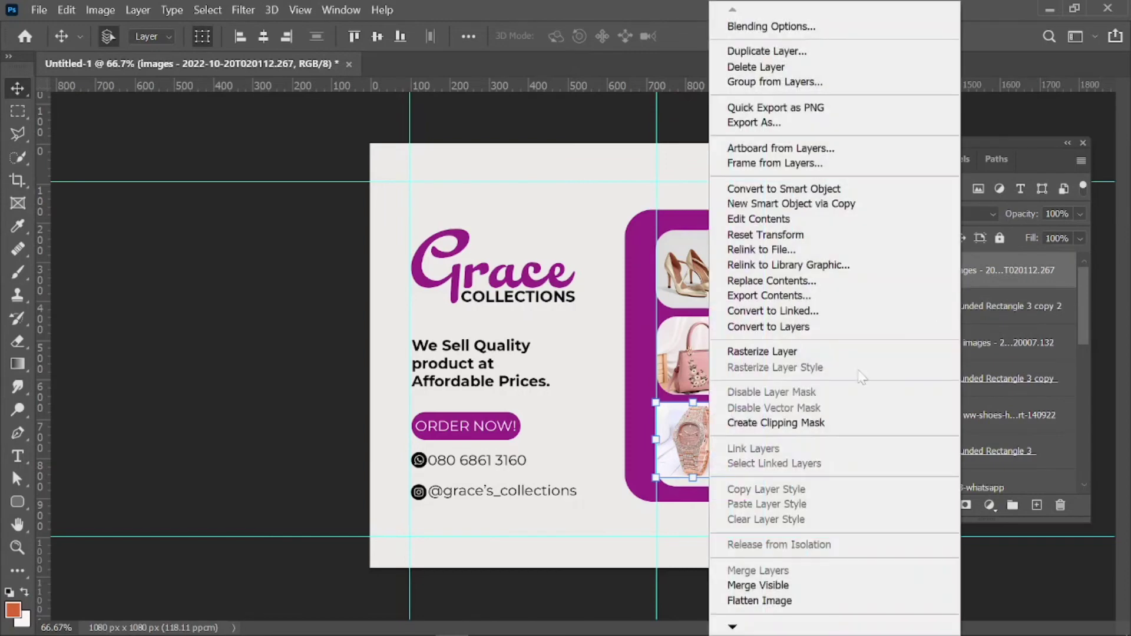
{"action": "left_click", "coordinate": [780, 422]}
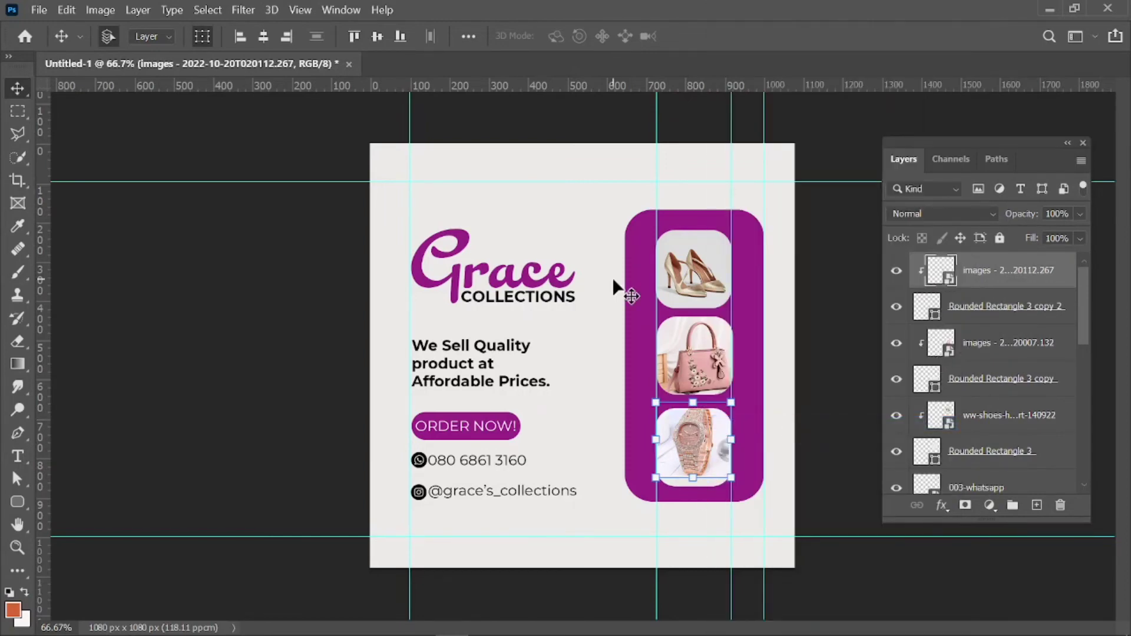
{"action": "key", "text": "ctrl+plus"}
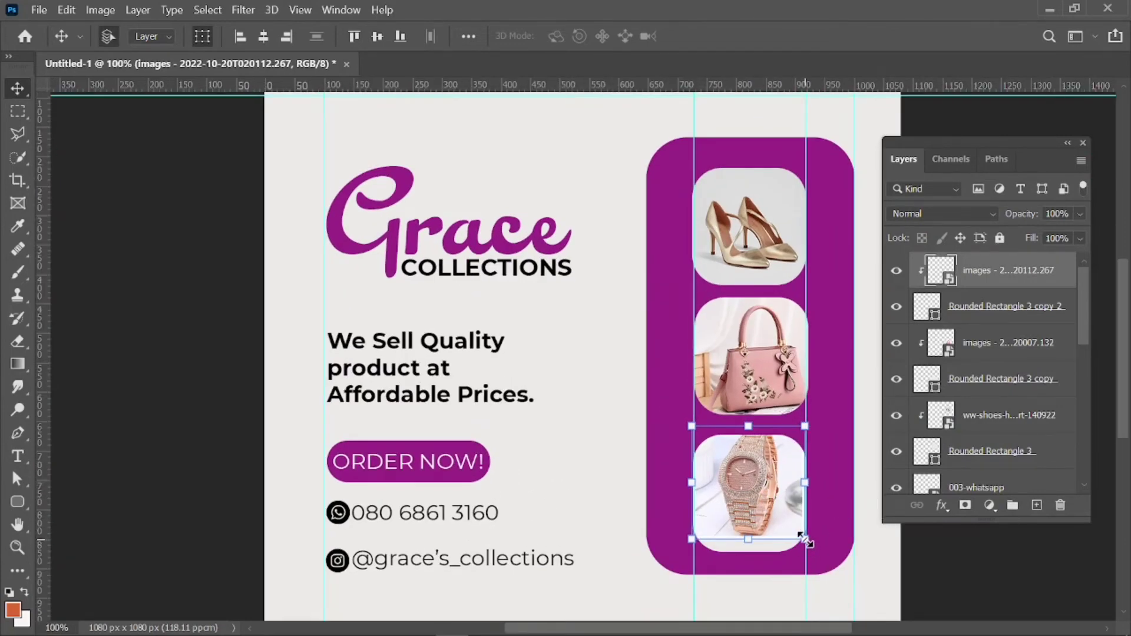
Scale the watch photo up until it completely fills the bottom rounded square.
{"action": "left_click_drag", "start_coordinate": [805, 539], "coordinate": [752, 557]}
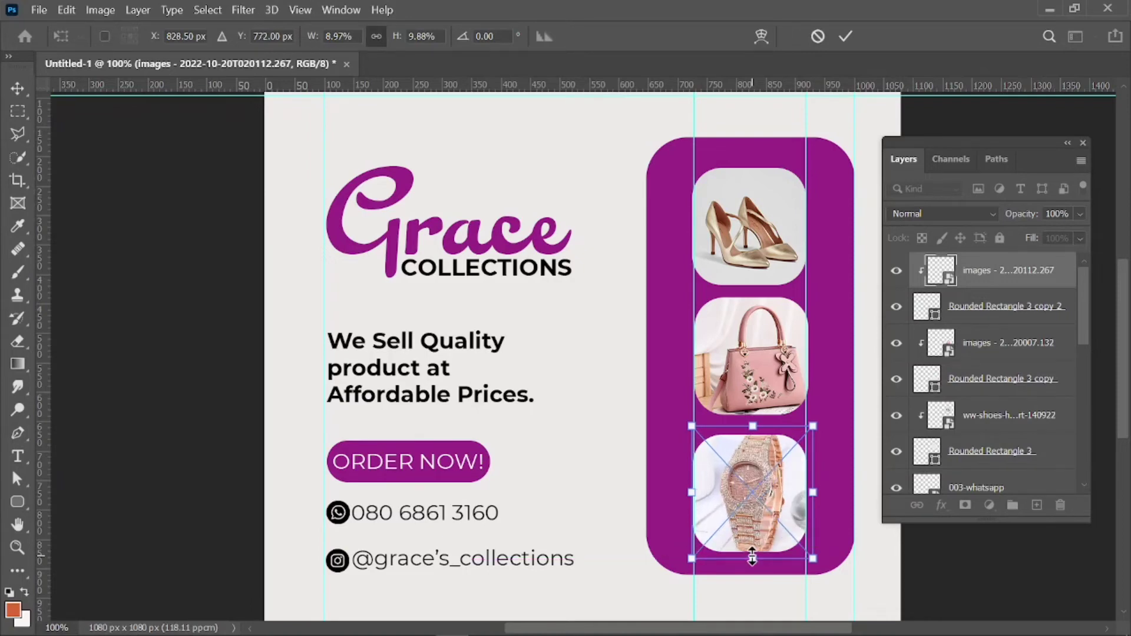
{"action": "left_click", "coordinate": [1083, 143]}
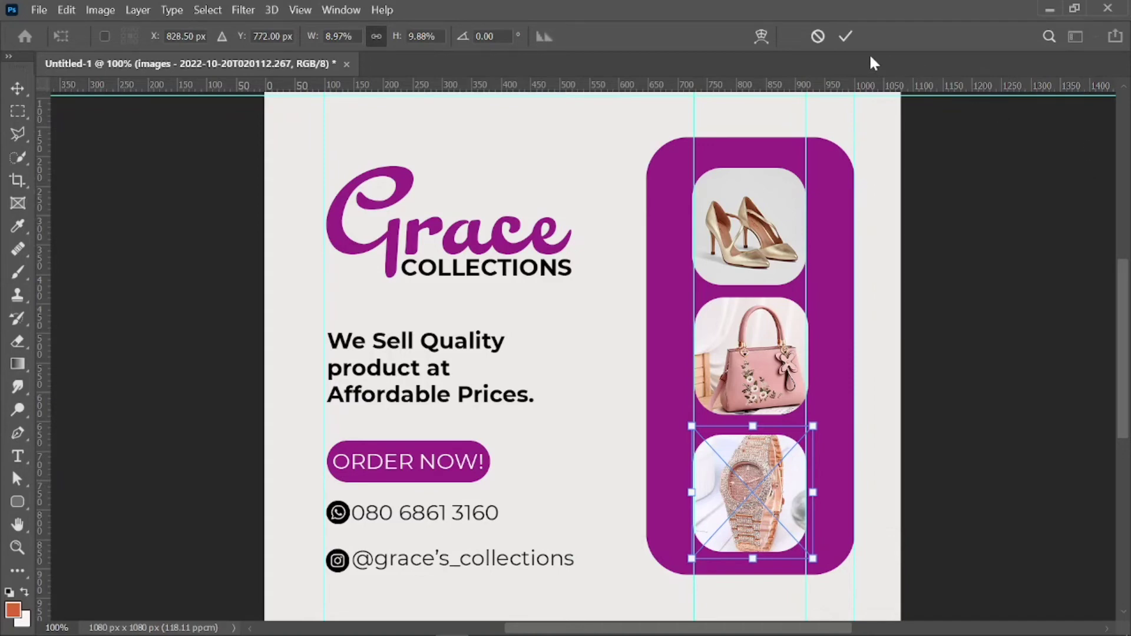
{"action": "left_click", "coordinate": [846, 36]}
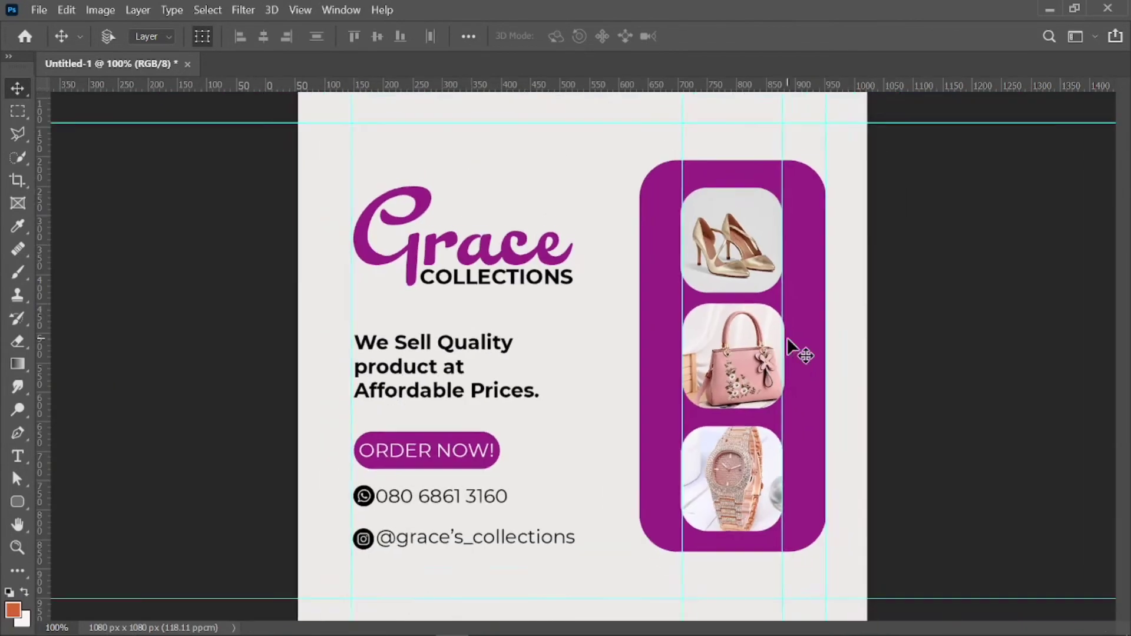
{"action": "key", "text": "ctrl+minus"}
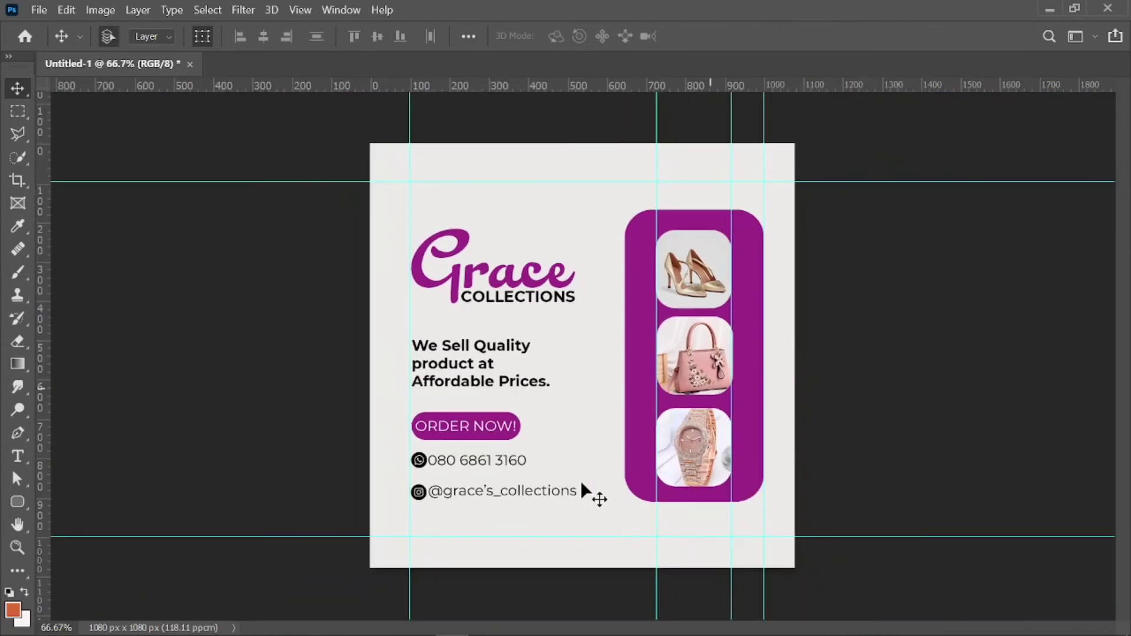
{"action": "left_click", "coordinate": [420, 498]}
{"action": "key", "text": "ctrl+plus"}
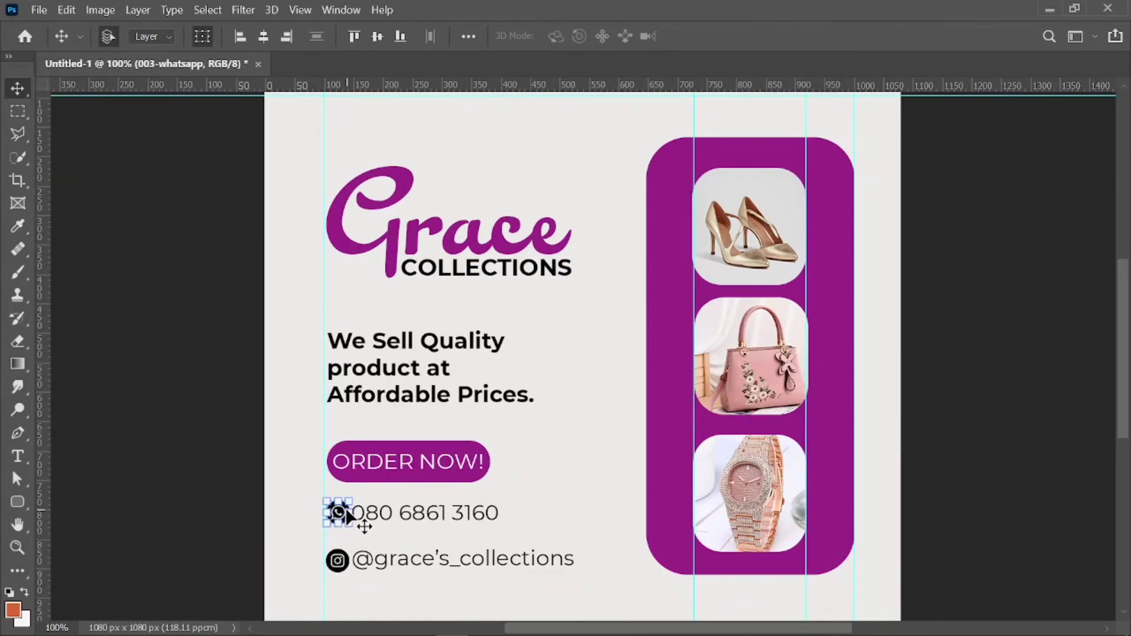
Apply a #9b2787 Color Overlay to the 003-whatsapp icon layer.
{"action": "key", "text": "F7"}
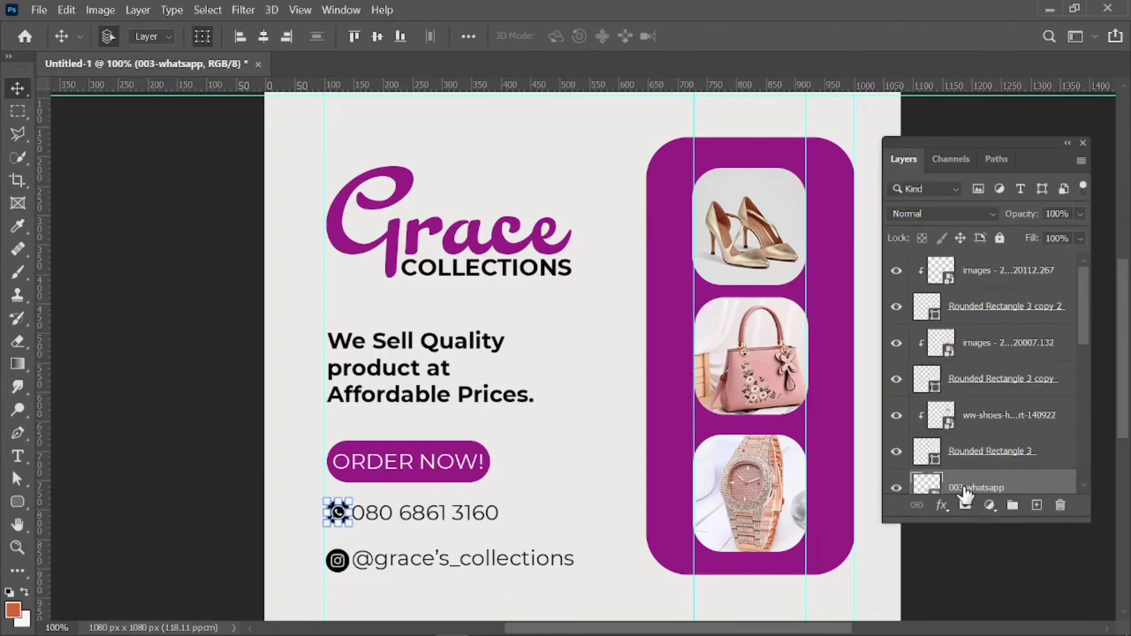
{"action": "left_click", "coordinate": [942, 506]}
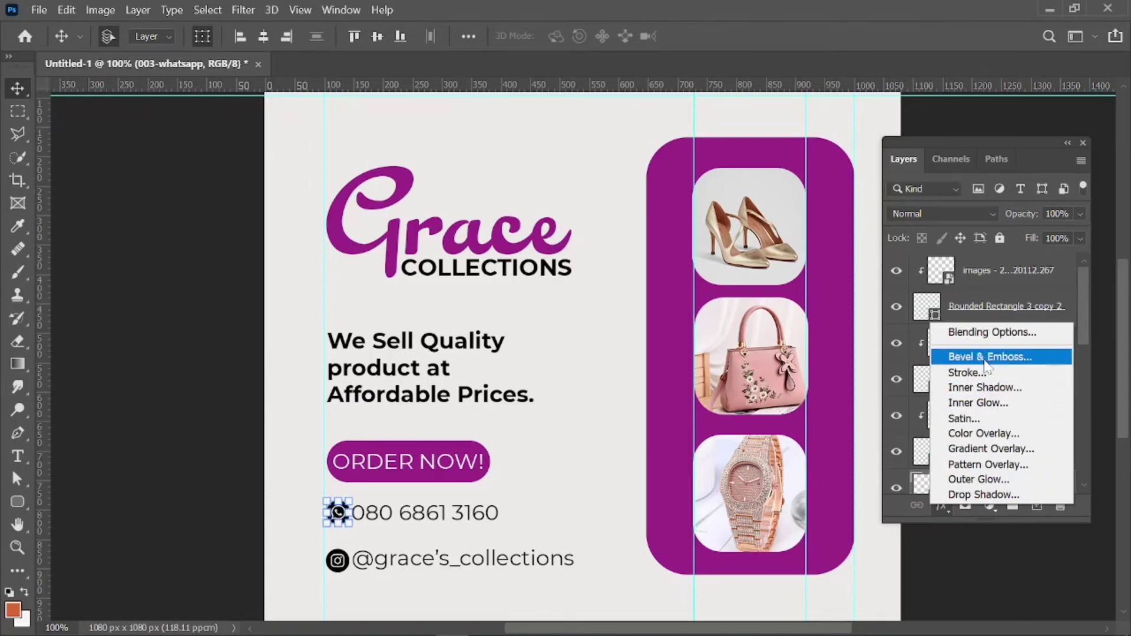
{"action": "left_click", "coordinate": [951, 434]}
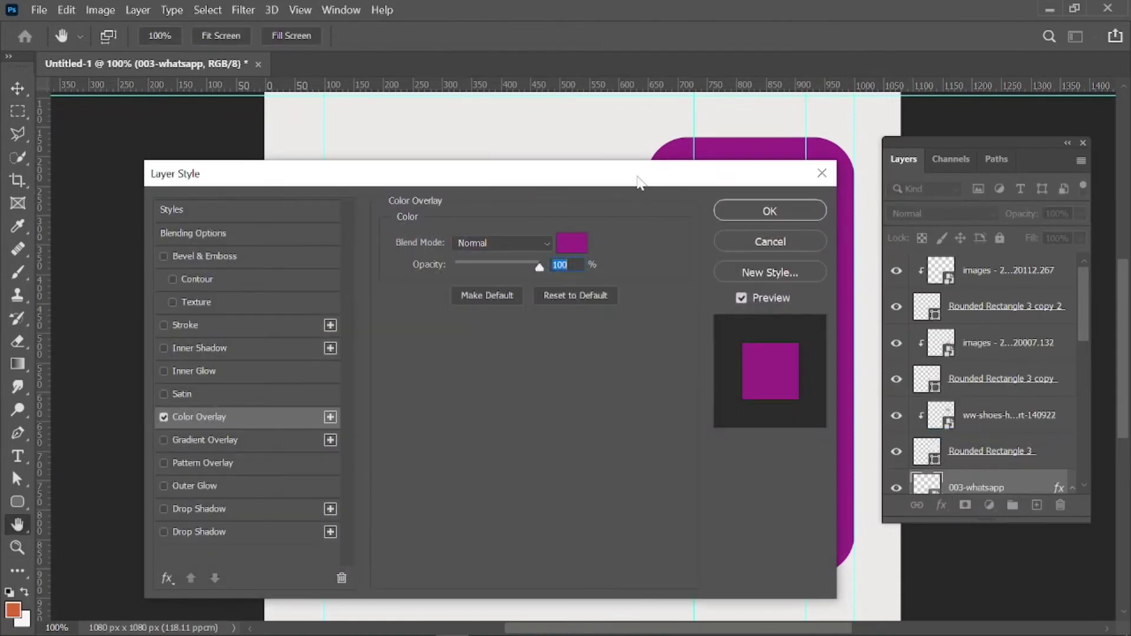
{"action": "left_click_drag", "start_coordinate": [640, 183], "coordinate": [1087, 221]}
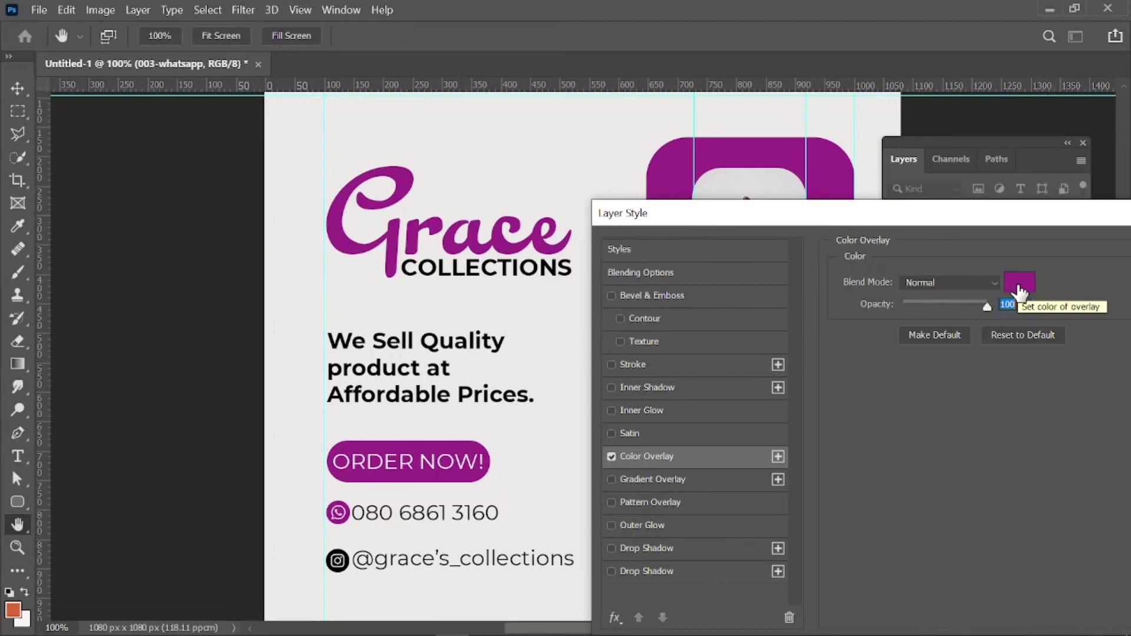
{"action": "left_click", "coordinate": [1019, 289]}
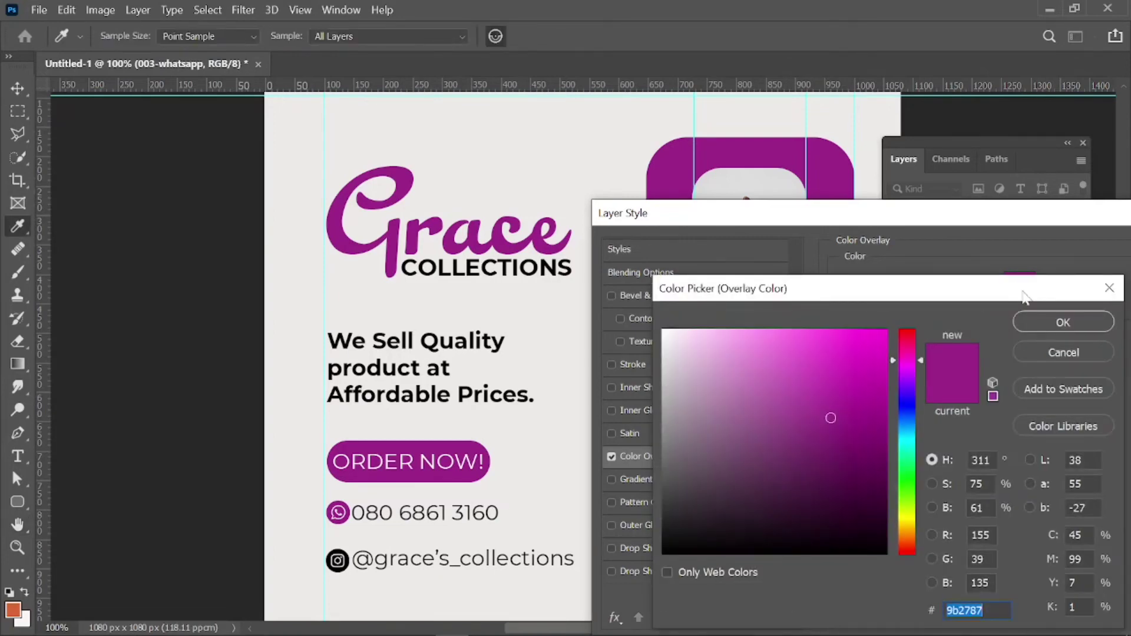
{"action": "left_click", "coordinate": [1040, 318]}
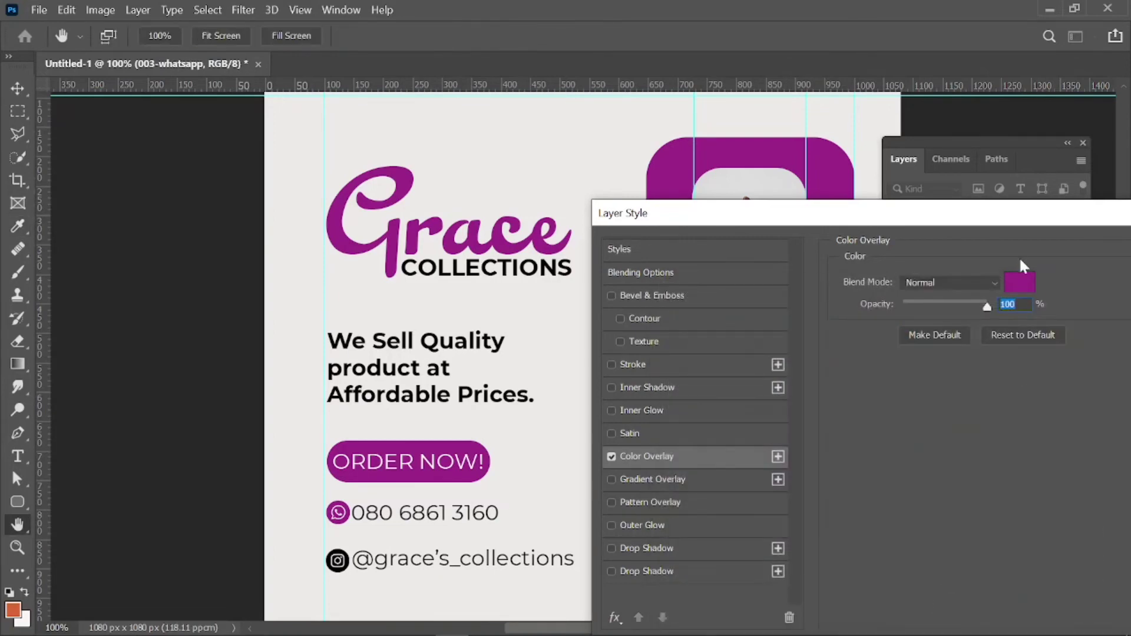
{"action": "left_click_drag", "start_coordinate": [1010, 211], "coordinate": [917, 221]}
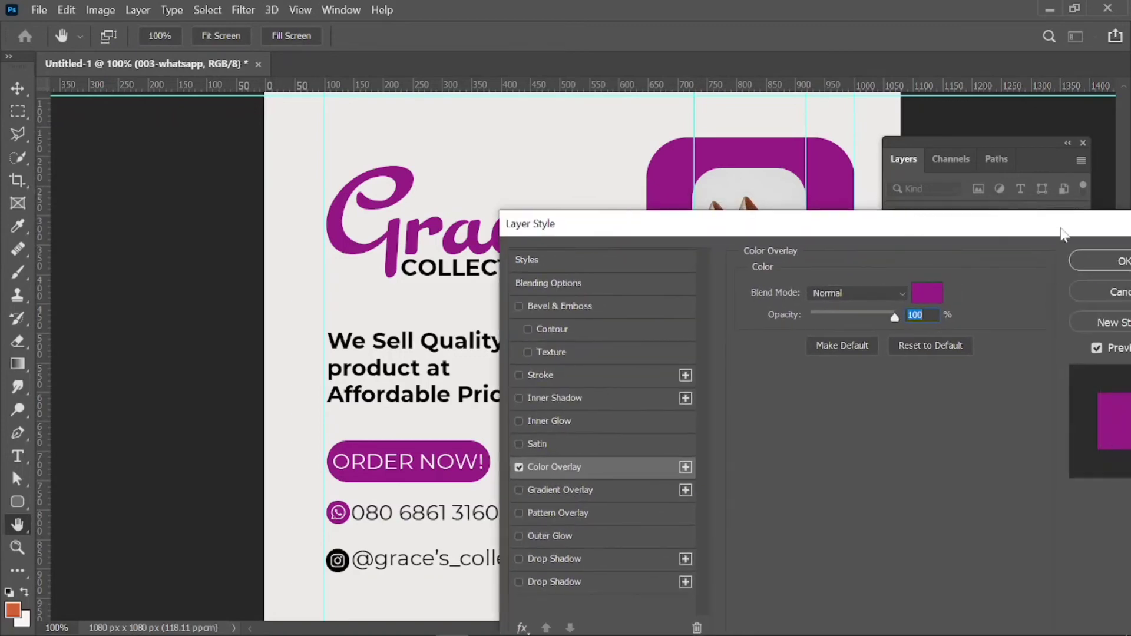
{"action": "left_click", "coordinate": [1090, 263]}
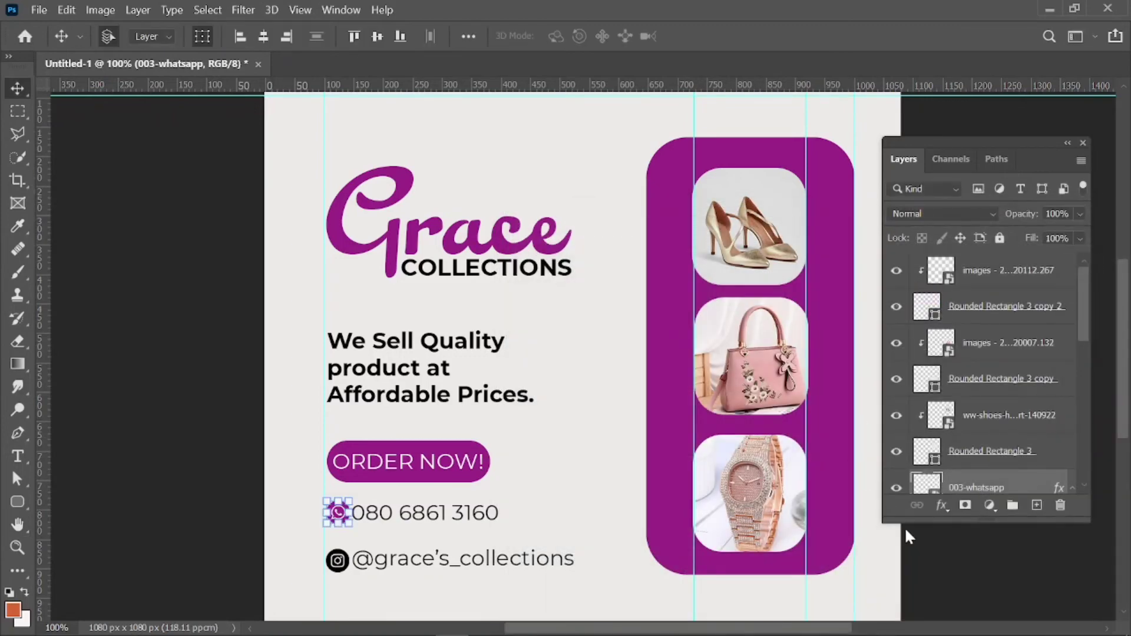
{"action": "left_click", "coordinate": [934, 572]}
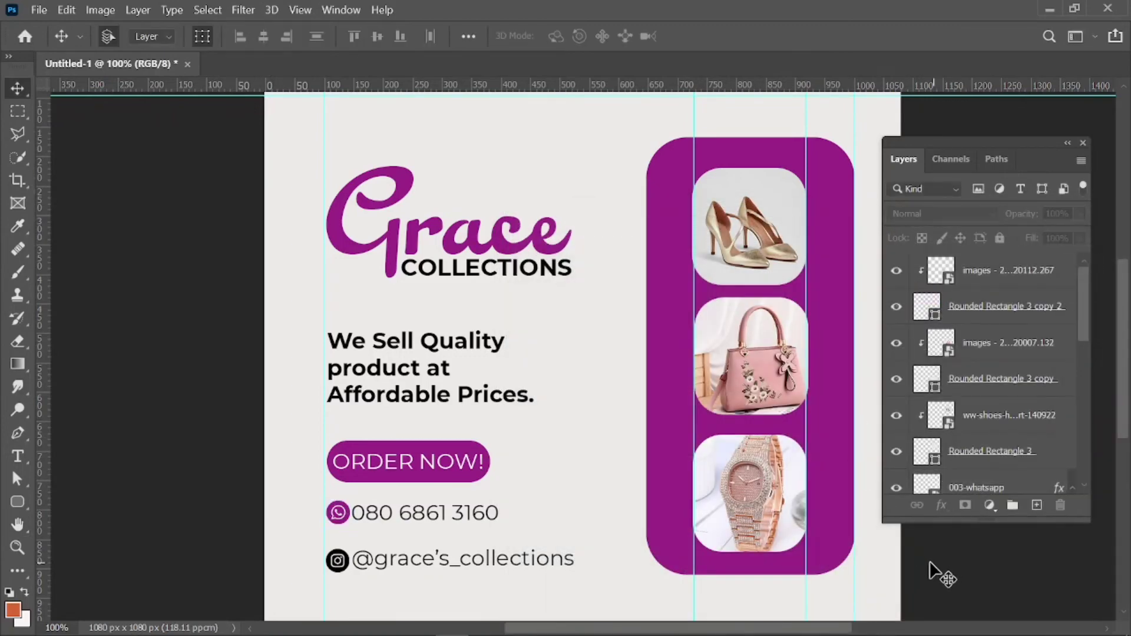
Give the 011-instagram icon the same purple Color Overlay.
{"action": "left_click", "coordinate": [348, 564]}
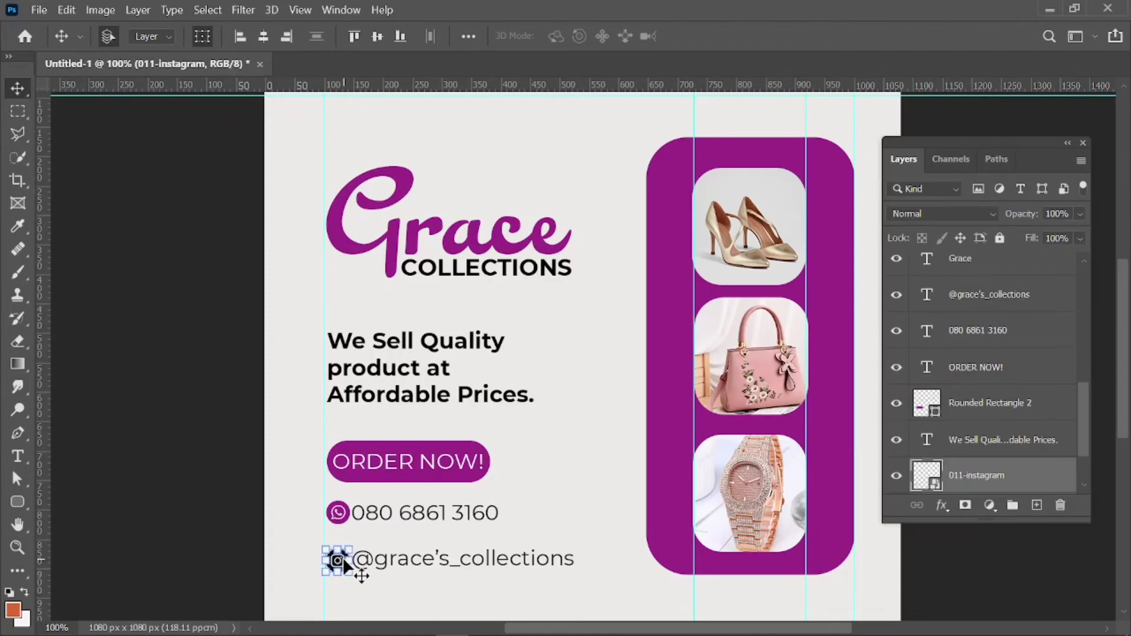
{"action": "left_click", "coordinate": [945, 504]}
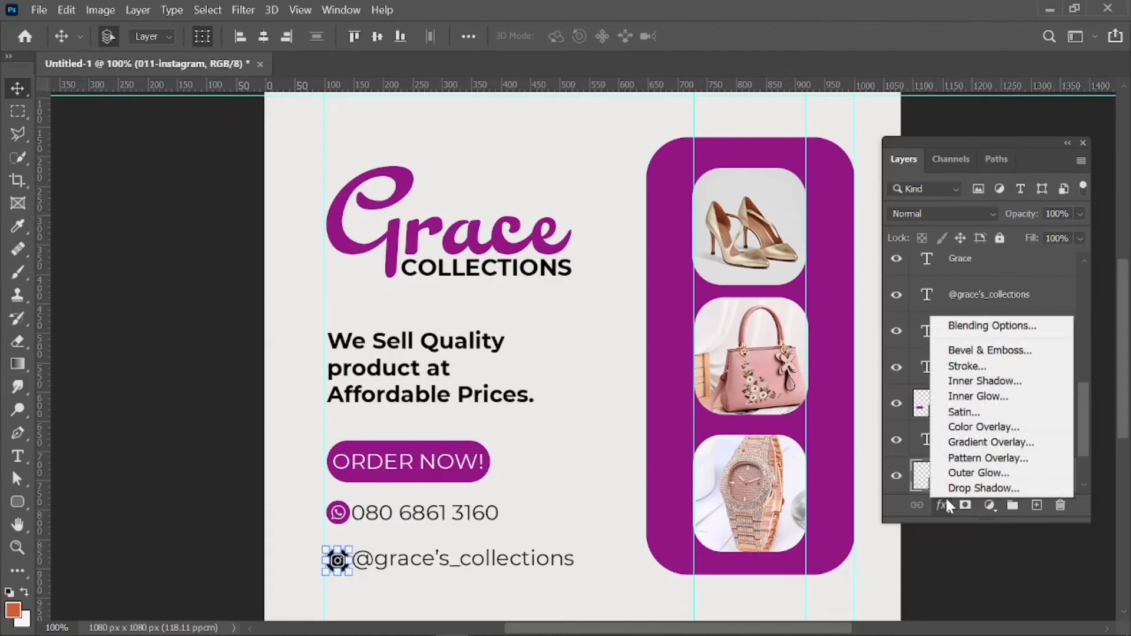
{"action": "left_click", "coordinate": [992, 425]}
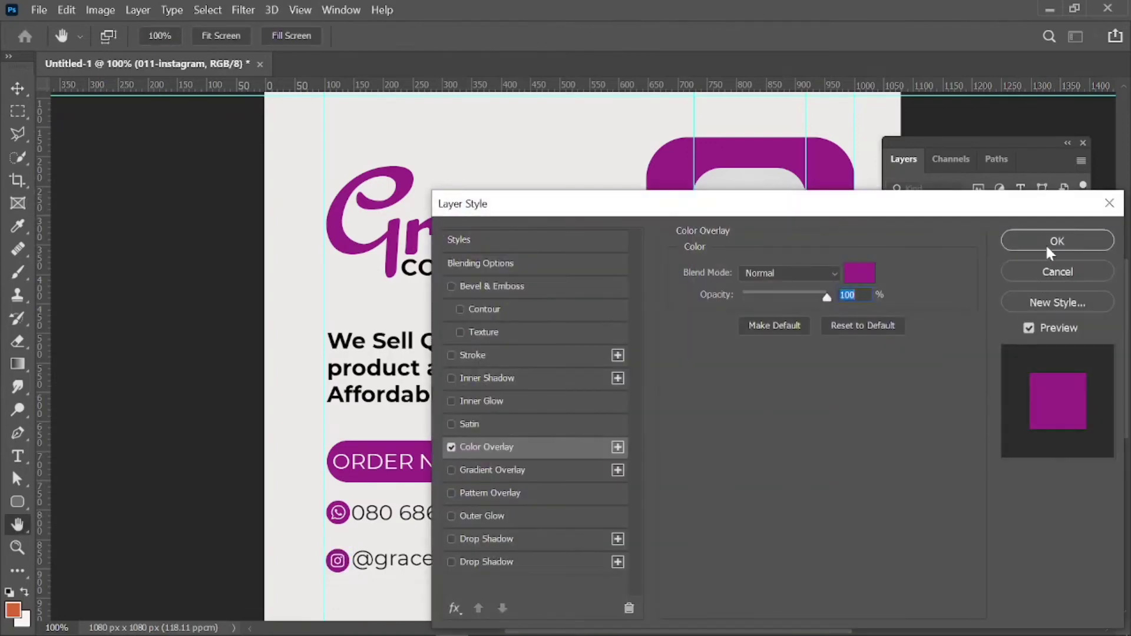
{"action": "left_click", "coordinate": [1048, 251]}
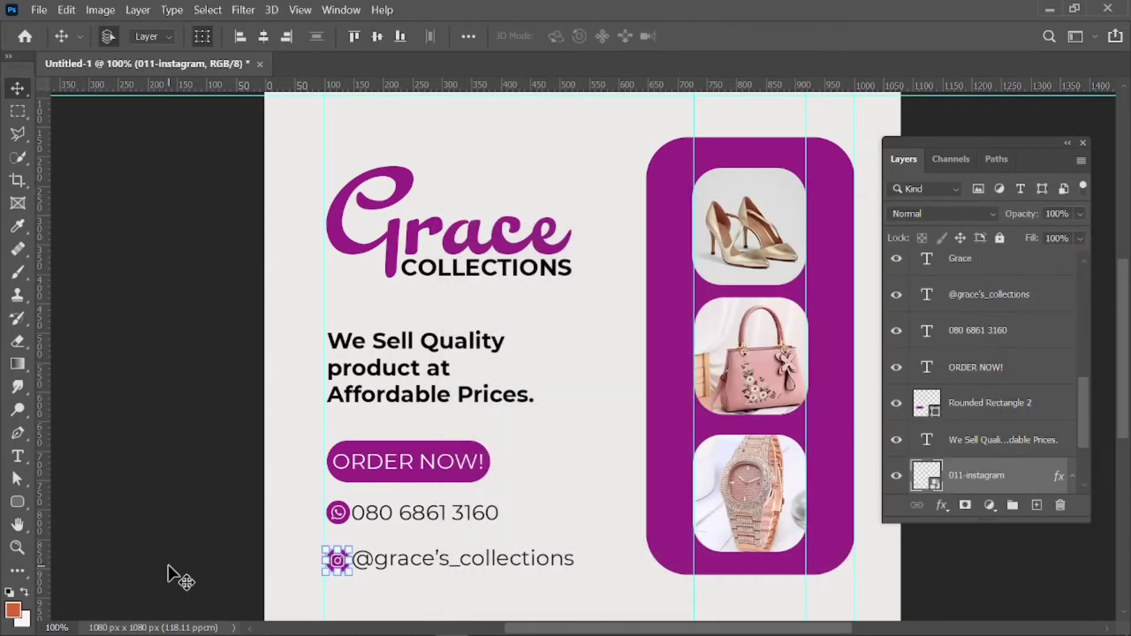
{"action": "left_click", "coordinate": [168, 566]}
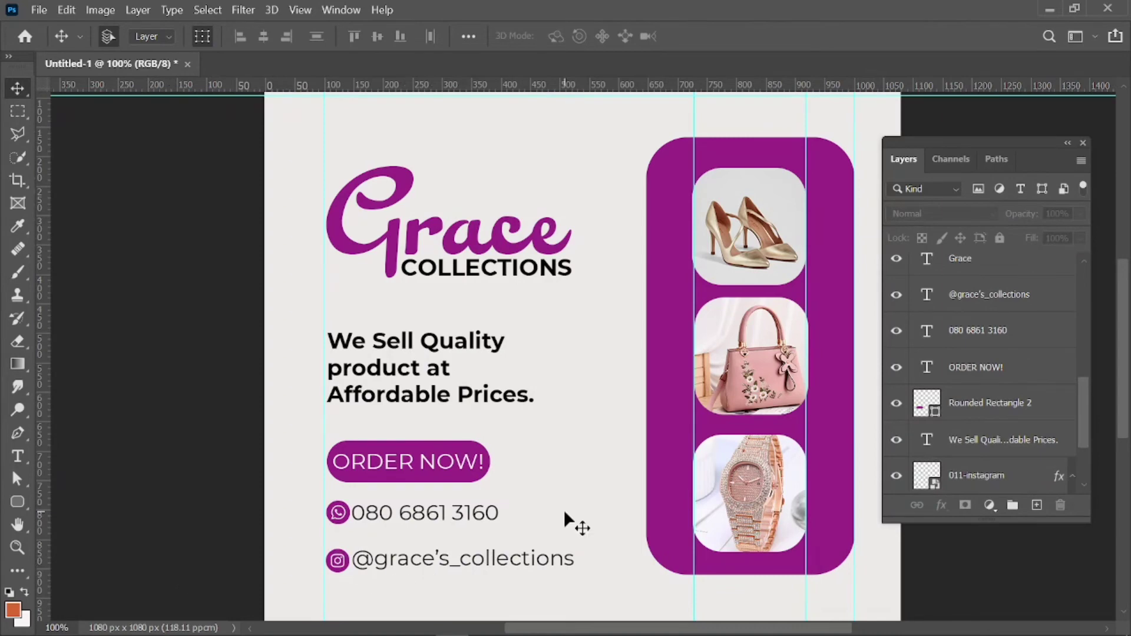
{"action": "key", "text": "ctrl+minus"}
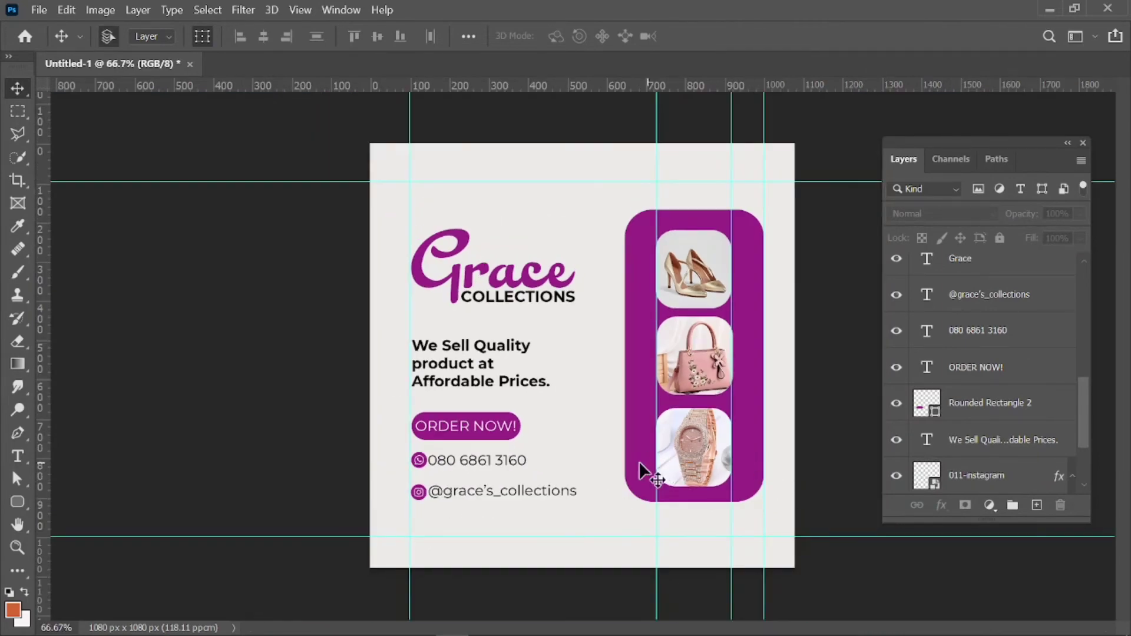
Apply an Inner Bevel & Emboss (38 px size, 13 px soften) to the ORDER NOW! button.
{"action": "left_click", "coordinate": [508, 433]}
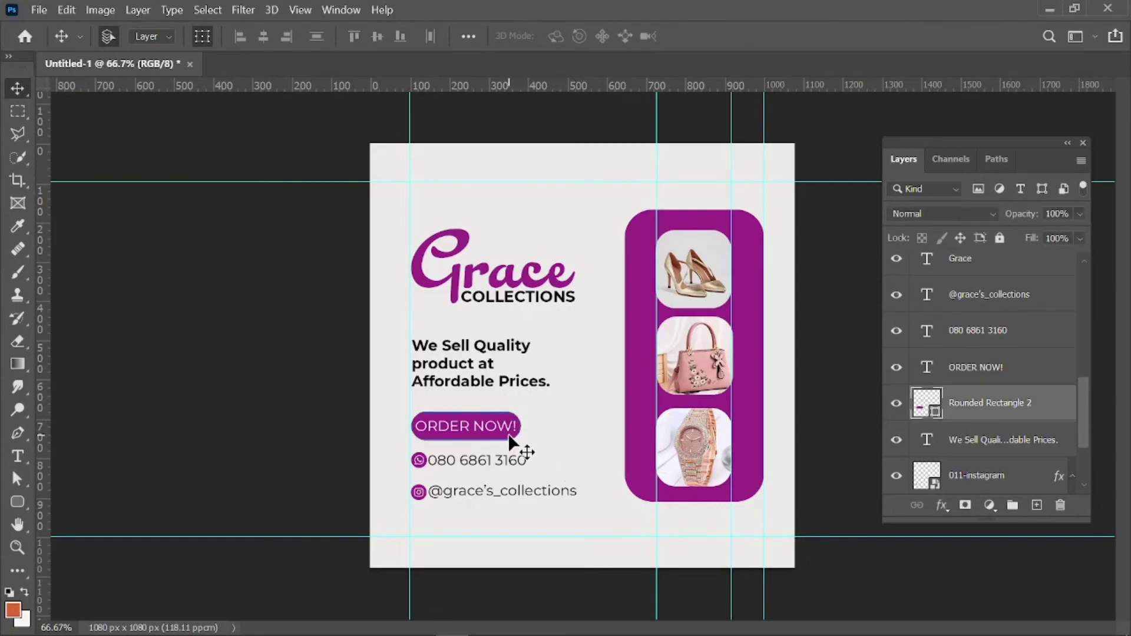
{"action": "left_click", "coordinate": [943, 505]}
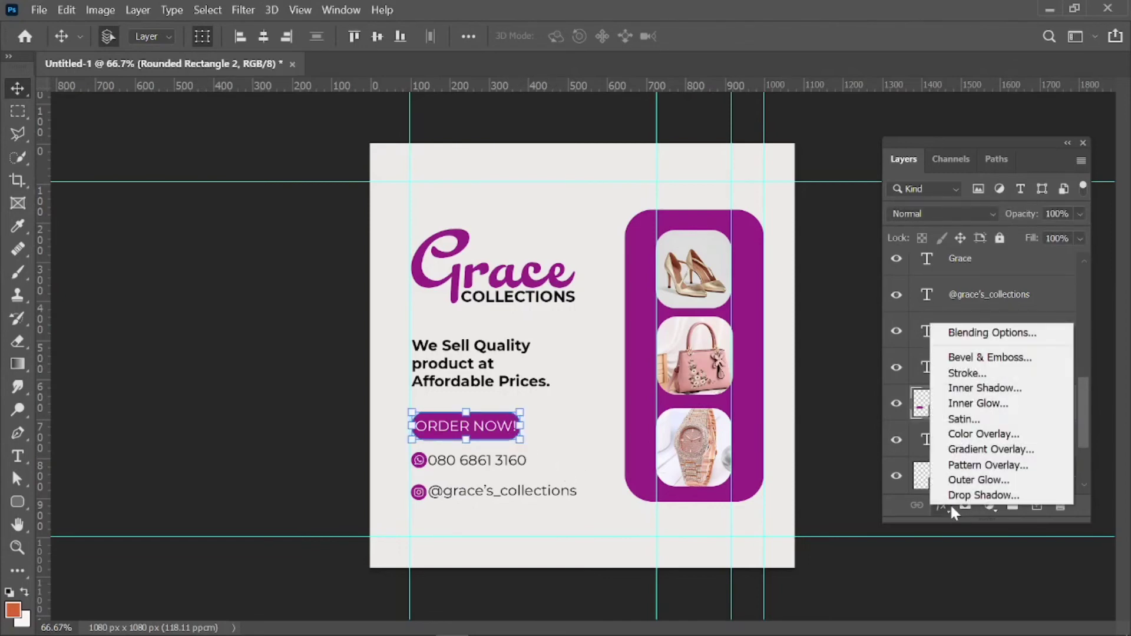
{"action": "left_click", "coordinate": [990, 363]}
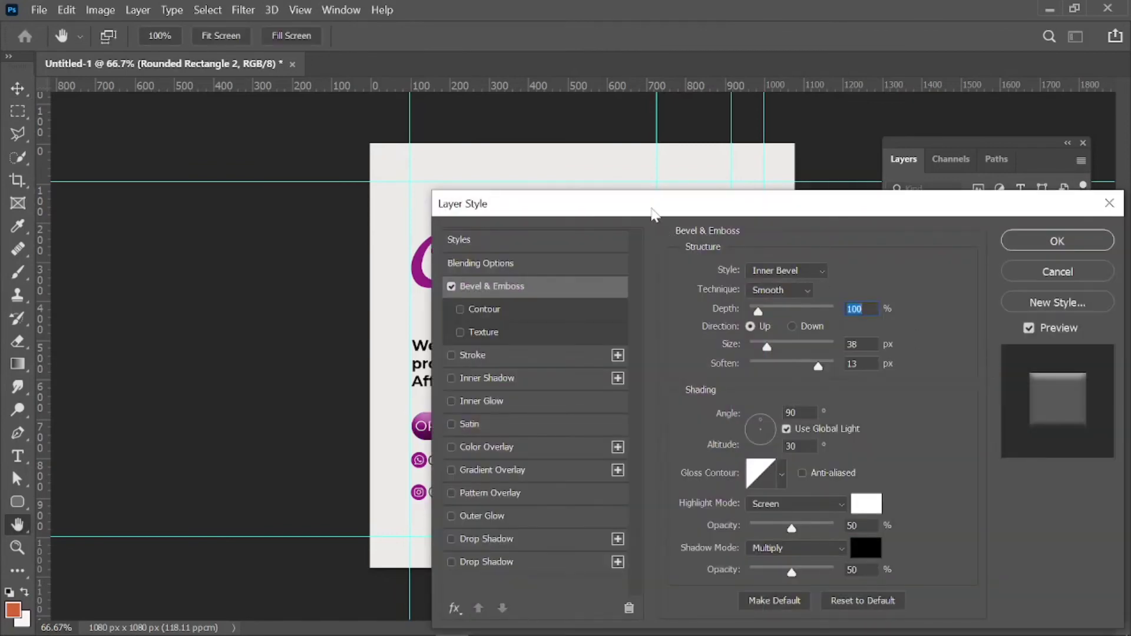
{"action": "left_click_drag", "start_coordinate": [653, 211], "coordinate": [829, 230]}
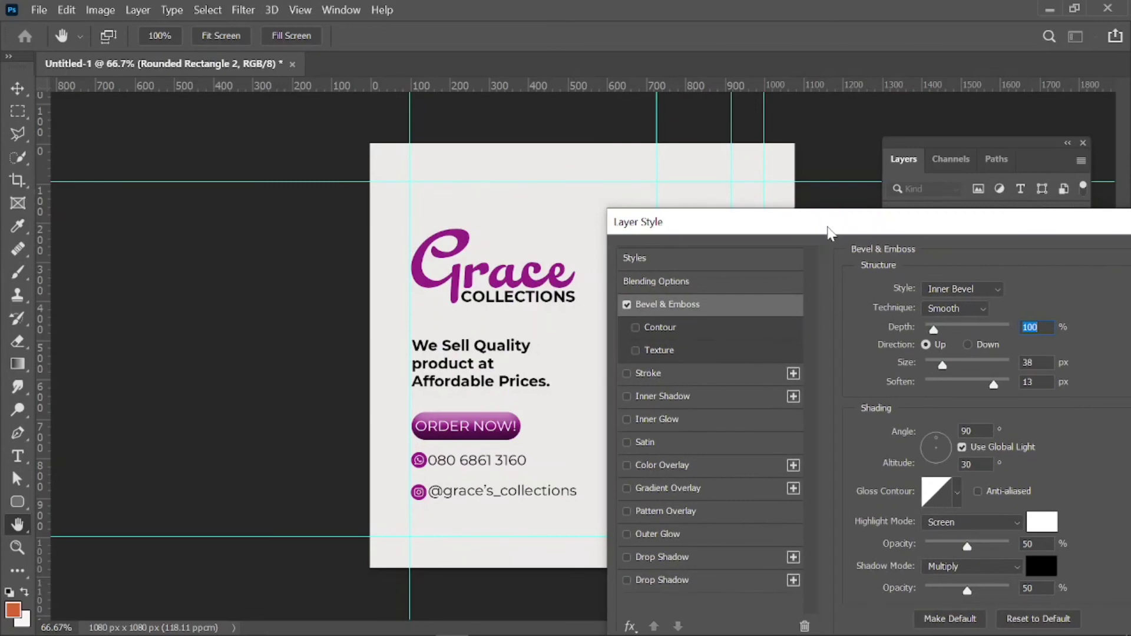
{"action": "key", "text": "ctrl+plus"}
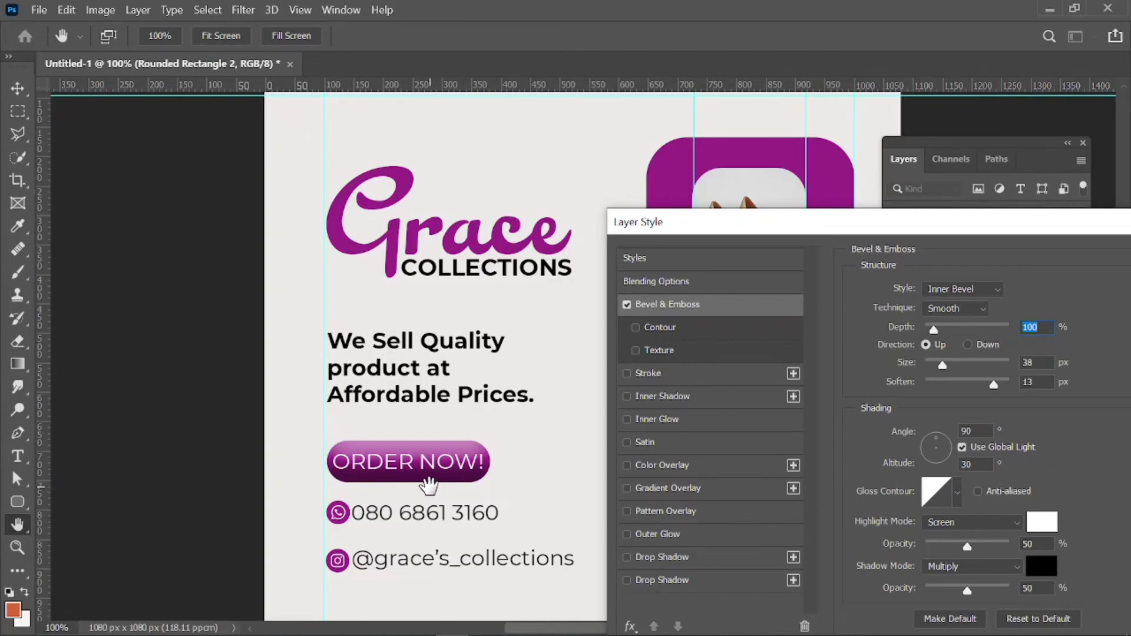
{"action": "left_click", "coordinate": [627, 304]}
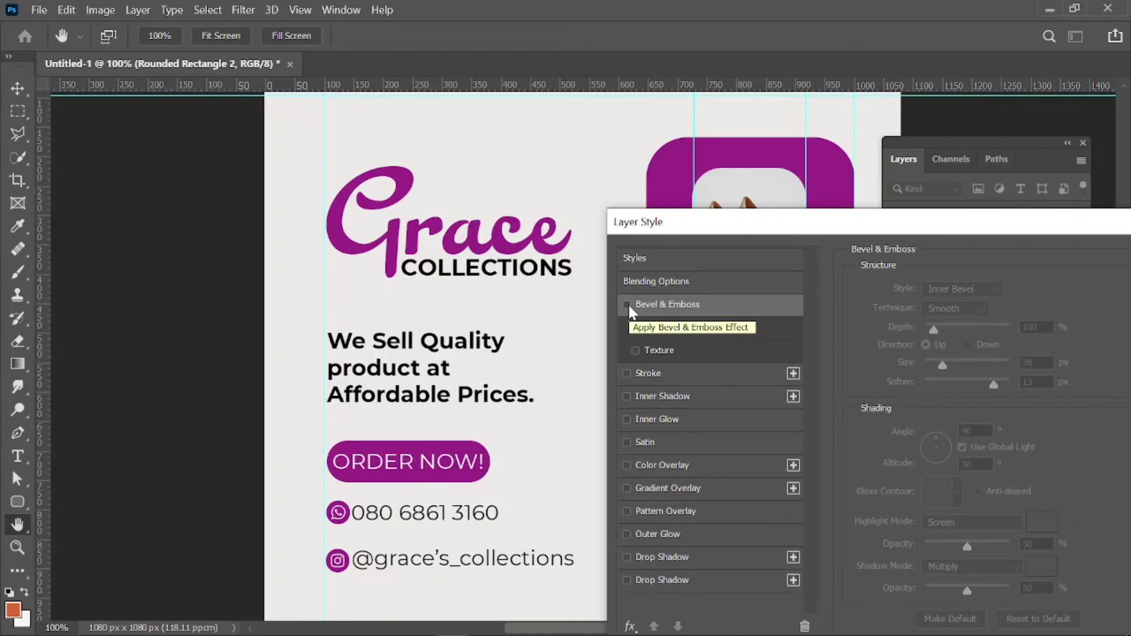
{"action": "left_click", "coordinate": [627, 304]}
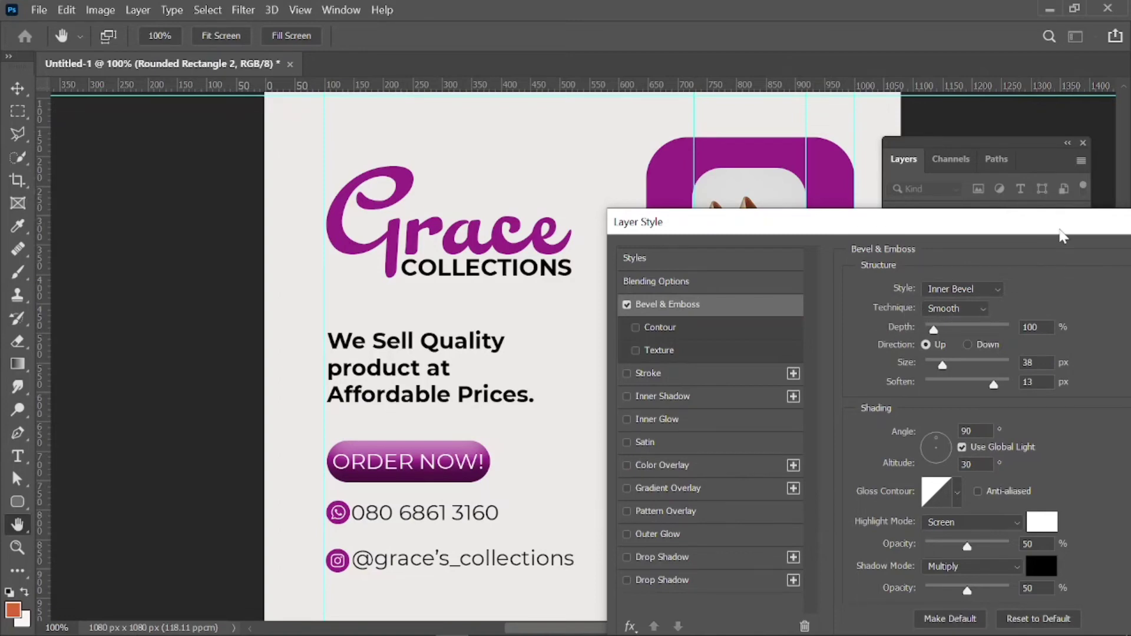
{"action": "left_click_drag", "start_coordinate": [1062, 236], "coordinate": [876, 252]}
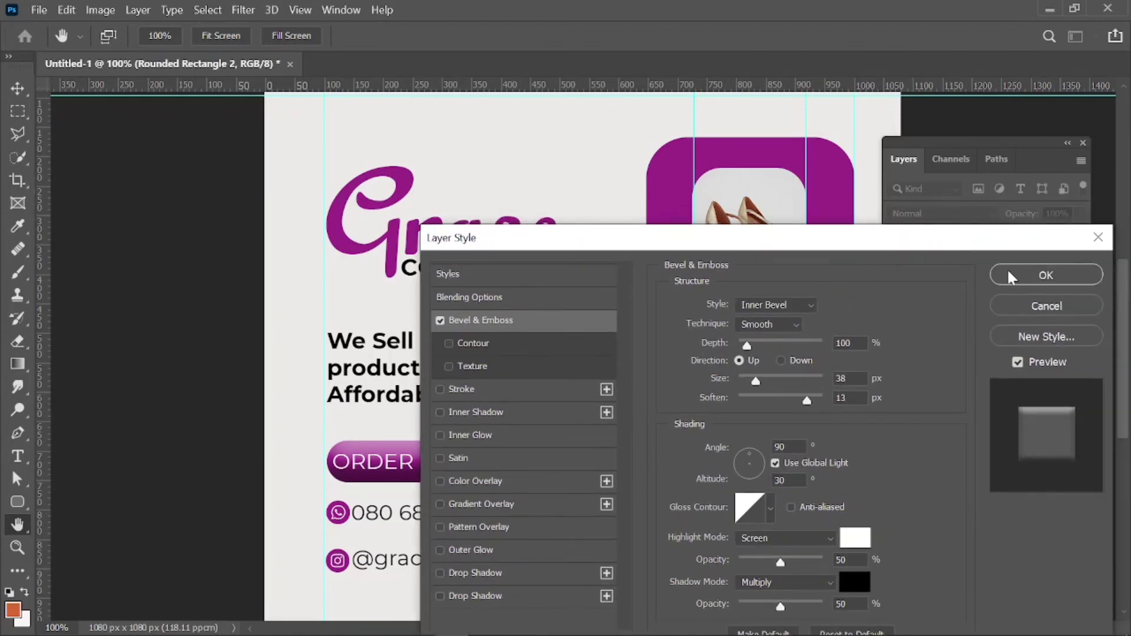
{"action": "left_click", "coordinate": [1011, 282]}
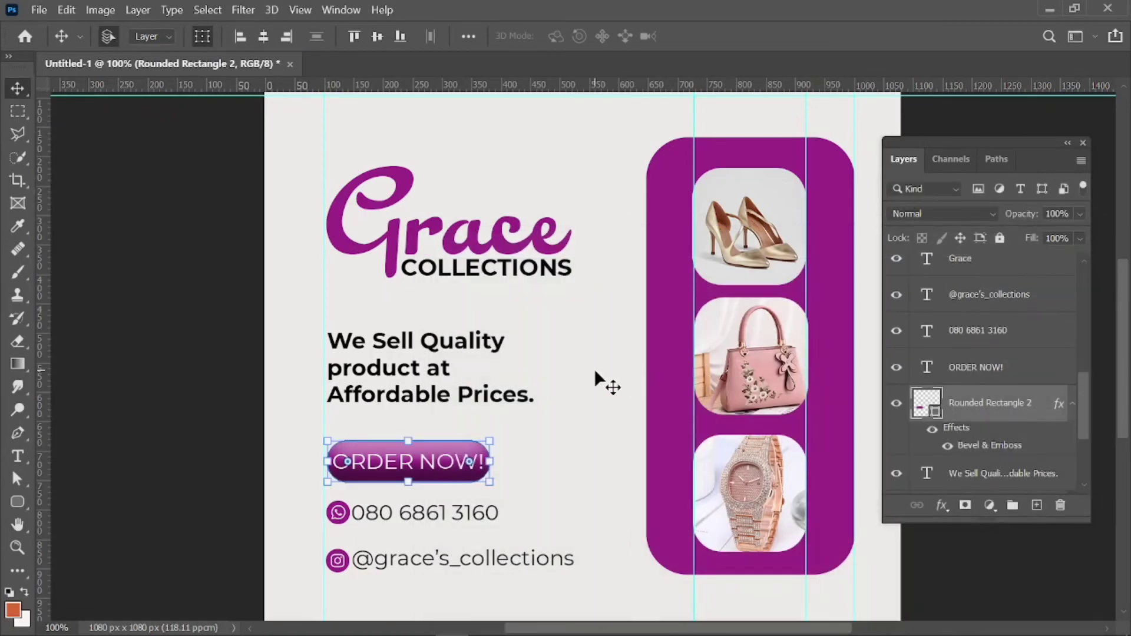
{"action": "key", "text": "alt+comma"}
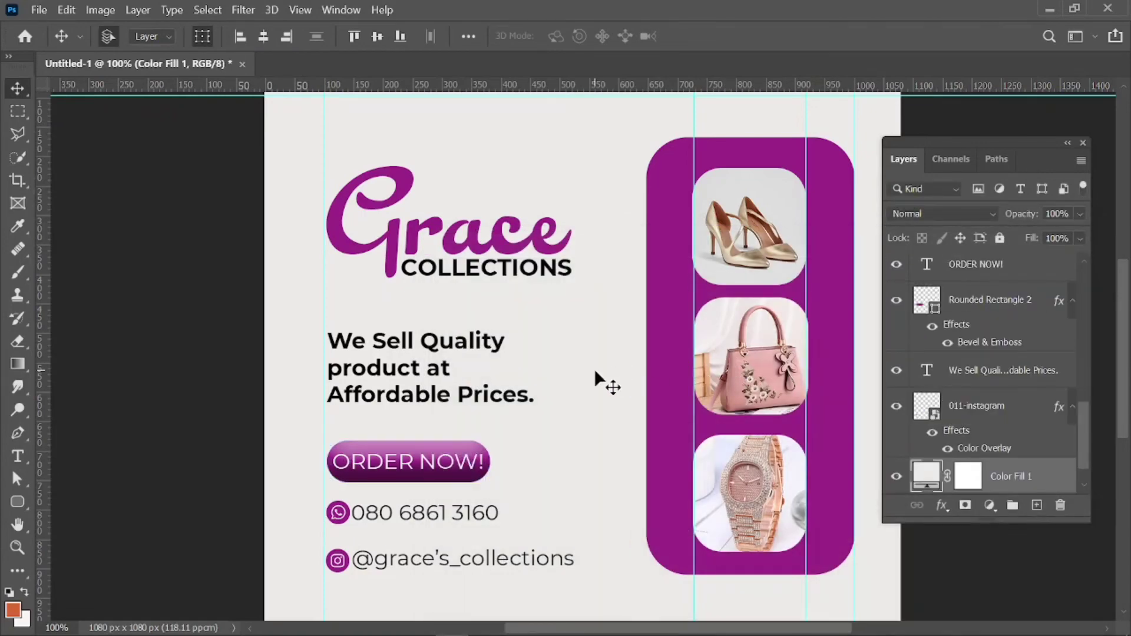
Add a soft Drop Shadow to Rounded Rectangle 1 using the second shadow entry.
{"action": "left_click", "coordinate": [670, 401]}
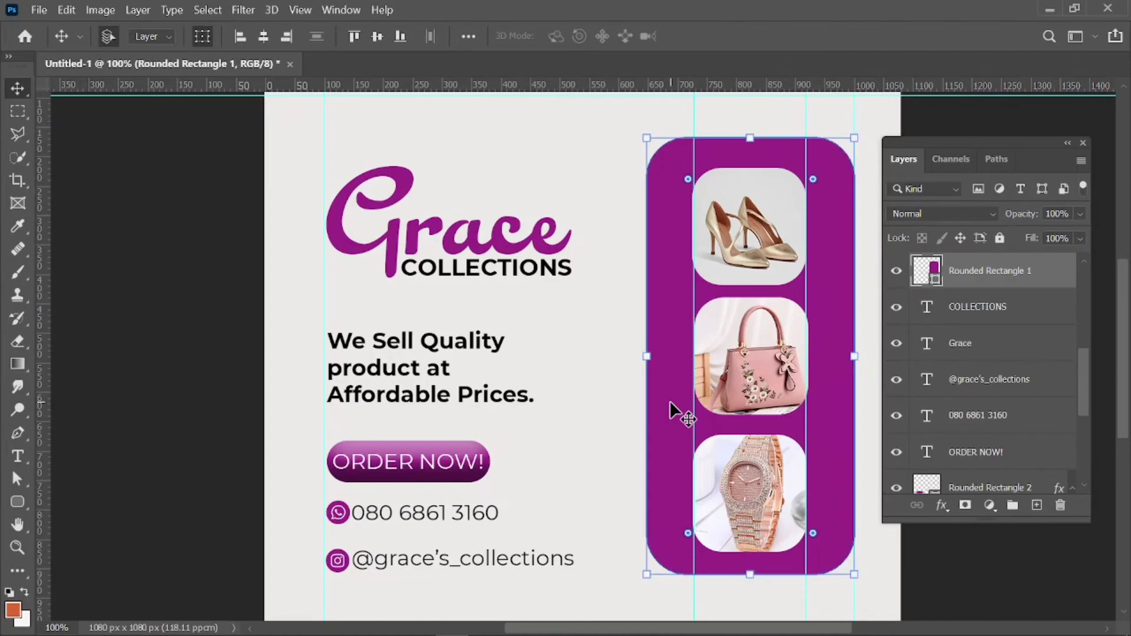
{"action": "left_click", "coordinate": [942, 504]}
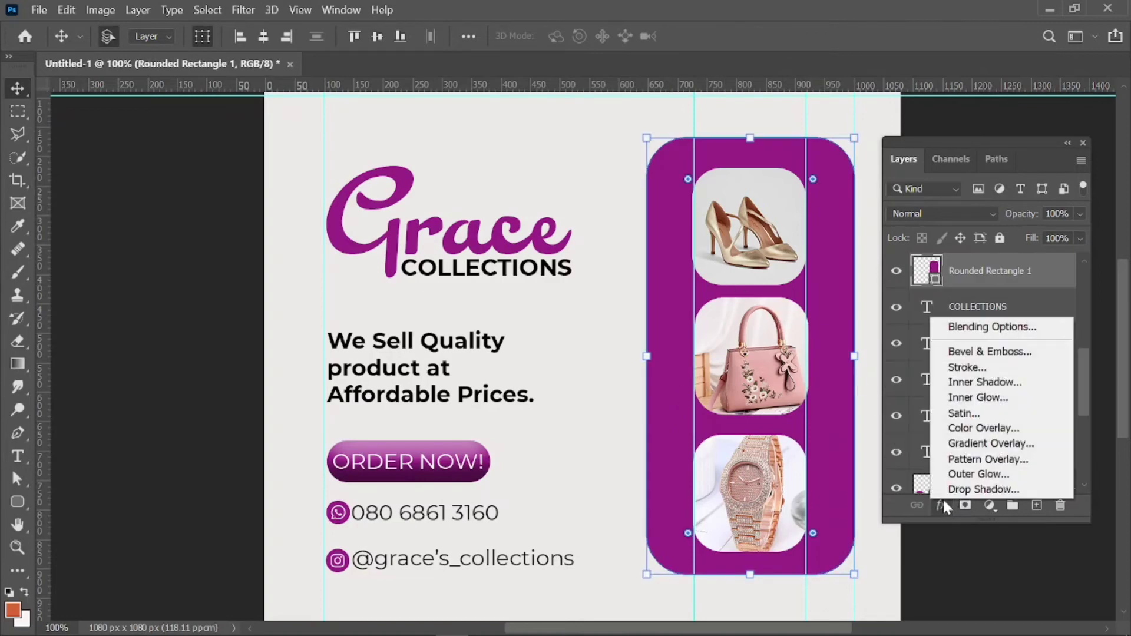
{"action": "left_click", "coordinate": [971, 487]}
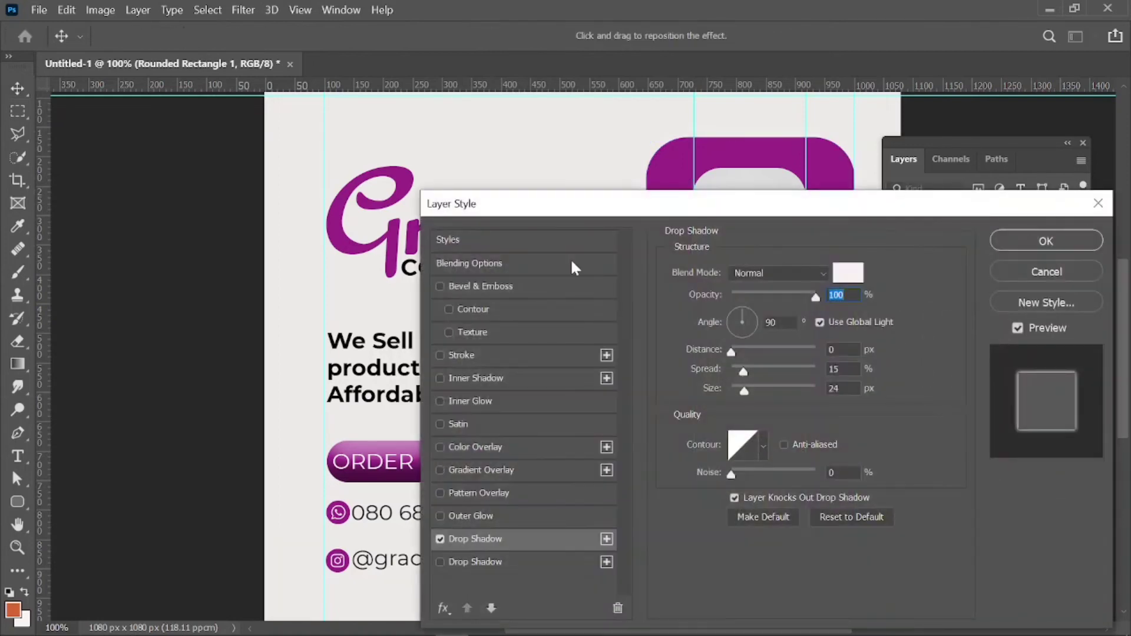
{"action": "left_click_drag", "start_coordinate": [550, 210], "coordinate": [884, 194]}
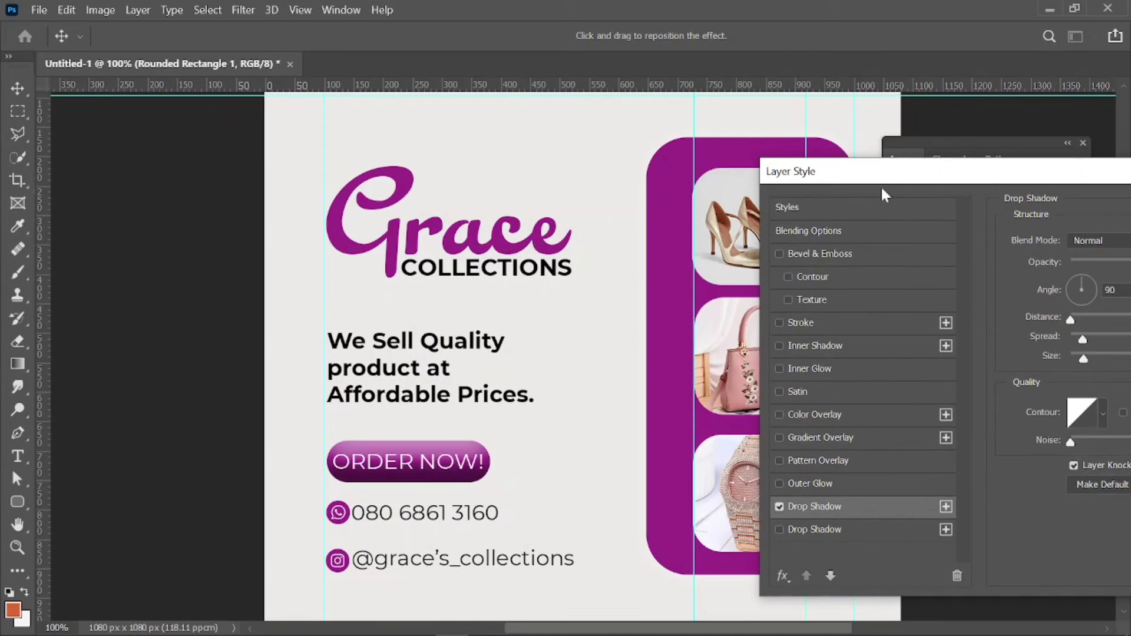
{"action": "left_click", "coordinate": [780, 507]}
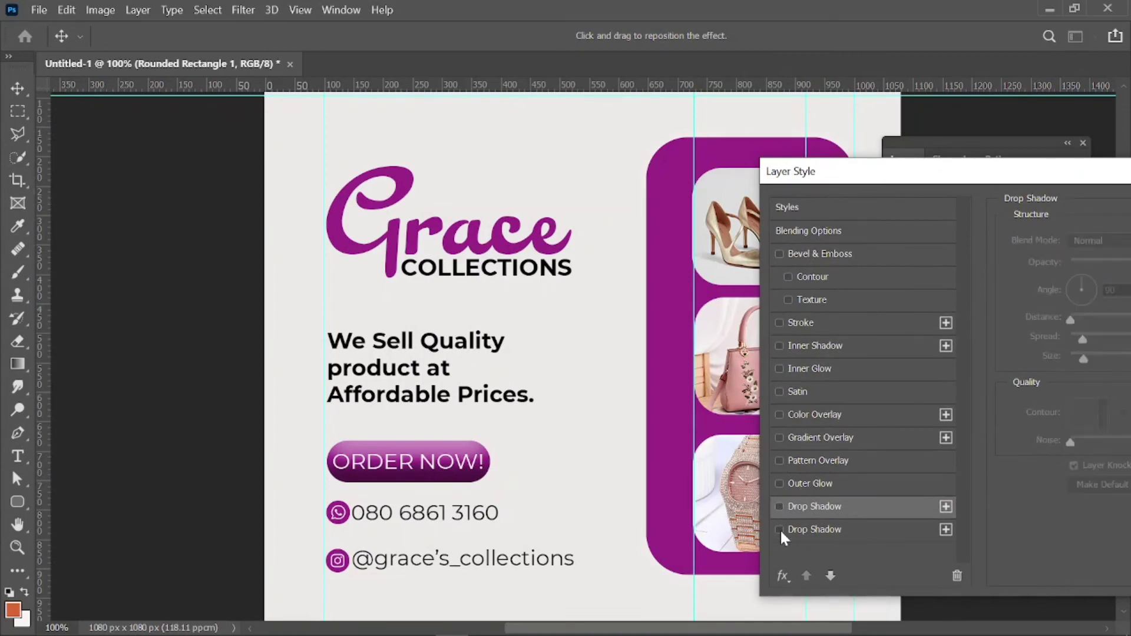
{"action": "left_click", "coordinate": [780, 530]}
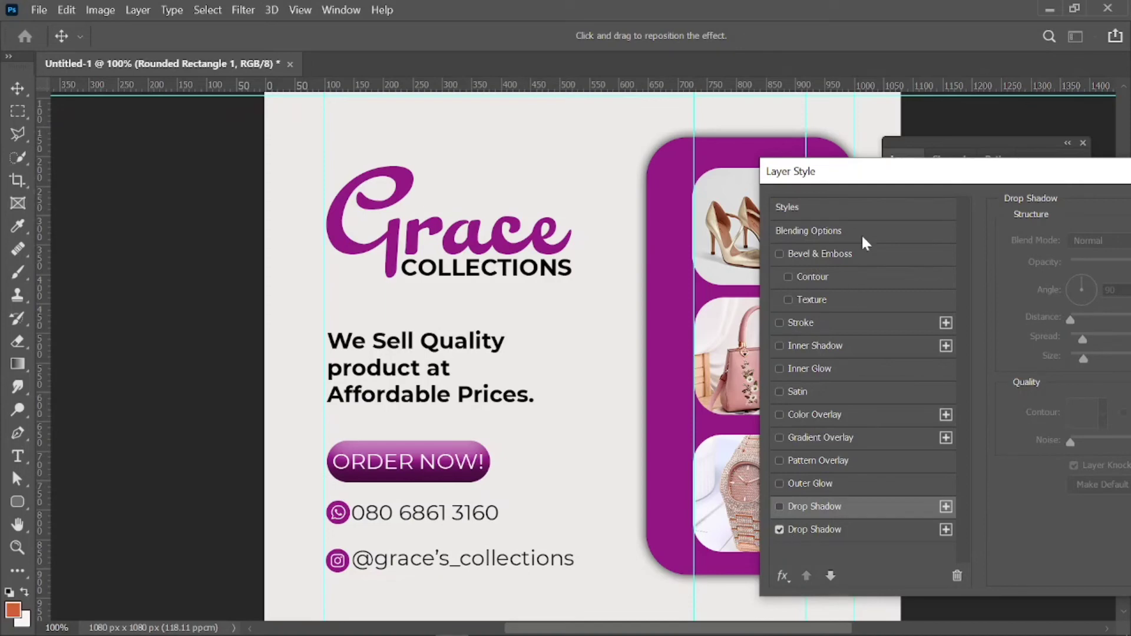
{"action": "left_click_drag", "start_coordinate": [873, 180], "coordinate": [532, 177]}
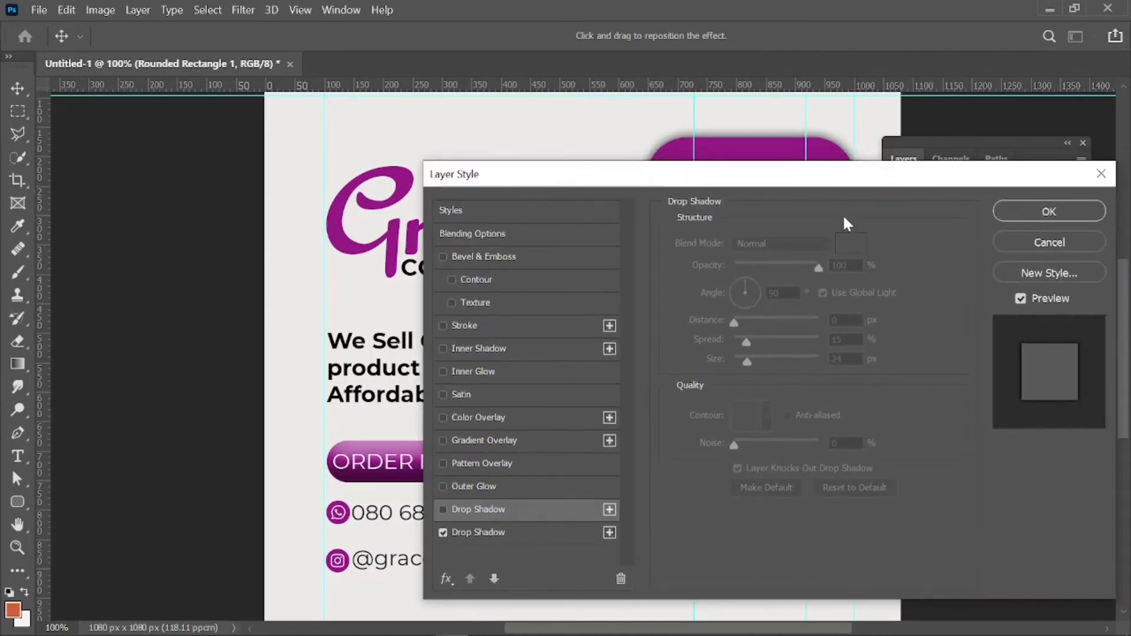
{"action": "left_click", "coordinate": [1007, 211]}
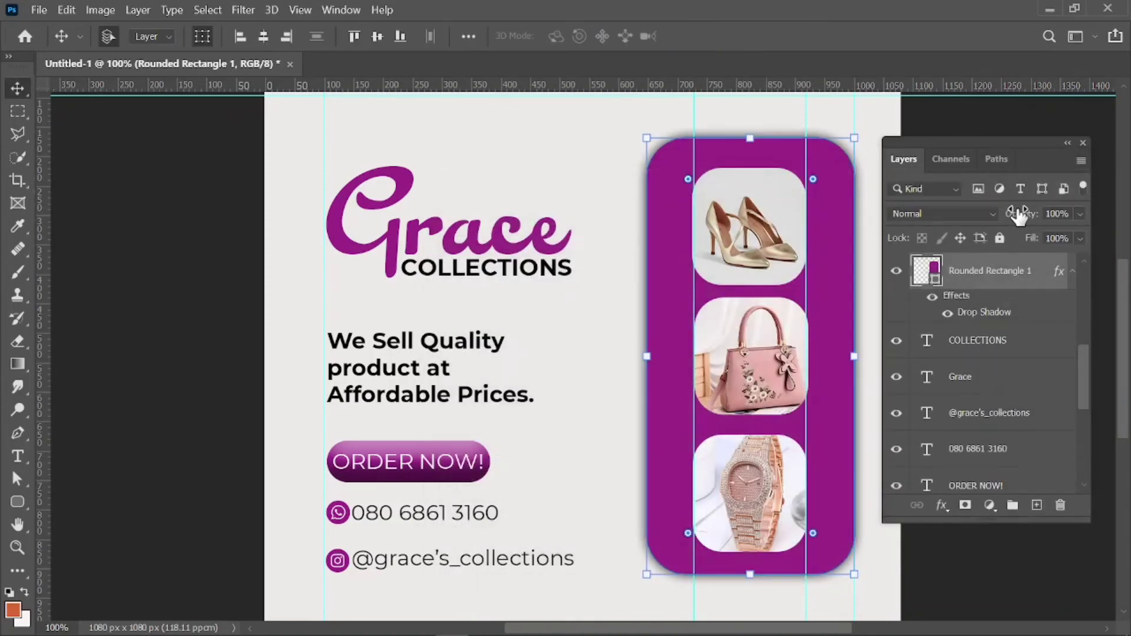
{"action": "left_click", "coordinate": [957, 571]}
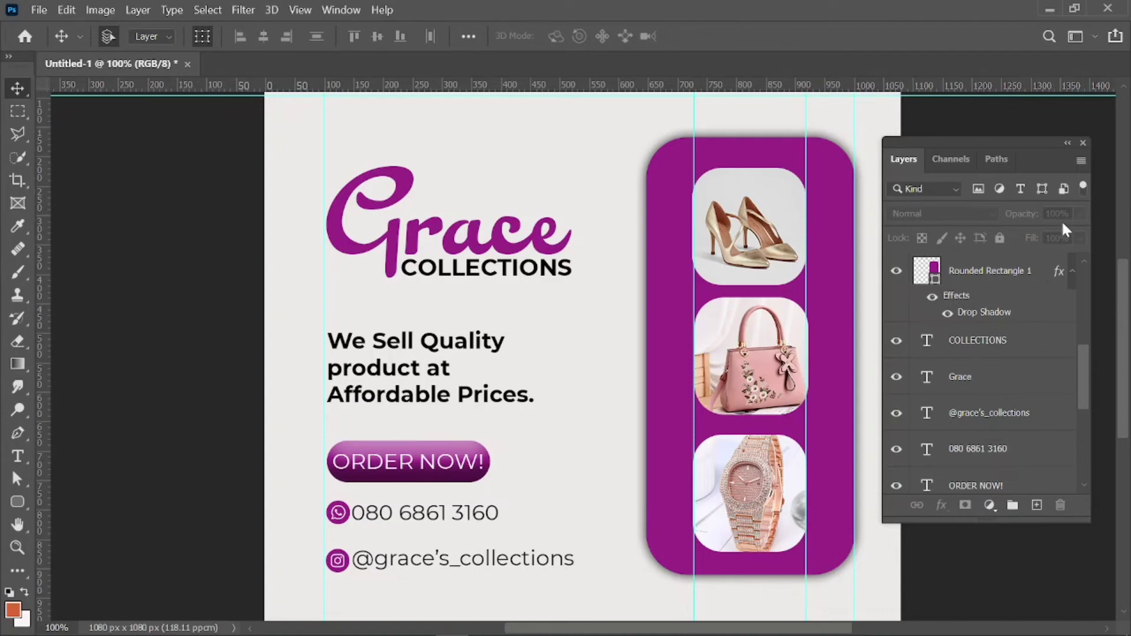
{"action": "left_click", "coordinate": [1084, 143]}
{"action": "key", "text": "ctrl+minus"}
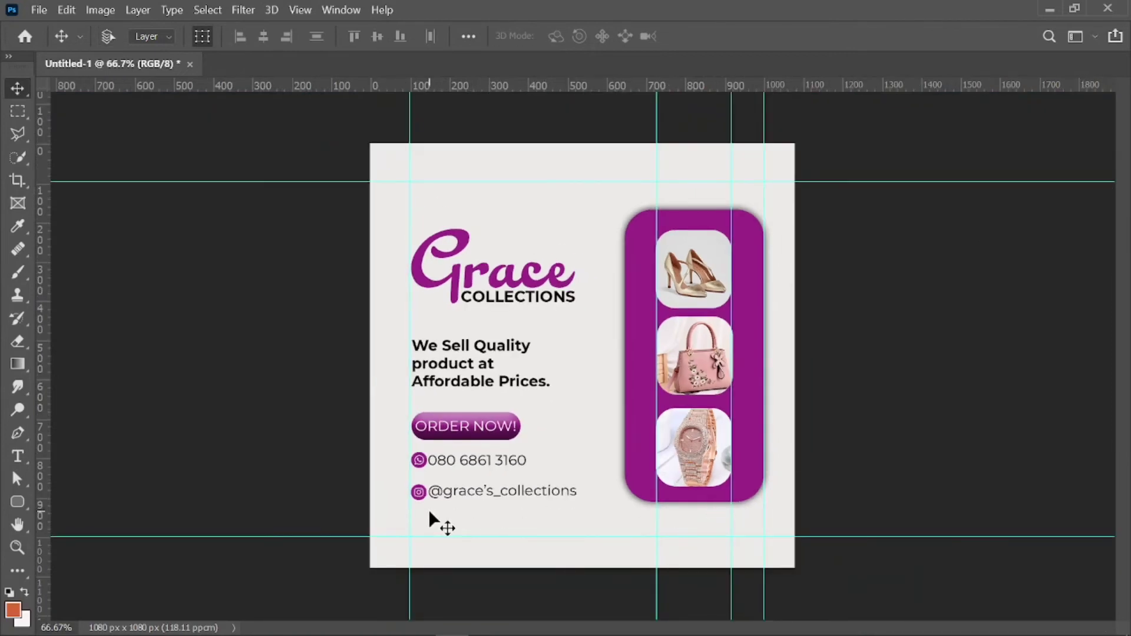
{"action": "key", "text": "ctrl+minus"}
{"action": "key", "text": "ctrl+plus"}
{"action": "key", "text": "ctrl+plus"}
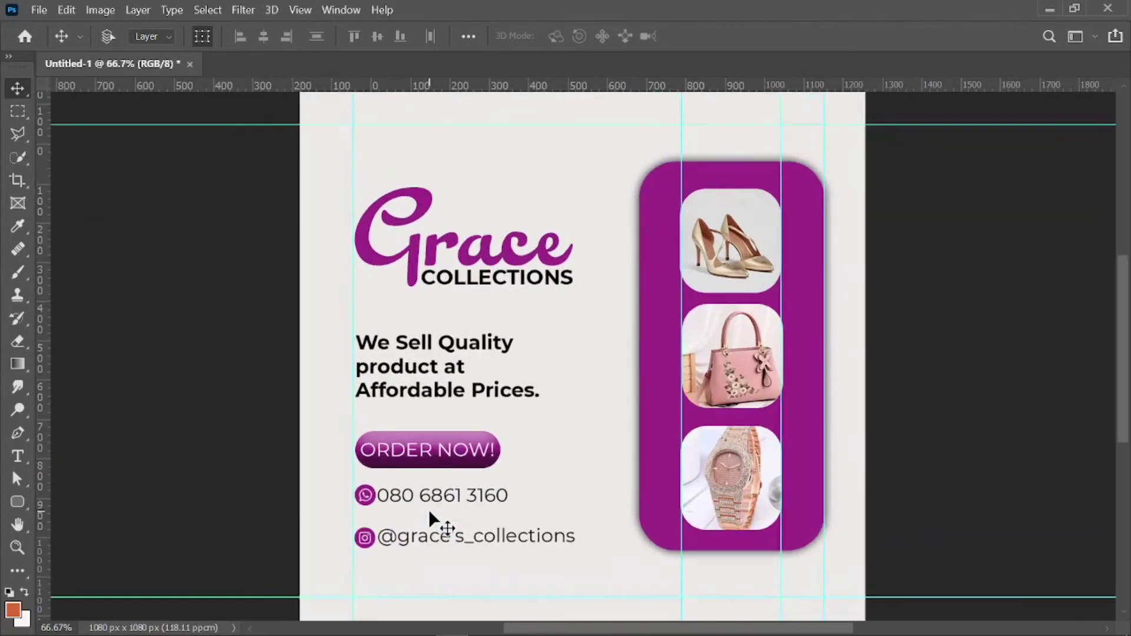
{"action": "key", "text": "F7"}
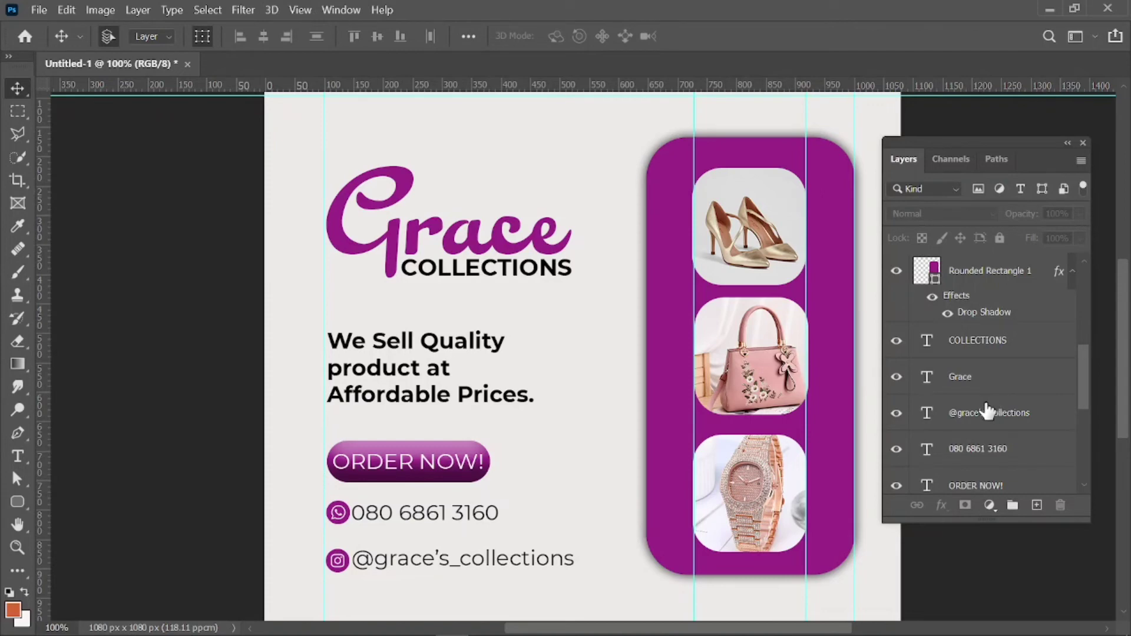
{"action": "left_click", "coordinate": [981, 415]}
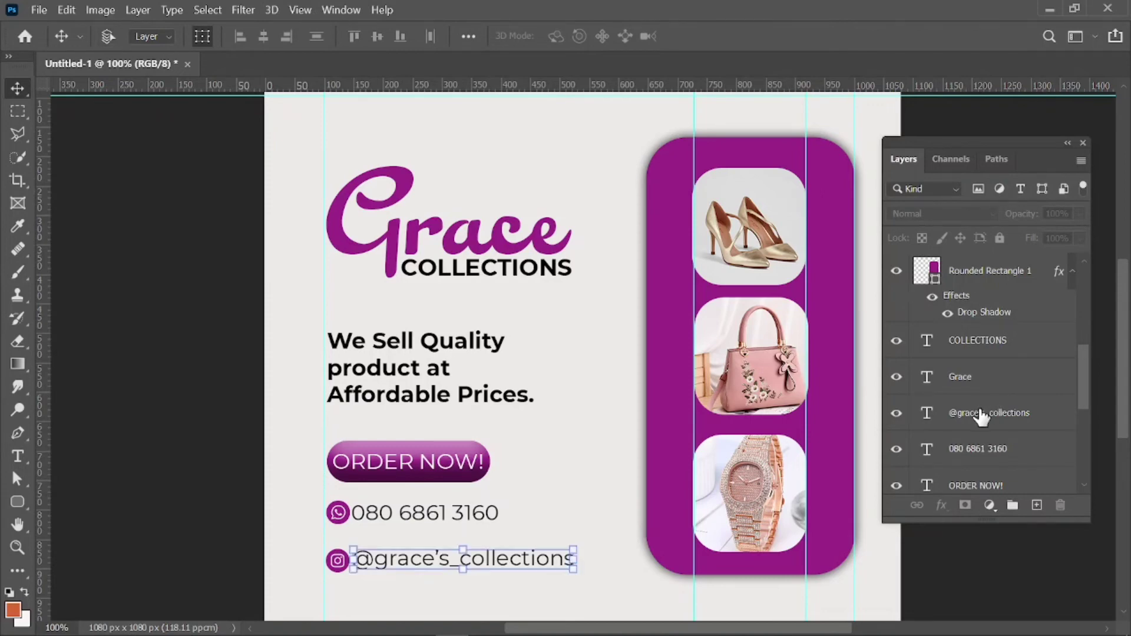
{"action": "left_click_drag", "start_coordinate": [1083, 389], "coordinate": [1074, 461]}
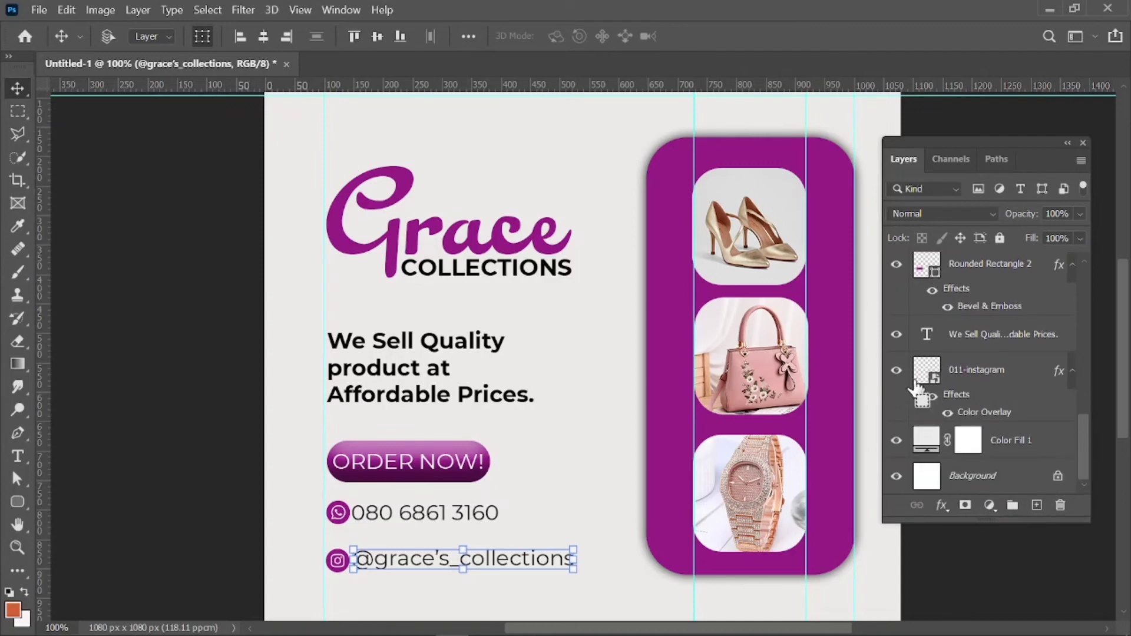
{"action": "left_click", "coordinate": [972, 370], "text": "ctrl"}
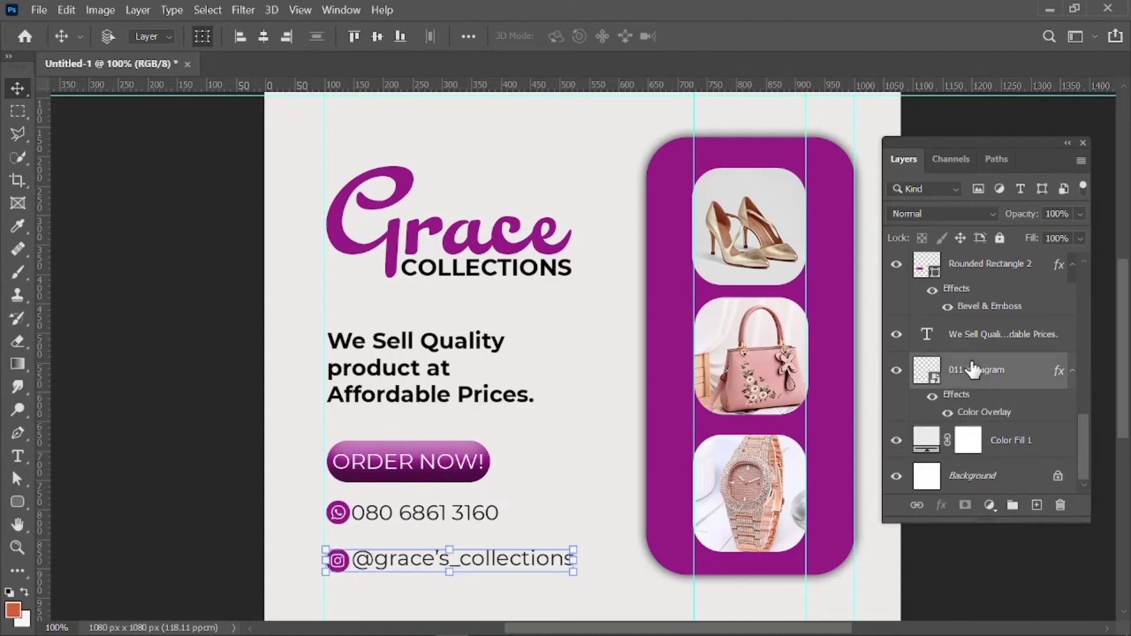
{"action": "scroll", "coordinate": [972, 369], "scroll_direction": "up", "scroll_amount": 3}
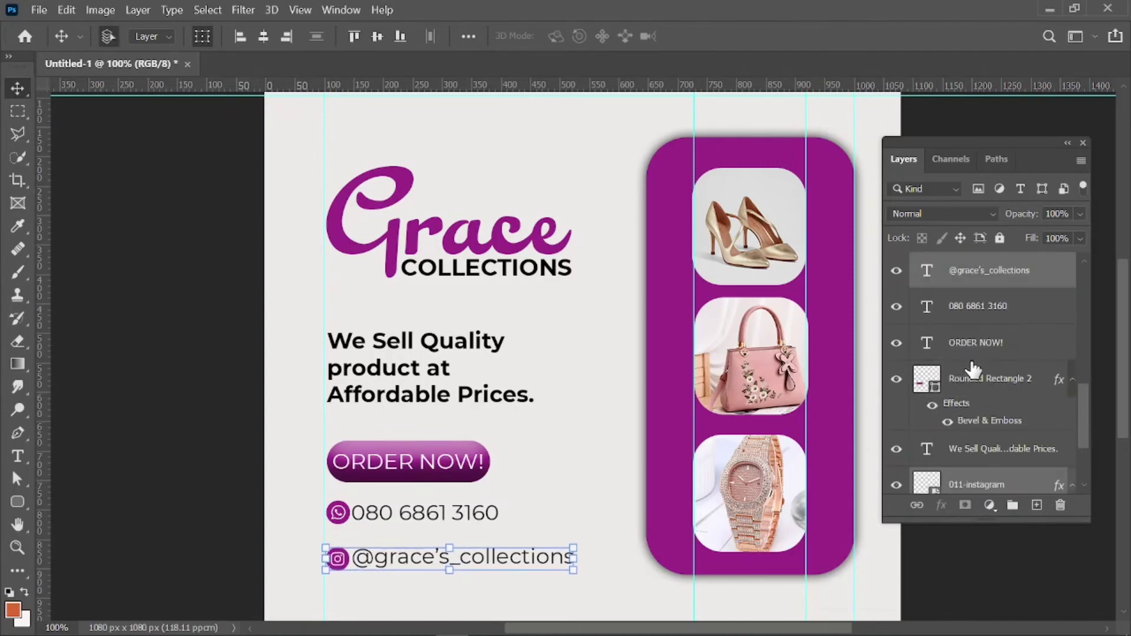
{"action": "key", "text": "Up"}
{"action": "key", "text": "Up"}
{"action": "key", "text": "Up"}
{"action": "key", "text": "Up"}
{"action": "key", "text": "Up"}
{"action": "key", "text": "Up"}
{"action": "key", "text": "Up"}
{"action": "key", "text": "Up"}
{"action": "key", "text": "Up"}
{"action": "key", "text": "Up"}
{"action": "key", "text": "Up"}
{"action": "key", "text": "Up"}
{"action": "key", "text": "Up"}
{"action": "key", "text": "Up"}
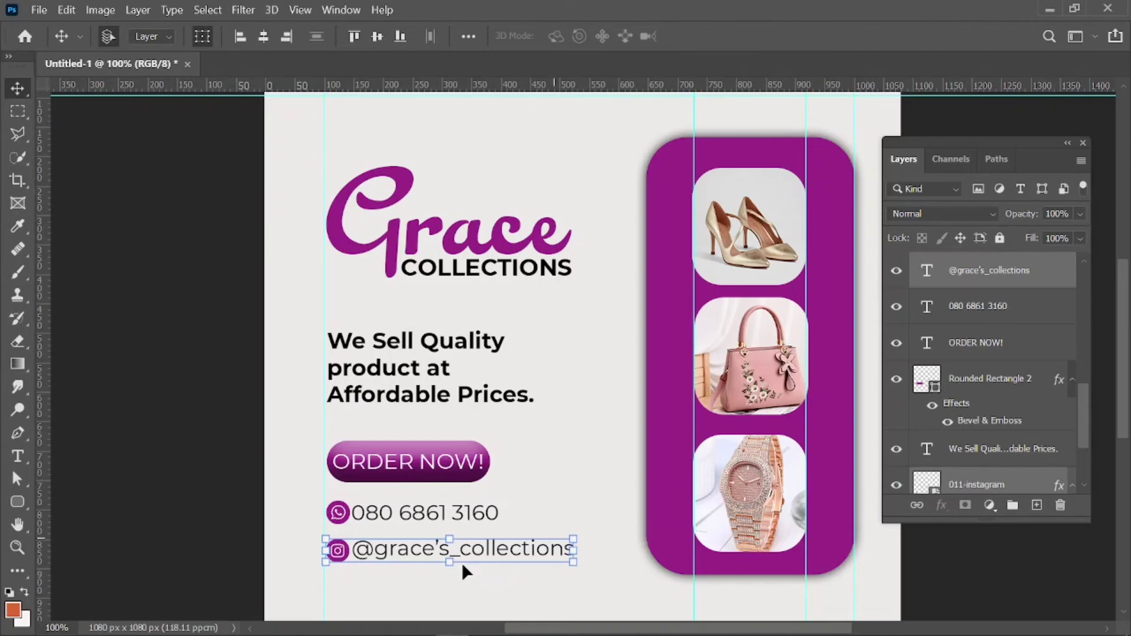
{"action": "left_click", "coordinate": [194, 518]}
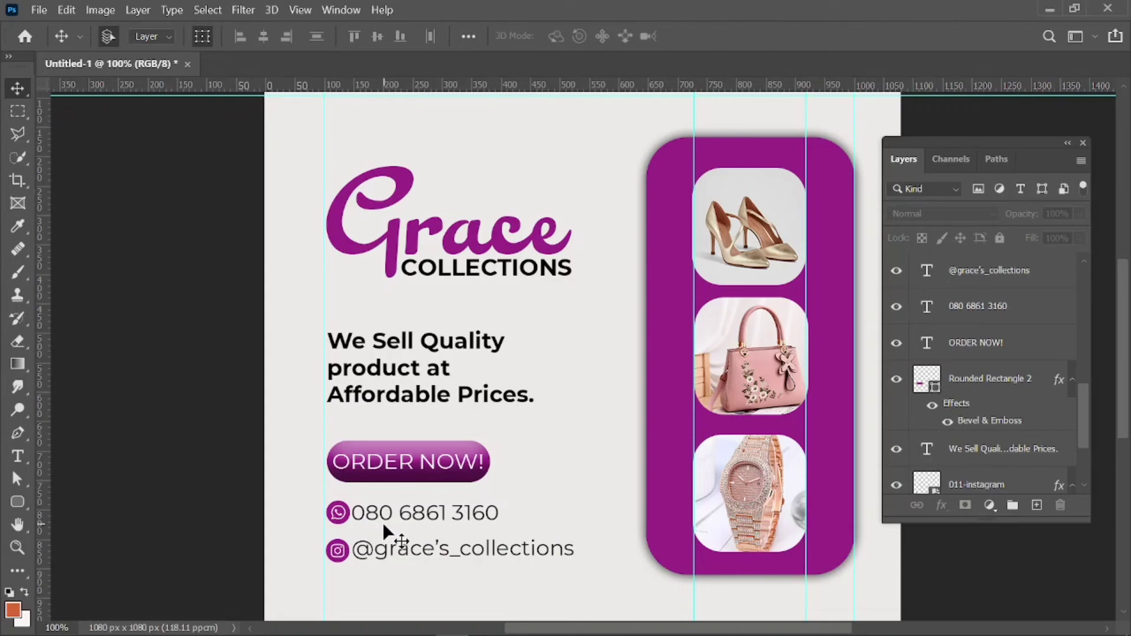
Nudge the phone number text slightly to the right.
{"action": "left_click", "coordinate": [402, 511]}
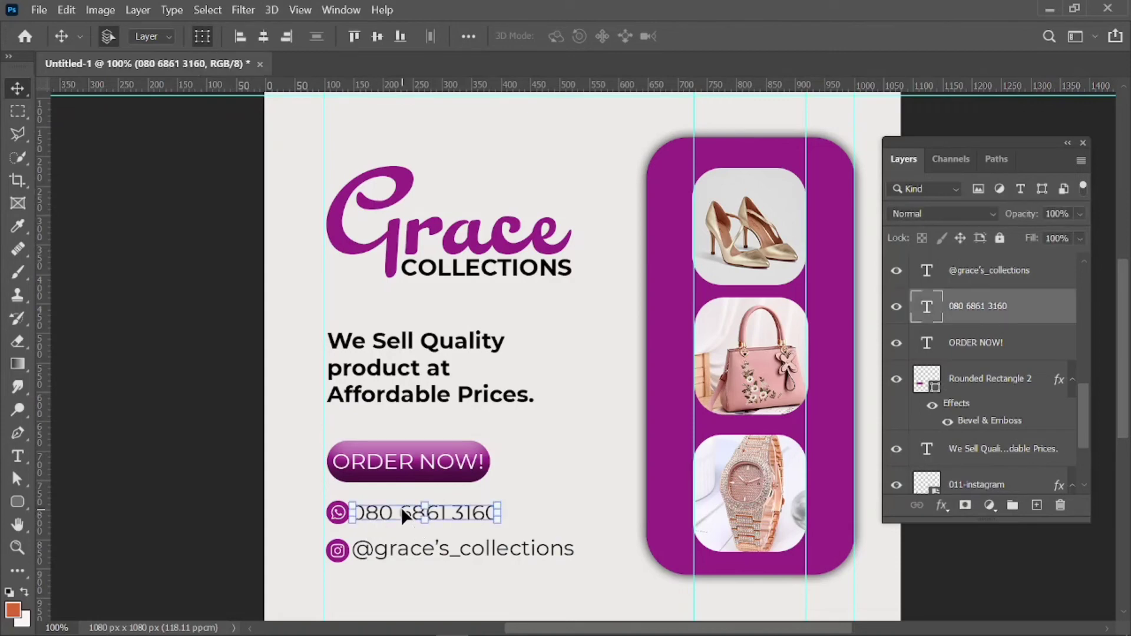
{"action": "key", "text": "Right"}
{"action": "key", "text": "Right"}
{"action": "key", "text": "Right"}
{"action": "key", "text": "Right"}
{"action": "key", "text": "Right"}
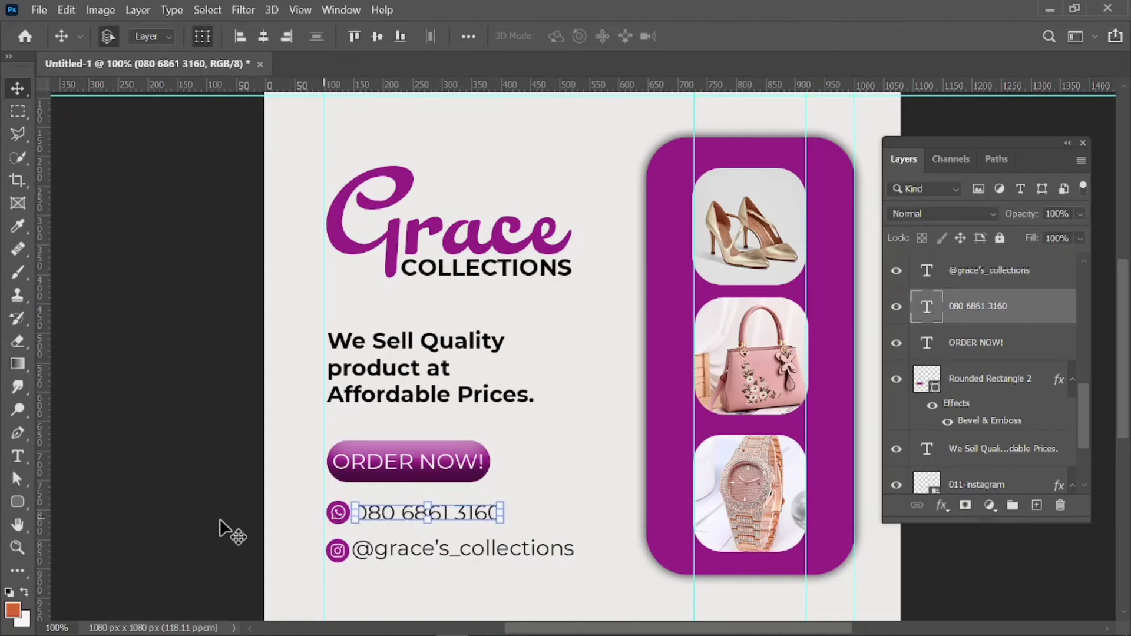
{"action": "left_click", "coordinate": [199, 522]}
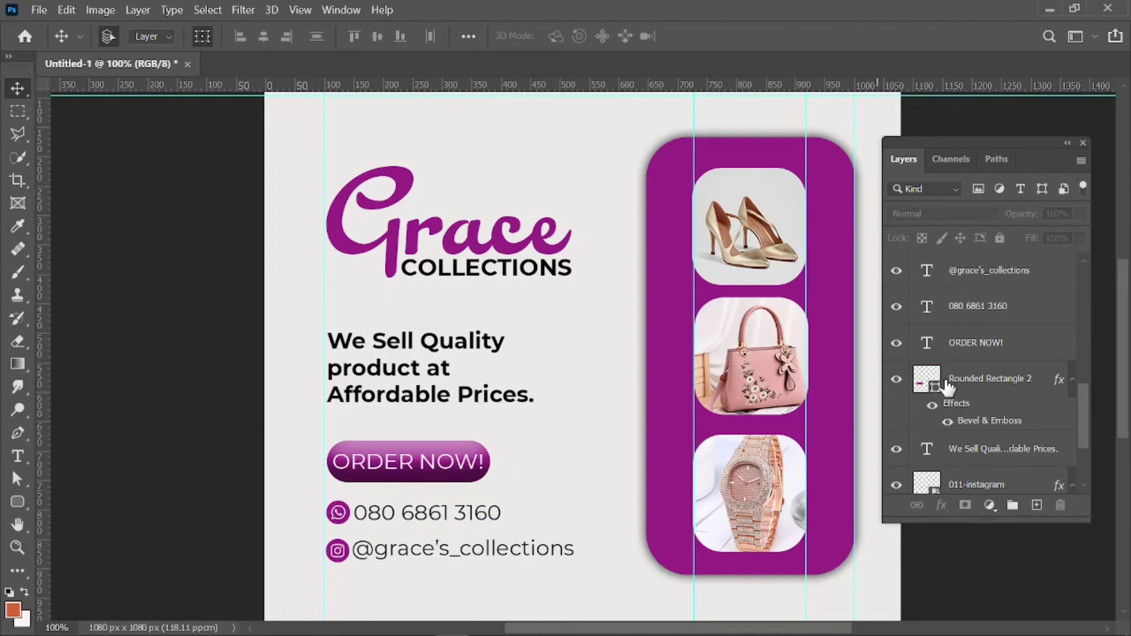
{"action": "left_click", "coordinate": [1083, 143]}
{"action": "key", "text": "ctrl+minus"}
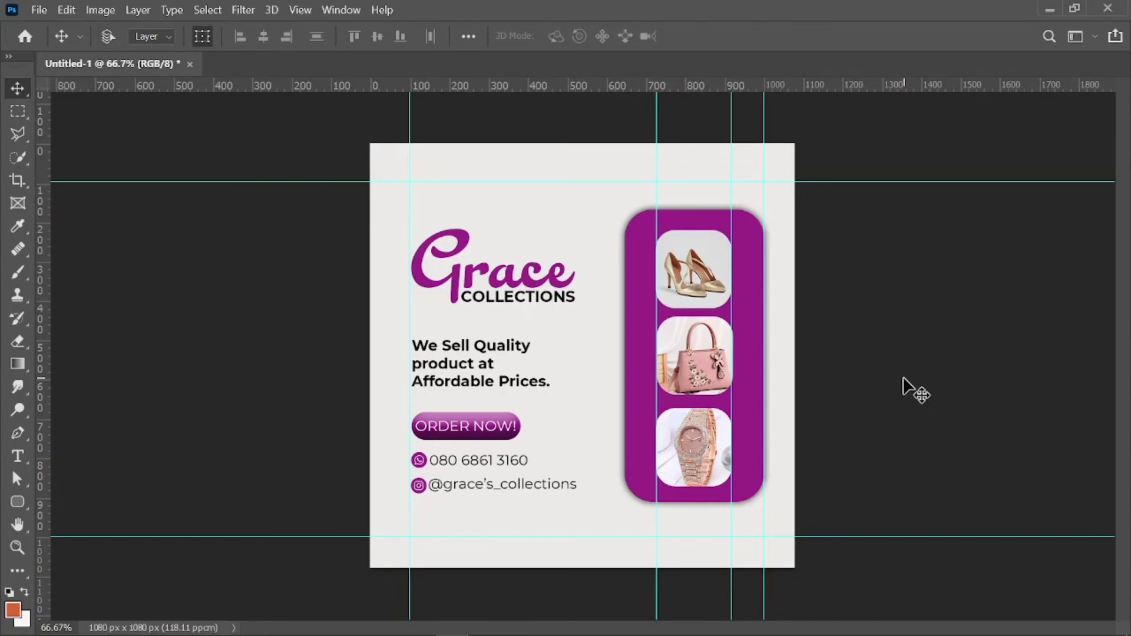
{"action": "key", "text": "F7"}
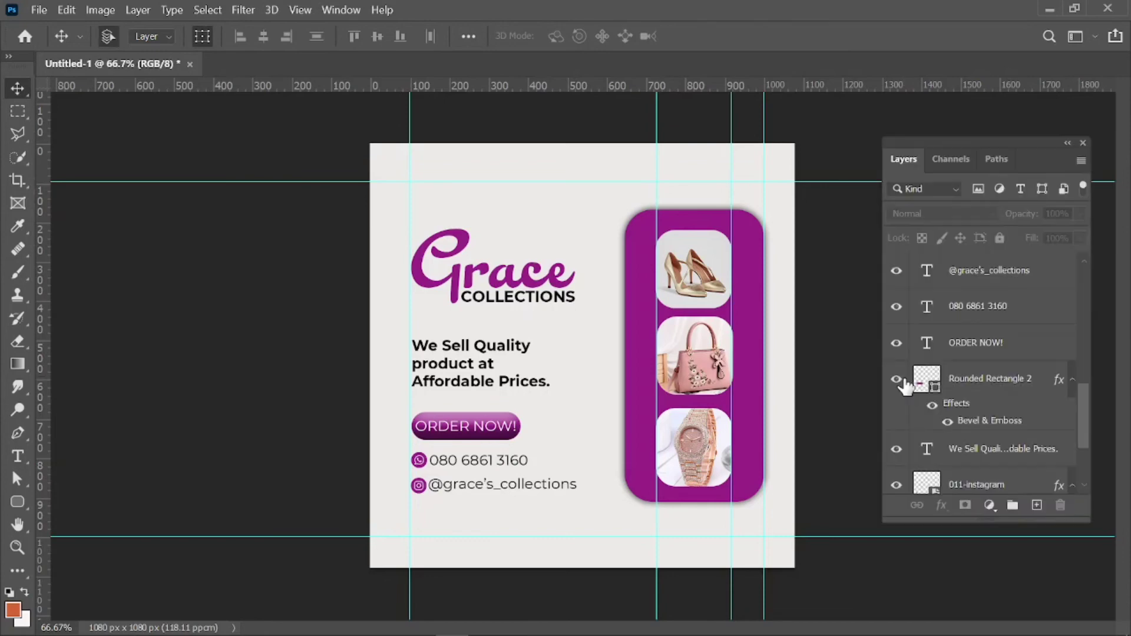
Select the COLLECTIONS, Grace logo, Instagram handle, phone number and ORDER NOW! layers together.
{"action": "left_click_drag", "start_coordinate": [1084, 409], "coordinate": [1079, 367]}
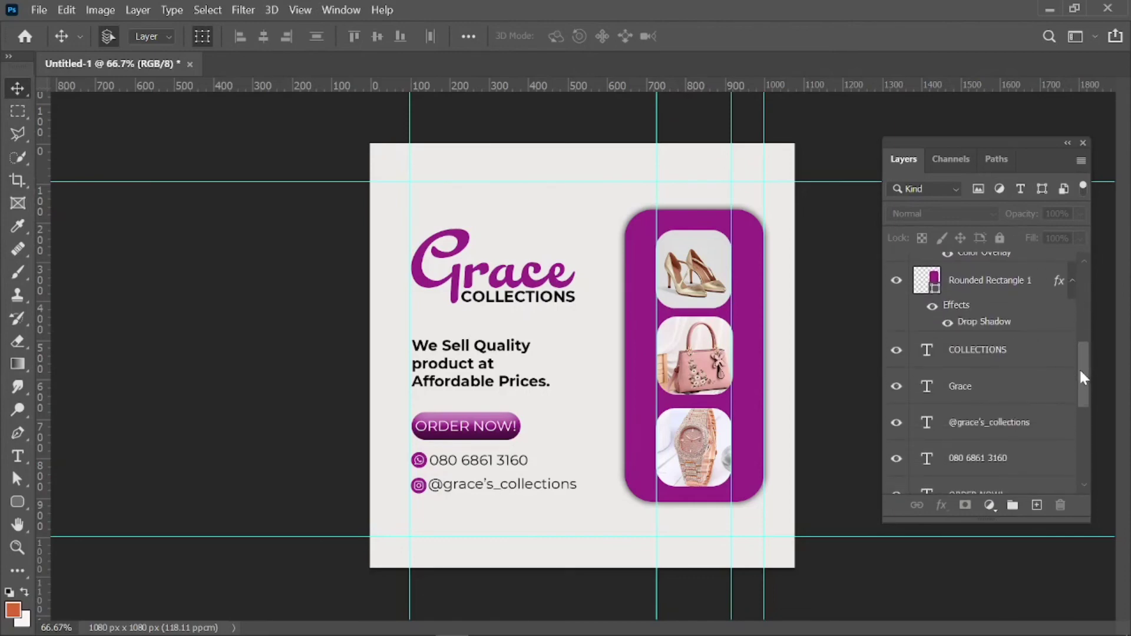
{"action": "left_click", "coordinate": [982, 360]}
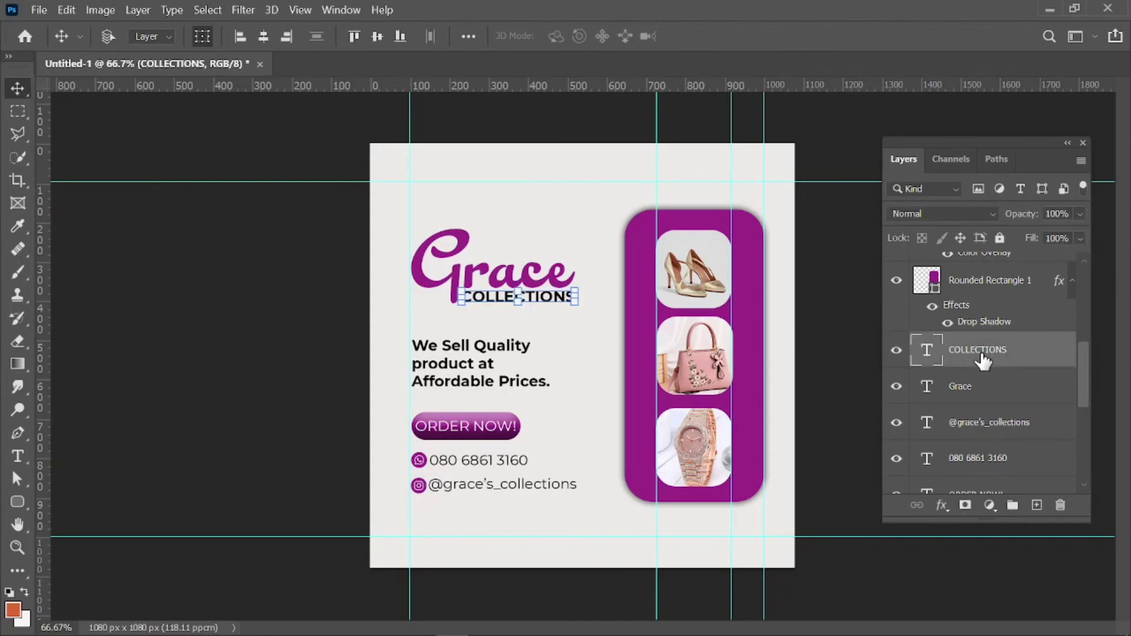
{"action": "left_click", "coordinate": [979, 389], "text": "shift"}
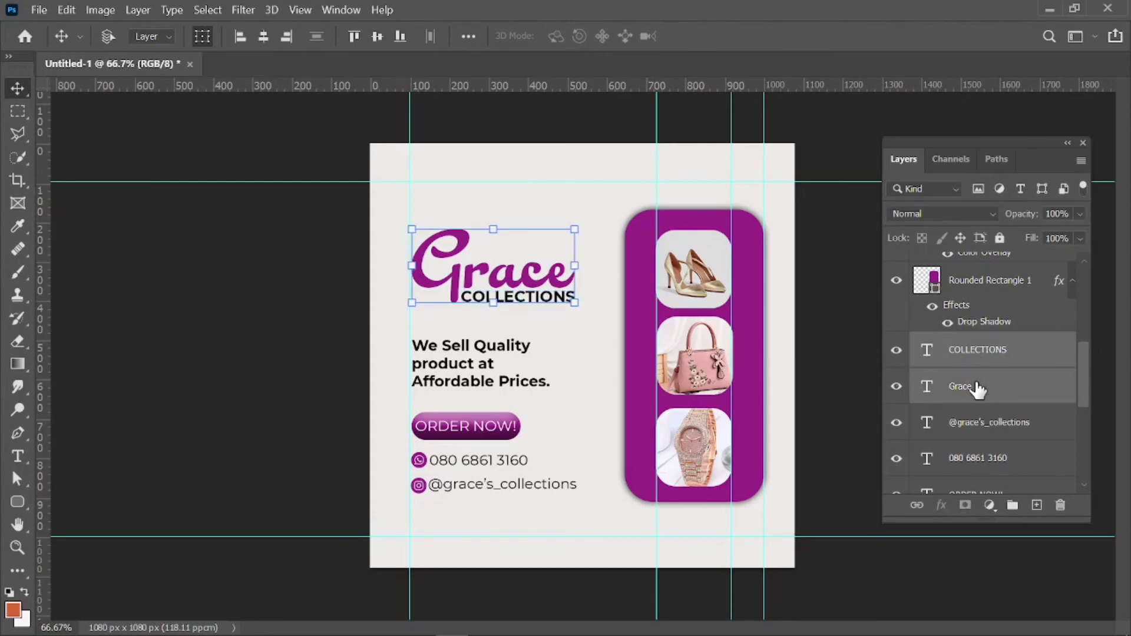
{"action": "left_click", "coordinate": [976, 423], "text": "shift"}
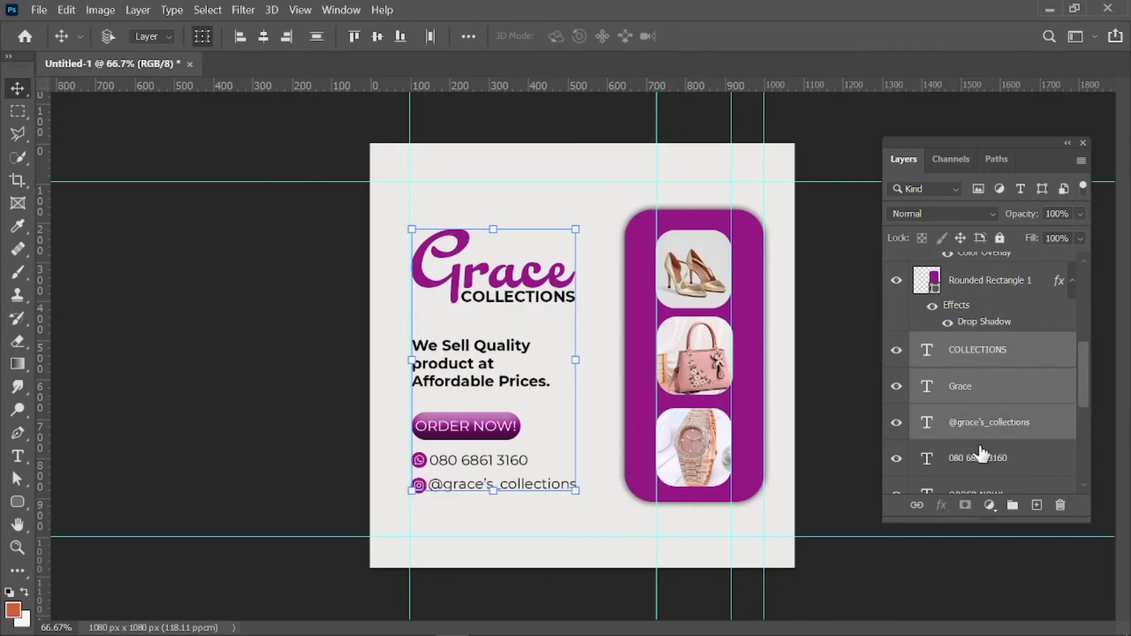
{"action": "left_click", "coordinate": [983, 460], "text": "shift"}
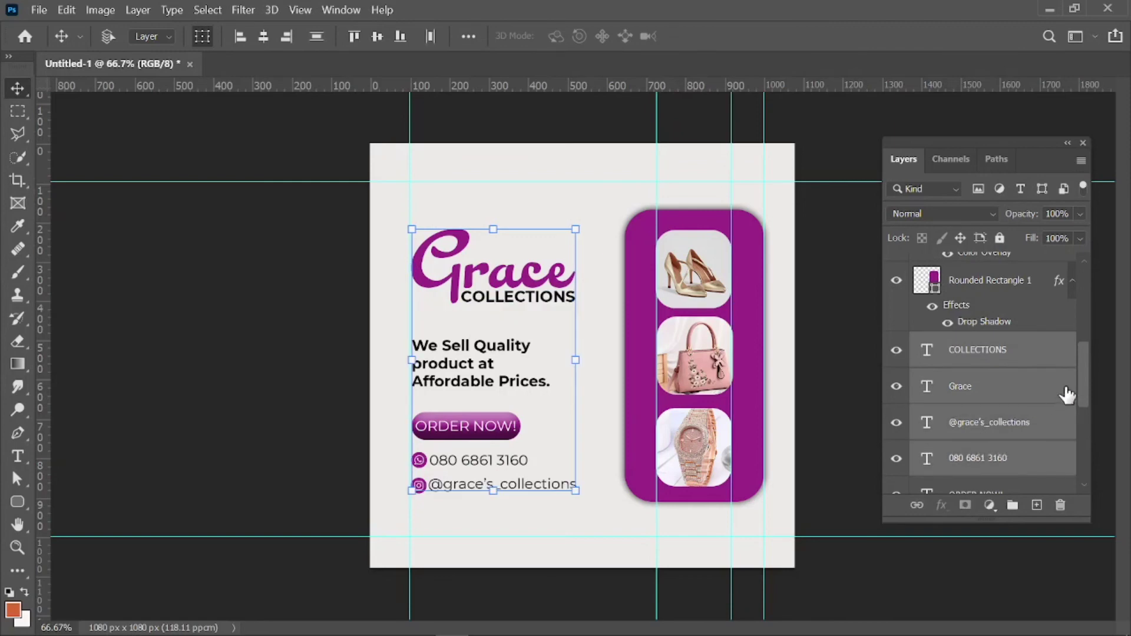
{"action": "left_click_drag", "start_coordinate": [1081, 380], "coordinate": [1083, 398]}
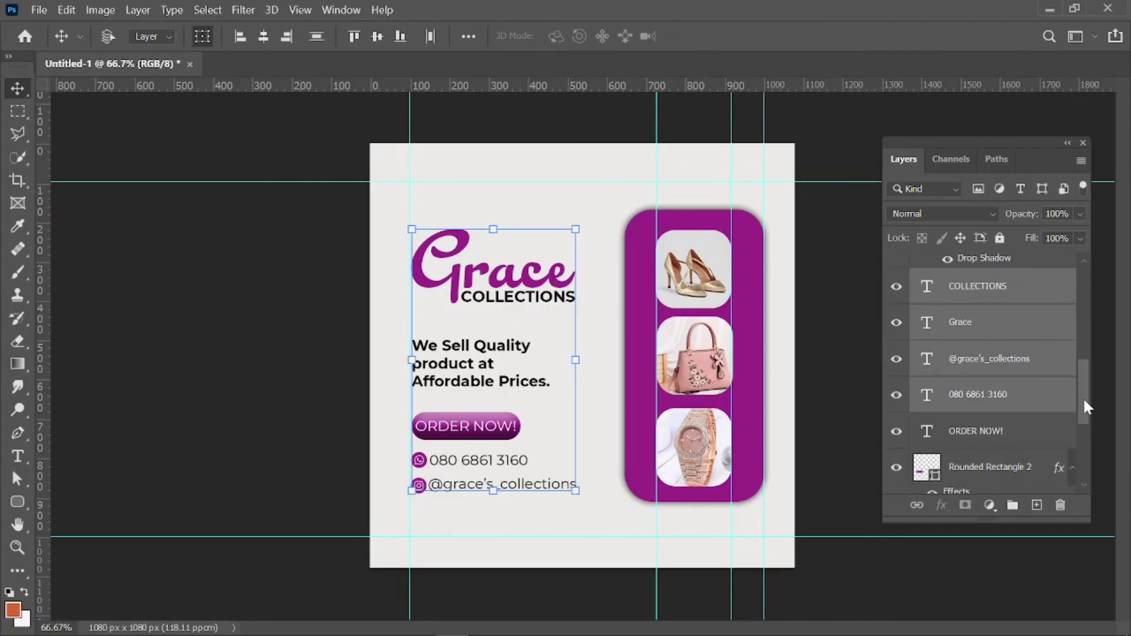
{"action": "left_click", "coordinate": [1007, 432], "text": "ctrl"}
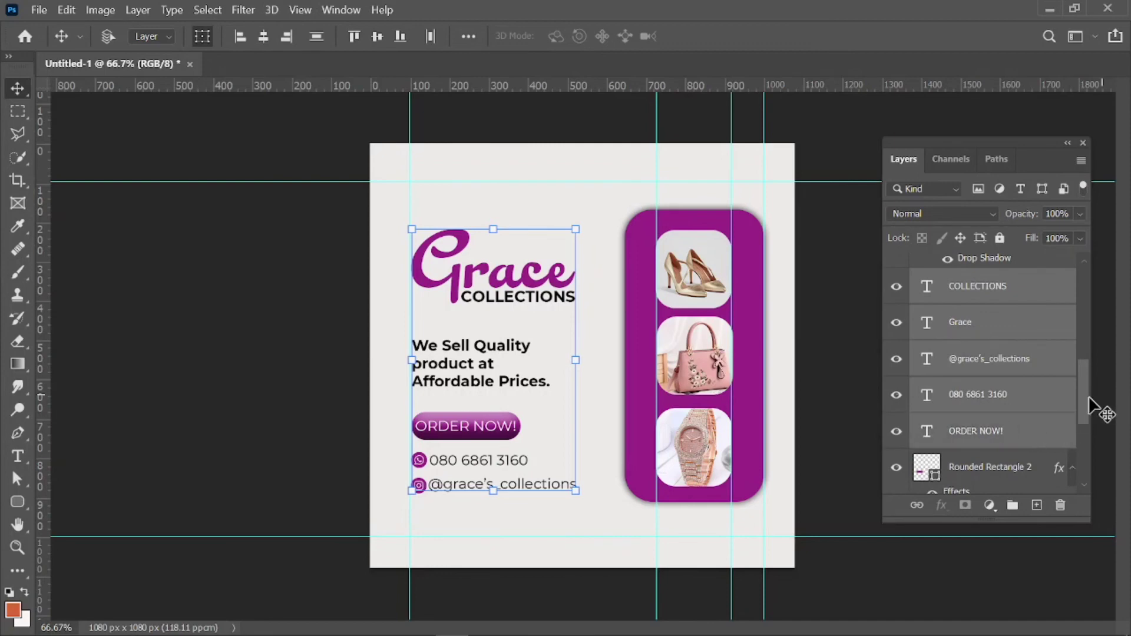
Add the Rounded Rectangle 2 button, tagline and 011-instagram icon, then group everything into Group 1.
{"action": "left_click_drag", "start_coordinate": [1087, 397], "coordinate": [1086, 413]}
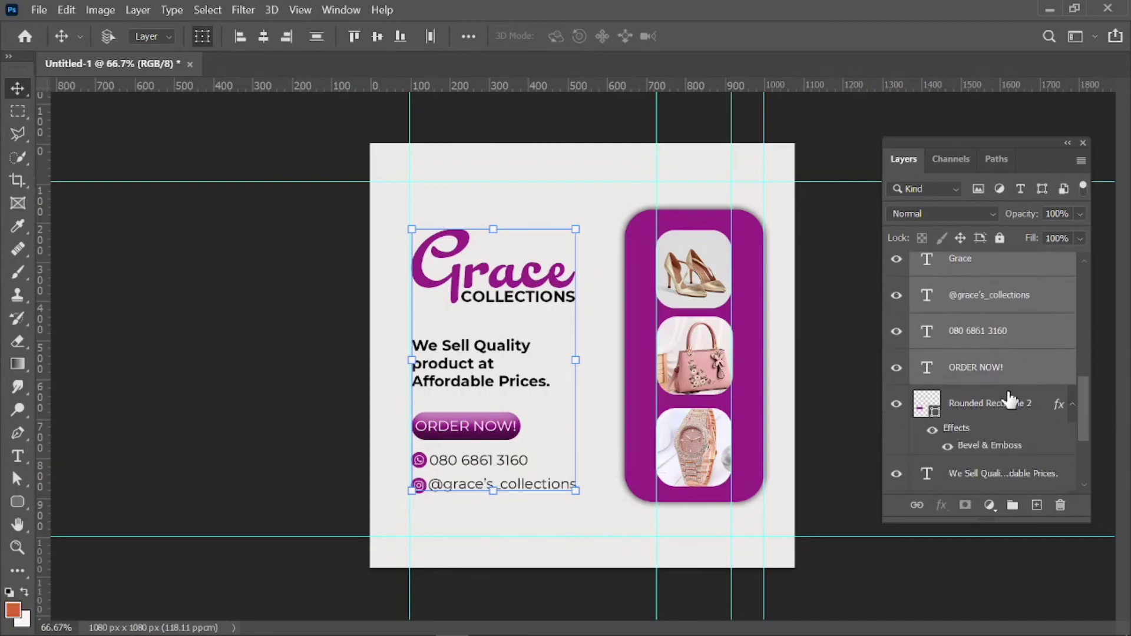
{"action": "left_click", "coordinate": [983, 400], "text": "ctrl"}
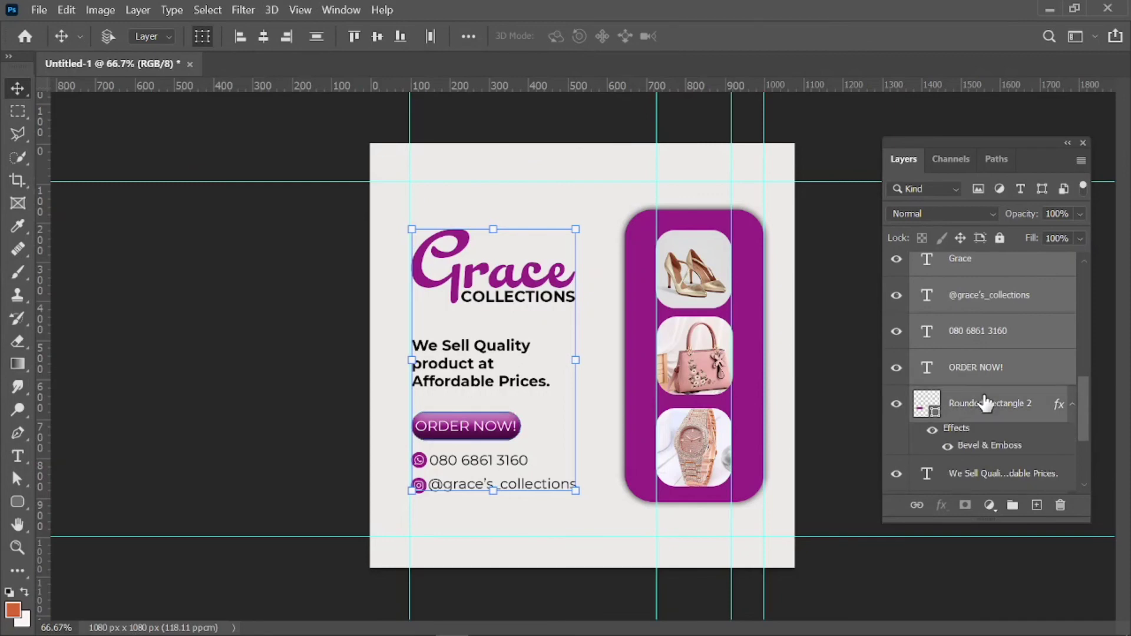
{"action": "left_click_drag", "start_coordinate": [1084, 421], "coordinate": [1085, 433]}
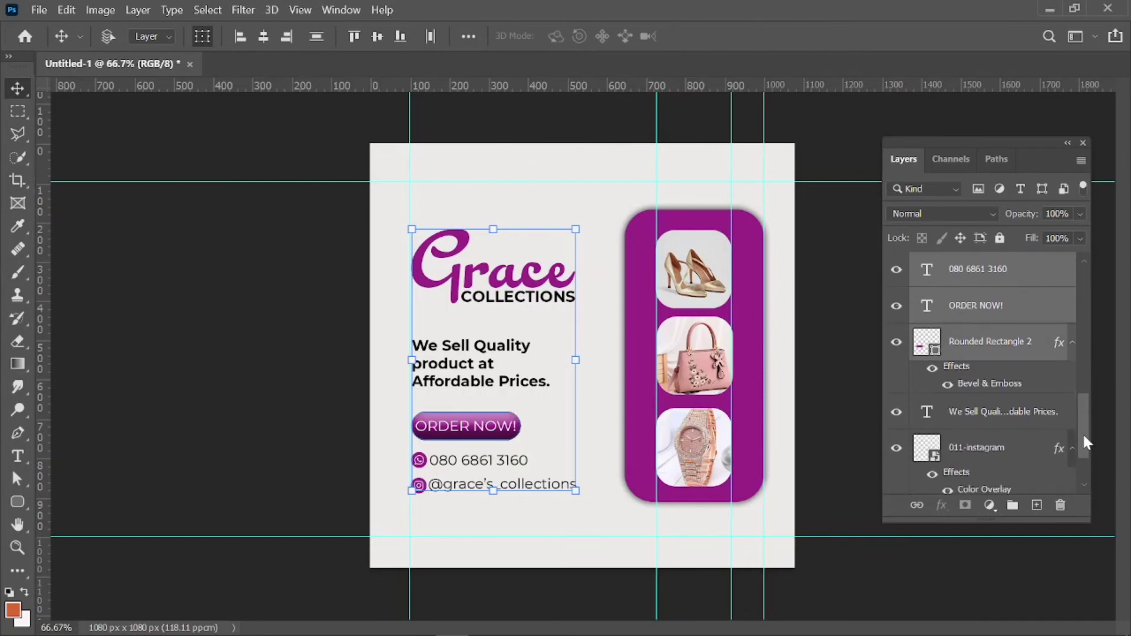
{"action": "left_click", "coordinate": [1016, 416], "text": "ctrl"}
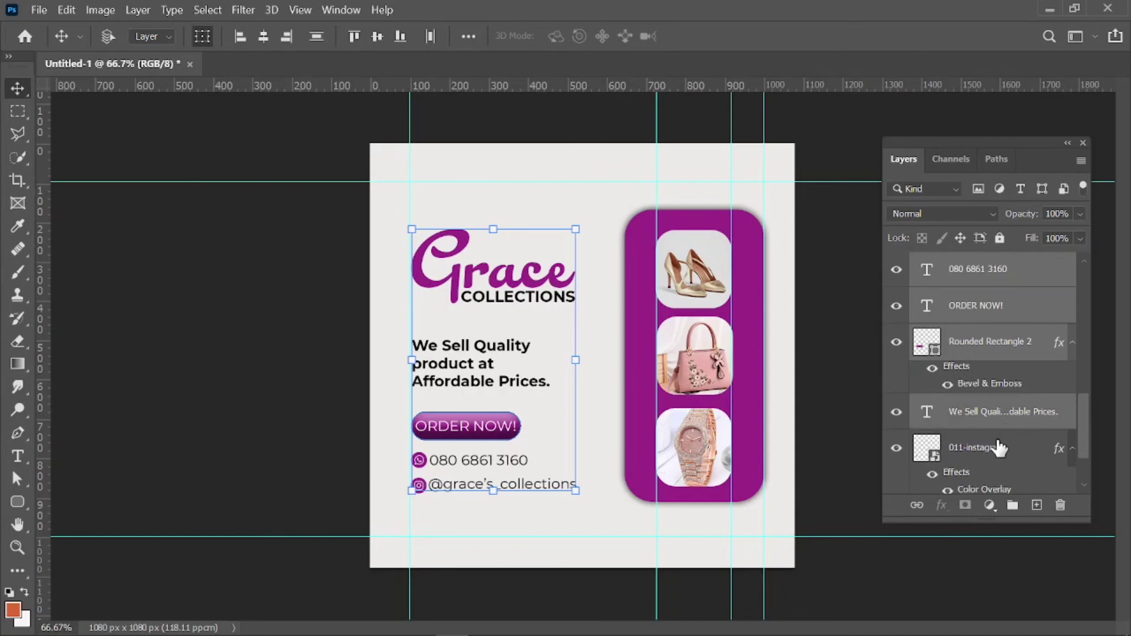
{"action": "left_click", "coordinate": [1004, 449], "text": "ctrl"}
{"action": "left_click_drag", "start_coordinate": [1081, 438], "coordinate": [1081, 463]}
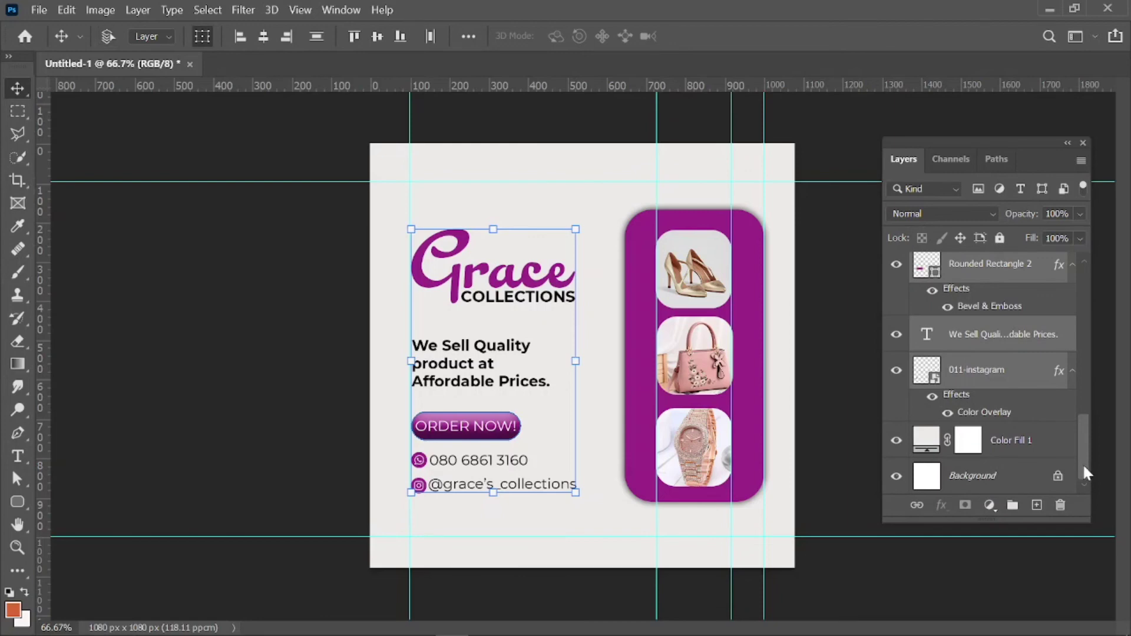
{"action": "key", "text": "ctrl+g"}
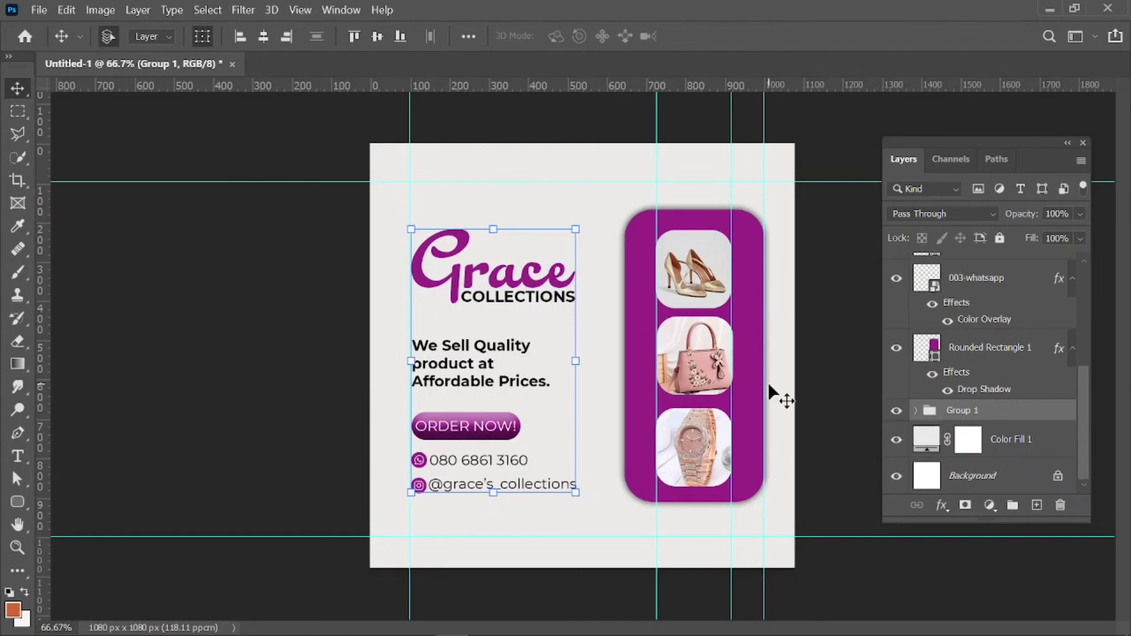
Align Group 1 to the canvas's vertical centre, then deselect it.
{"action": "left_click", "coordinate": [466, 36]}
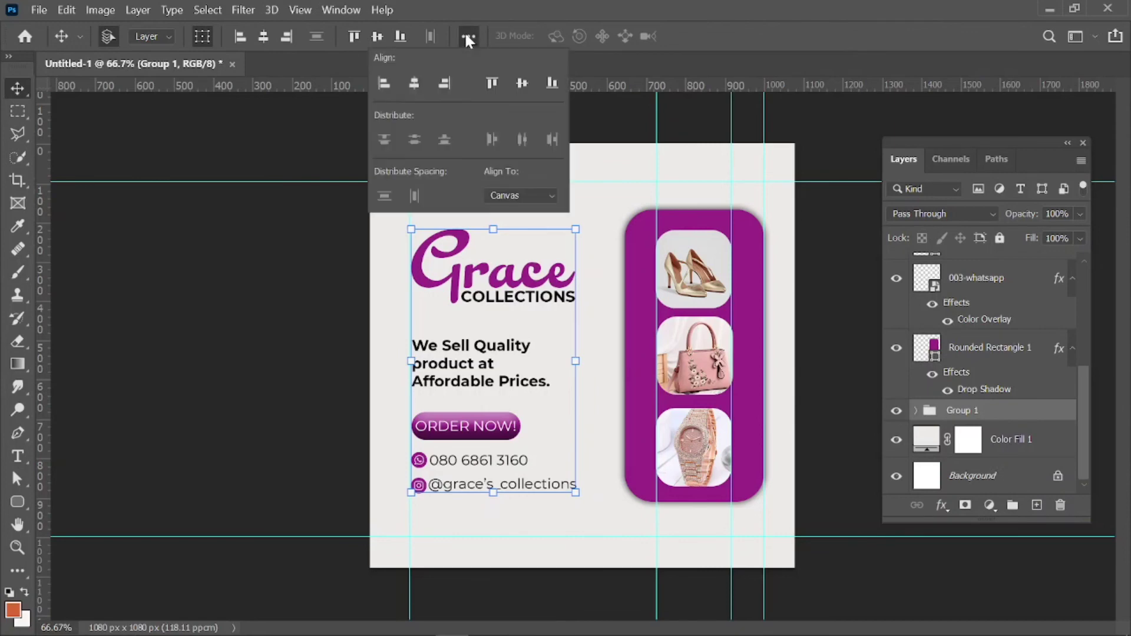
{"action": "left_click", "coordinate": [521, 89]}
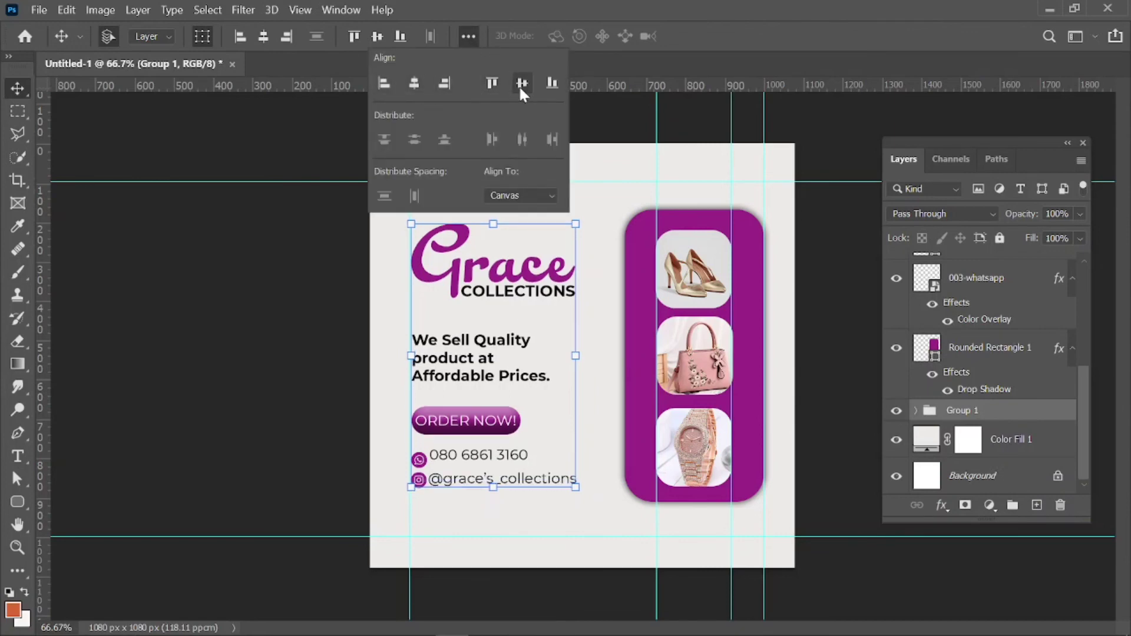
{"action": "left_click", "coordinate": [340, 227]}
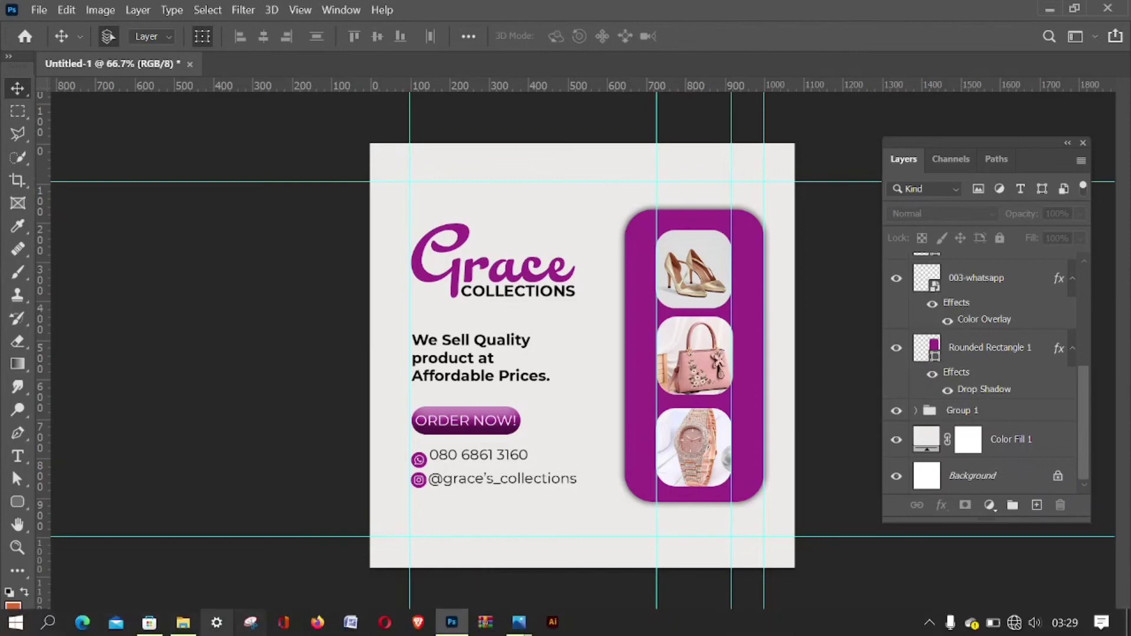
Drag the 26669 pattern image from the PRACTICE folder onto the flyer.
{"action": "left_click", "coordinate": [184, 623]}
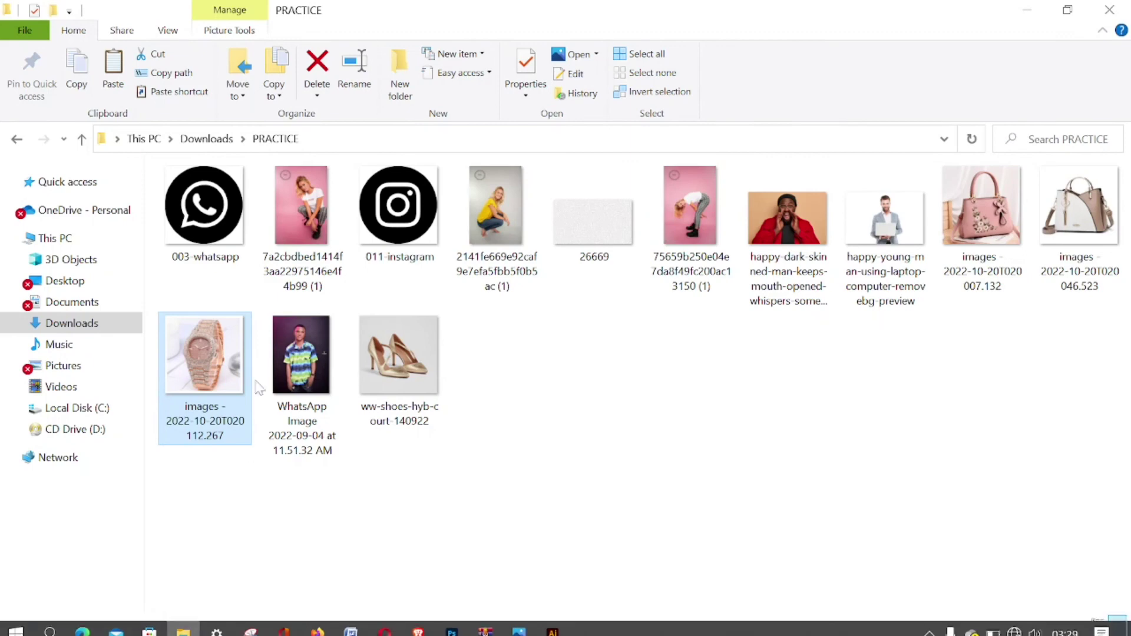
{"action": "left_click_drag", "start_coordinate": [618, 234], "coordinate": [554, 249]}
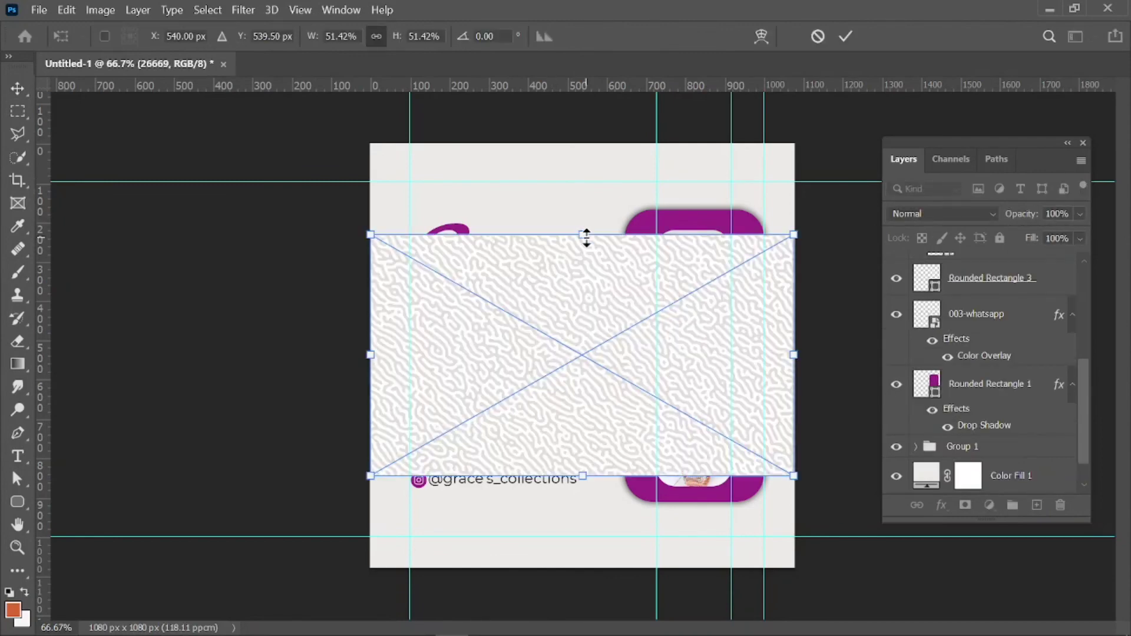
Stretch the 26669 pattern to the canvas's top and bottom edges and commit the transform.
{"action": "left_click_drag", "start_coordinate": [586, 237], "coordinate": [576, 144]}
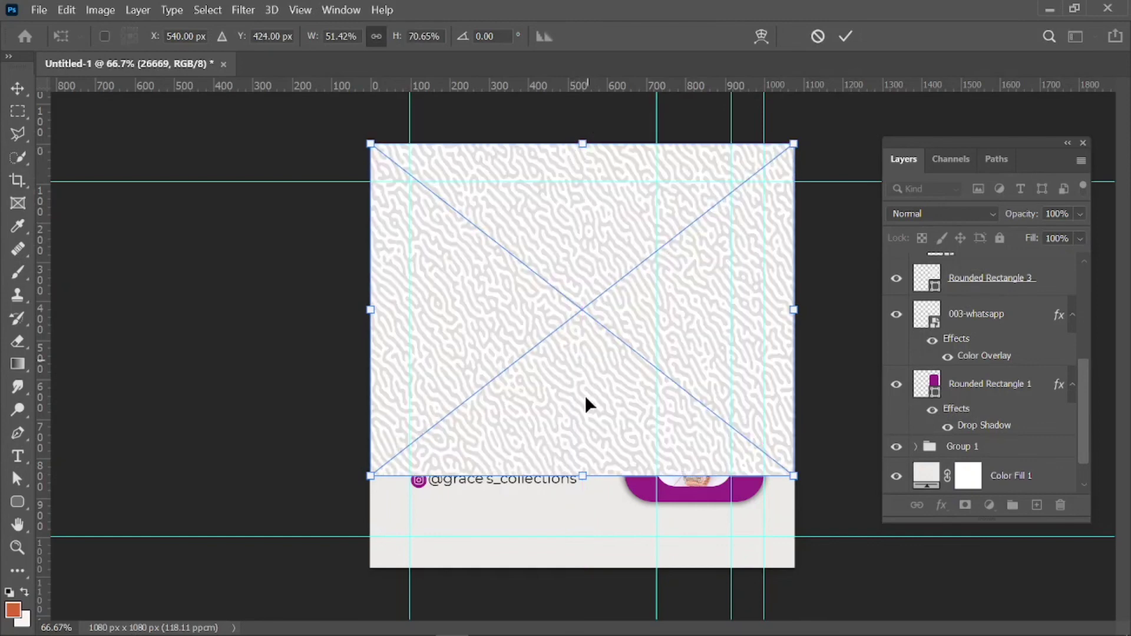
{"action": "left_click_drag", "start_coordinate": [581, 479], "coordinate": [581, 569]}
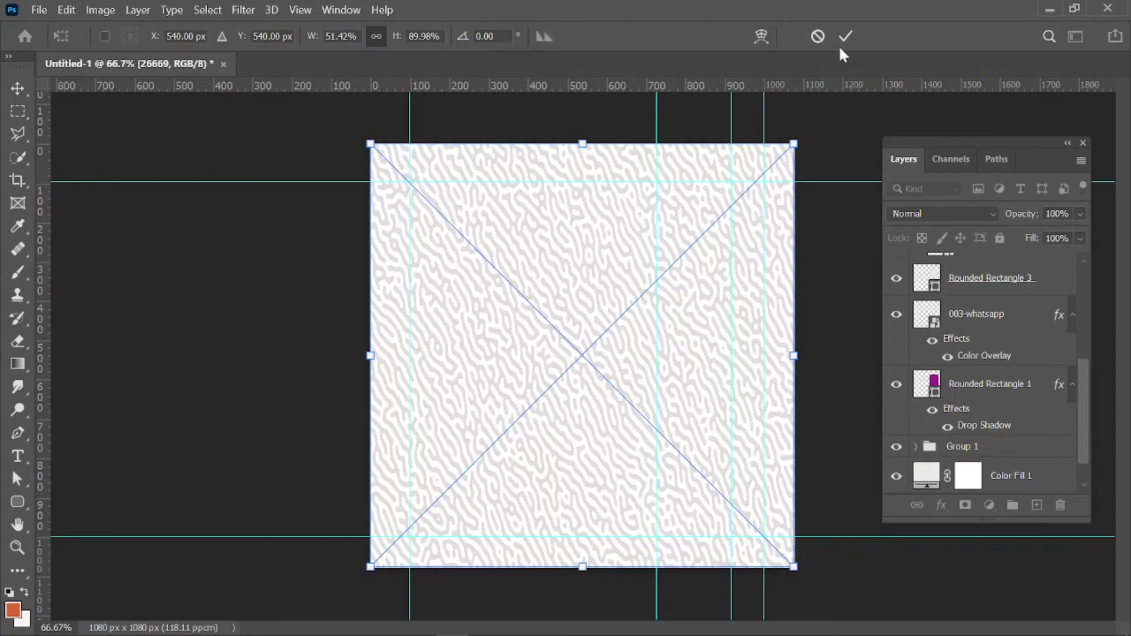
{"action": "key", "text": "Down"}
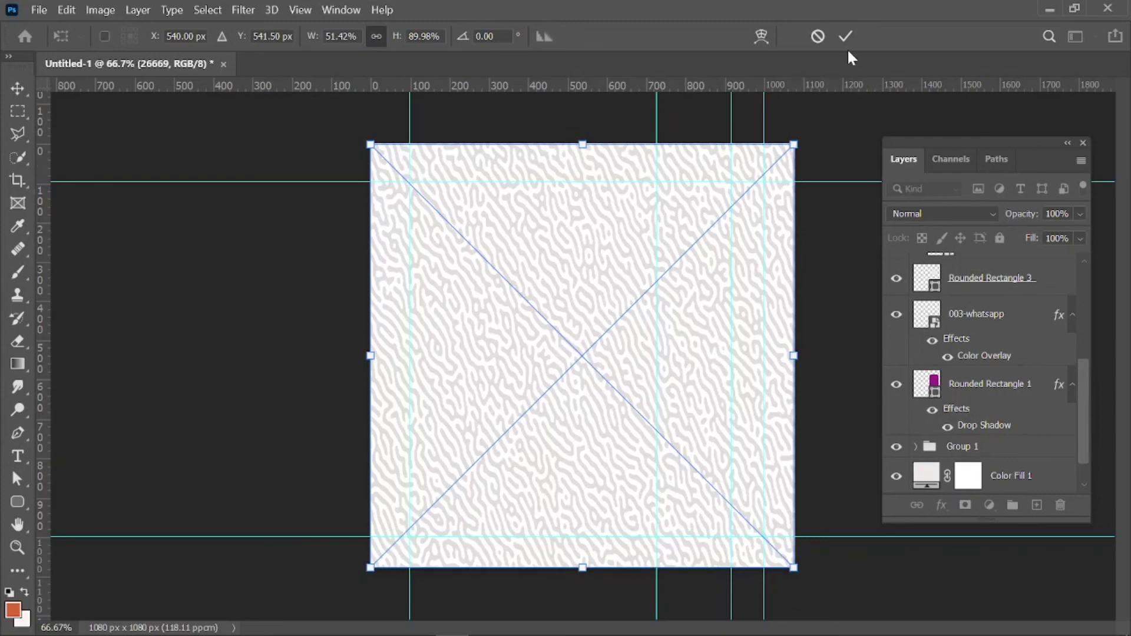
{"action": "left_click", "coordinate": [847, 35]}
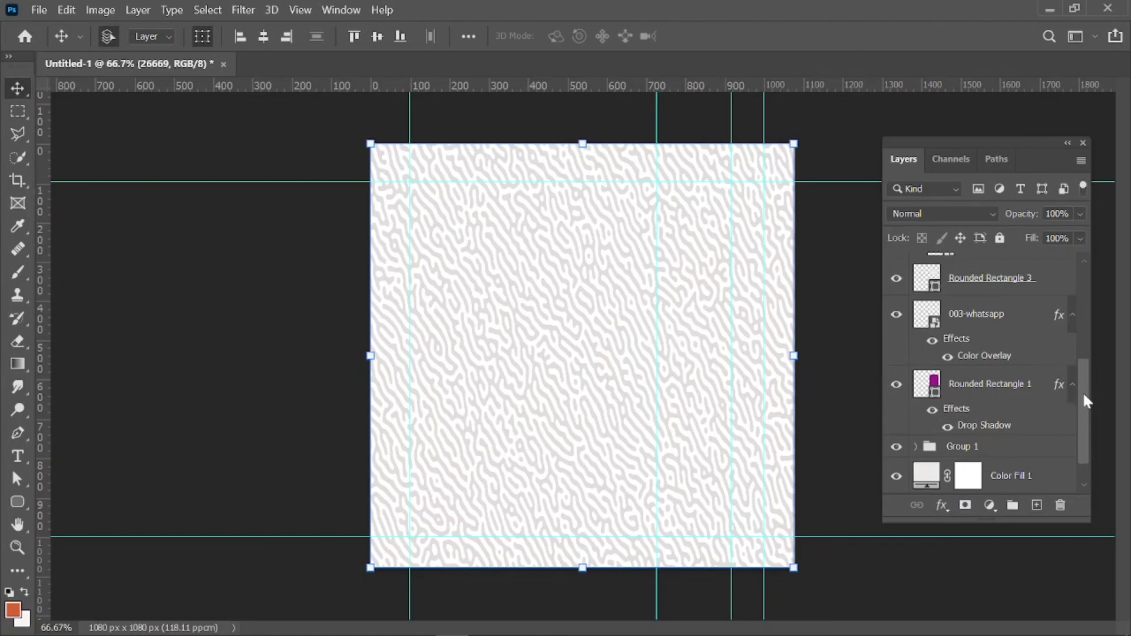
{"action": "left_click_drag", "start_coordinate": [1083, 392], "coordinate": [1072, 266]}
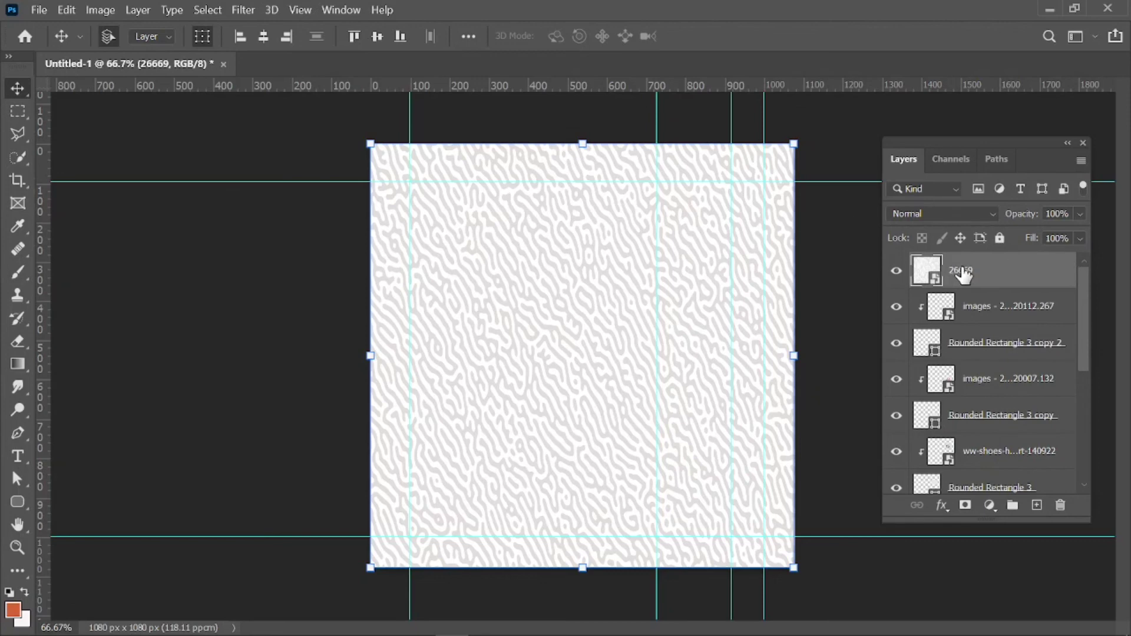
Move layer 26669 below Group 1 and set its opacity to 10%.
{"action": "left_click_drag", "start_coordinate": [963, 272], "coordinate": [974, 431]}
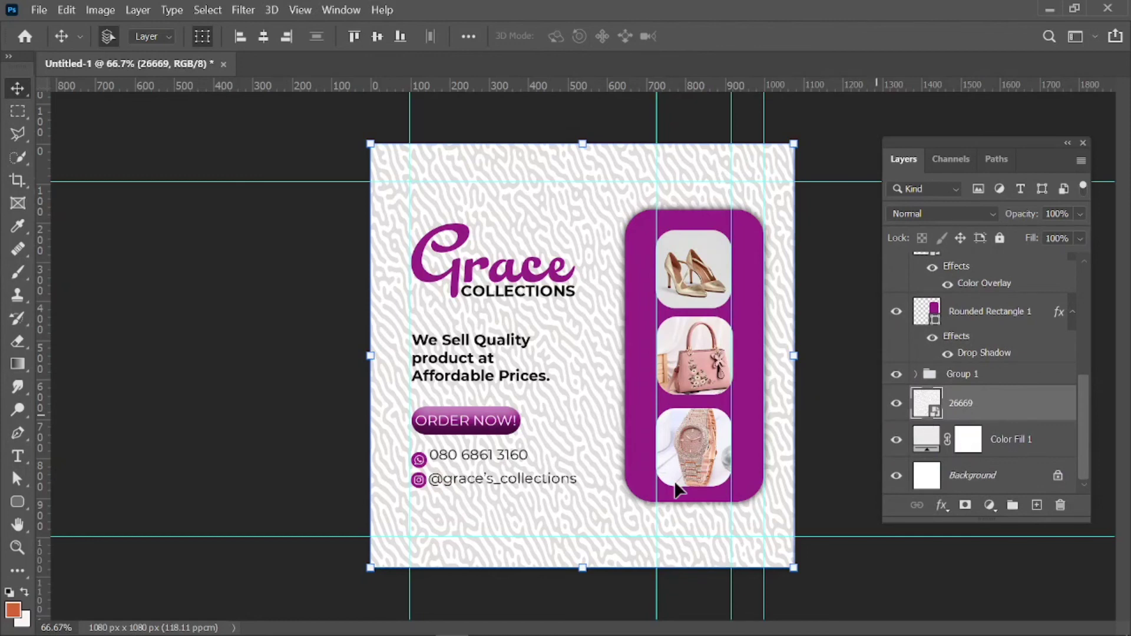
{"action": "left_click", "coordinate": [313, 406]}
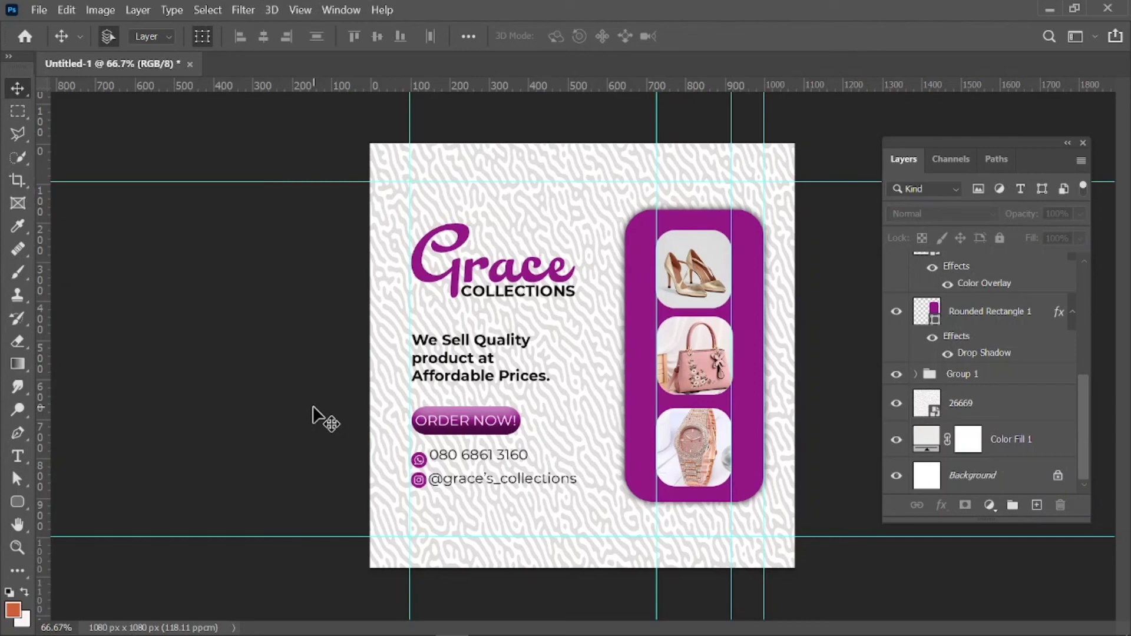
{"action": "left_click", "coordinate": [508, 550]}
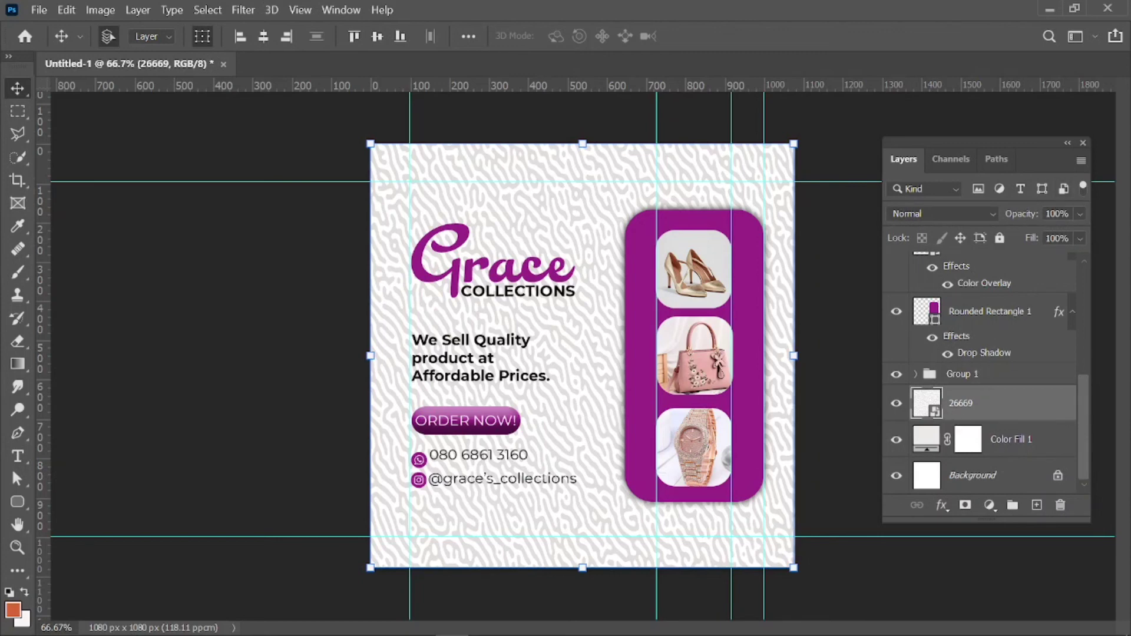
{"action": "key", "text": "1"}
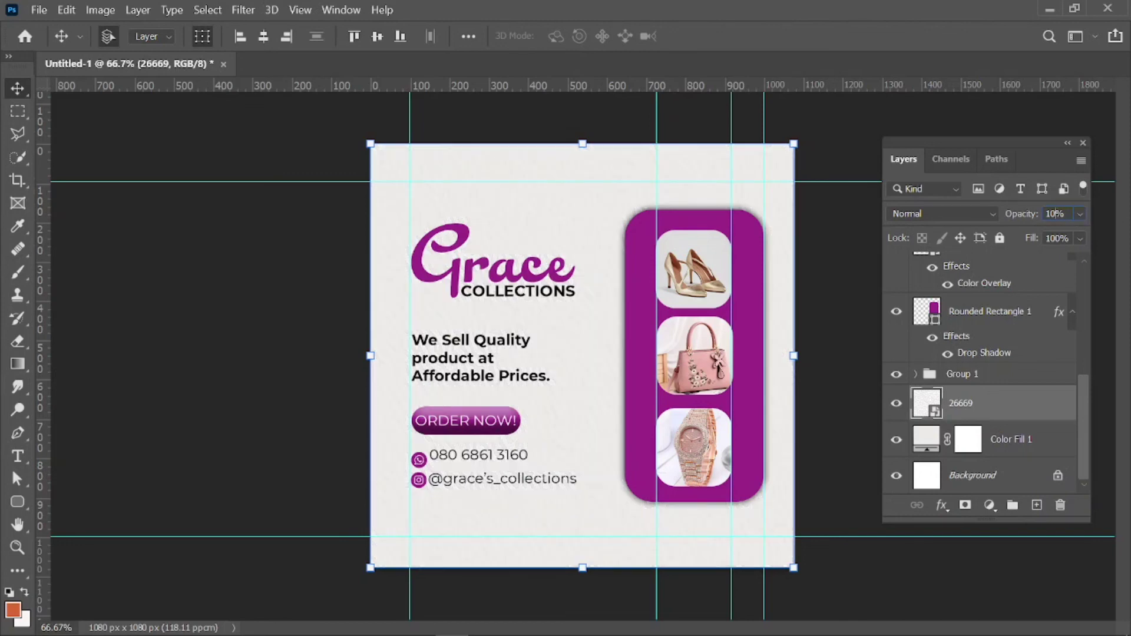
{"action": "left_click", "coordinate": [216, 368]}
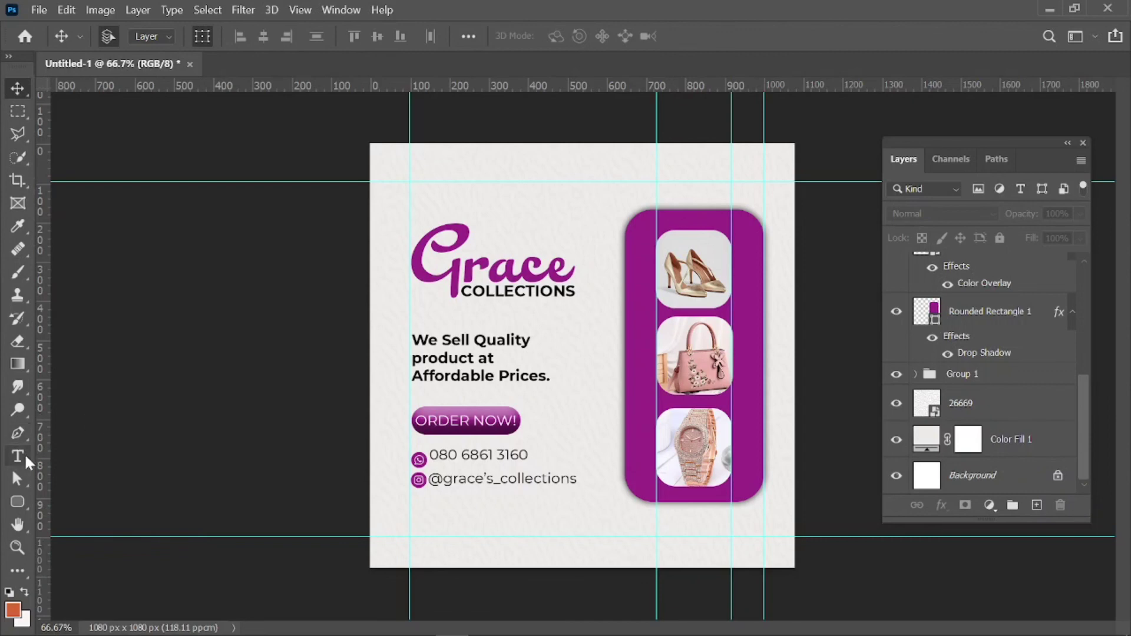
Draw an ellipse ring near the top-left corner and thin its stroke to 21.06 px.
{"action": "left_click", "coordinate": [23, 500]}
{"action": "left_click", "coordinate": [76, 535]}
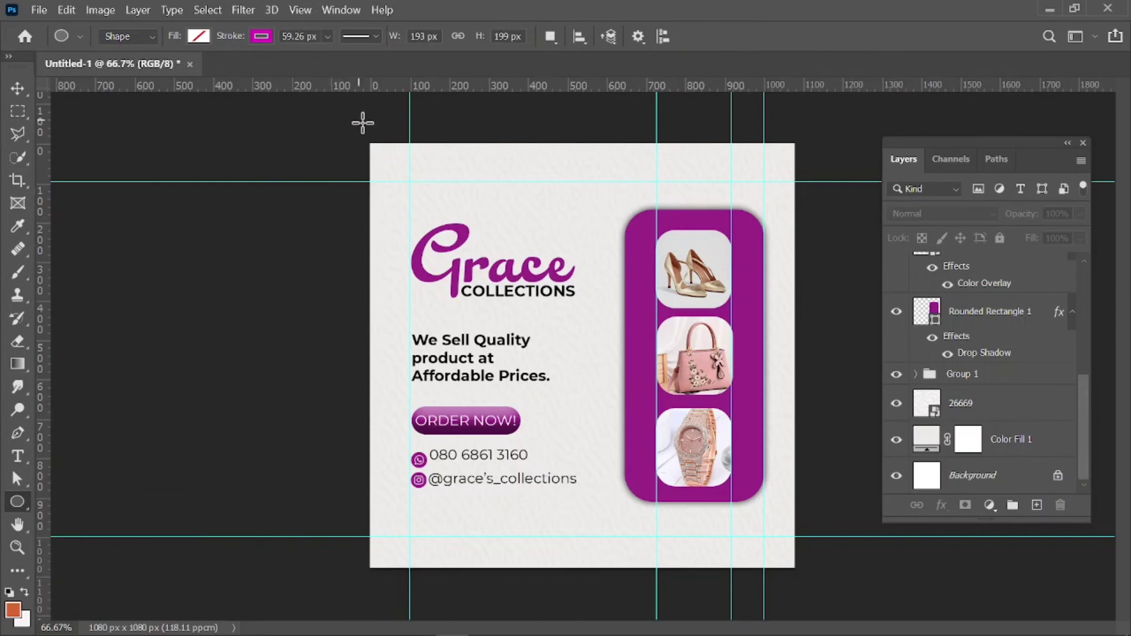
{"action": "mouse_move", "coordinate": [359, 131]}
{"action": "left_mouse_down"}
{"action": "mouse_move", "coordinate": [409, 166]}
{"action": "mouse_move", "coordinate": [408, 202]}
{"action": "mouse_move", "coordinate": [422, 207]}
{"action": "left_mouse_up"}
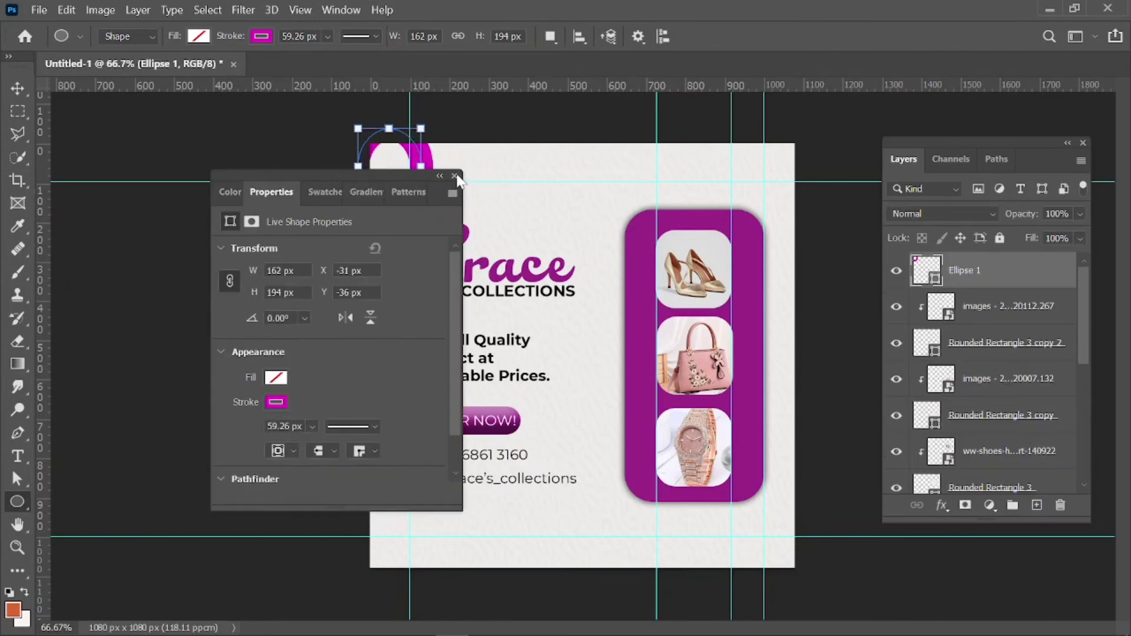
{"action": "left_click", "coordinate": [312, 426]}
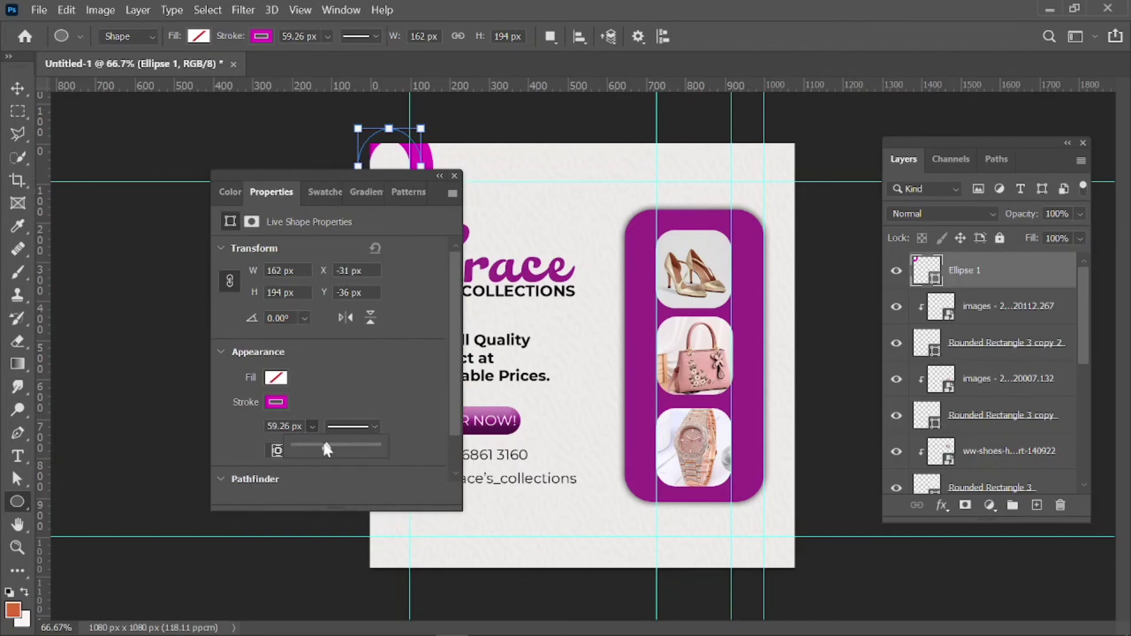
{"action": "left_click_drag", "start_coordinate": [327, 449], "coordinate": [314, 451]}
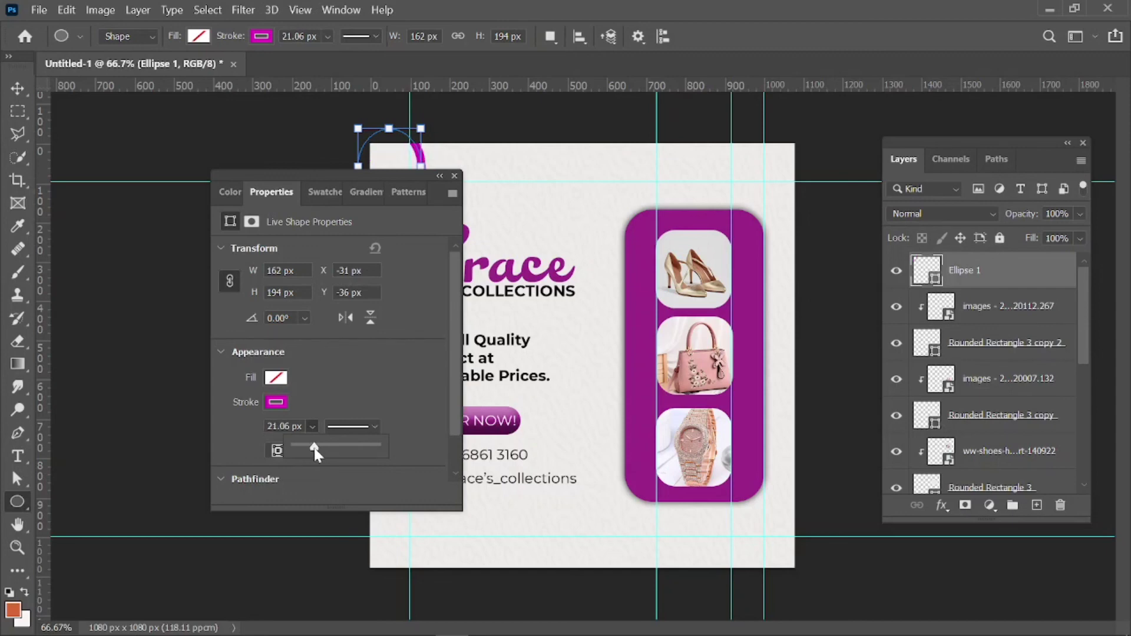
{"action": "left_click", "coordinate": [454, 175]}
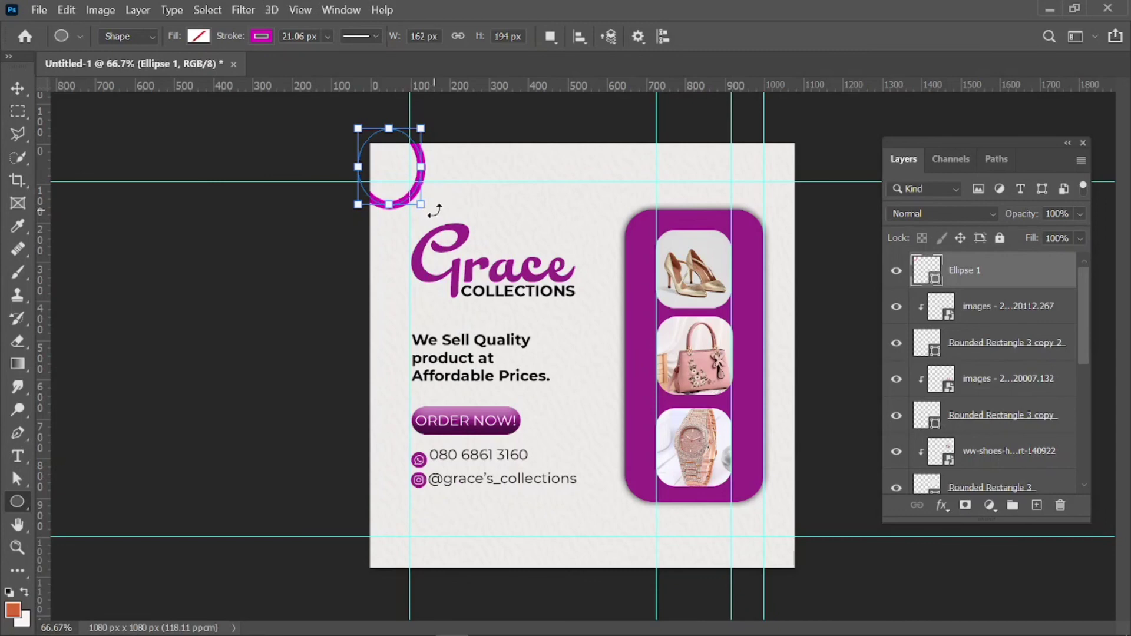
Tilt the ring slightly and widen it a little.
{"action": "left_click_drag", "start_coordinate": [434, 210], "coordinate": [423, 236]}
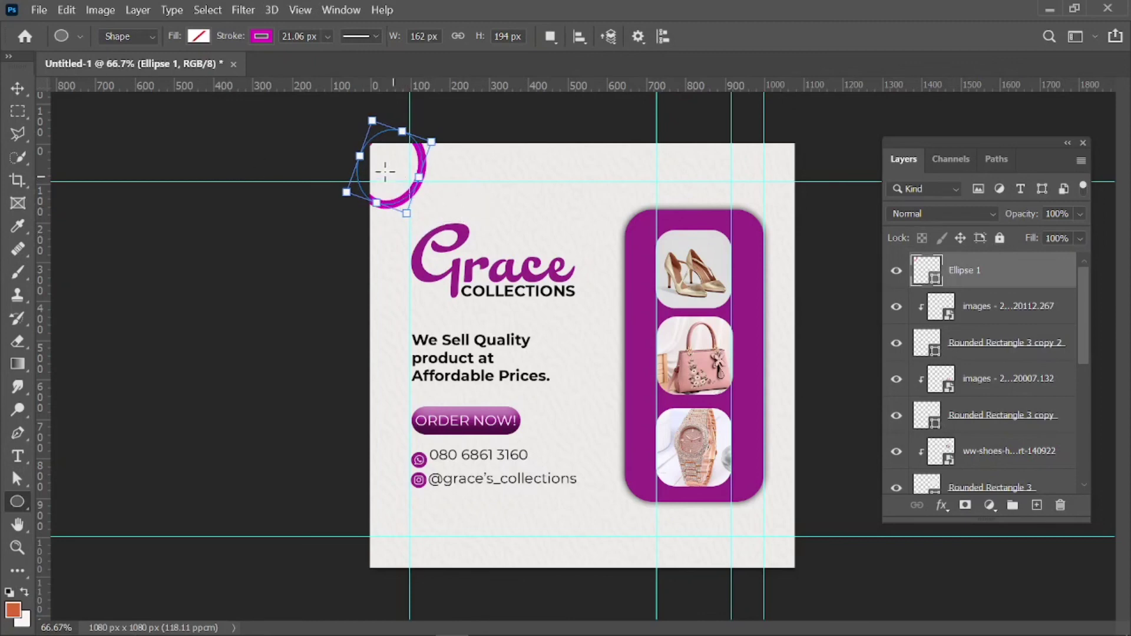
{"action": "left_click_drag", "start_coordinate": [352, 154], "coordinate": [351, 155]}
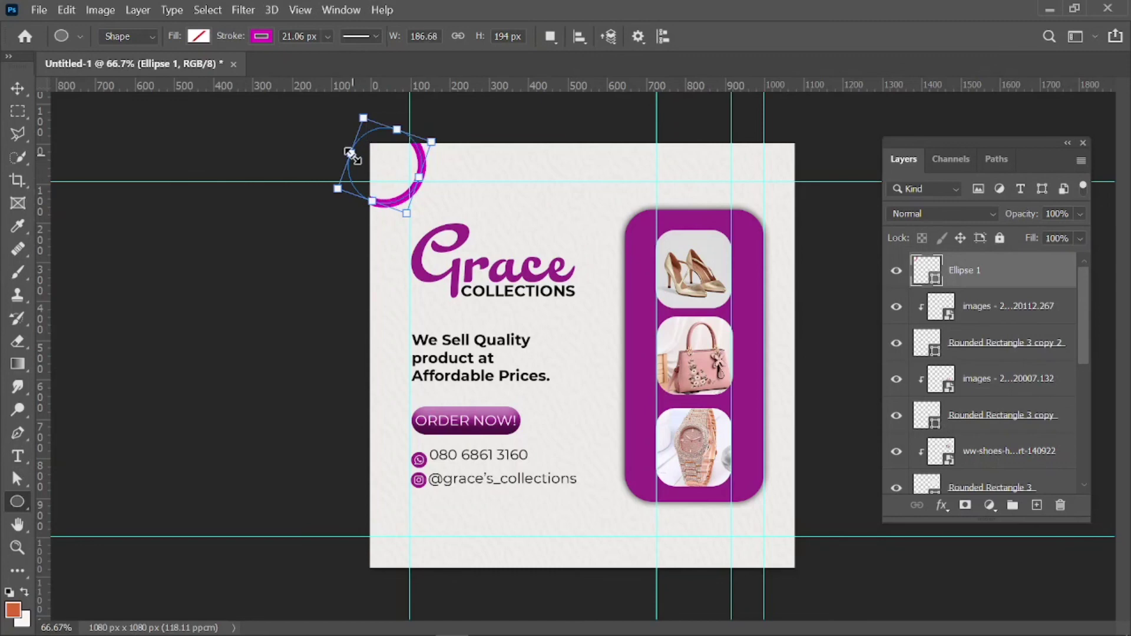
{"action": "left_click", "coordinate": [16, 88]}
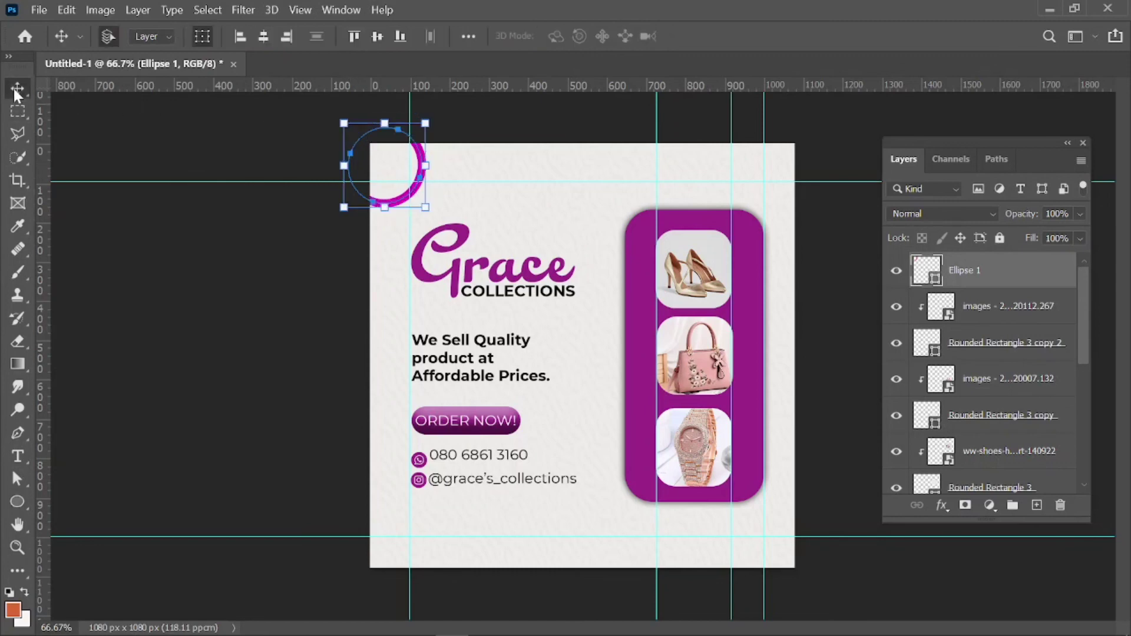
{"action": "left_click", "coordinate": [293, 259]}
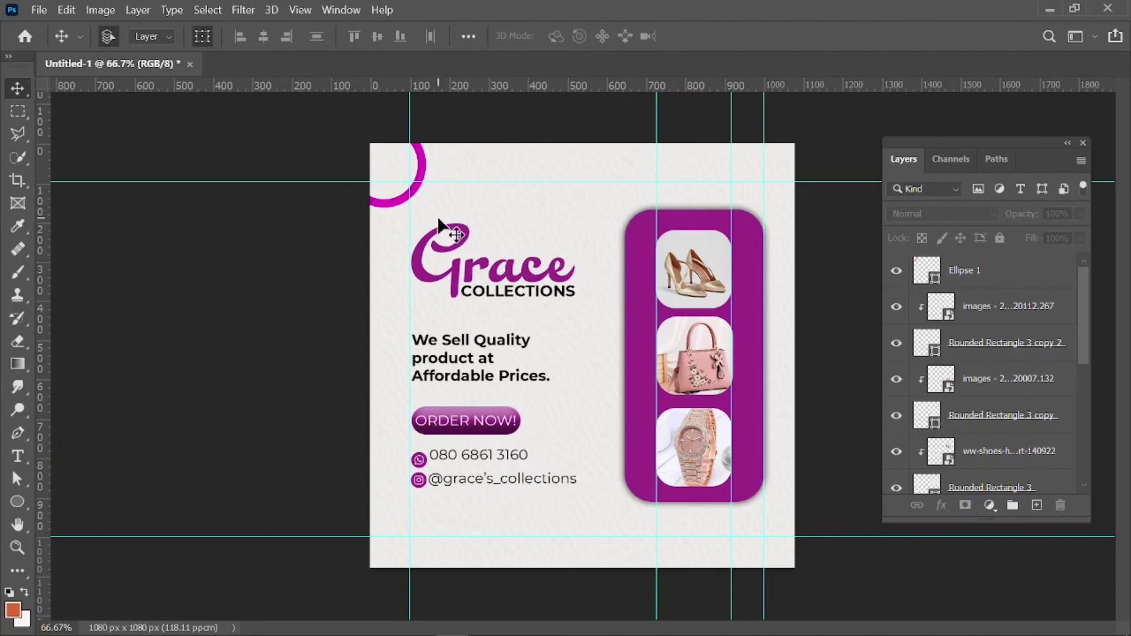
{"action": "left_click", "coordinate": [416, 192]}
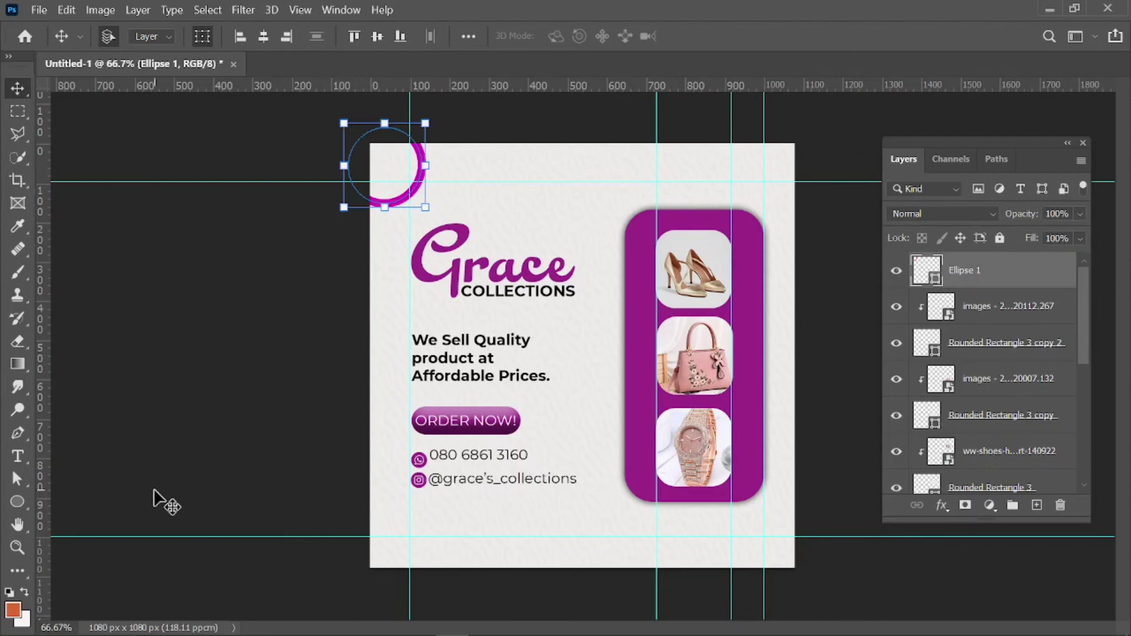
{"action": "left_click", "coordinate": [20, 501]}
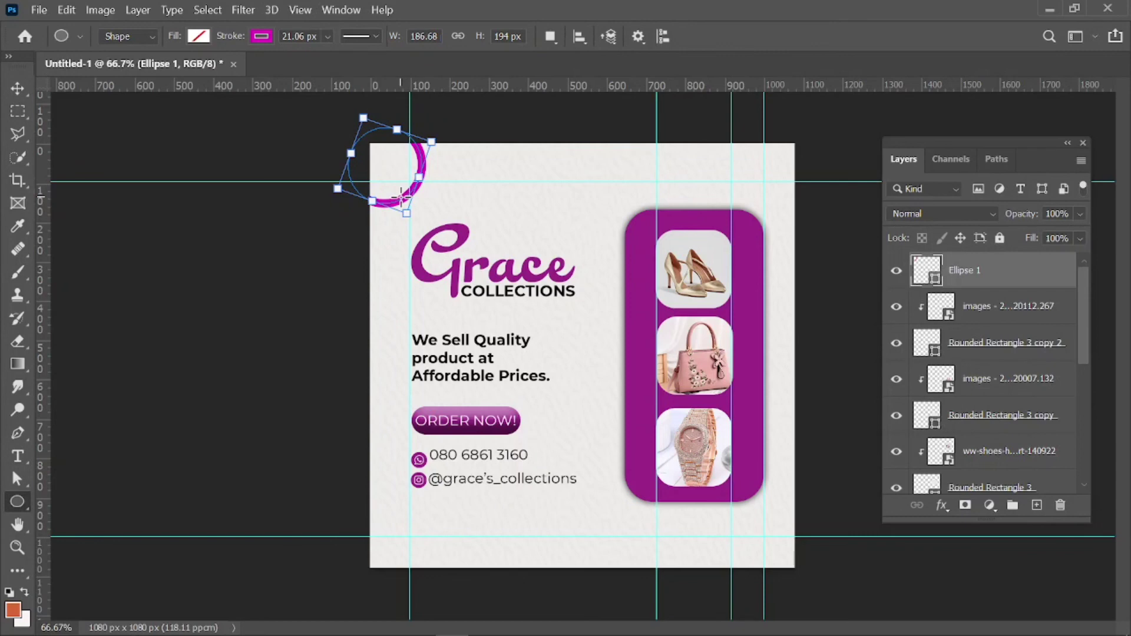
{"action": "left_click", "coordinate": [269, 39]}
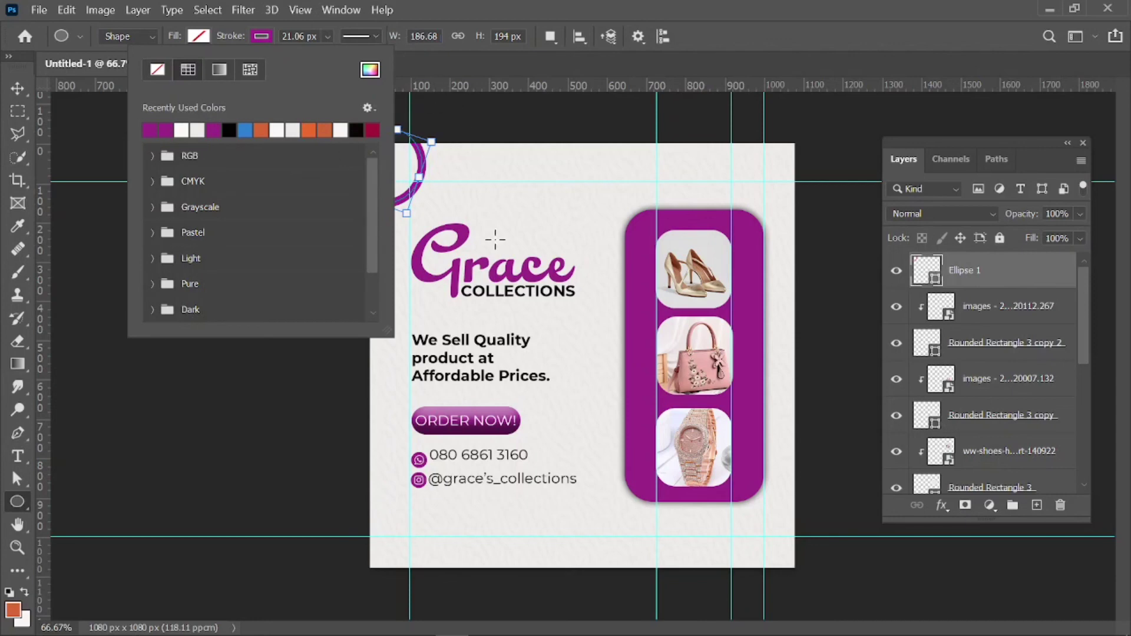
{"action": "left_click", "coordinate": [14, 88]}
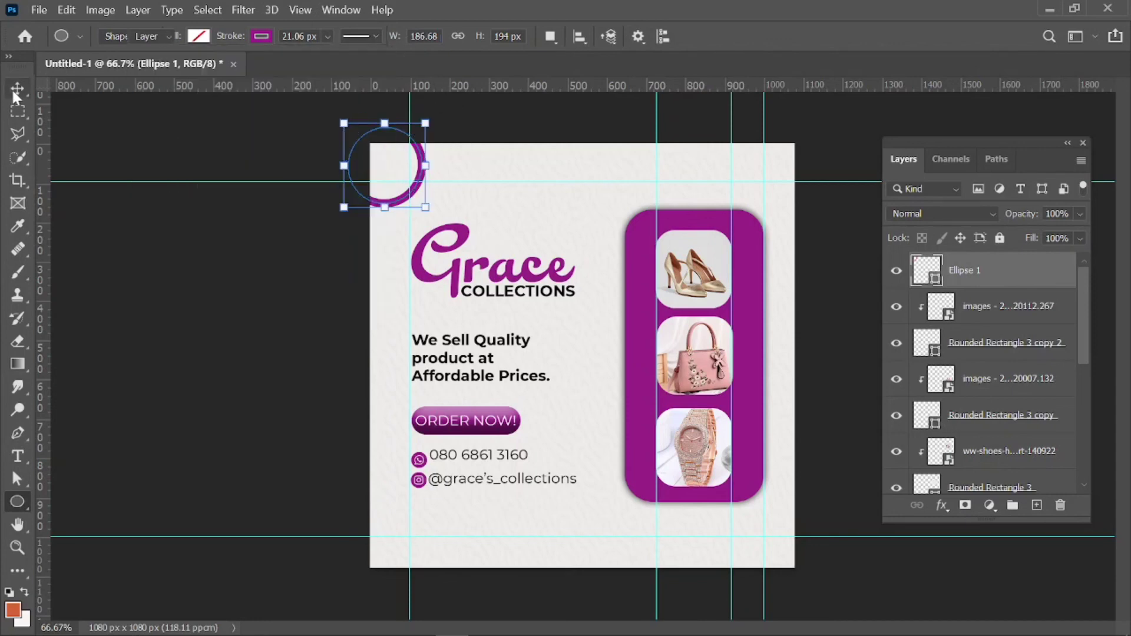
{"action": "left_click", "coordinate": [235, 223]}
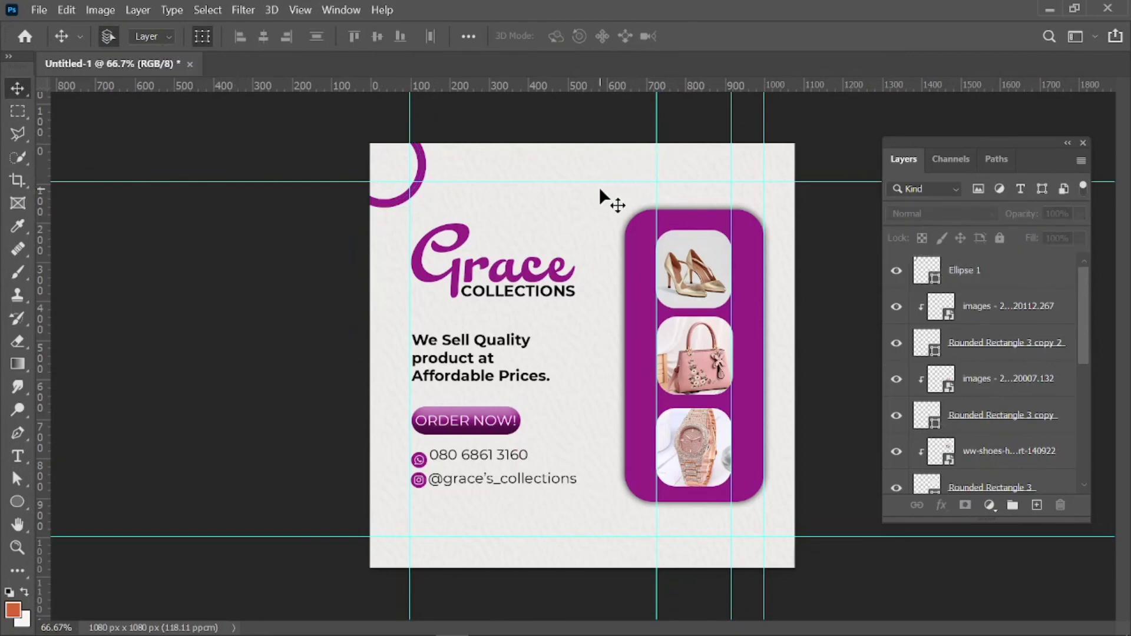
Nudge the 003-whatsapp icon up so it sits level with the phone number text.
{"action": "left_click", "coordinate": [422, 459]}
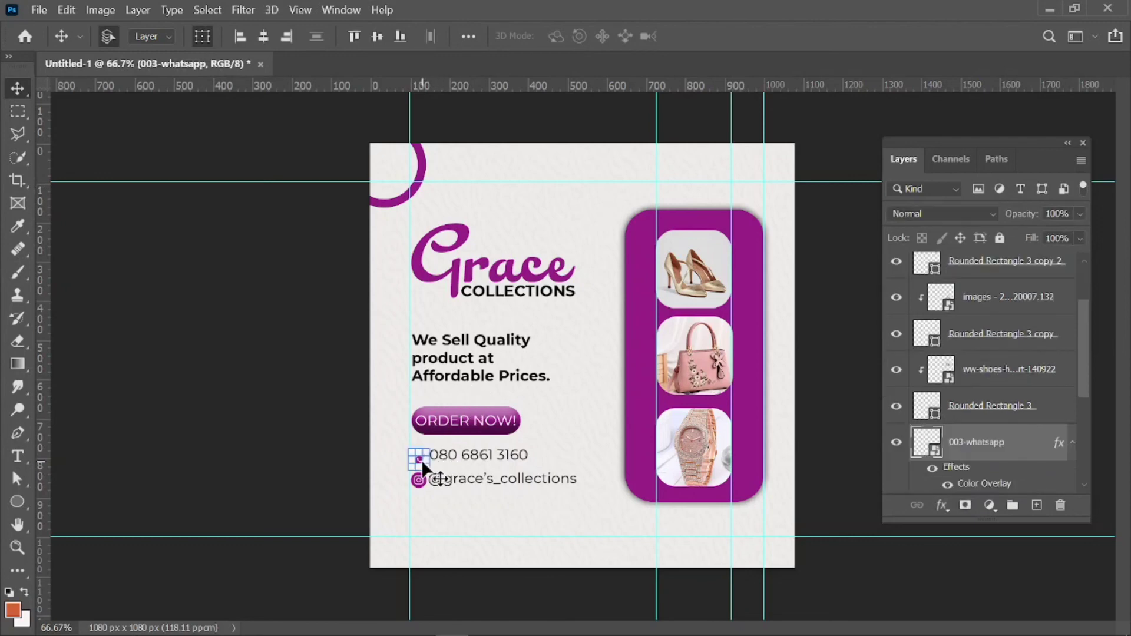
{"action": "key", "text": "shift+Up"}
{"action": "key", "text": "shift+Up"}
{"action": "left_click", "coordinate": [345, 453]}
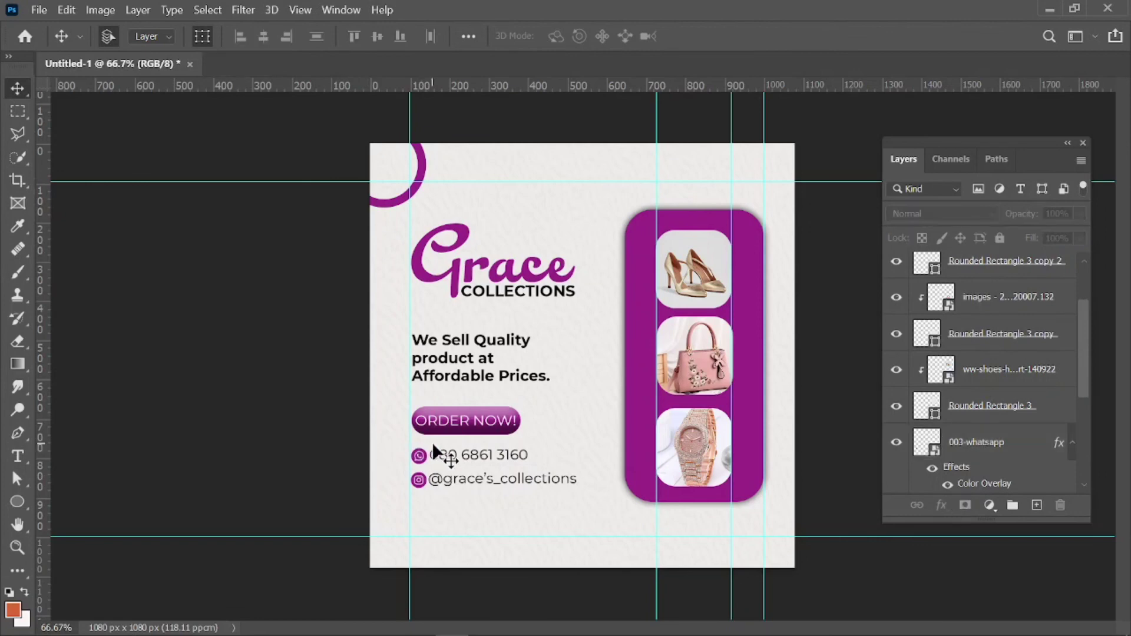
{"action": "left_click", "coordinate": [420, 459]}
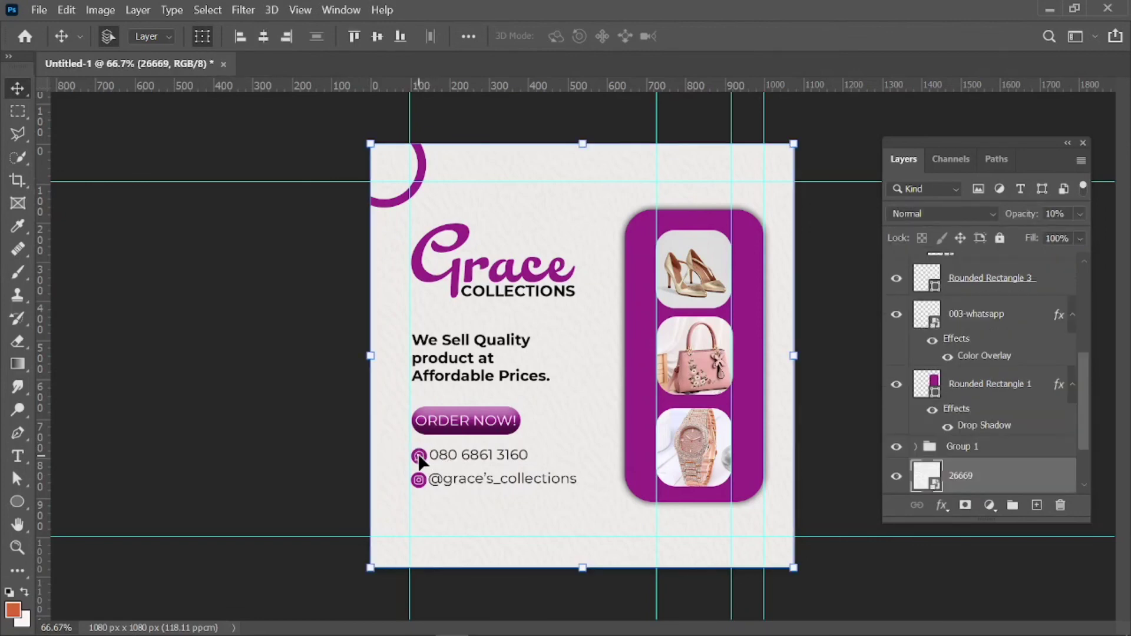
{"action": "left_click", "coordinate": [419, 457]}
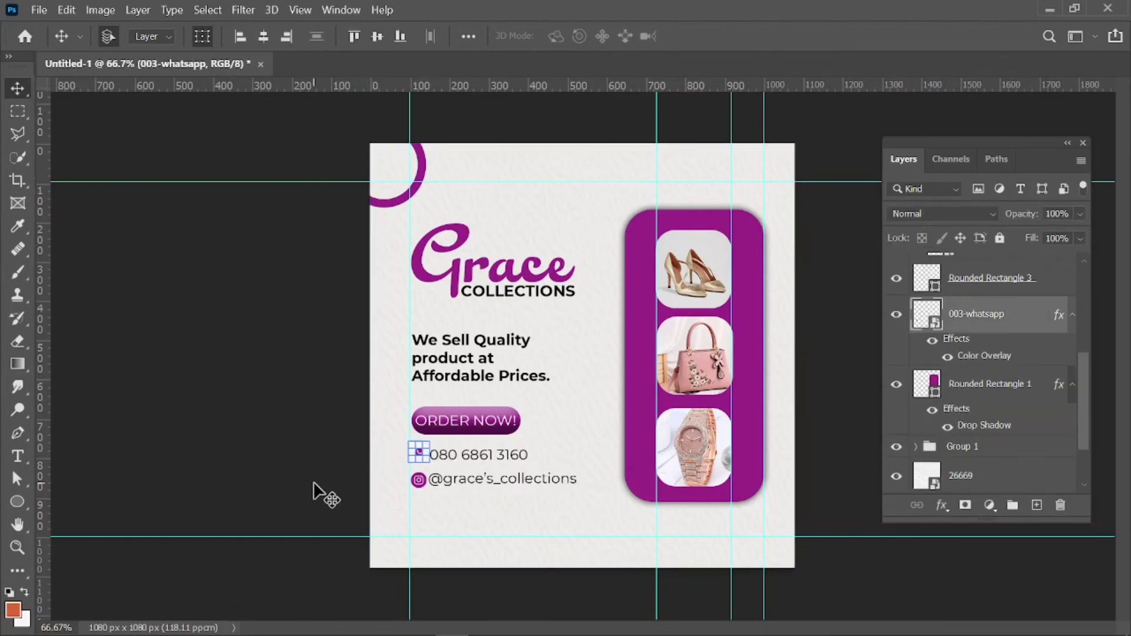
{"action": "left_click", "coordinate": [314, 482]}
{"action": "left_click", "coordinate": [420, 457]}
{"action": "left_click", "coordinate": [346, 480]}
{"action": "left_click", "coordinate": [422, 457]}
{"action": "left_click", "coordinate": [342, 466]}
{"action": "left_click", "coordinate": [422, 458]}
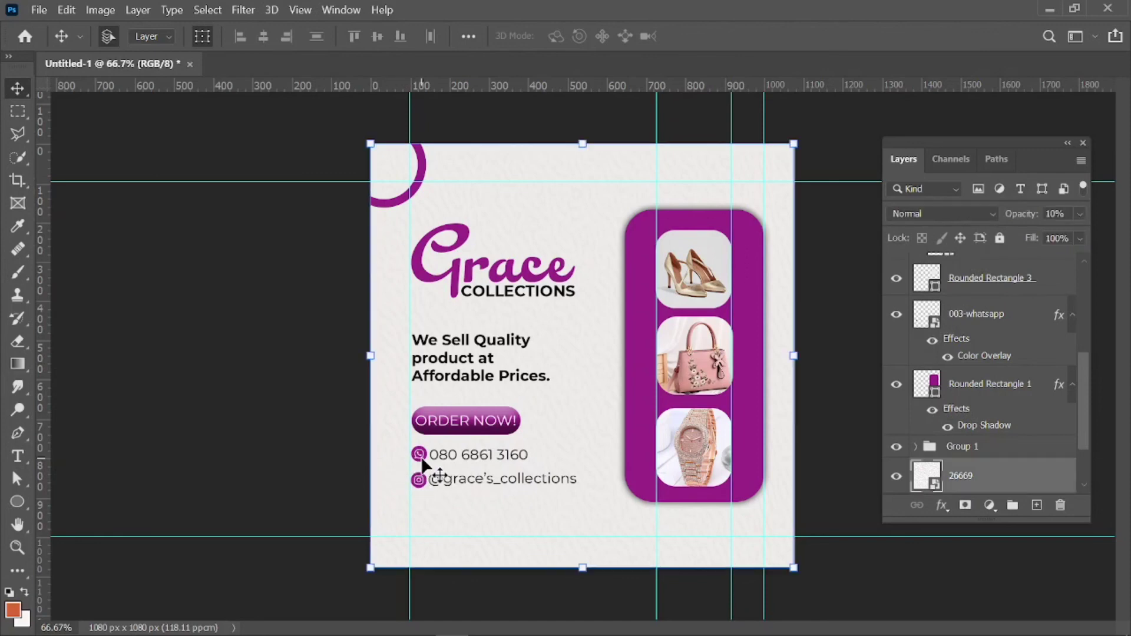
{"action": "left_click", "coordinate": [419, 458]}
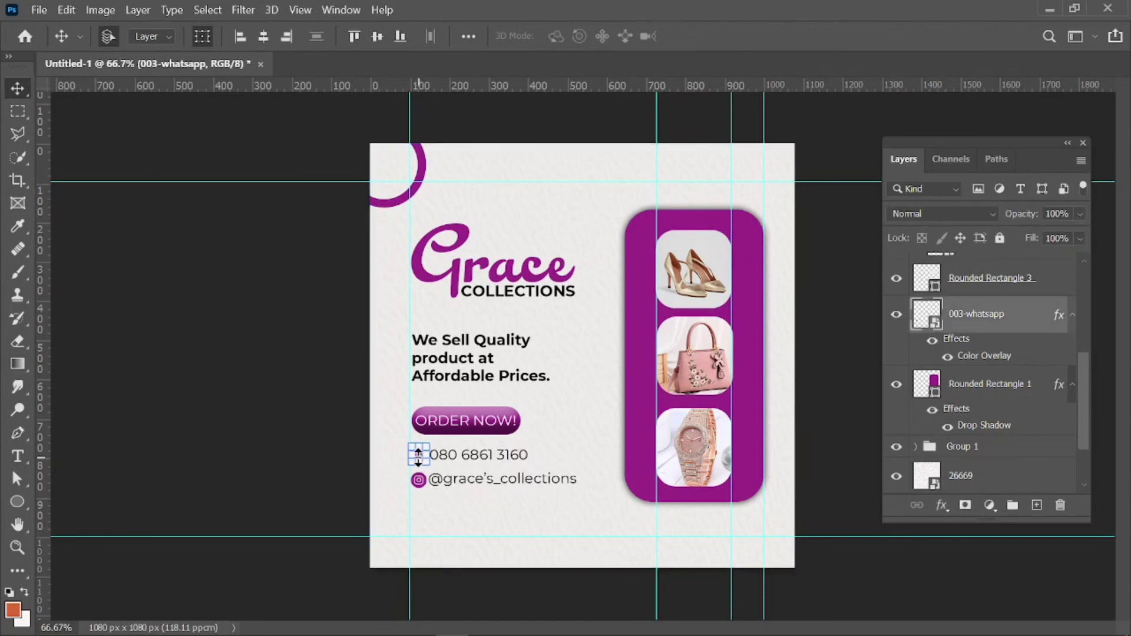
{"action": "left_click", "coordinate": [341, 451]}
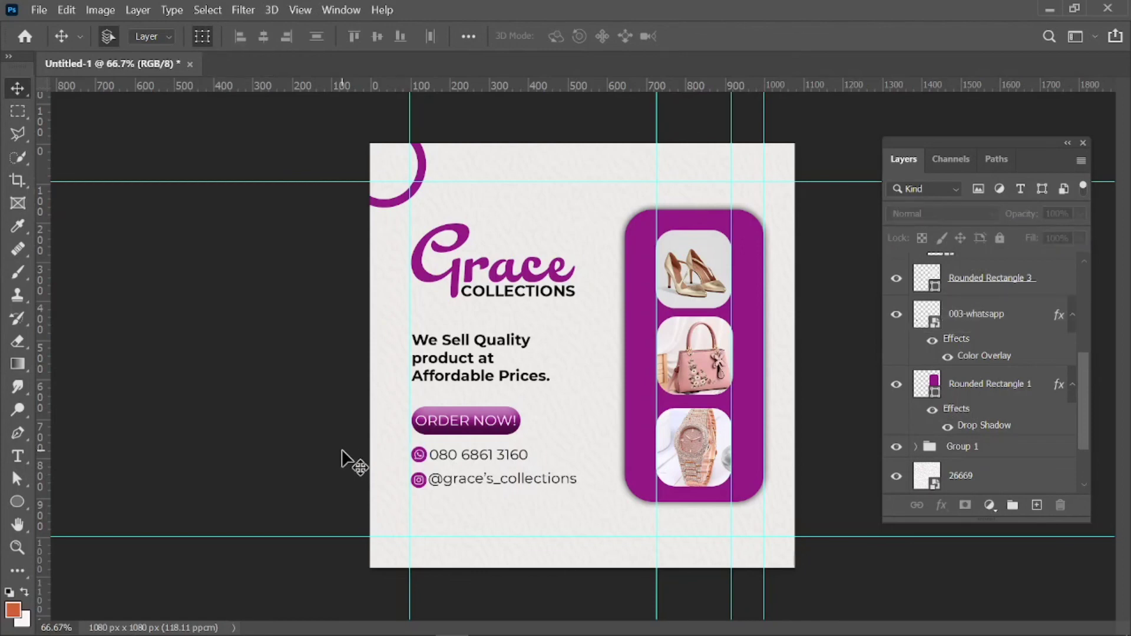
{"action": "key", "text": "ctrl+plus"}
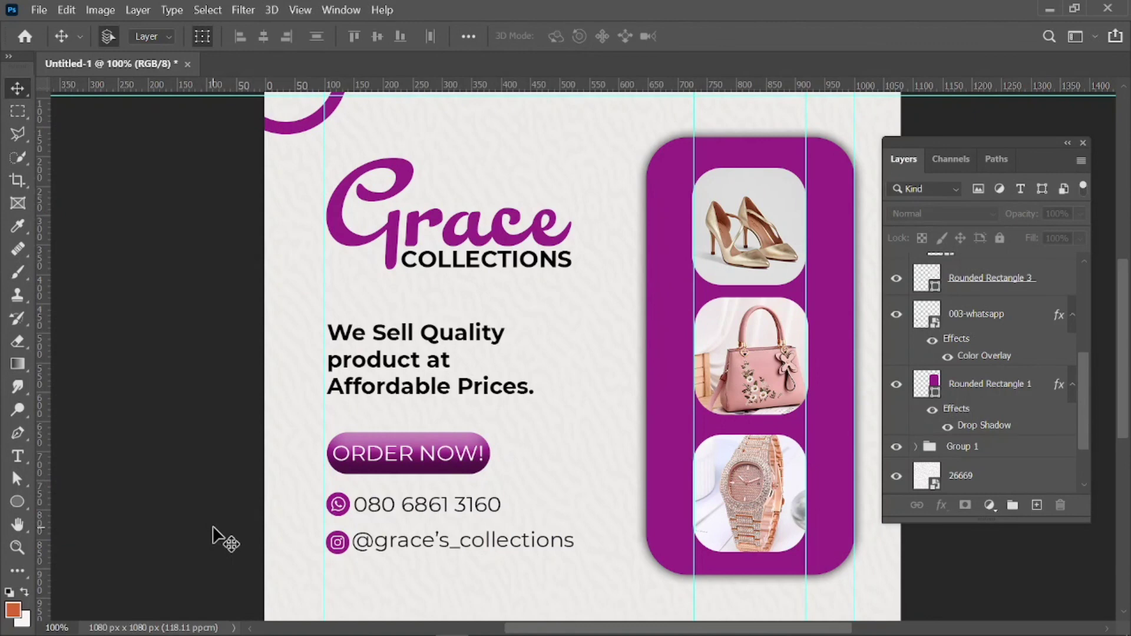
Zoom back out to the whole flyer and close the Layers panel.
{"action": "key", "text": "ctrl+minus"}
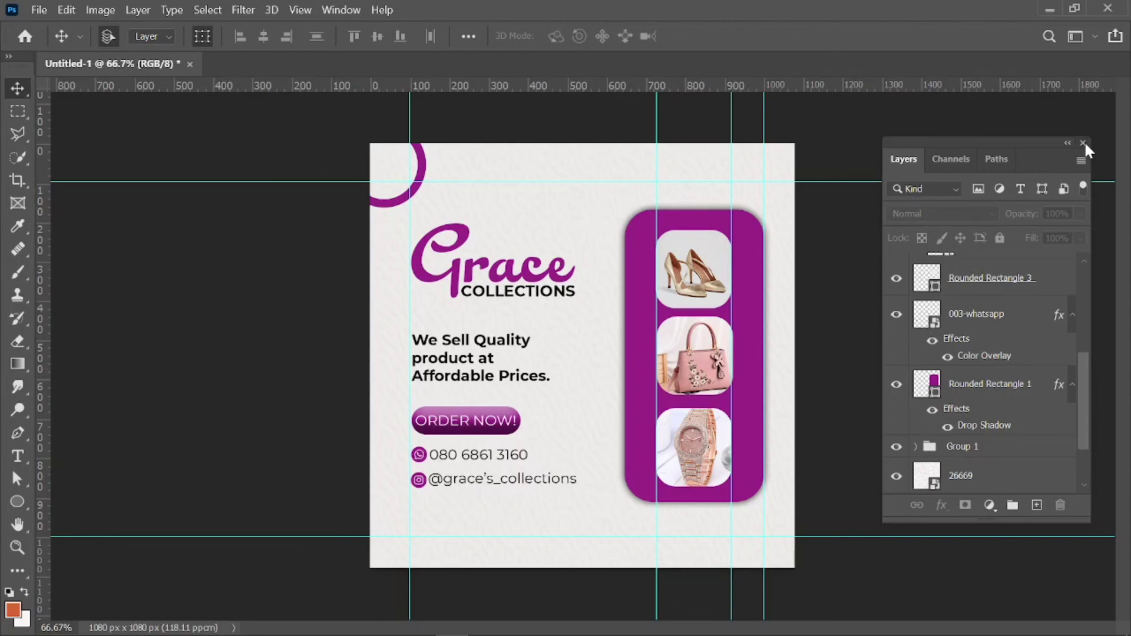
{"action": "left_click", "coordinate": [1084, 143]}
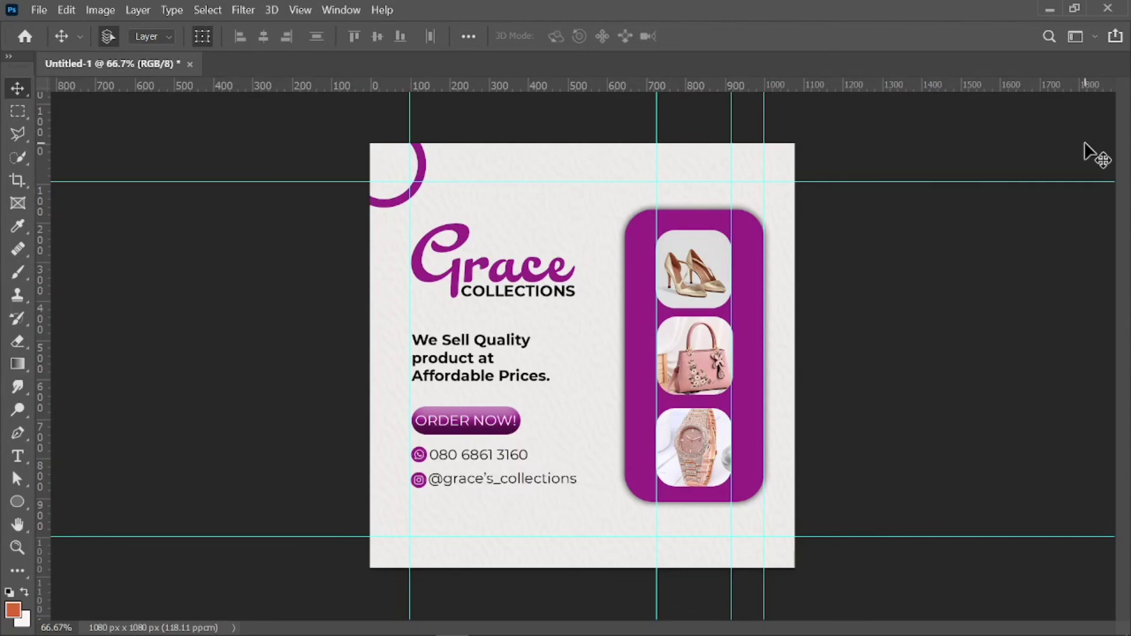